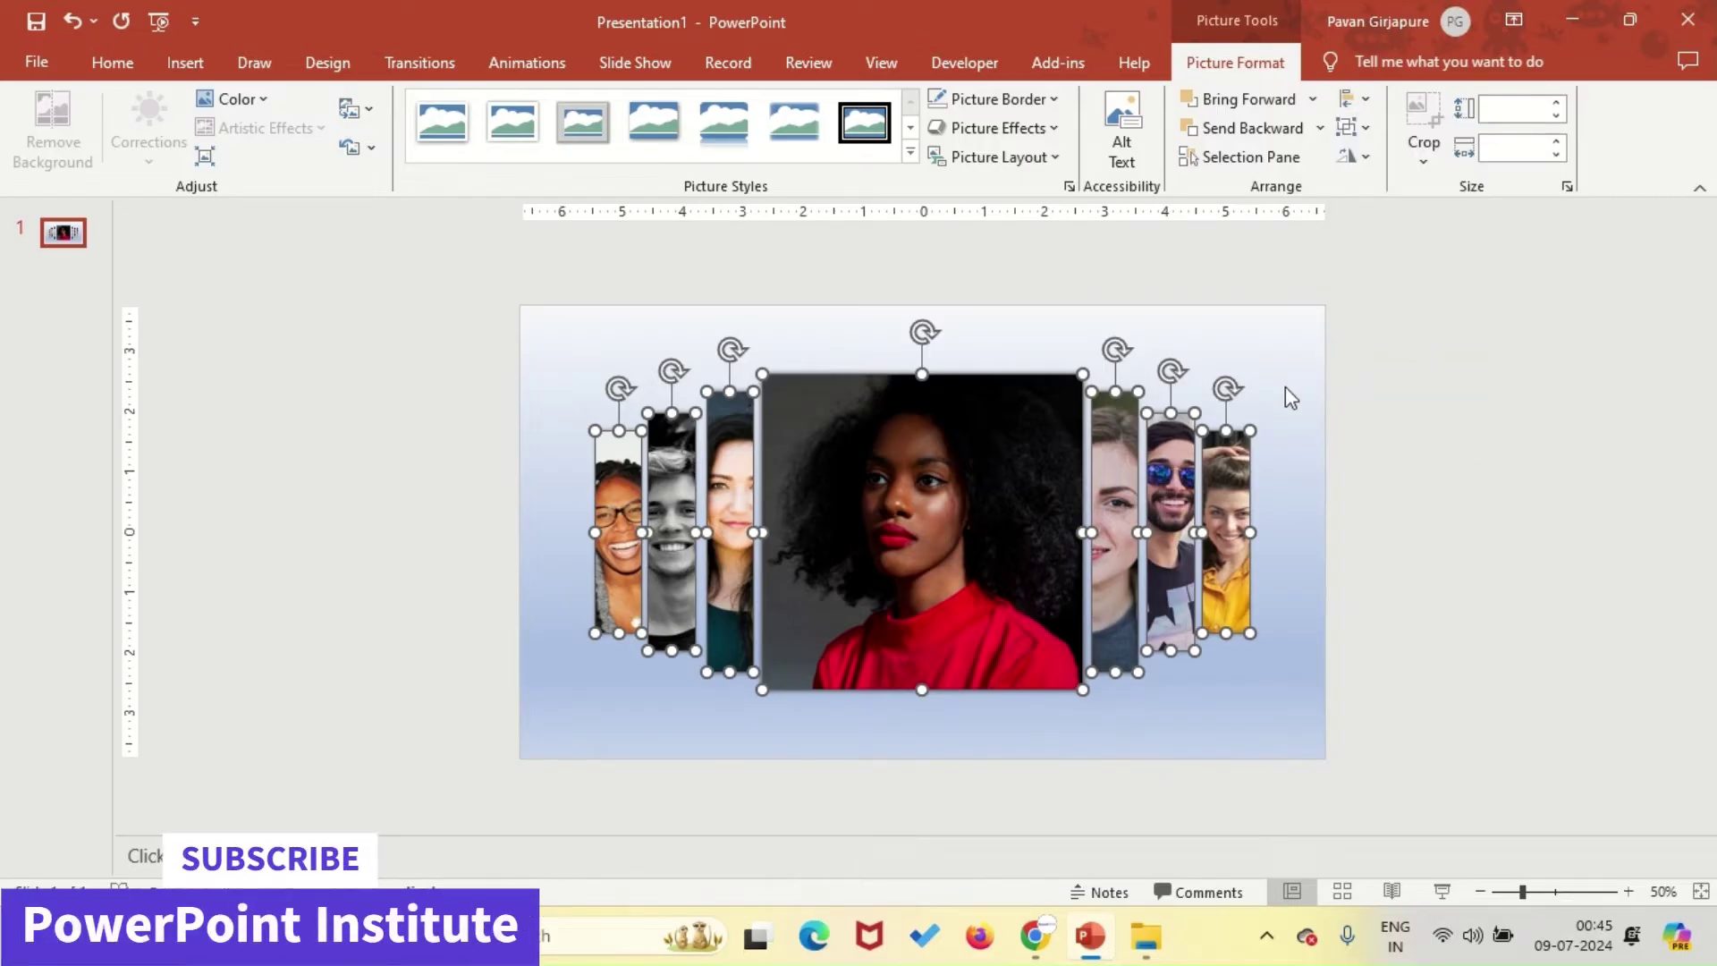
# Add a bold, white, 24 pt SARAH text box onto the main photo.
pyautogui.click(1285, 386)
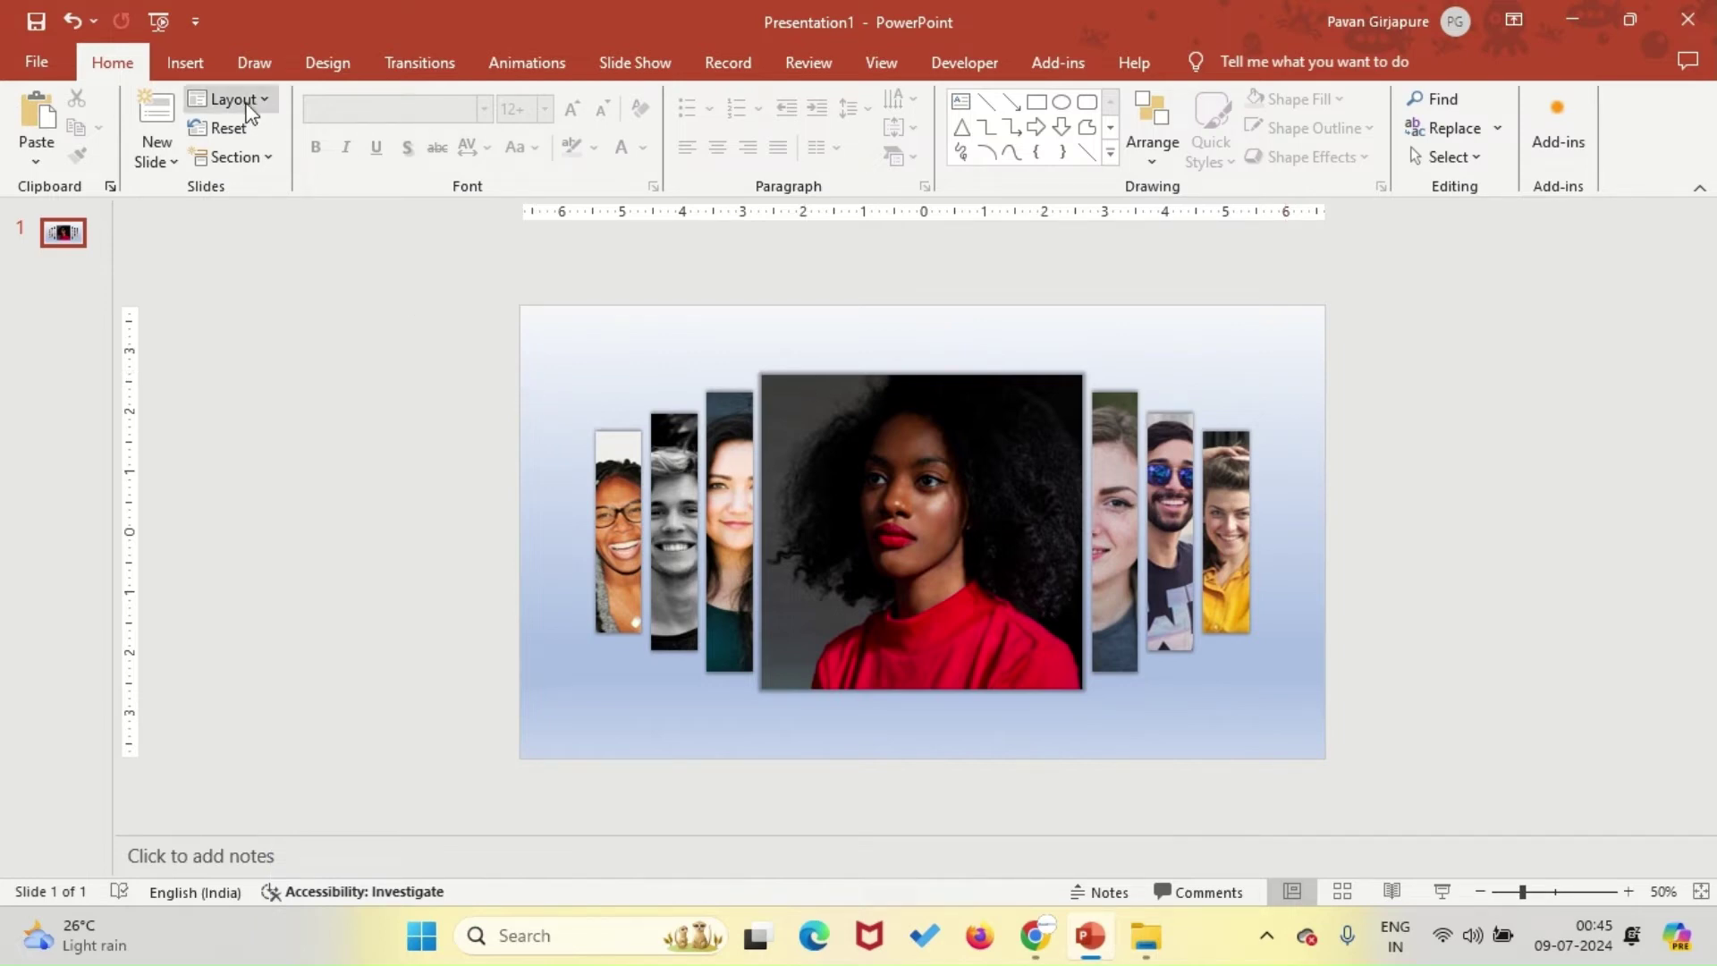
pyautogui.click(185, 62)
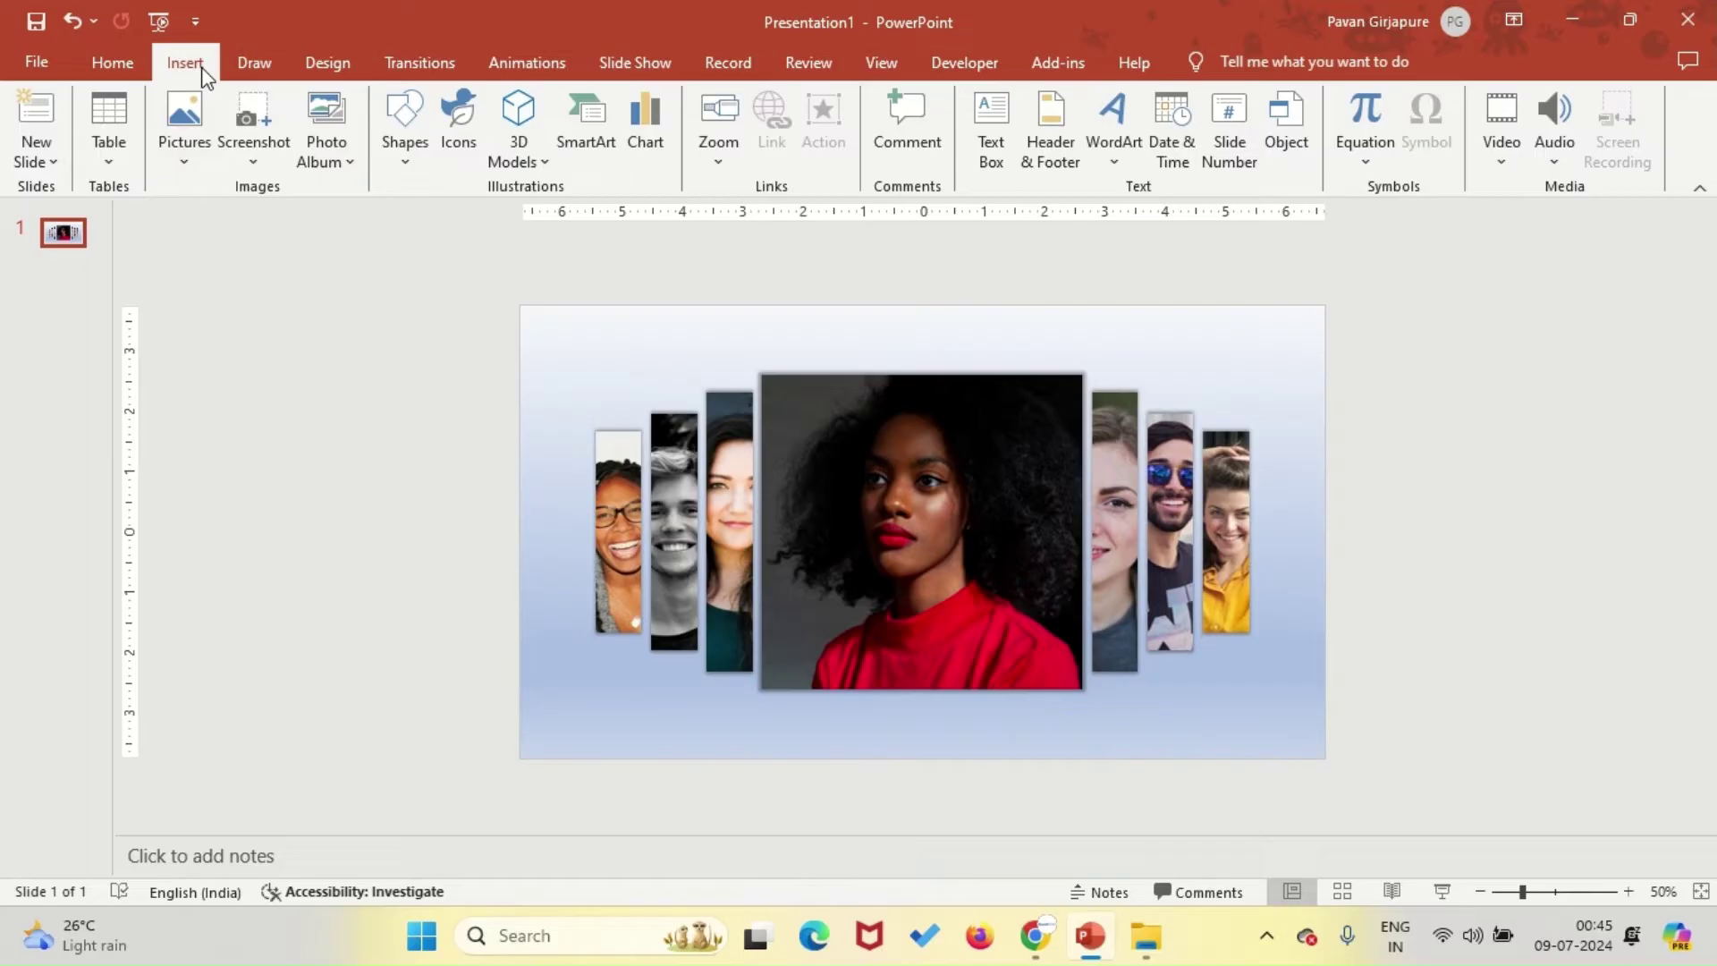
pyautogui.click(991, 134)
pyautogui.moveTo(727, 704); pyautogui.dragTo(926, 743)
pyautogui.press('capslock')
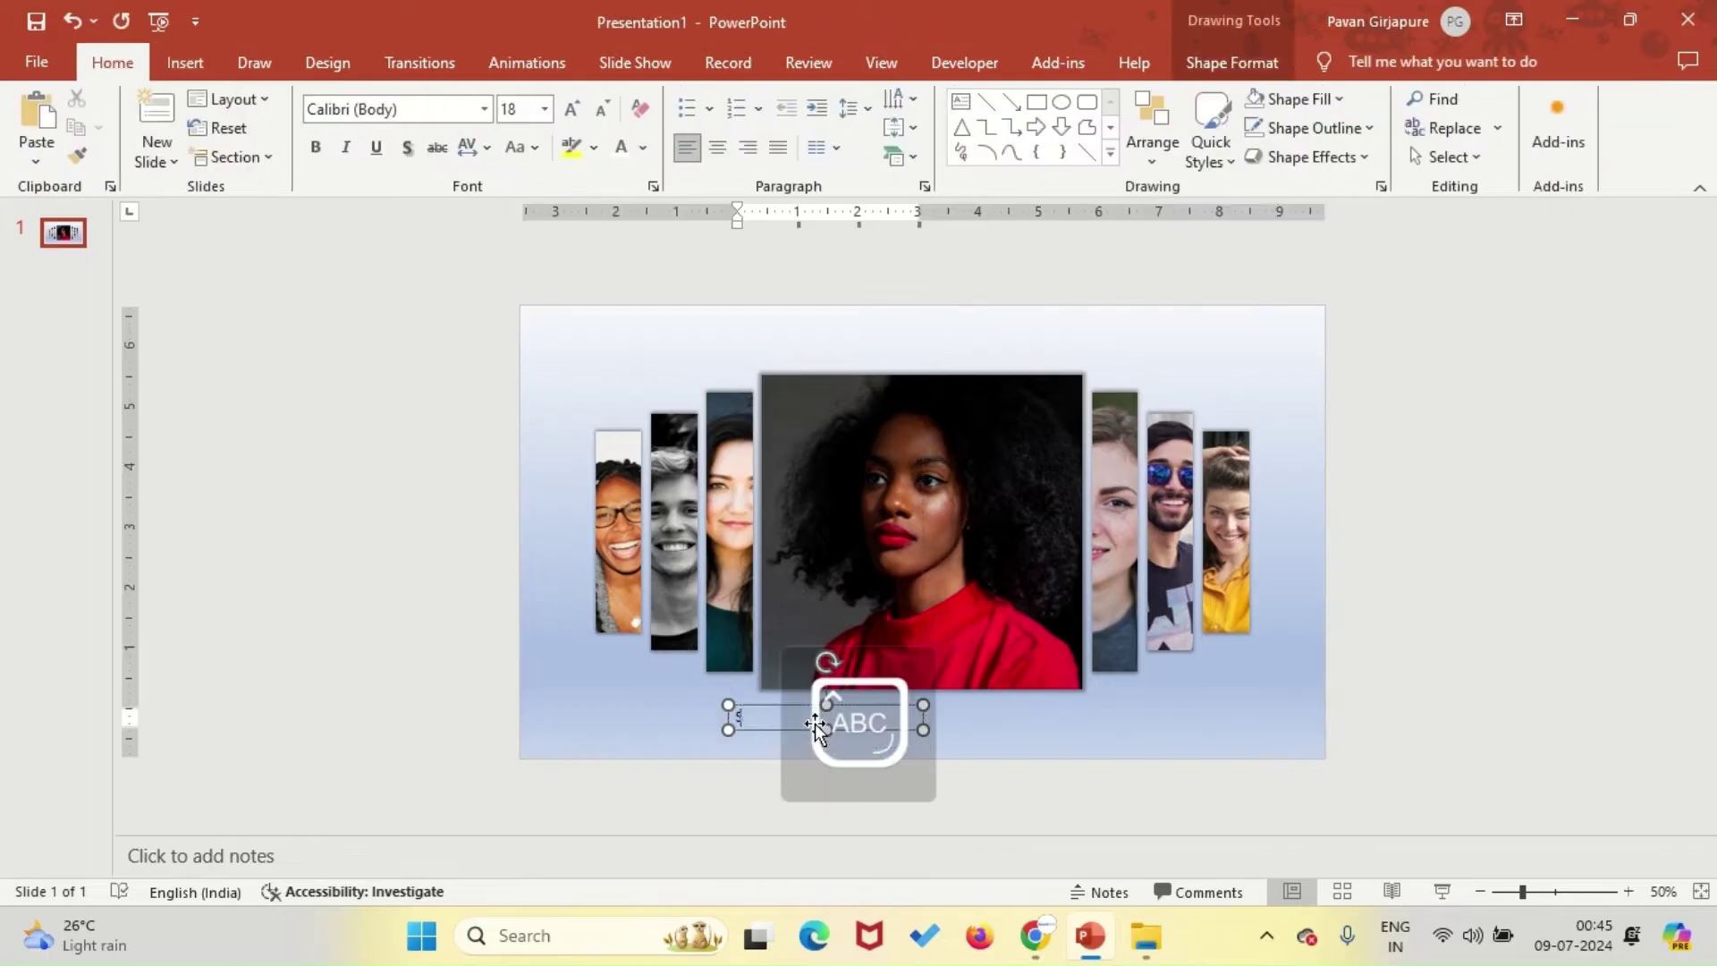
pyautogui.write('SARAH')
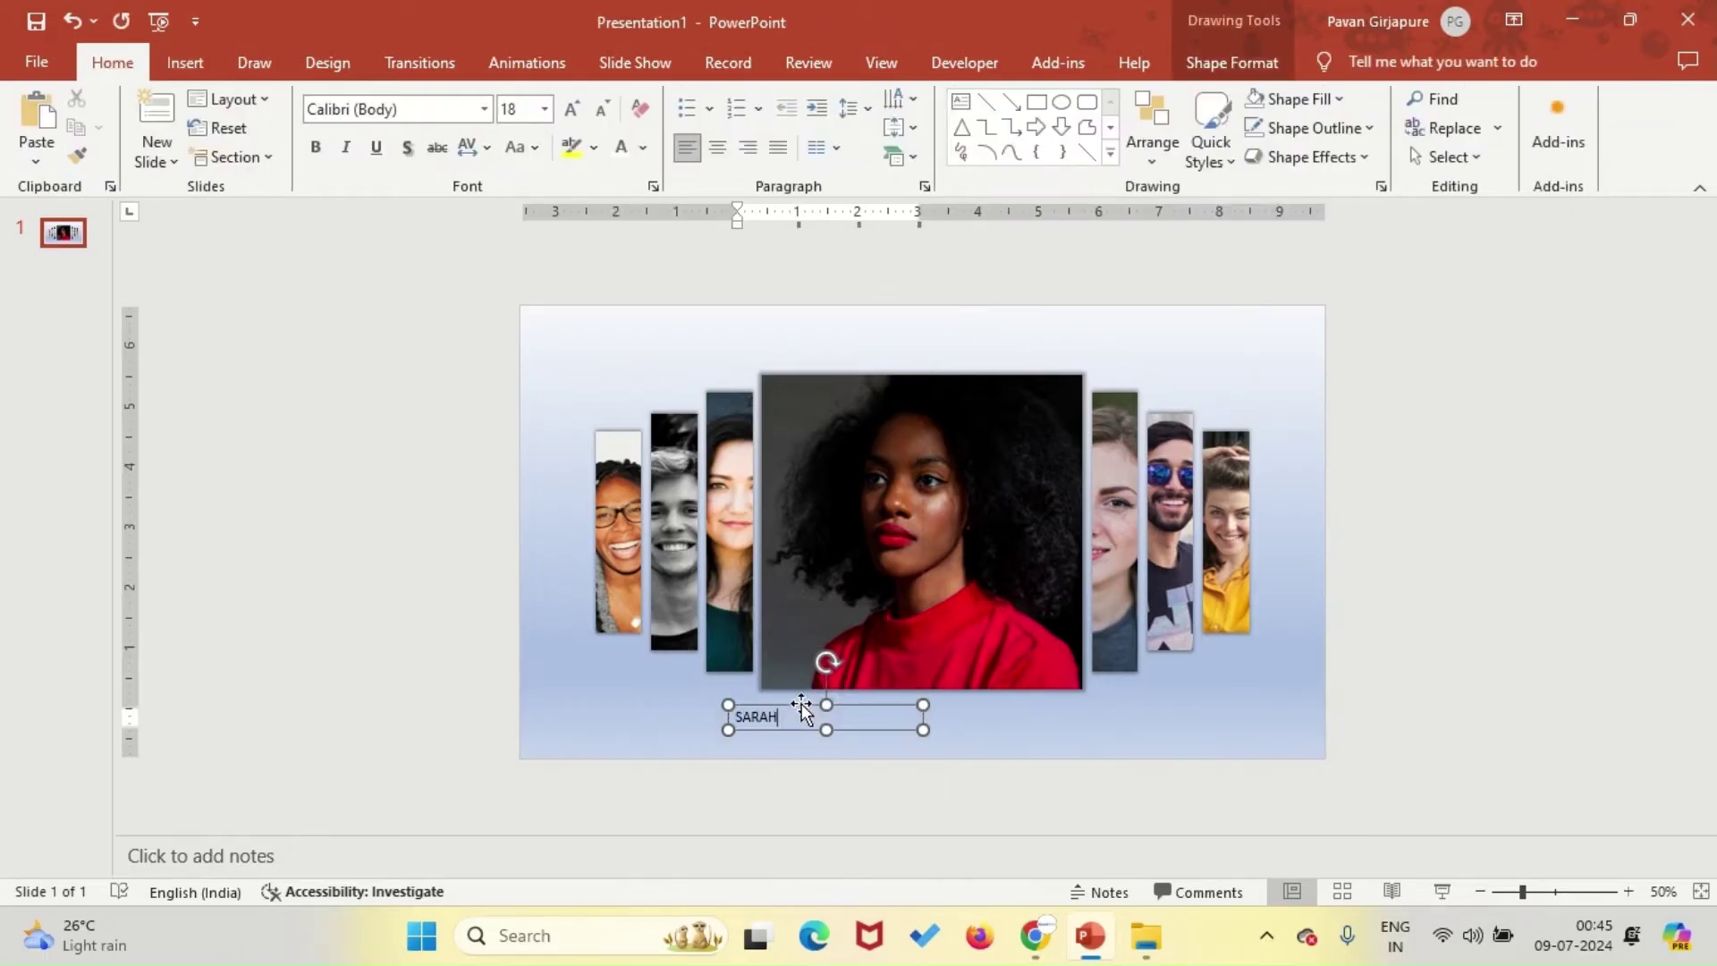
pyautogui.click(801, 705)
pyautogui.hotkey('ctrl', 'b')
pyautogui.click(620, 148)
pyautogui.click(572, 109)
pyautogui.click(572, 109)
pyautogui.moveTo(856, 696); pyautogui.dragTo(889, 617)
# Duplicate it as a smaller, unbolded 'Operations Manager' subtitle placed just under the name.
pyautogui.hotkey('ctrl', 'c')
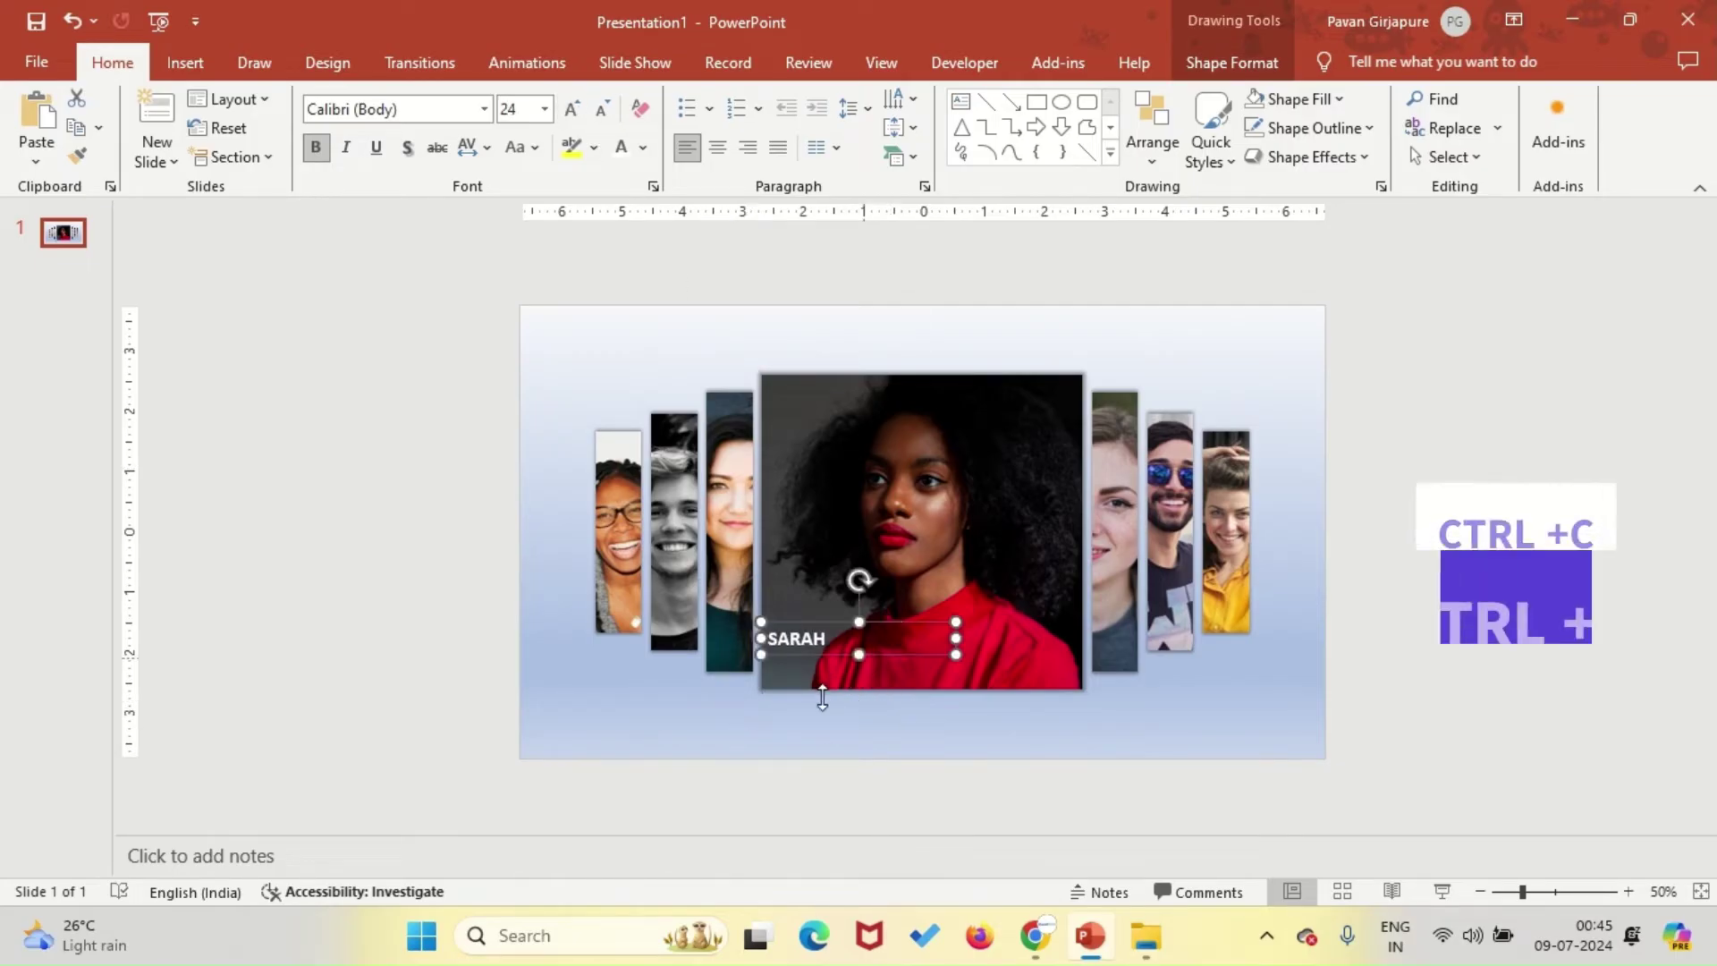
pyautogui.hotkey('ctrl', 'v')
pyautogui.moveTo(855, 662); pyautogui.dragTo(835, 739)
pyautogui.click(812, 730)
pyautogui.doubleClick(812, 730)
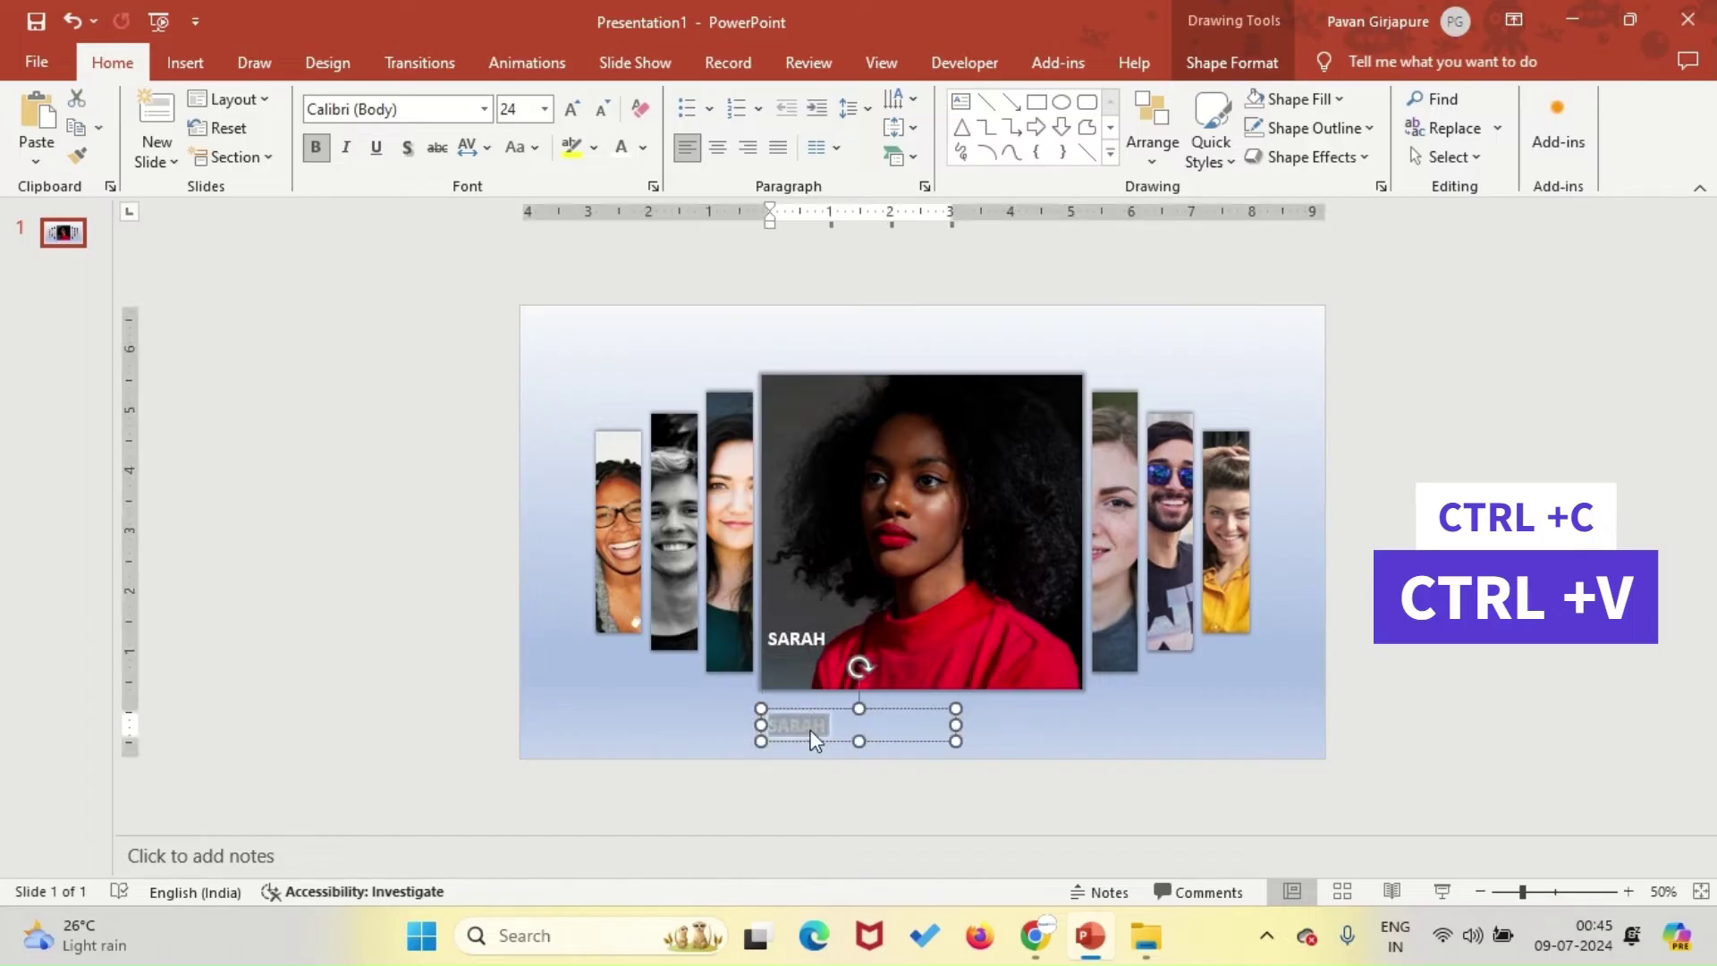
pyautogui.press('capslock')
pyautogui.write('Oper')
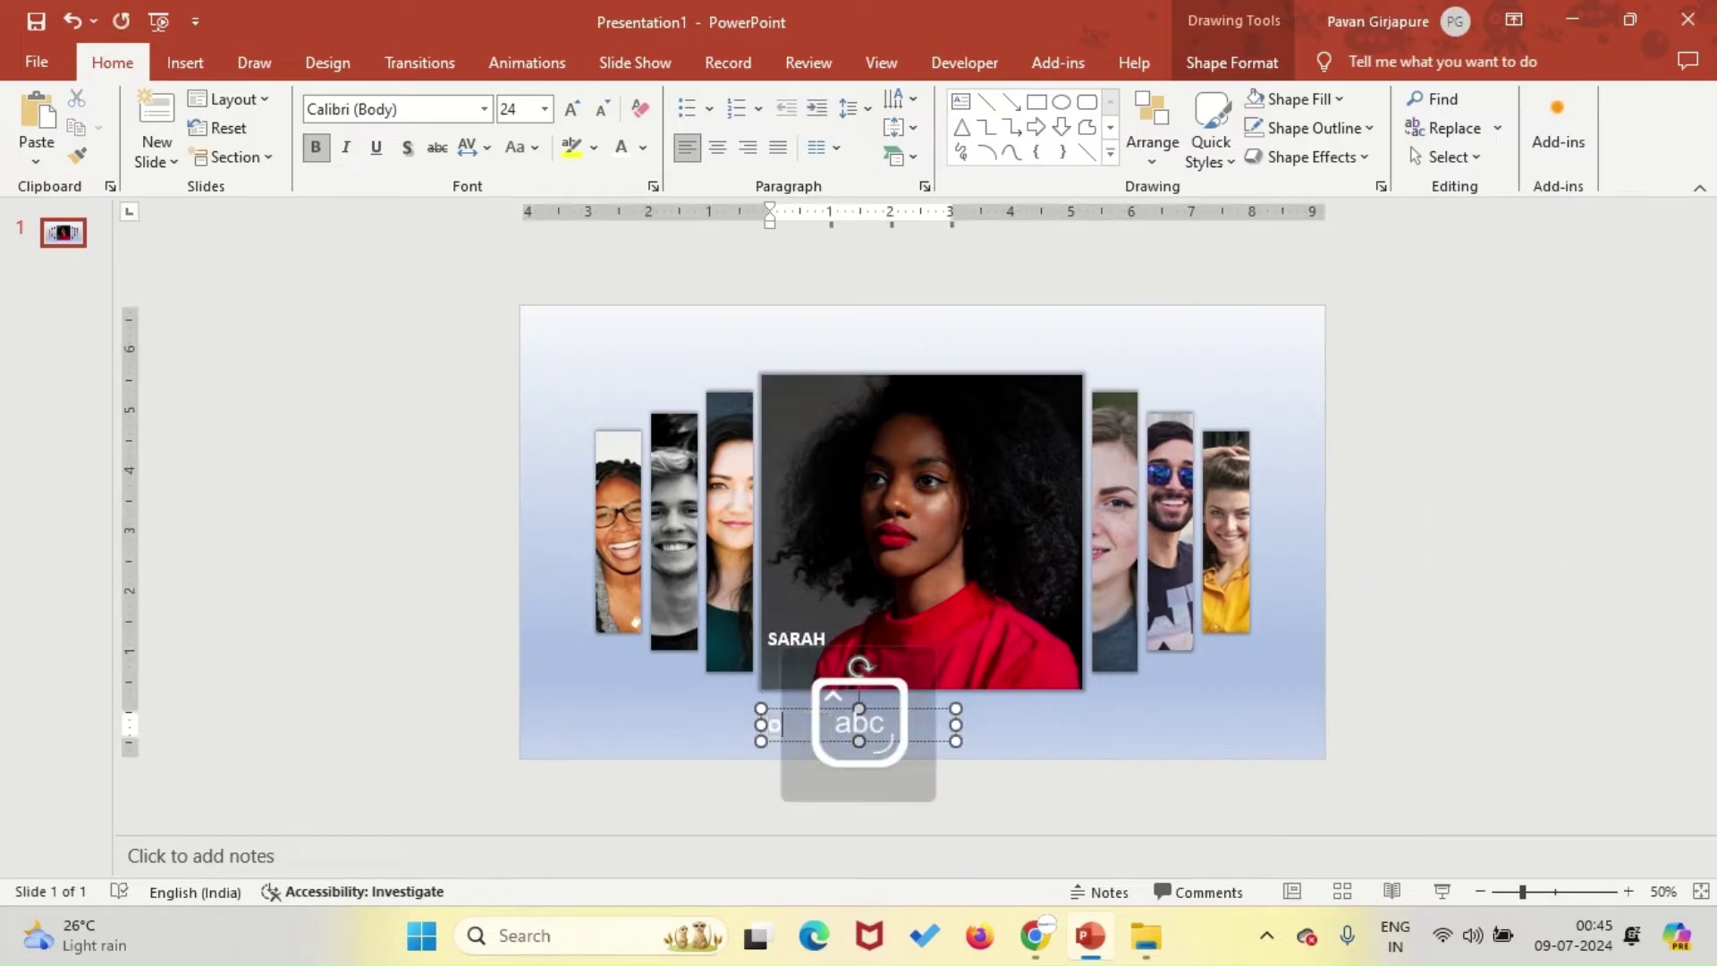
pyautogui.write('atio')
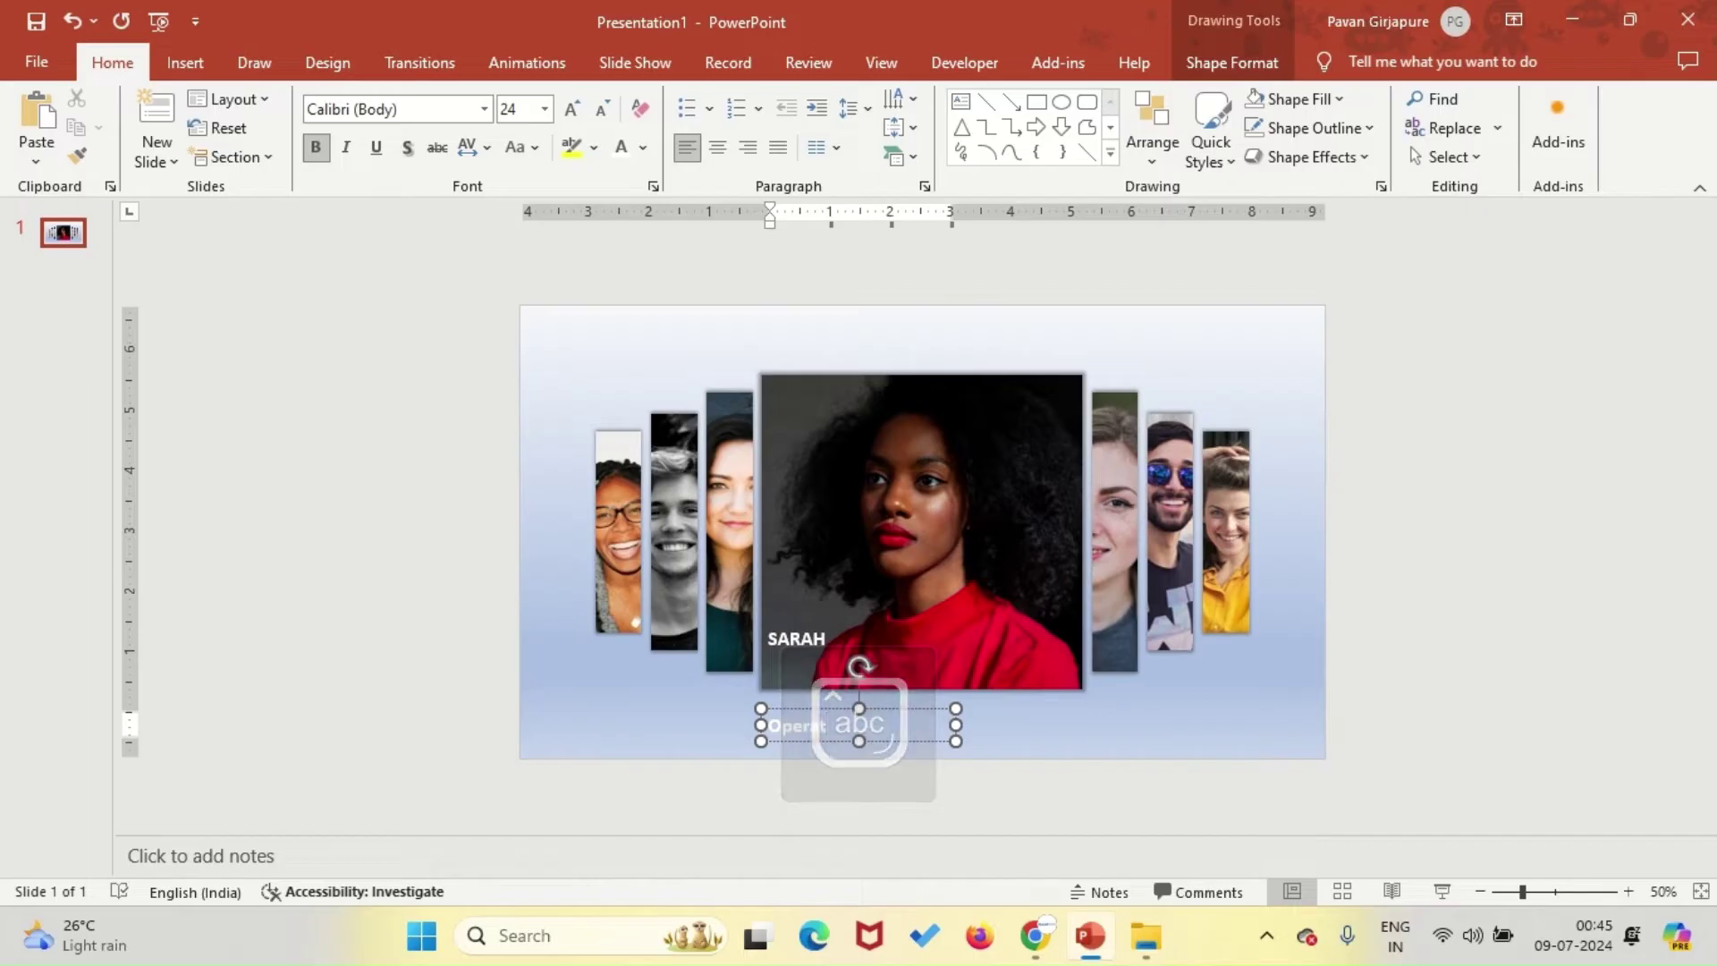
pyautogui.write('ns Manager')
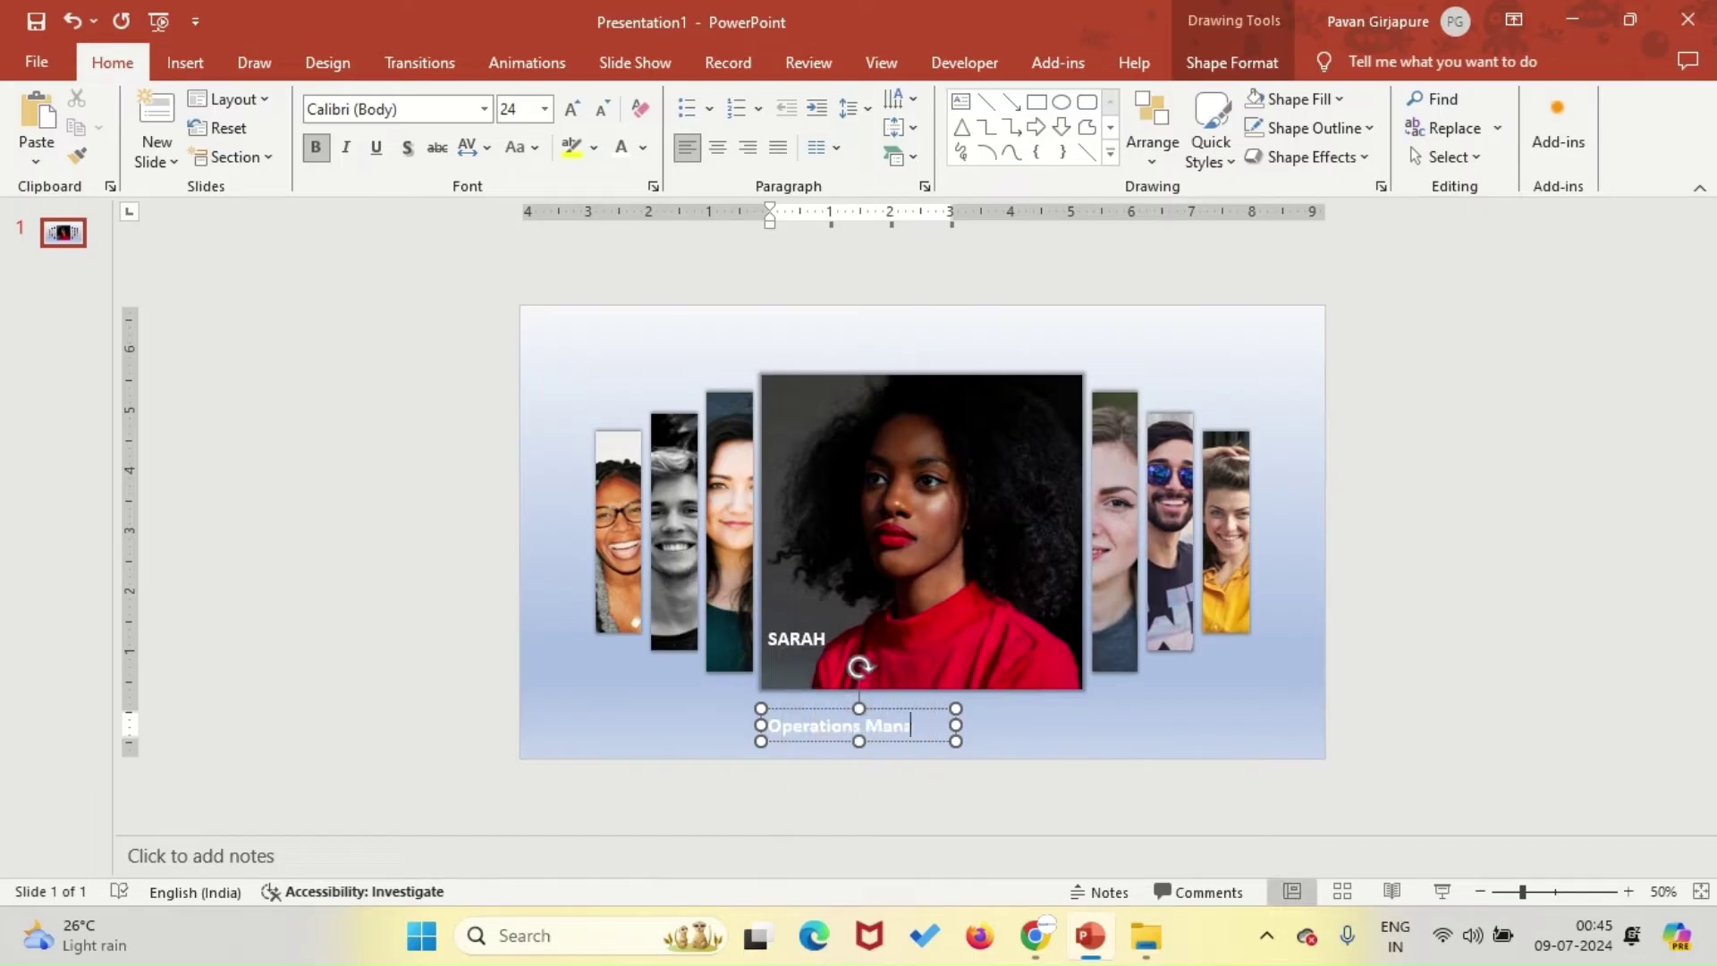
pyautogui.click(836, 709)
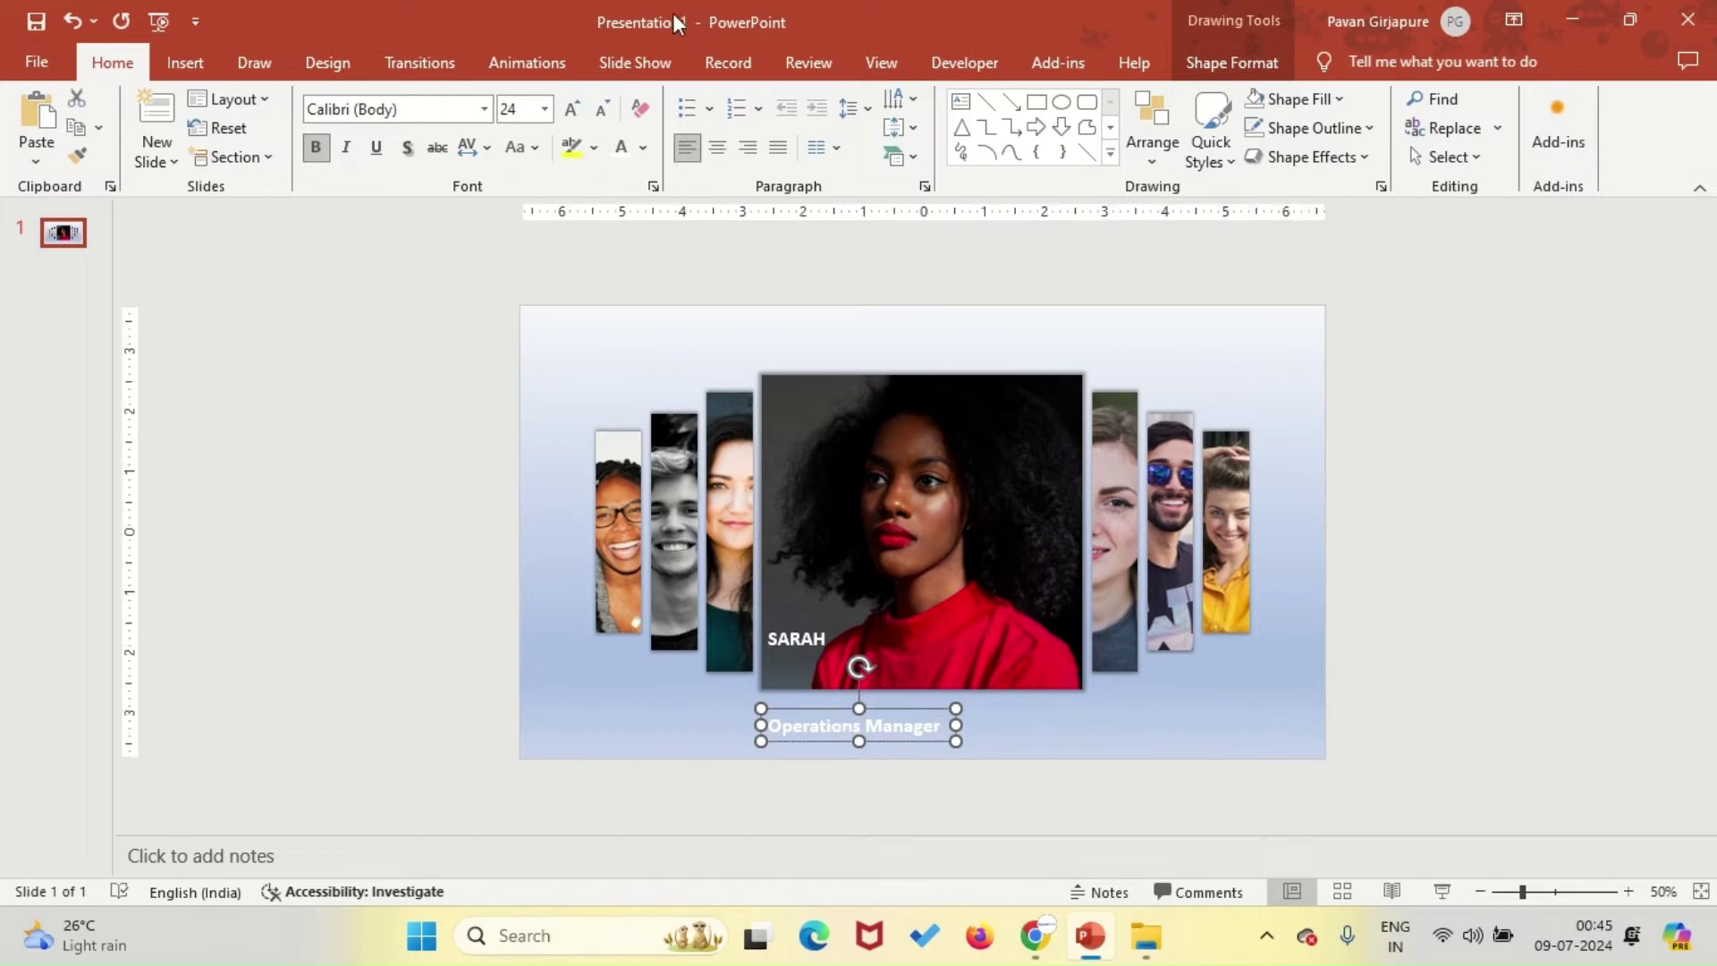
pyautogui.click(599, 114)
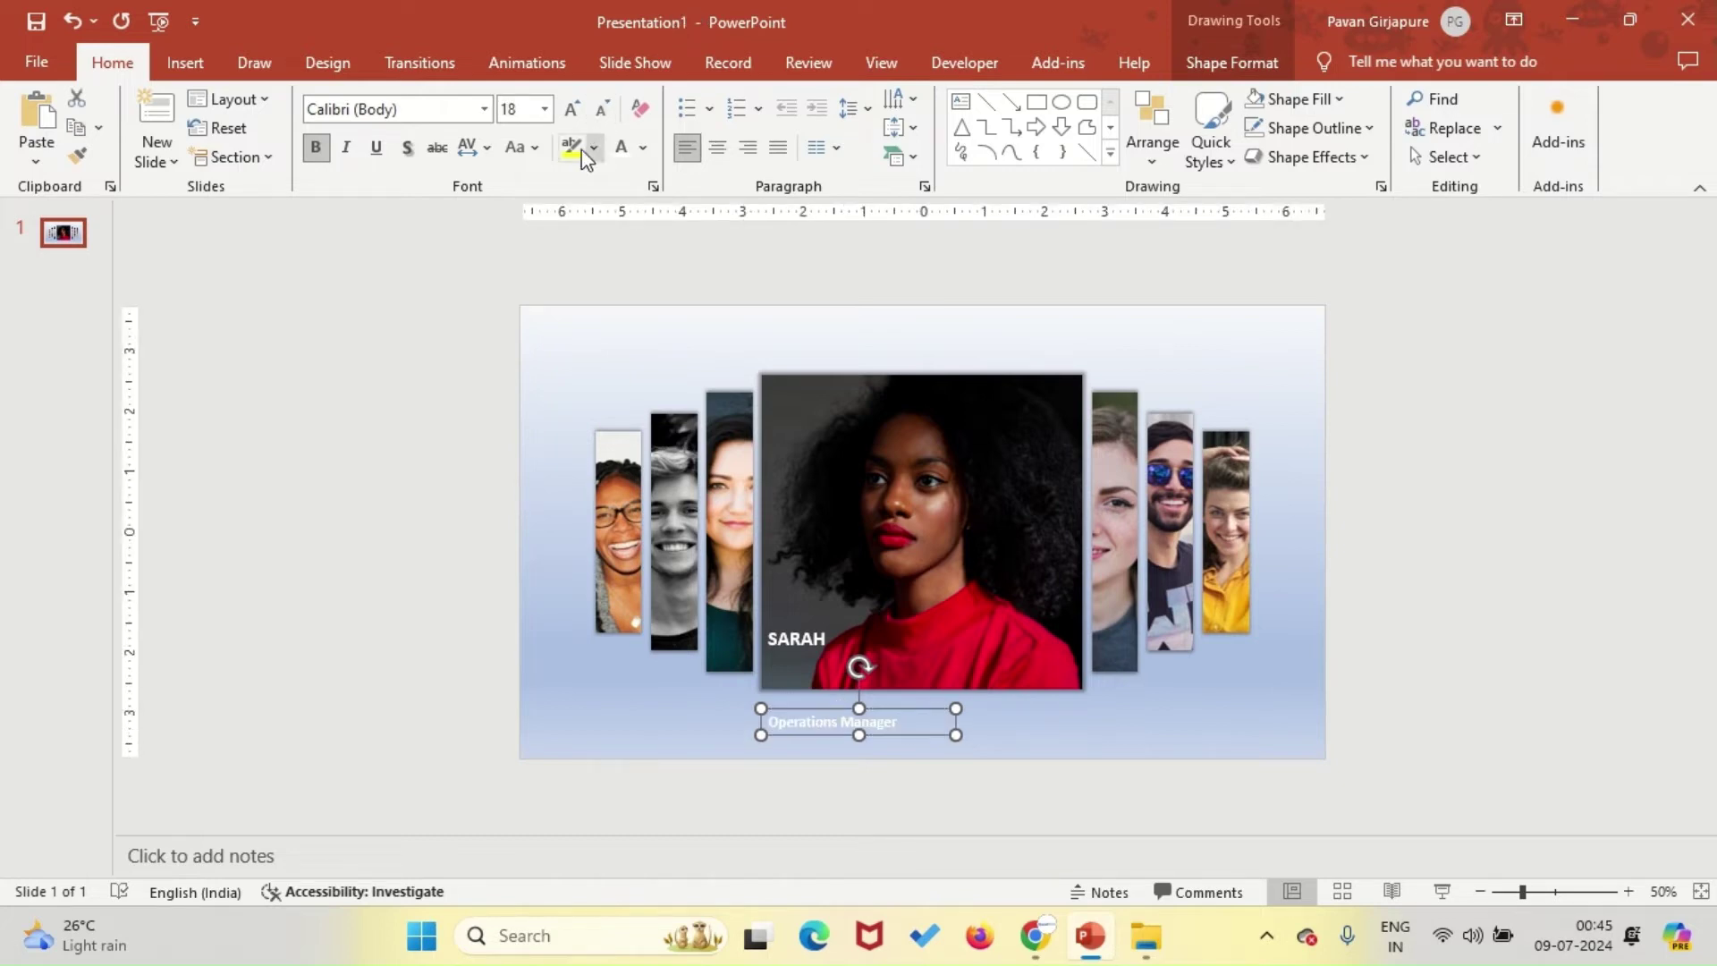
pyautogui.click(316, 149)
pyautogui.moveTo(888, 718); pyautogui.dragTo(893, 641)
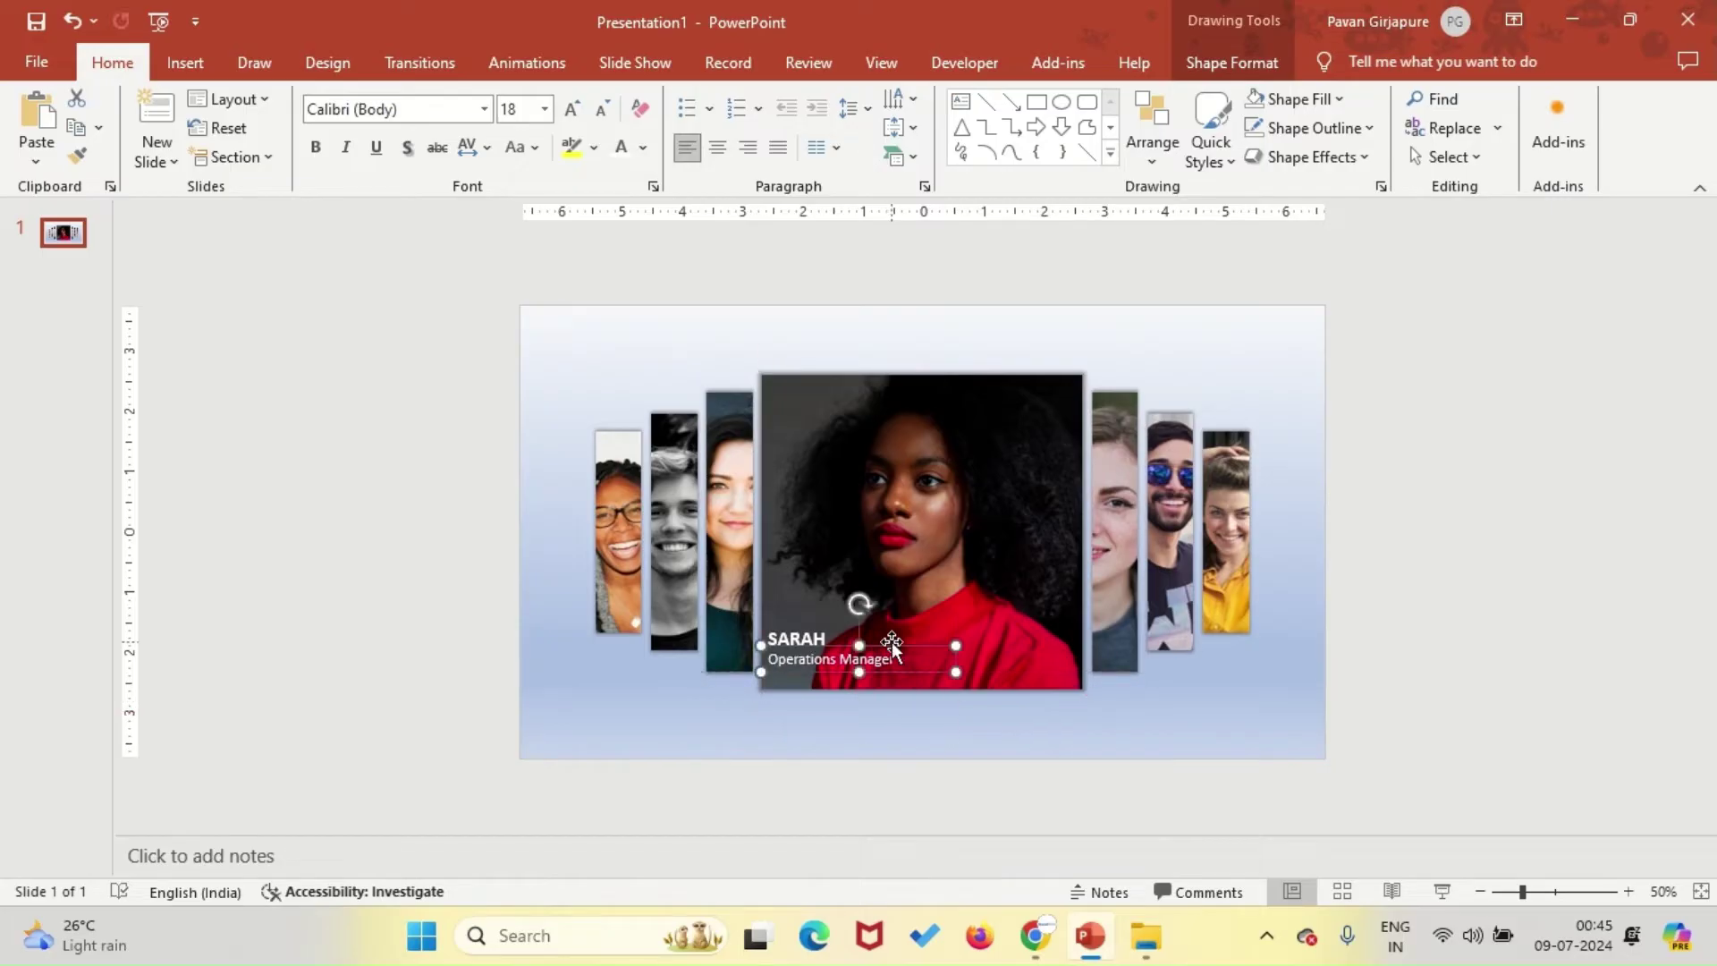
pyautogui.click(861, 775)
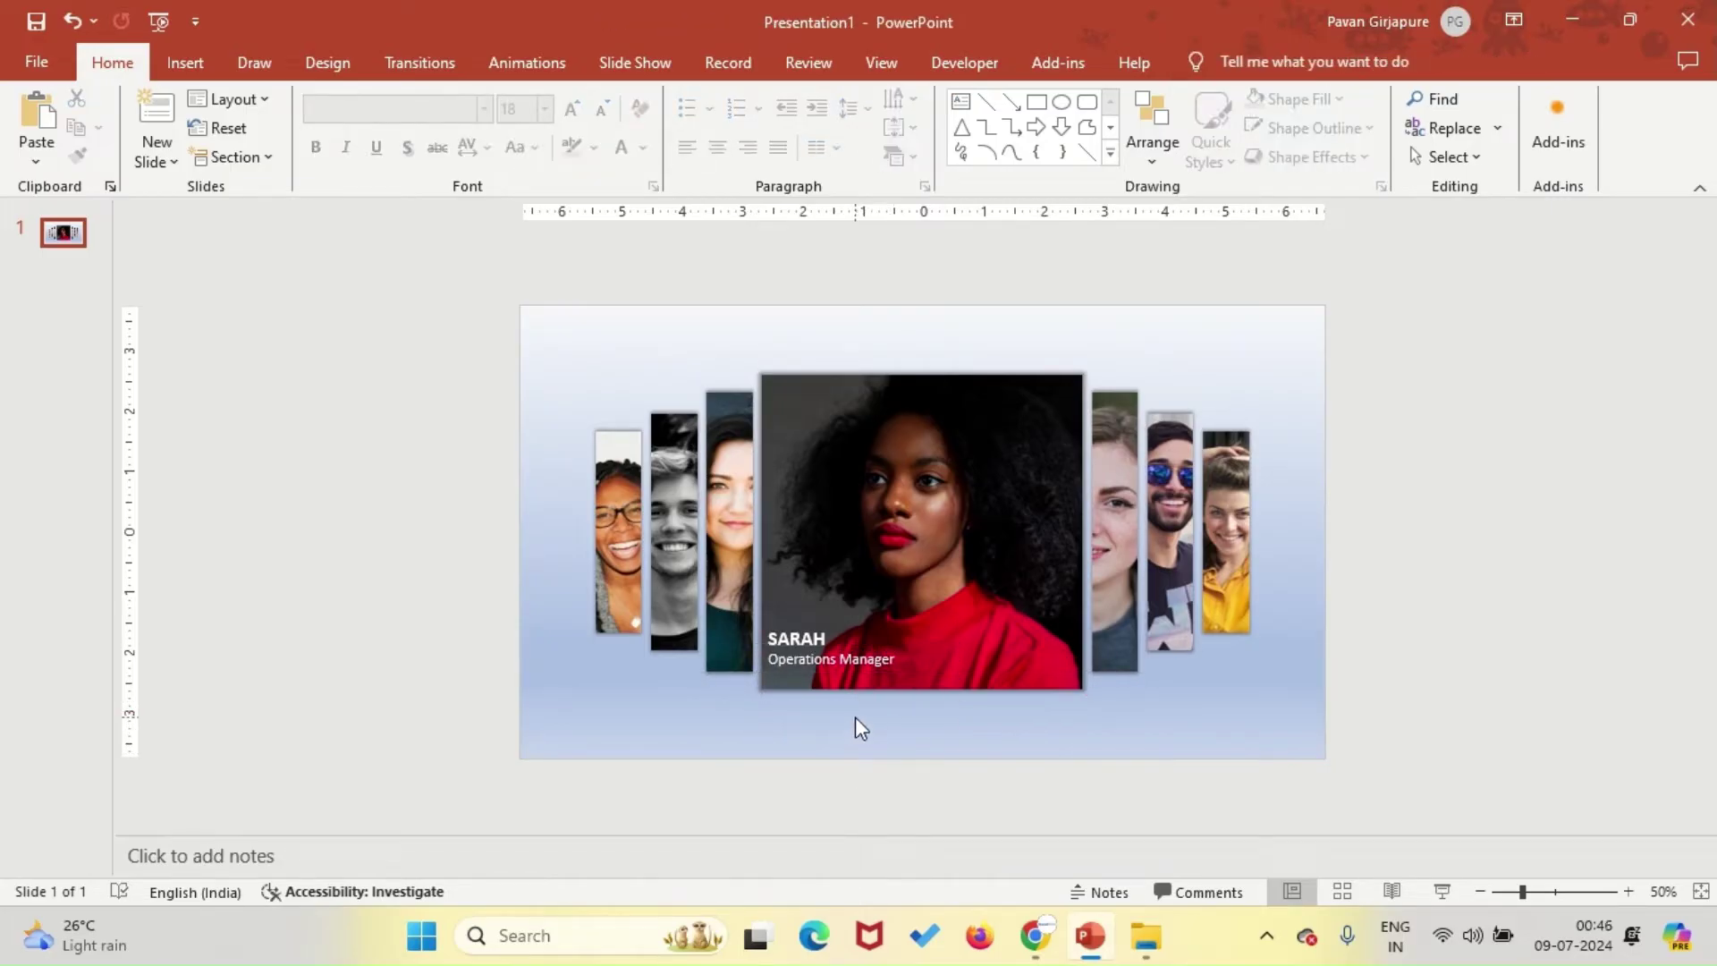
# Make a centred 32 pt copy of the name, rotated vertical, on the third strip, aligned middle.
pyautogui.click(792, 626)
pyautogui.hotkey('ctrl', 'c')
pyautogui.hotkey('ctrl', 'v')
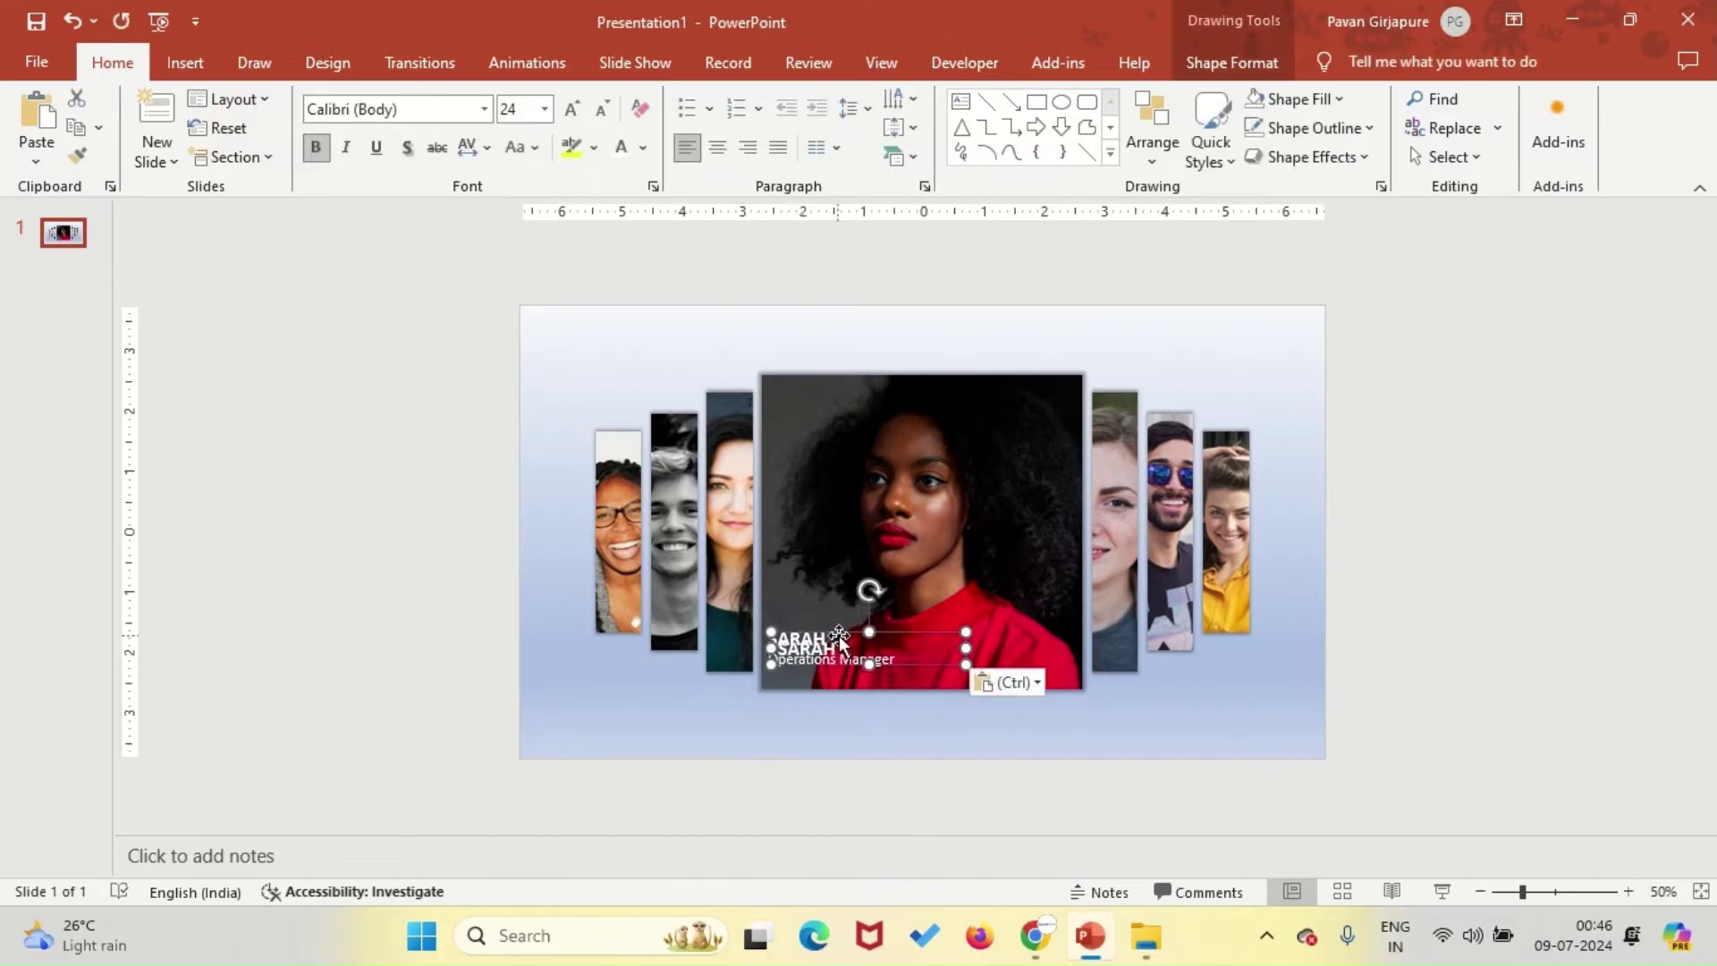
pyautogui.moveTo(858, 635); pyautogui.dragTo(858, 715)
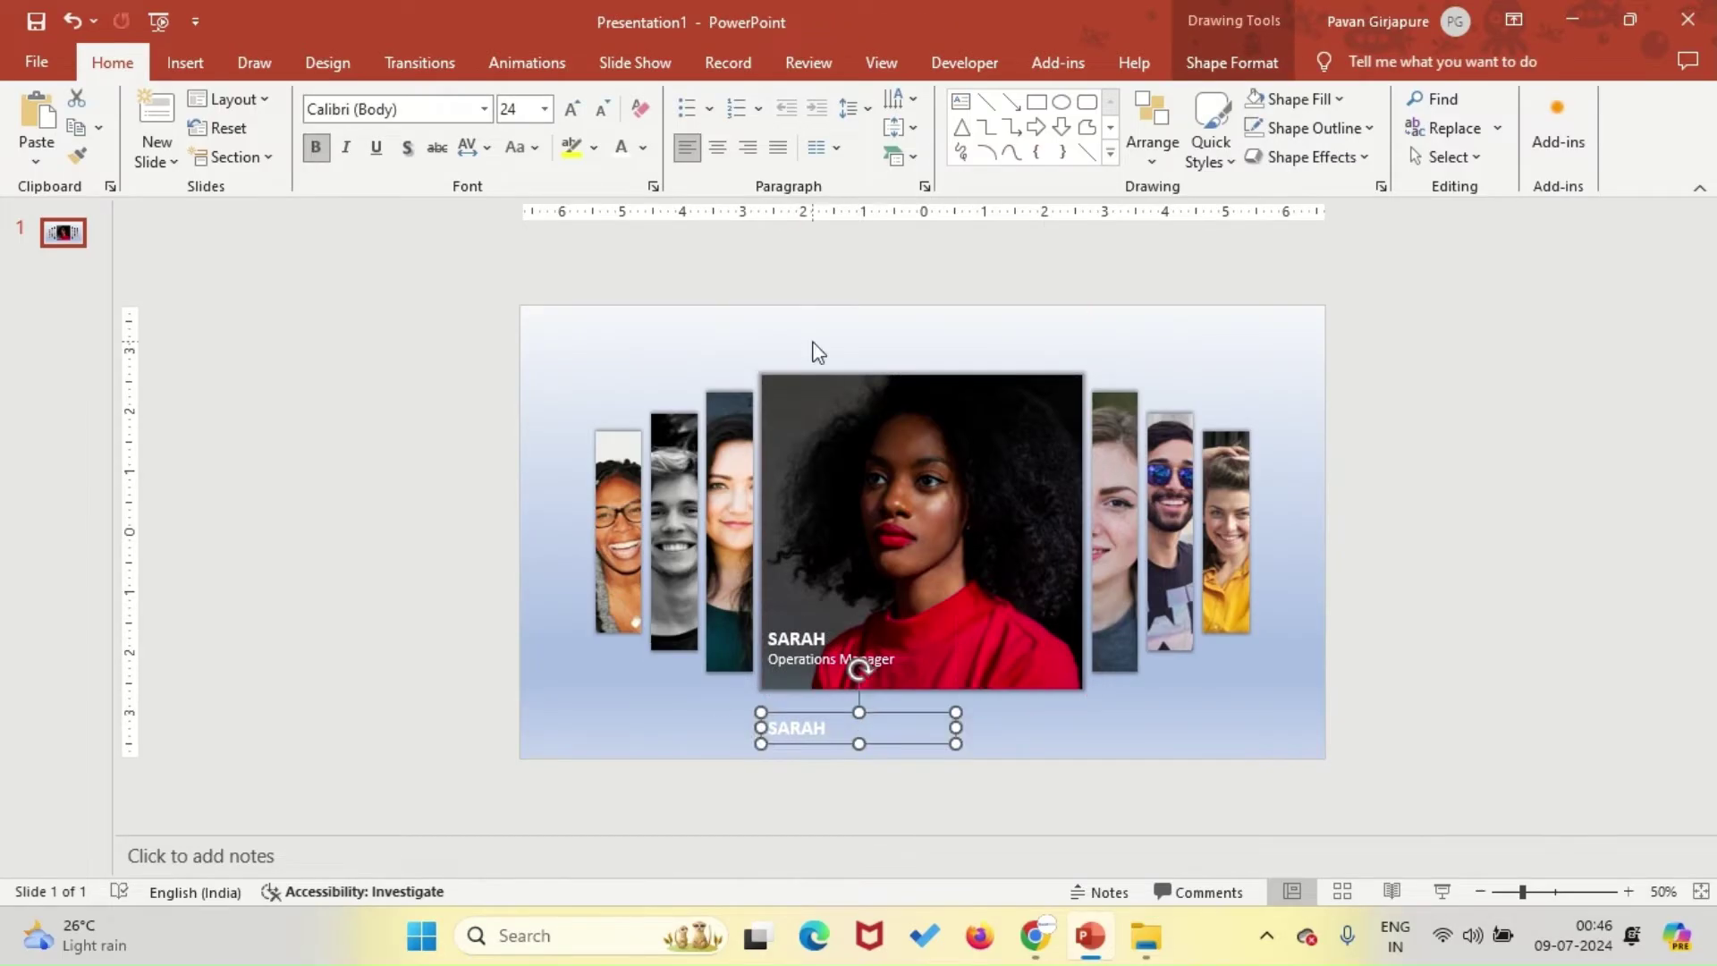
pyautogui.click(718, 147)
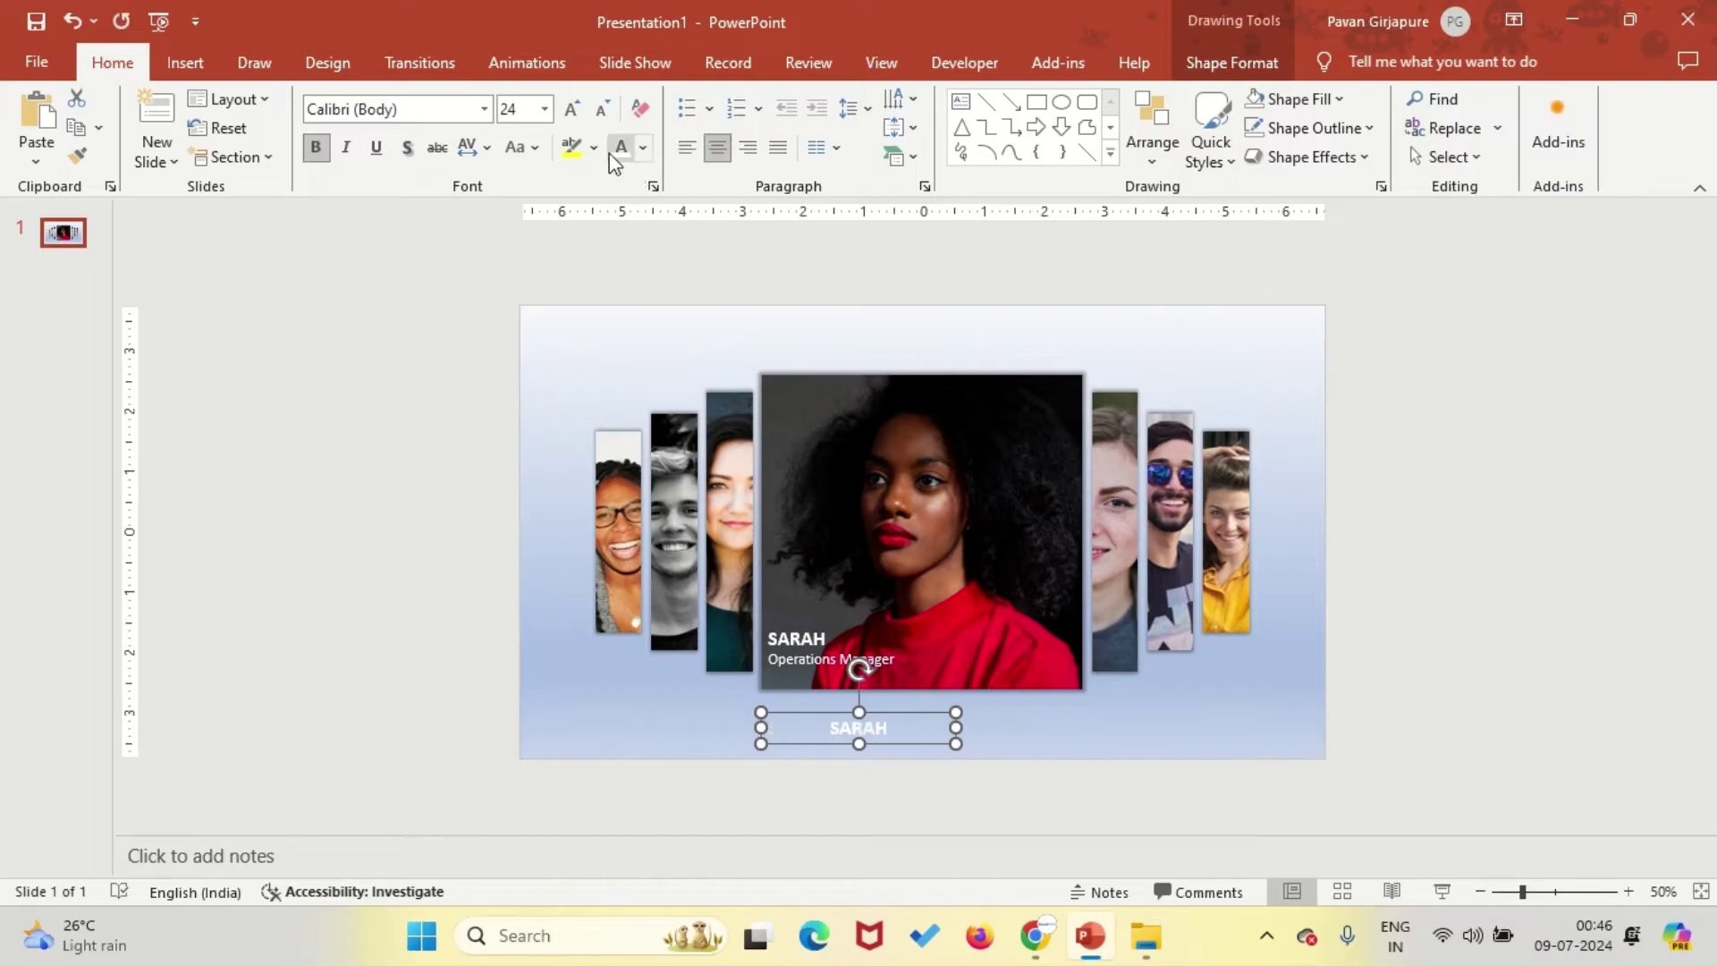
pyautogui.click(563, 114)
pyautogui.click(563, 114)
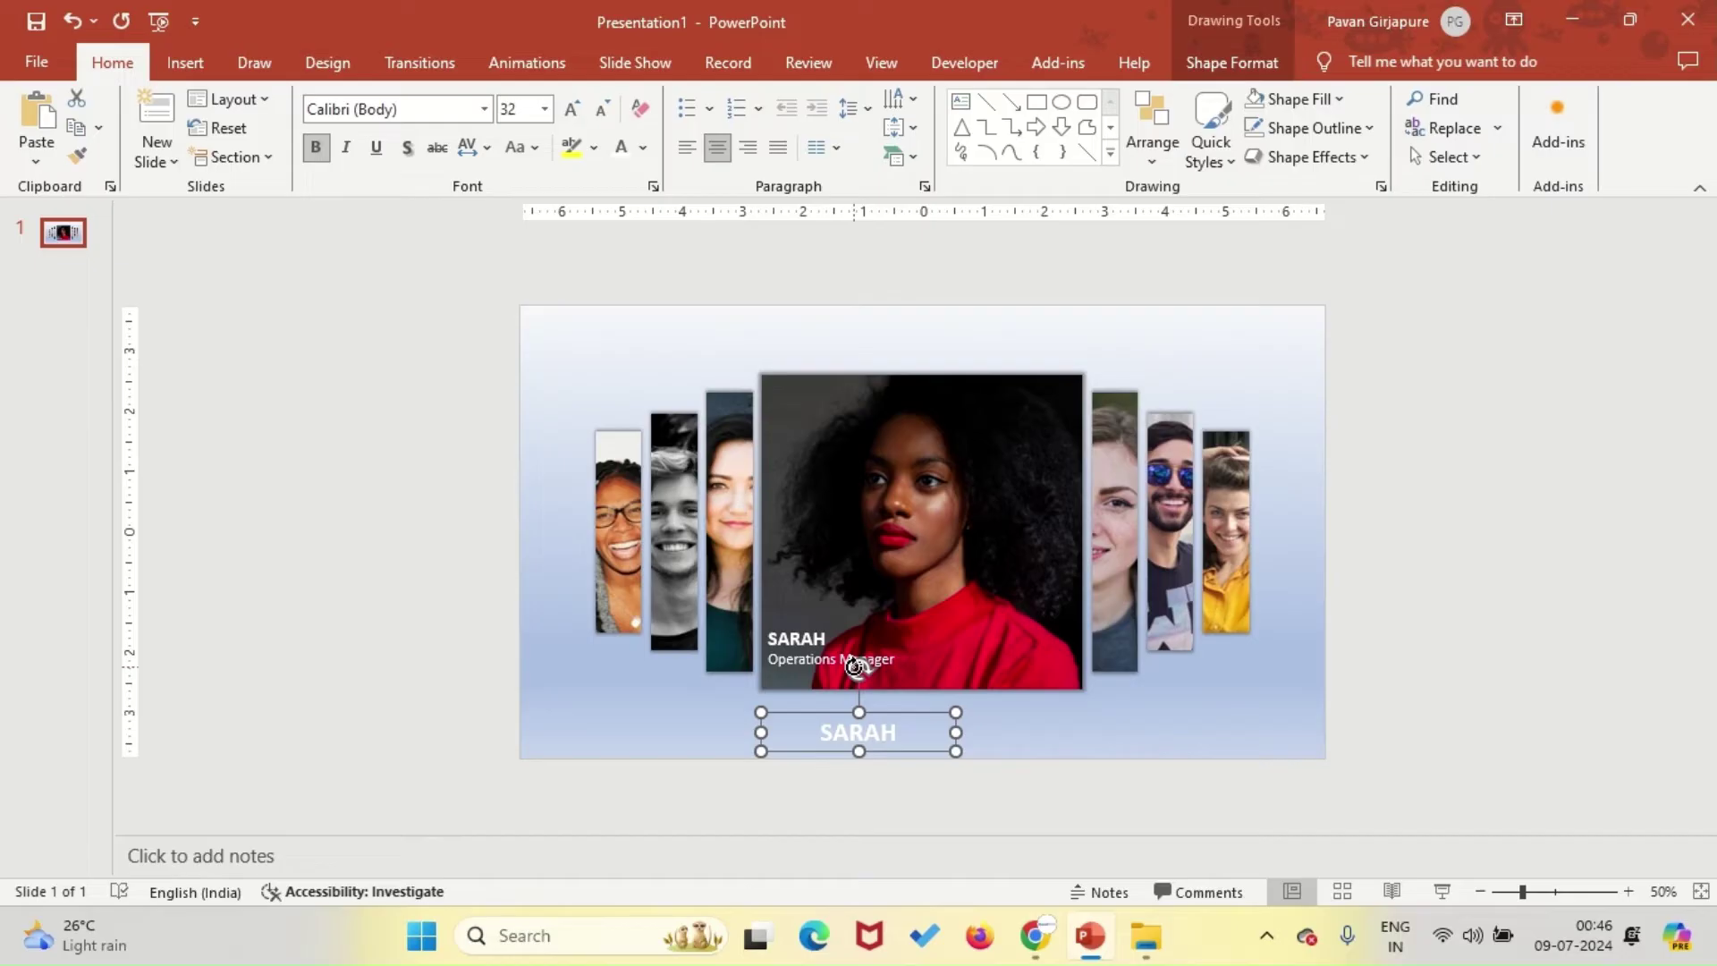
pyautogui.moveTo(856, 666); pyautogui.dragTo(659, 753)
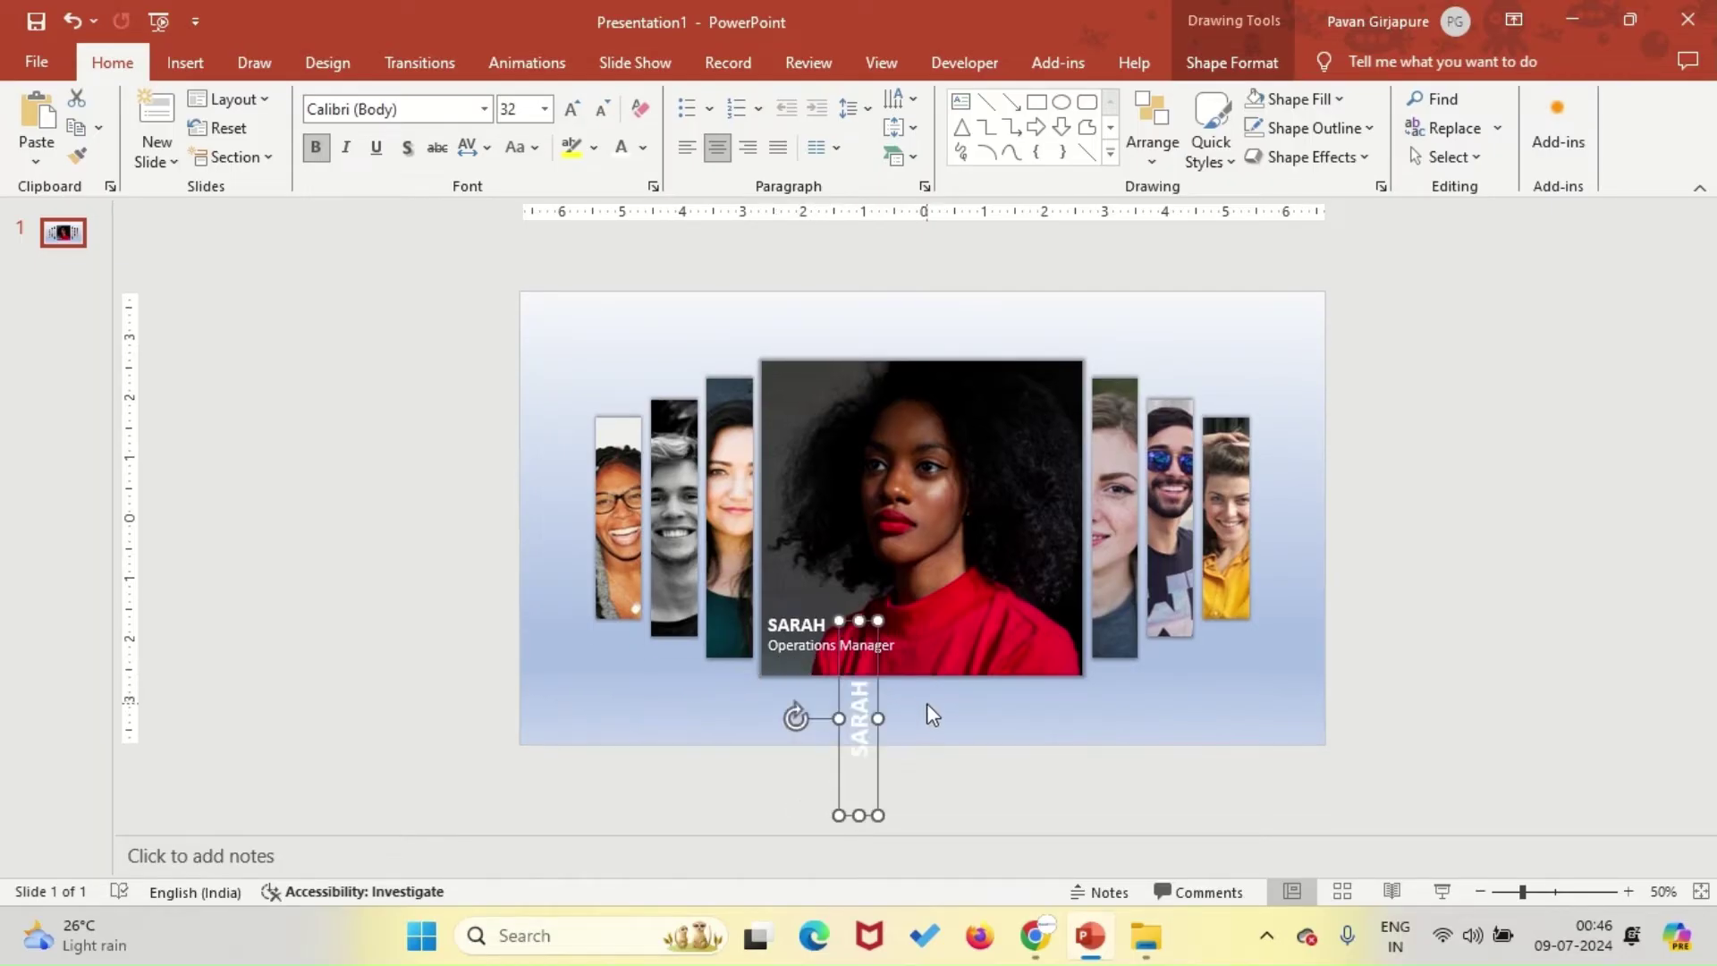
pyautogui.moveTo(872, 674); pyautogui.dragTo(747, 469)
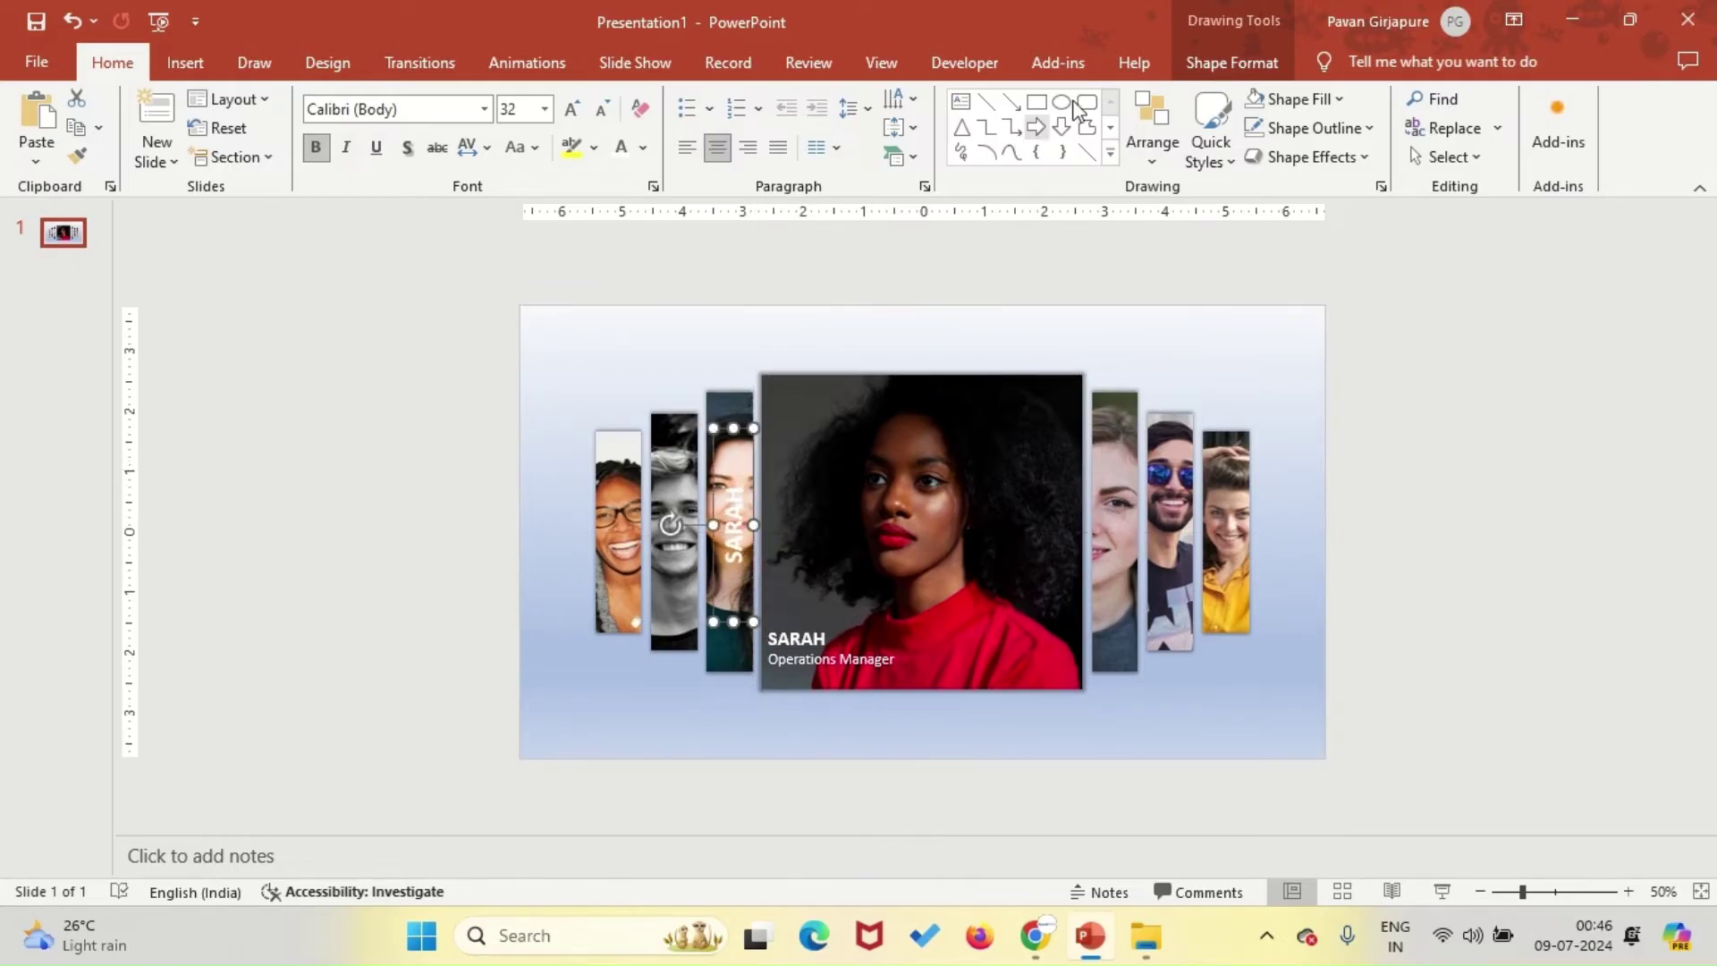
pyautogui.click(1232, 61)
pyautogui.click(1421, 98)
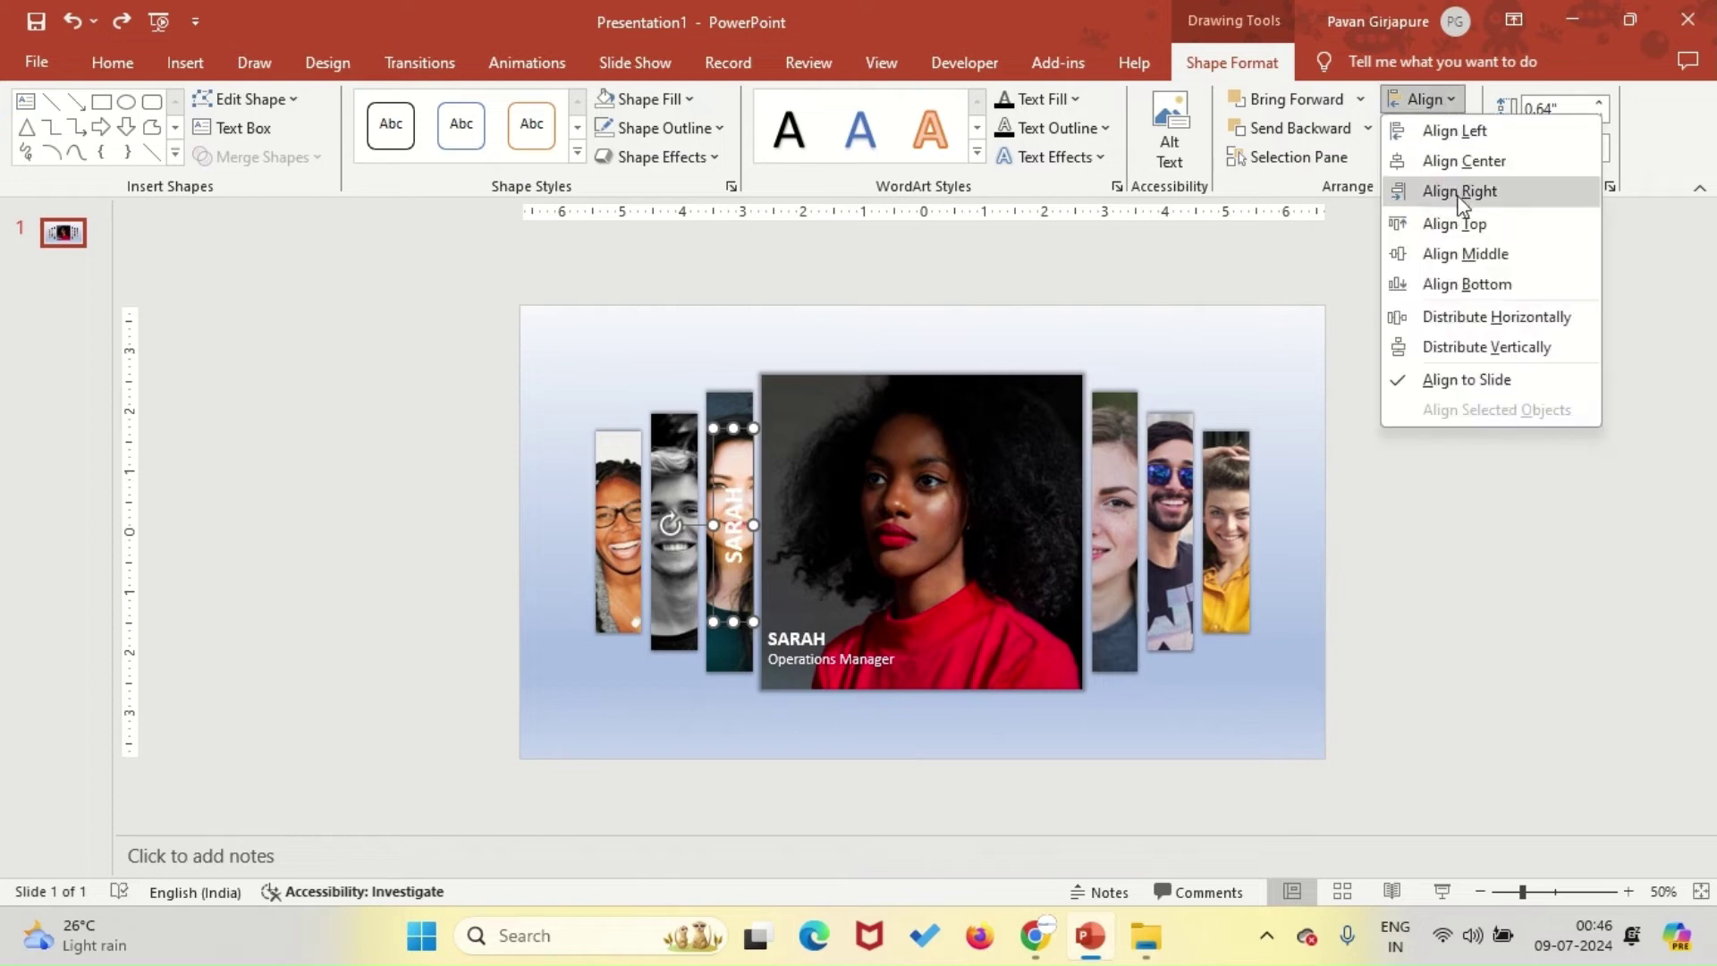
pyautogui.click(1439, 253)
# Copy the vertical name label onto the second strip.
pyautogui.hotkey('alt', 'h')
pyautogui.click(737, 514)
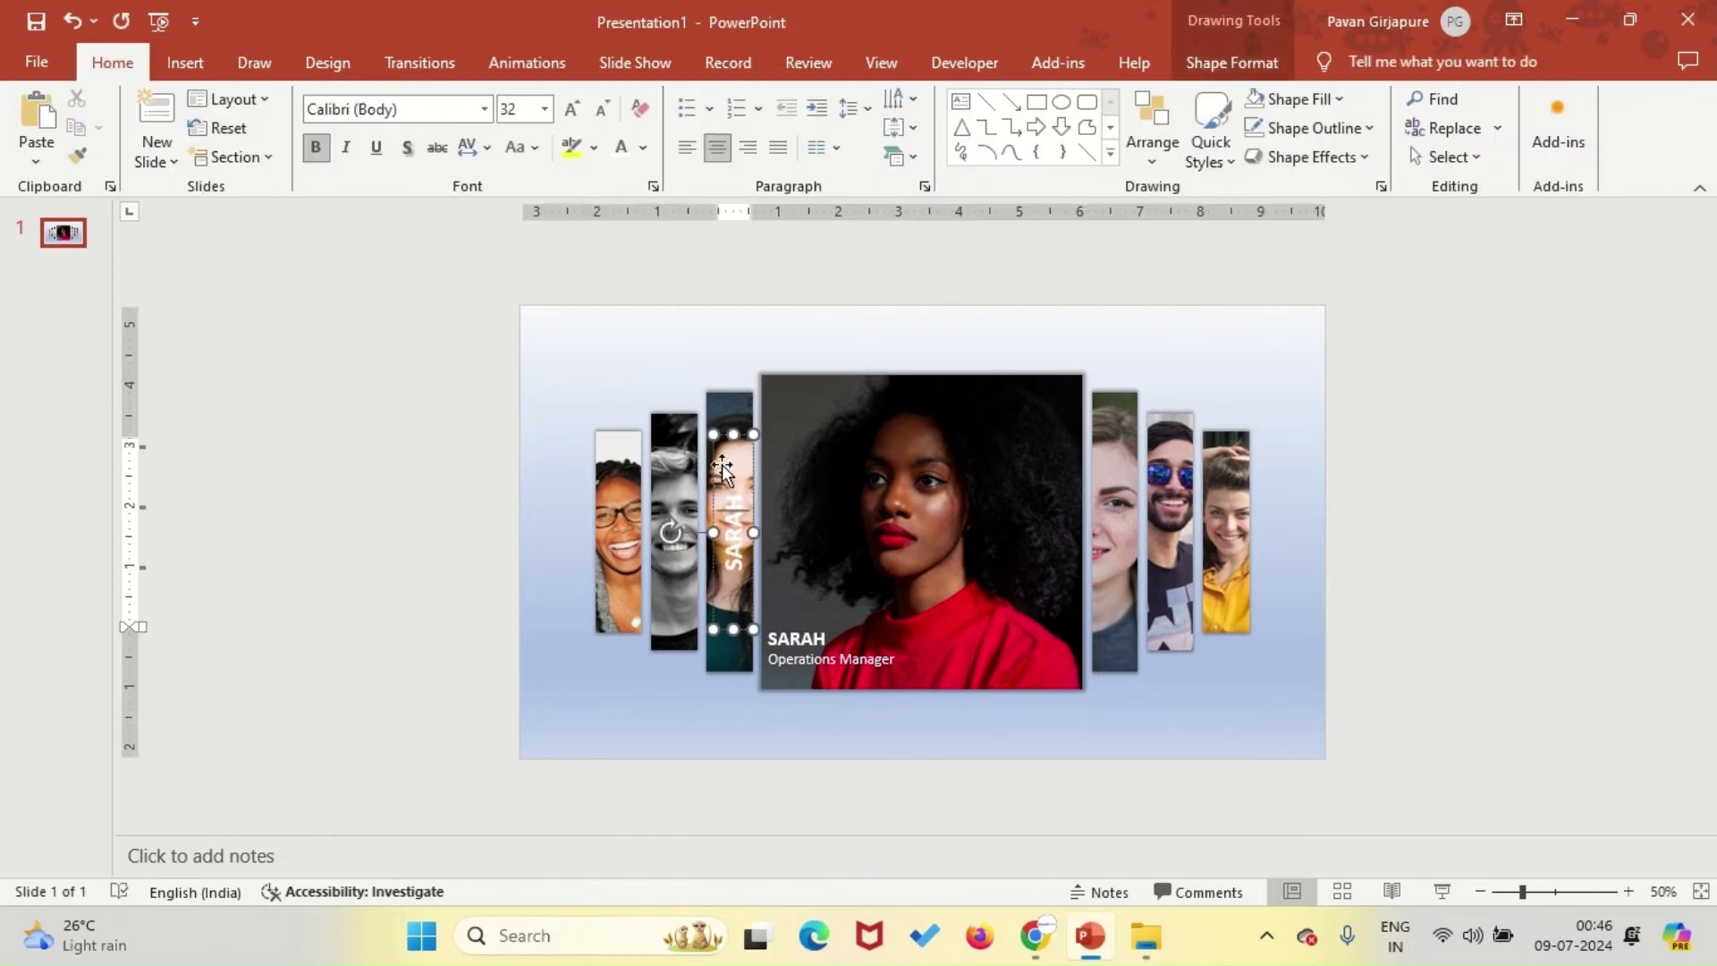
pyautogui.click(720, 438)
pyautogui.hotkey('ctrl', 'c')
pyautogui.hotkey('ctrl', 'v')
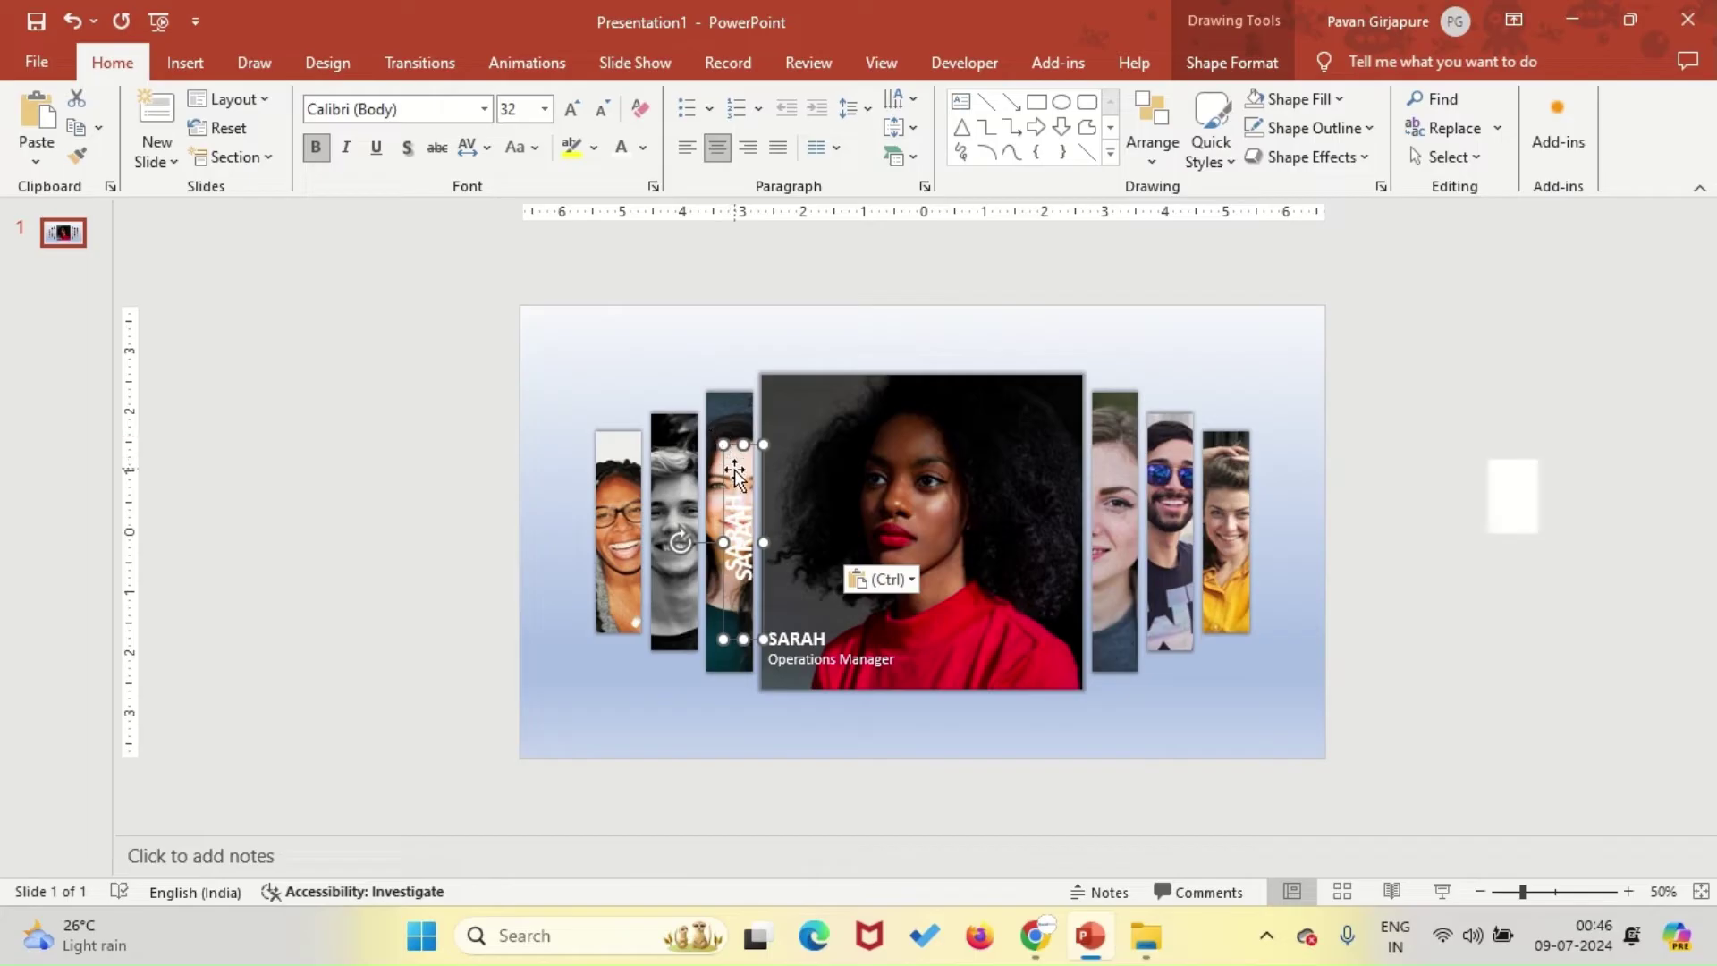
pyautogui.moveTo(749, 490); pyautogui.dragTo(693, 480)
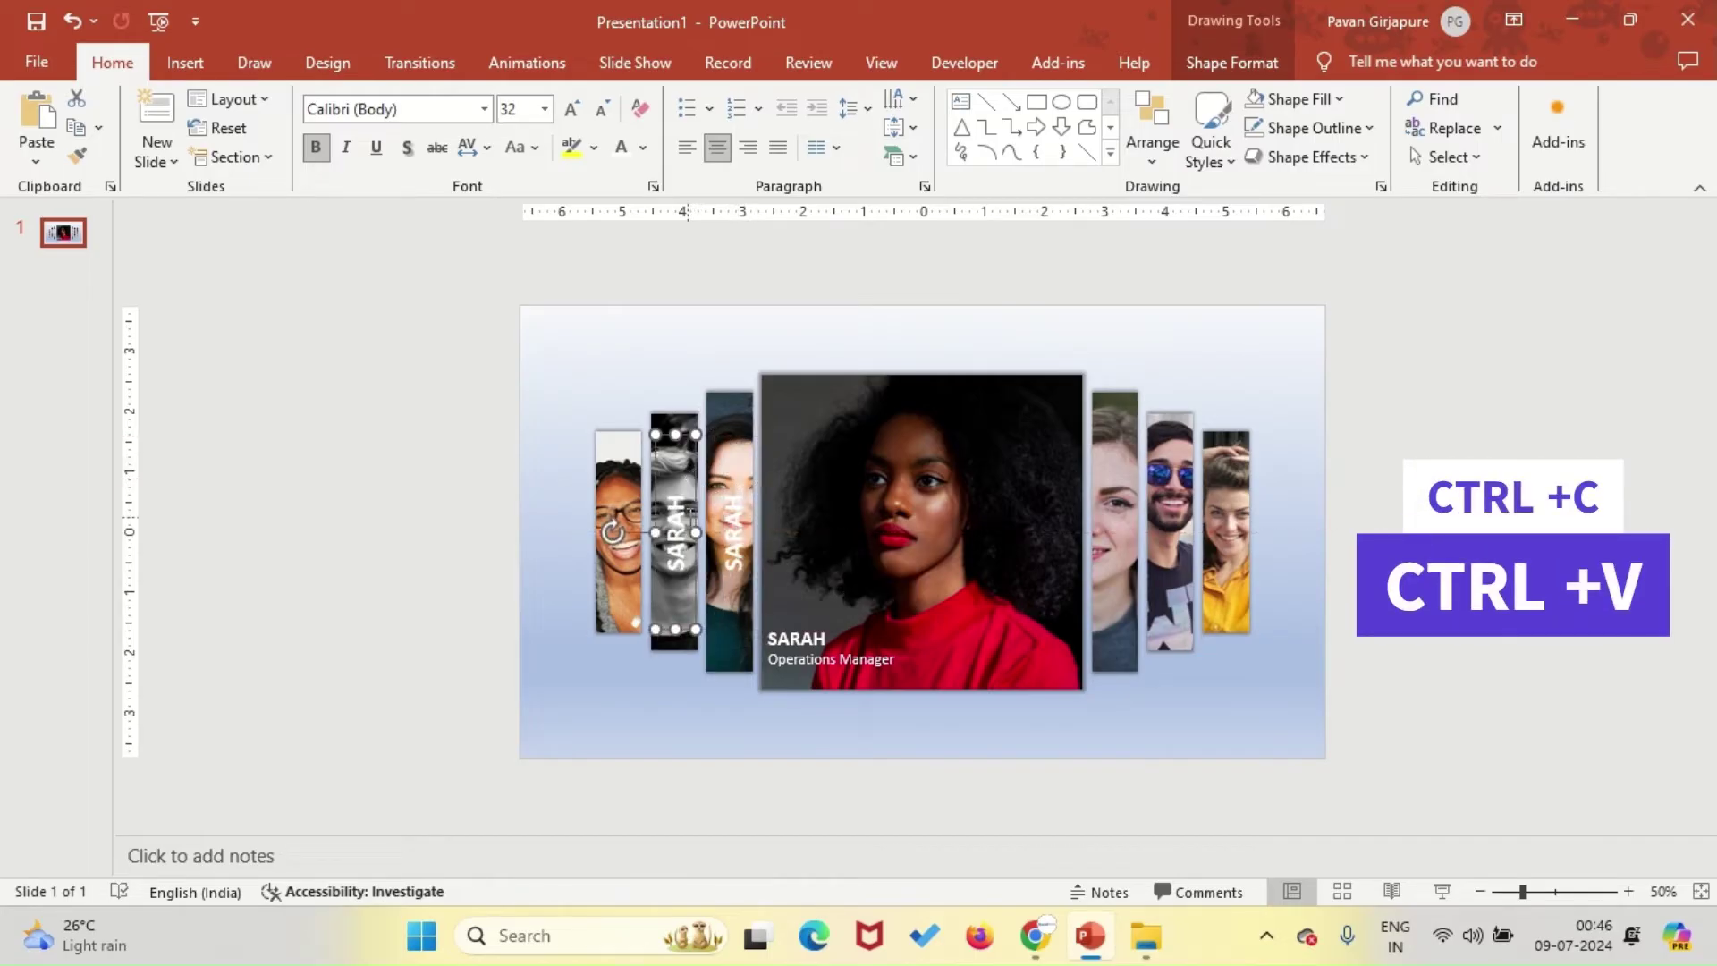
# Rename the second strip's label JACOB and copy it onto the first strip as EVA.
pyautogui.doubleClick(685, 517)
pyautogui.write('JacobJACOB')
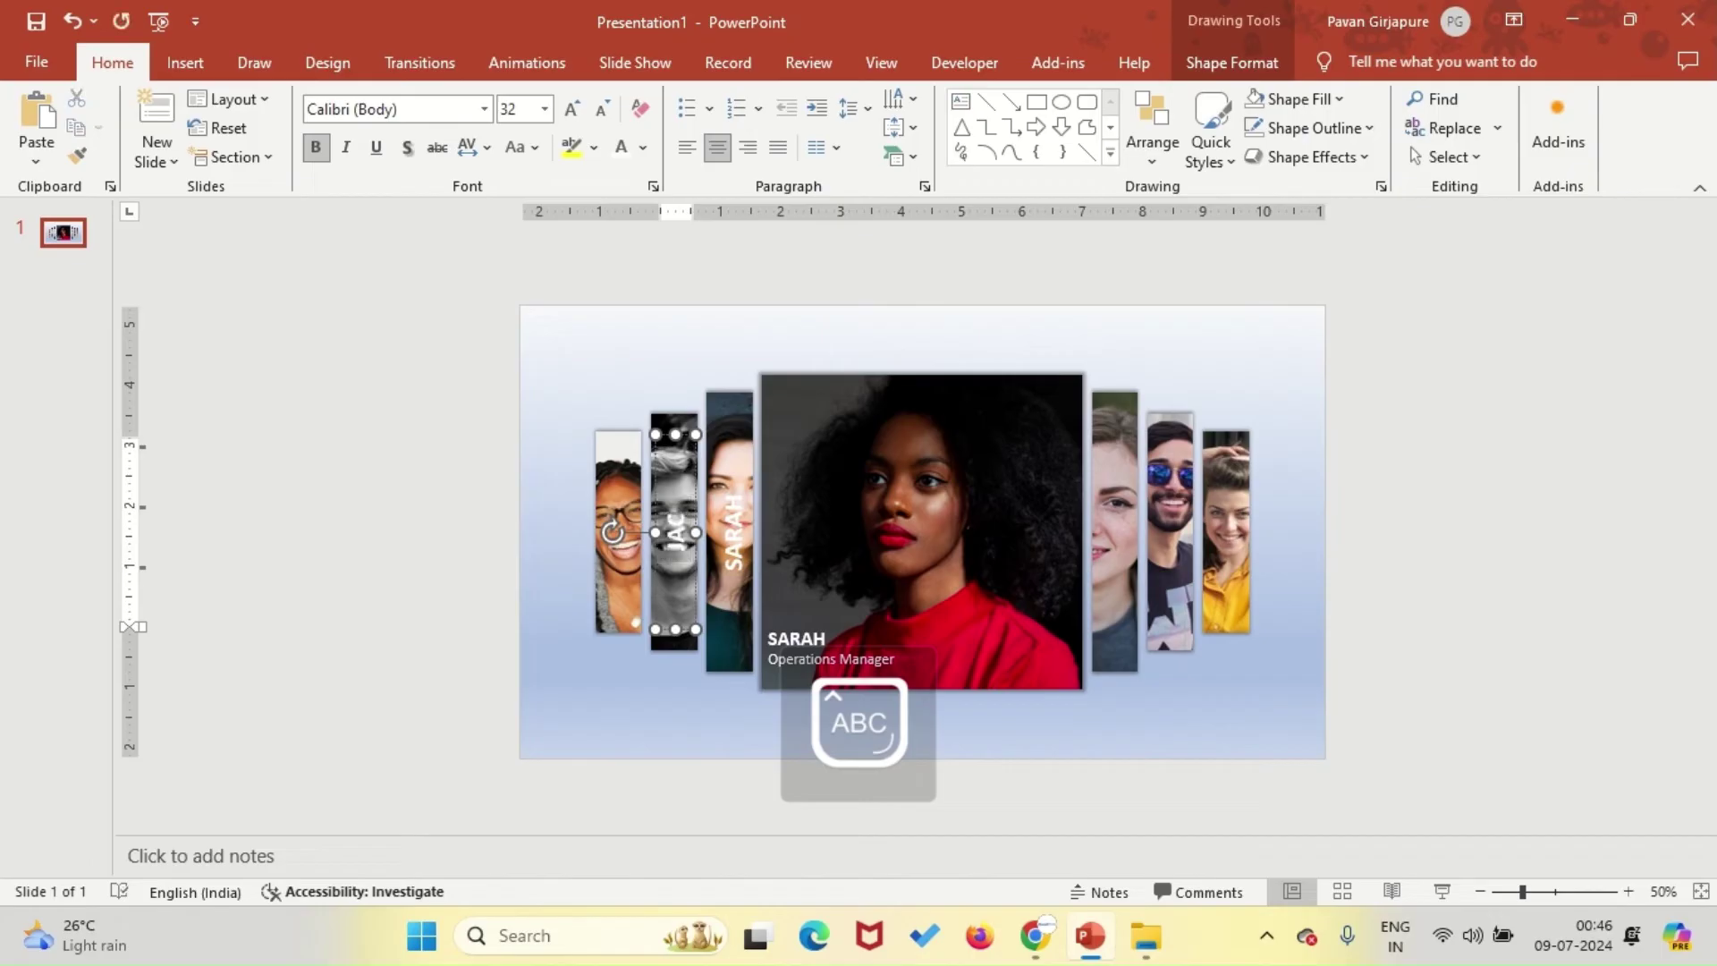
pyautogui.click(599, 742)
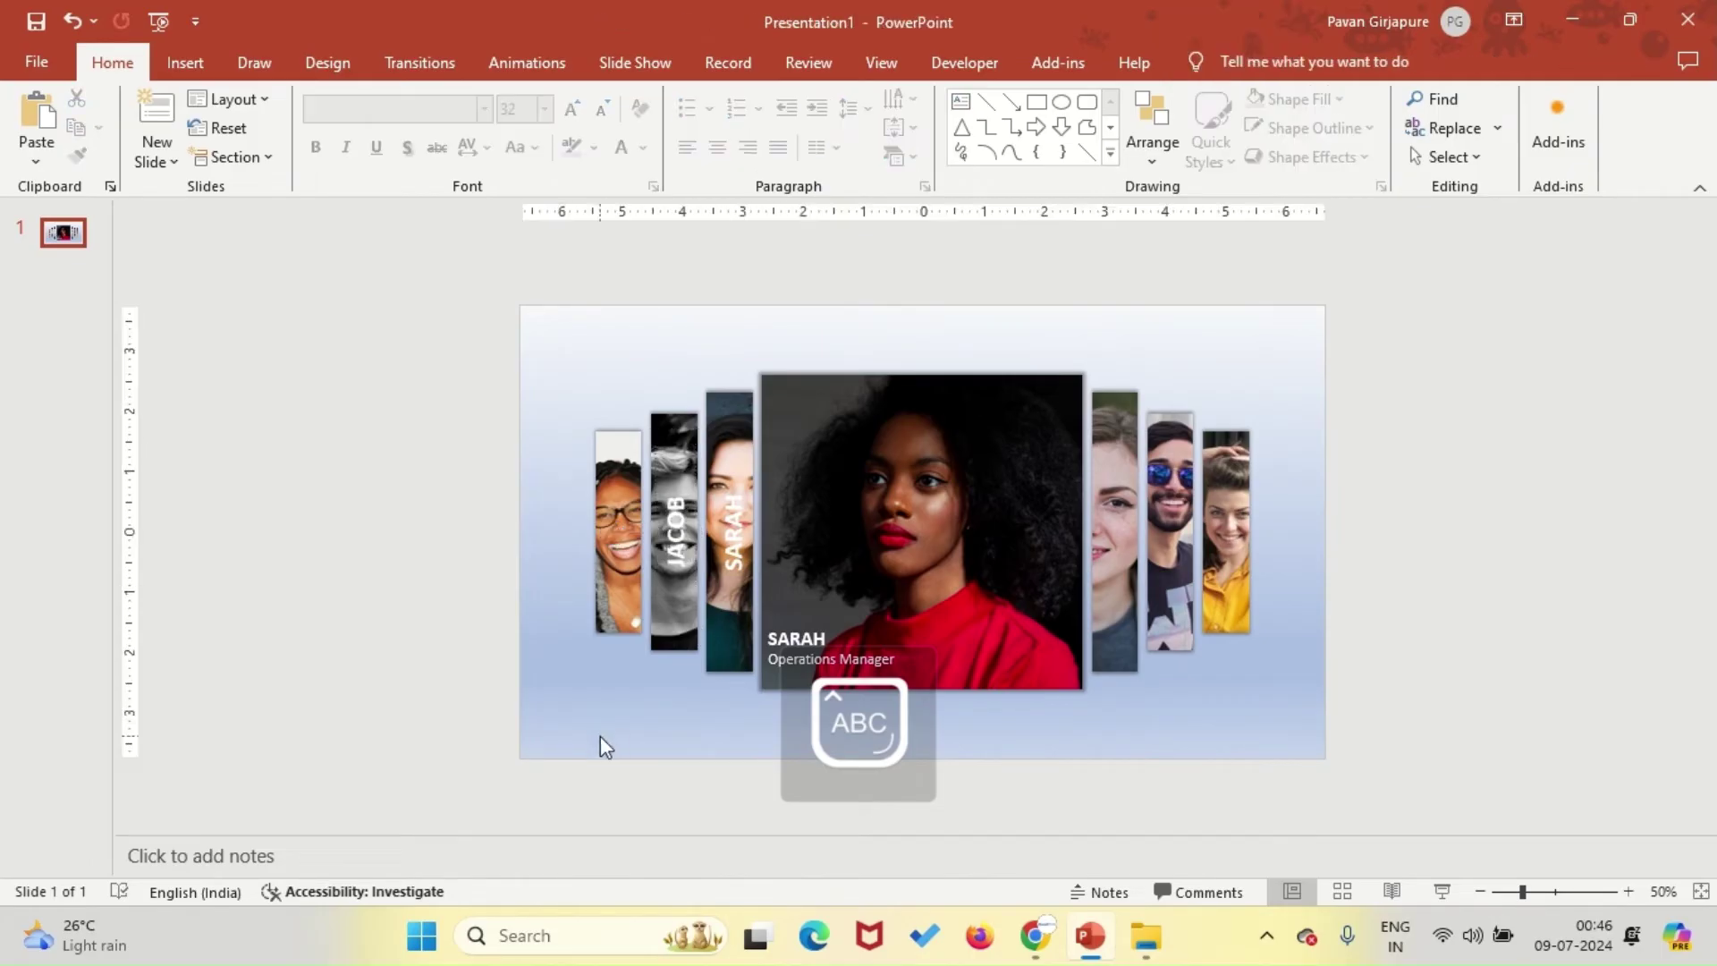
pyautogui.click(677, 510)
pyautogui.click(669, 435)
pyautogui.hotkey('ctrl', 'c')
pyautogui.hotkey('ctrl', 'v')
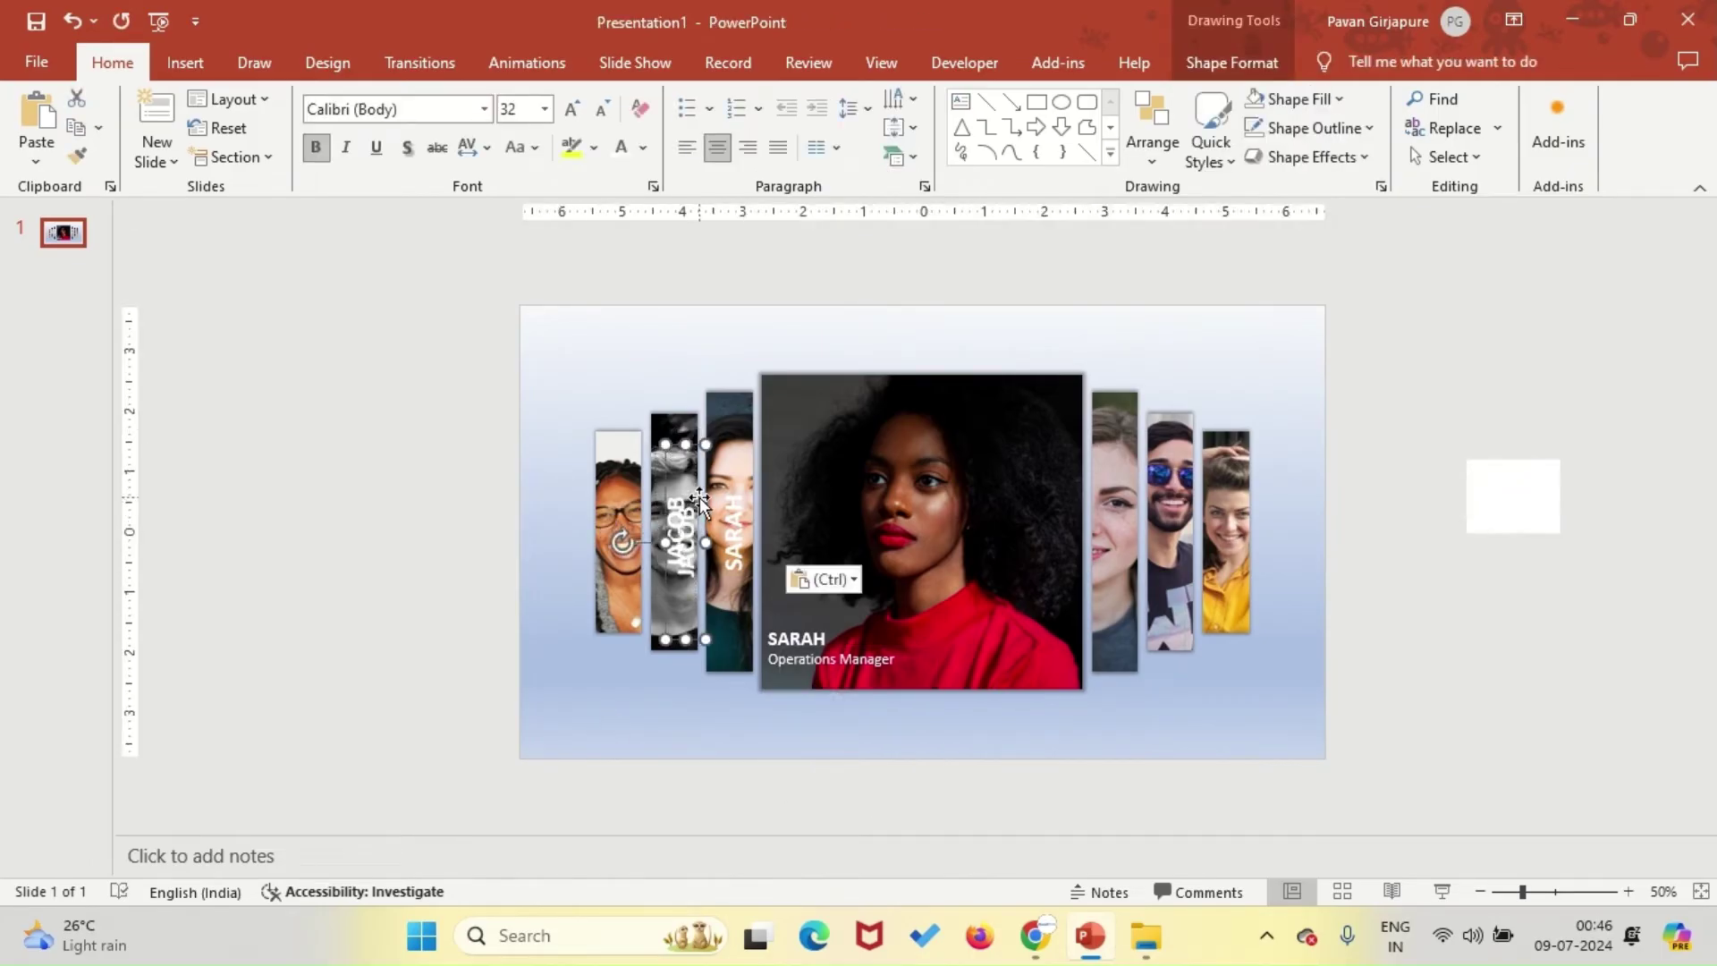
pyautogui.moveTo(701, 483); pyautogui.dragTo(633, 476)
pyautogui.click(617, 518)
pyautogui.doubleClick(617, 518)
pyautogui.write('EVA')
# Copy the three left strip labels onto the three right-hand strips.
pyautogui.click(728, 548)
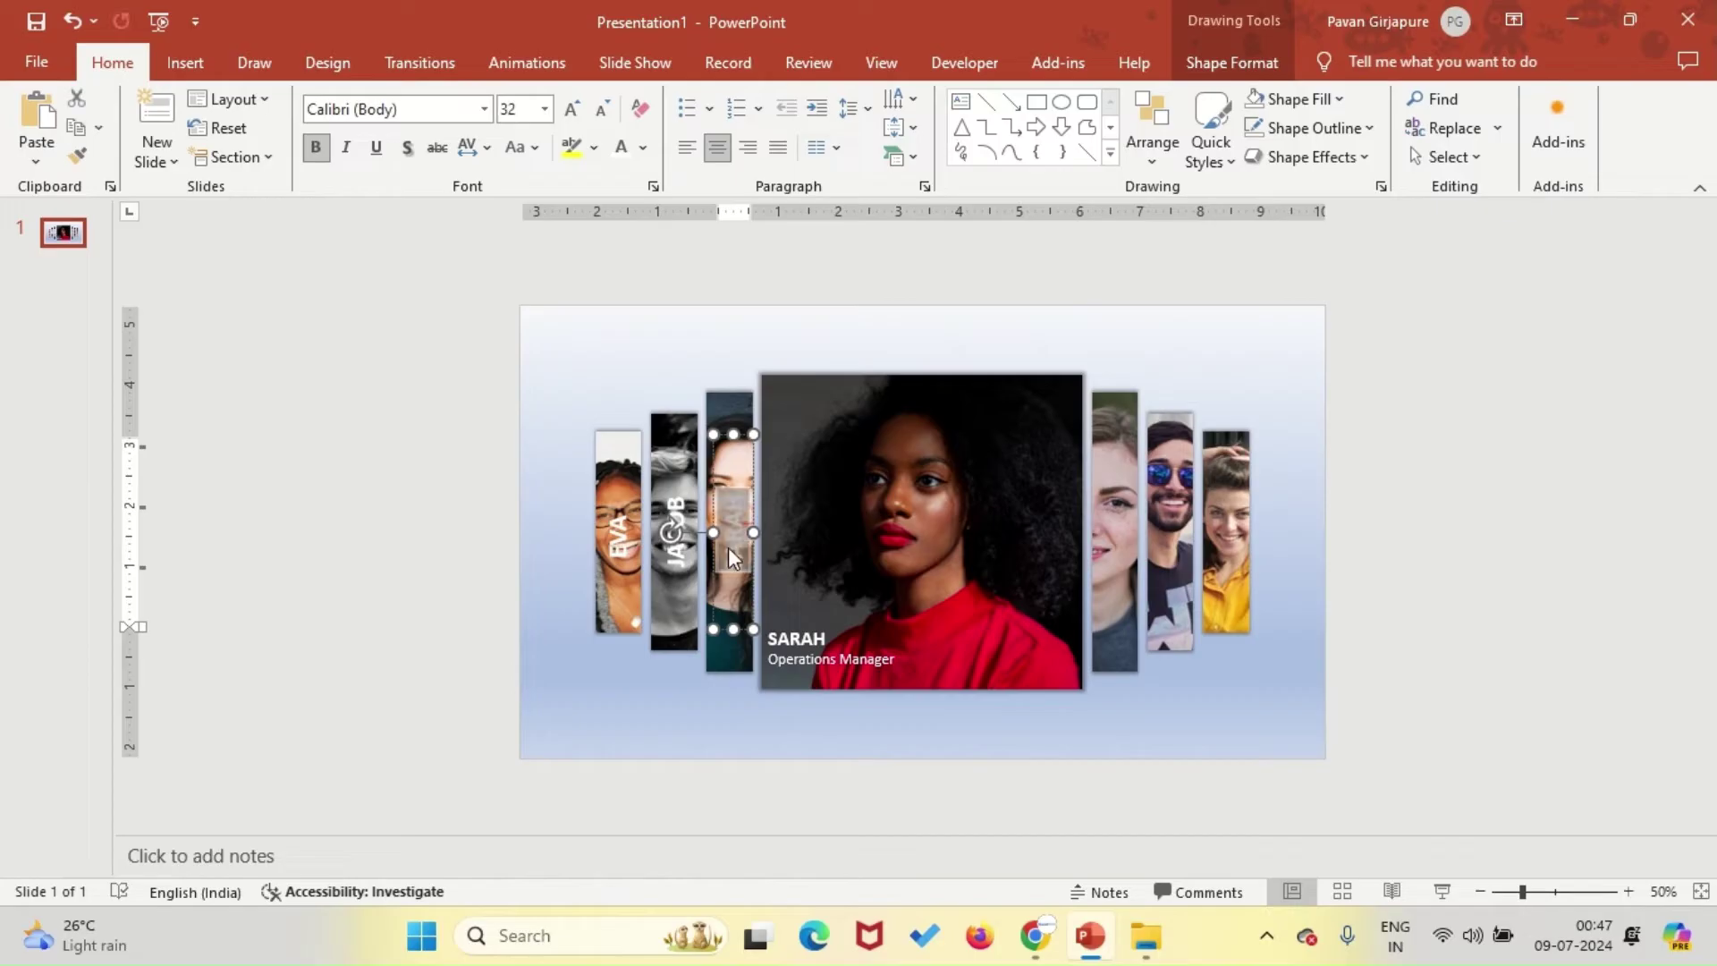
pyautogui.press('Escape')
pyautogui.press('Escape')
pyautogui.click(728, 483)
pyautogui.click(724, 434)
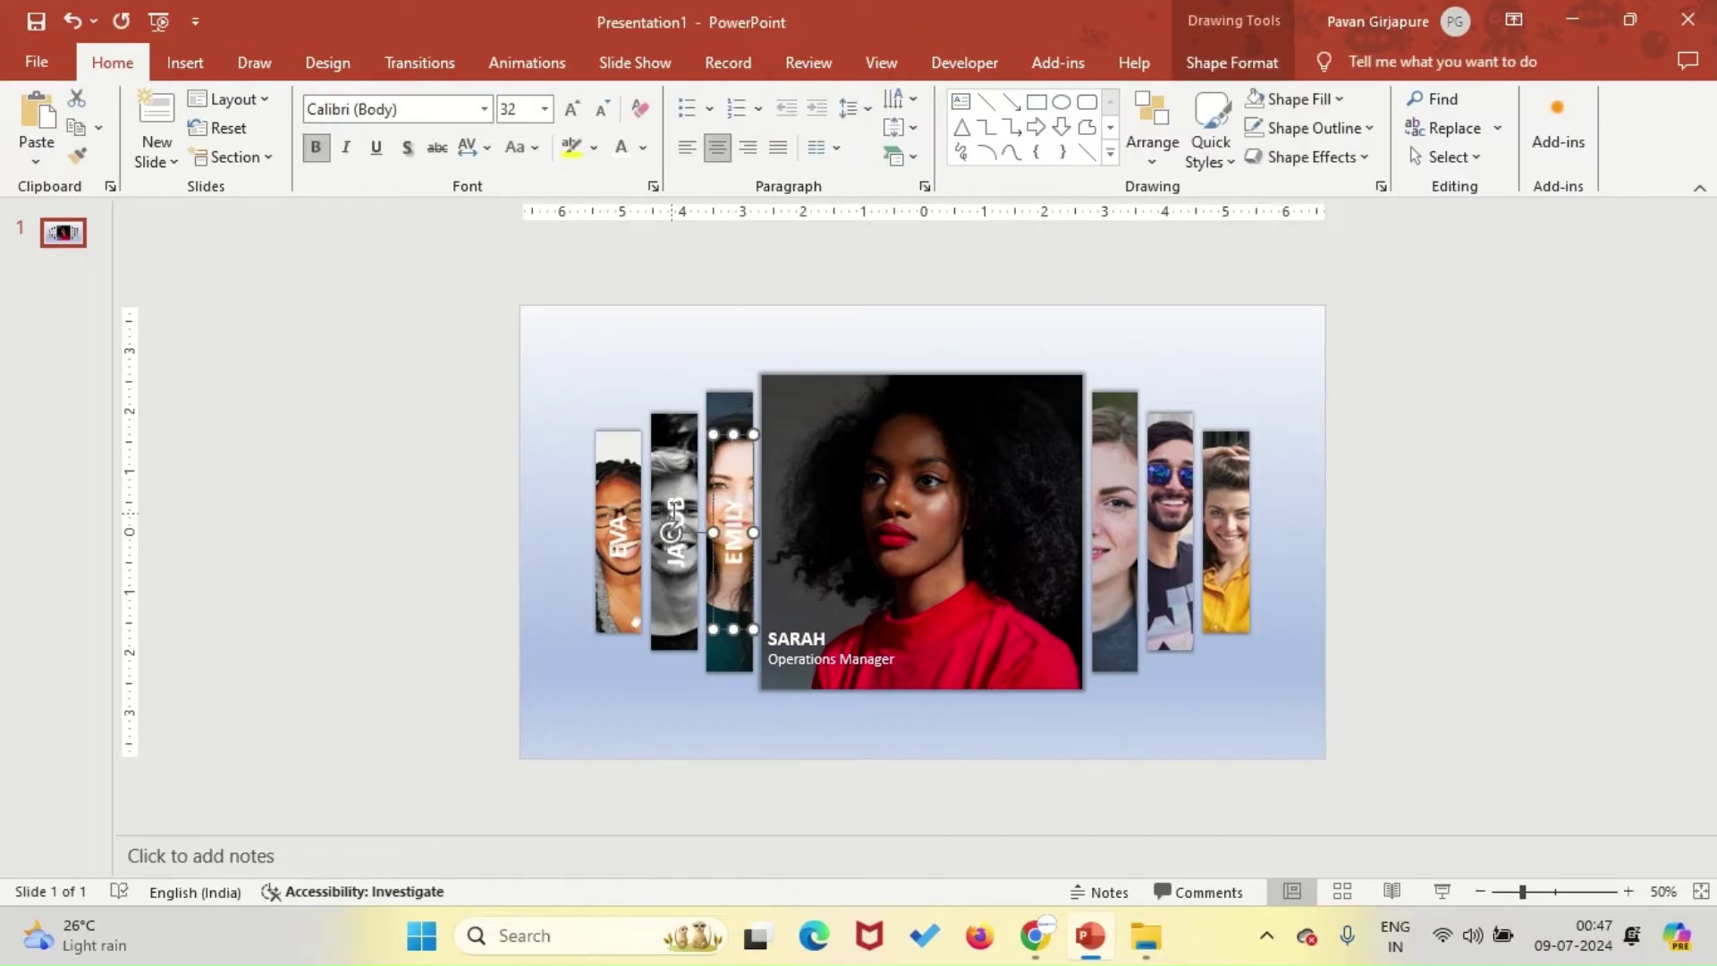
pyautogui.keyDown('shift'); pyautogui.click(672, 510); pyautogui.keyUp('shift')
pyautogui.keyDown('shift'); pyautogui.click(615, 556); pyautogui.keyUp('shift')
pyautogui.hotkey('ctrl', 'c')
pyautogui.hotkey('ctrl', 'v')
pyautogui.moveTo(754, 456); pyautogui.dragTo(1243, 468)
# Rename the right-hand strip labels to MIKE, LAUREAN and ANGIE.
pyautogui.click(1403, 519)
pyautogui.click(1231, 539)
pyautogui.doubleClick(1167, 529)
pyautogui.write('MIKE')
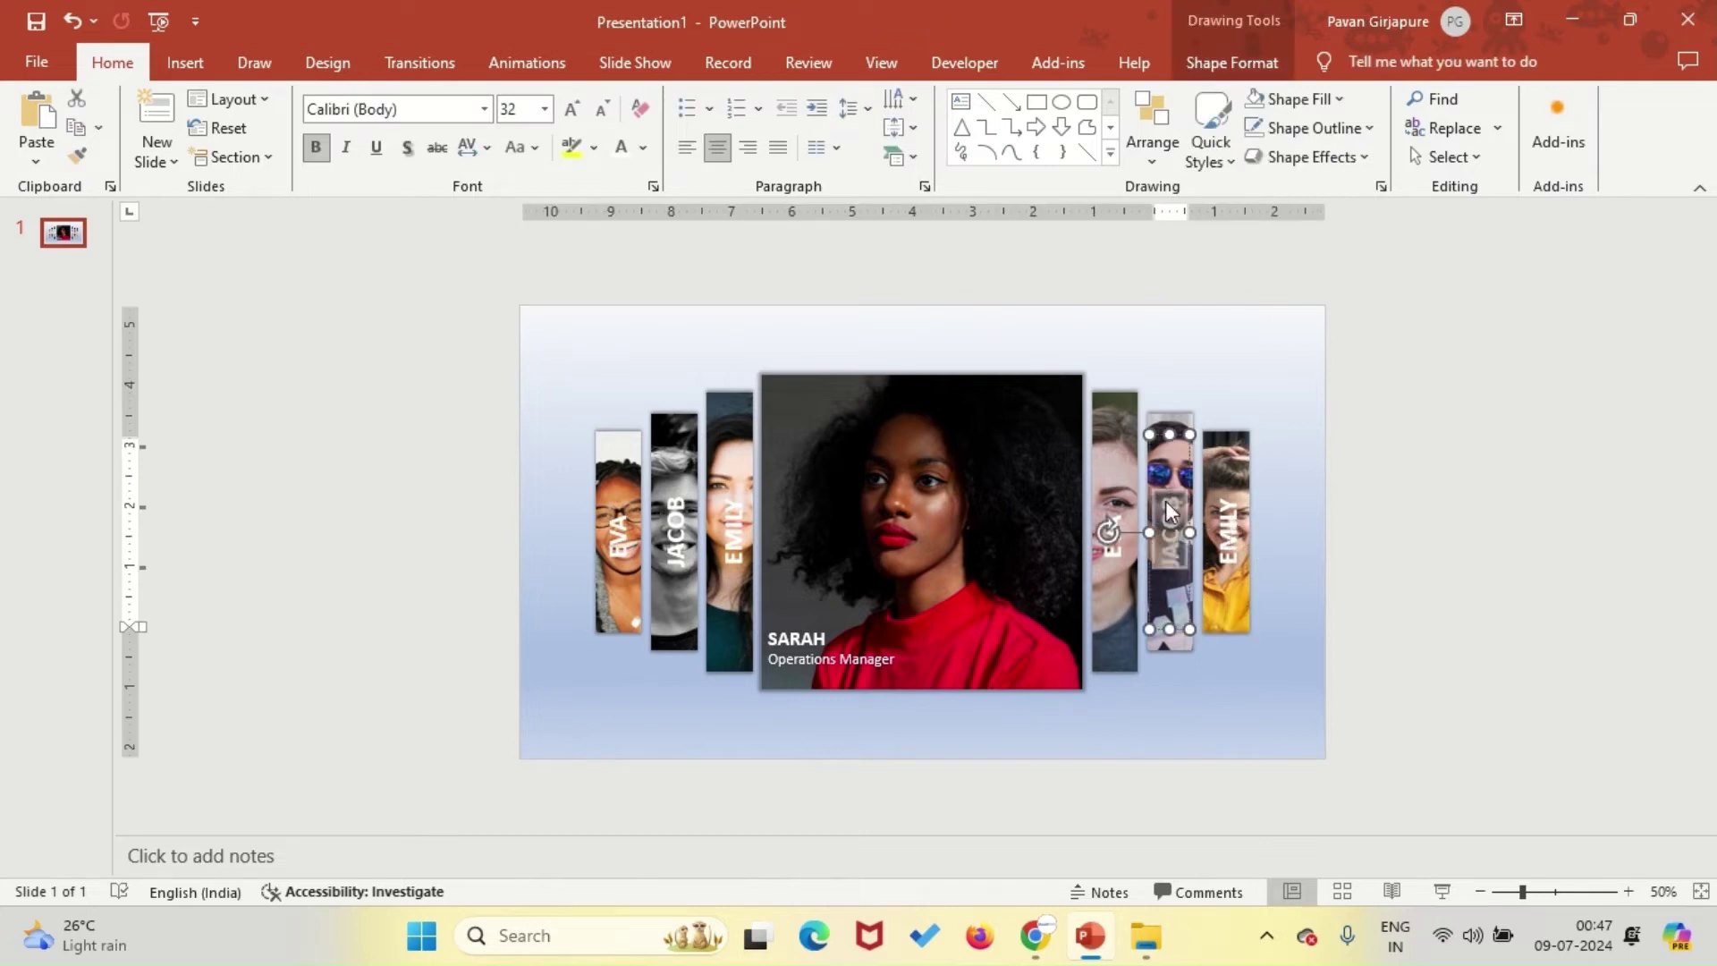
pyautogui.click(1451, 525)
pyautogui.doubleClick(1125, 537)
pyautogui.write('LAUREAN')
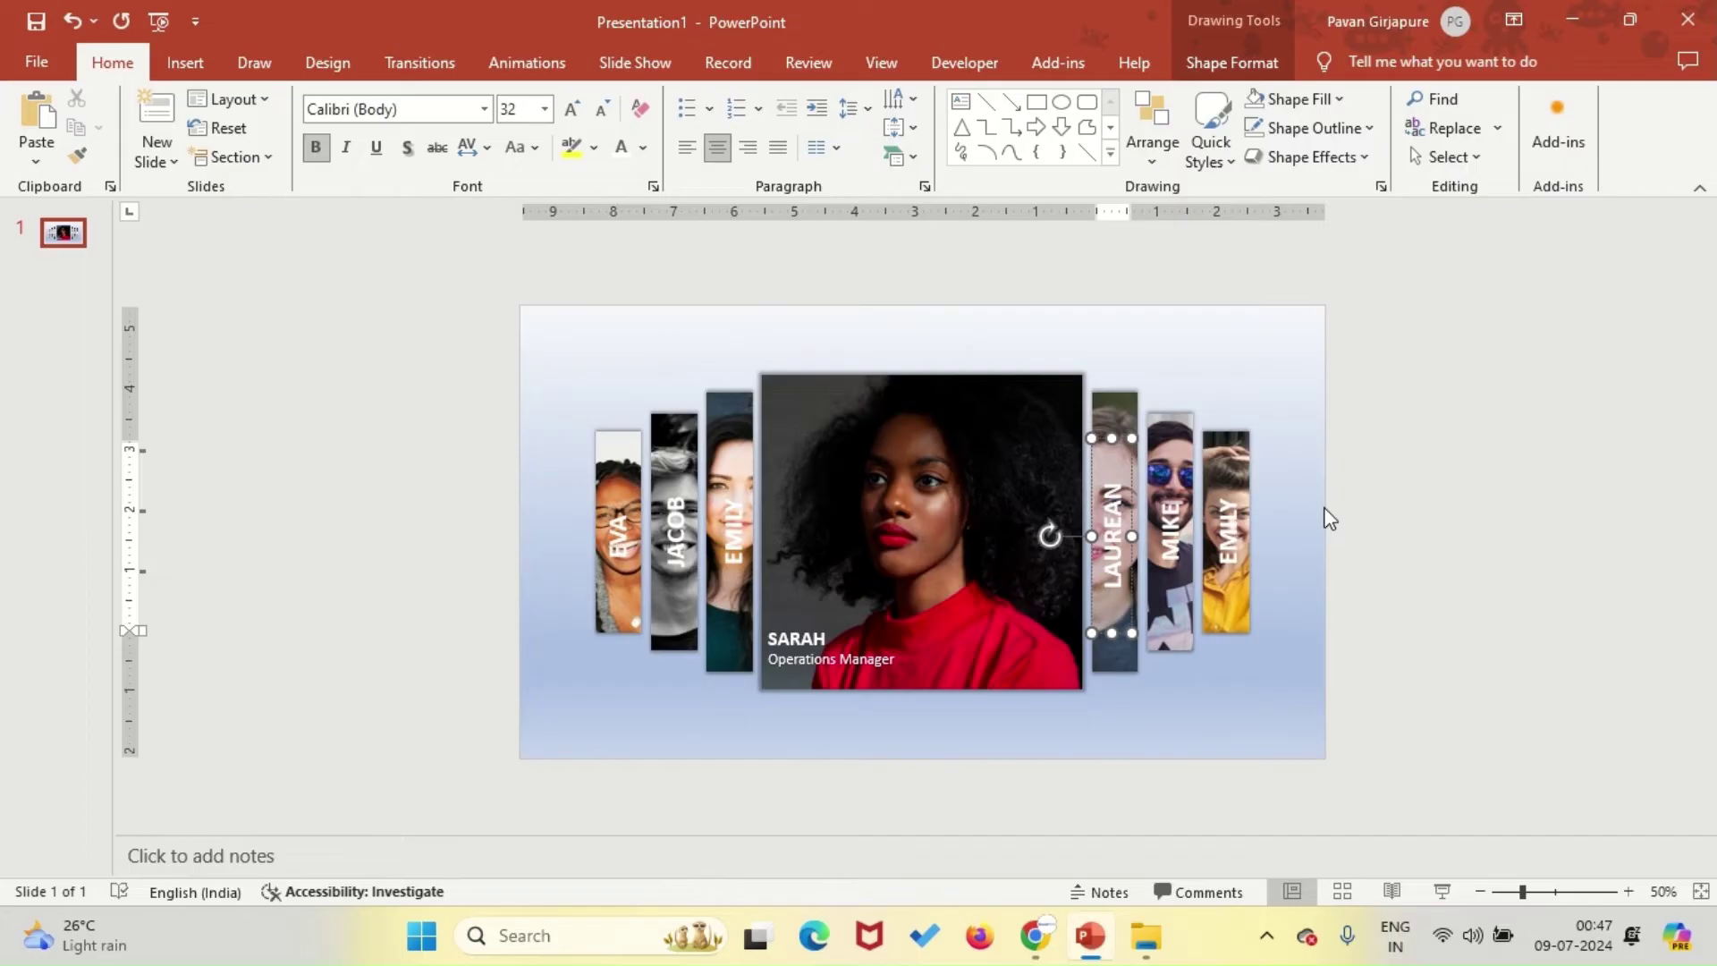
pyautogui.click(1330, 519)
pyautogui.doubleClick(1227, 532)
pyautogui.write('ANNIE')
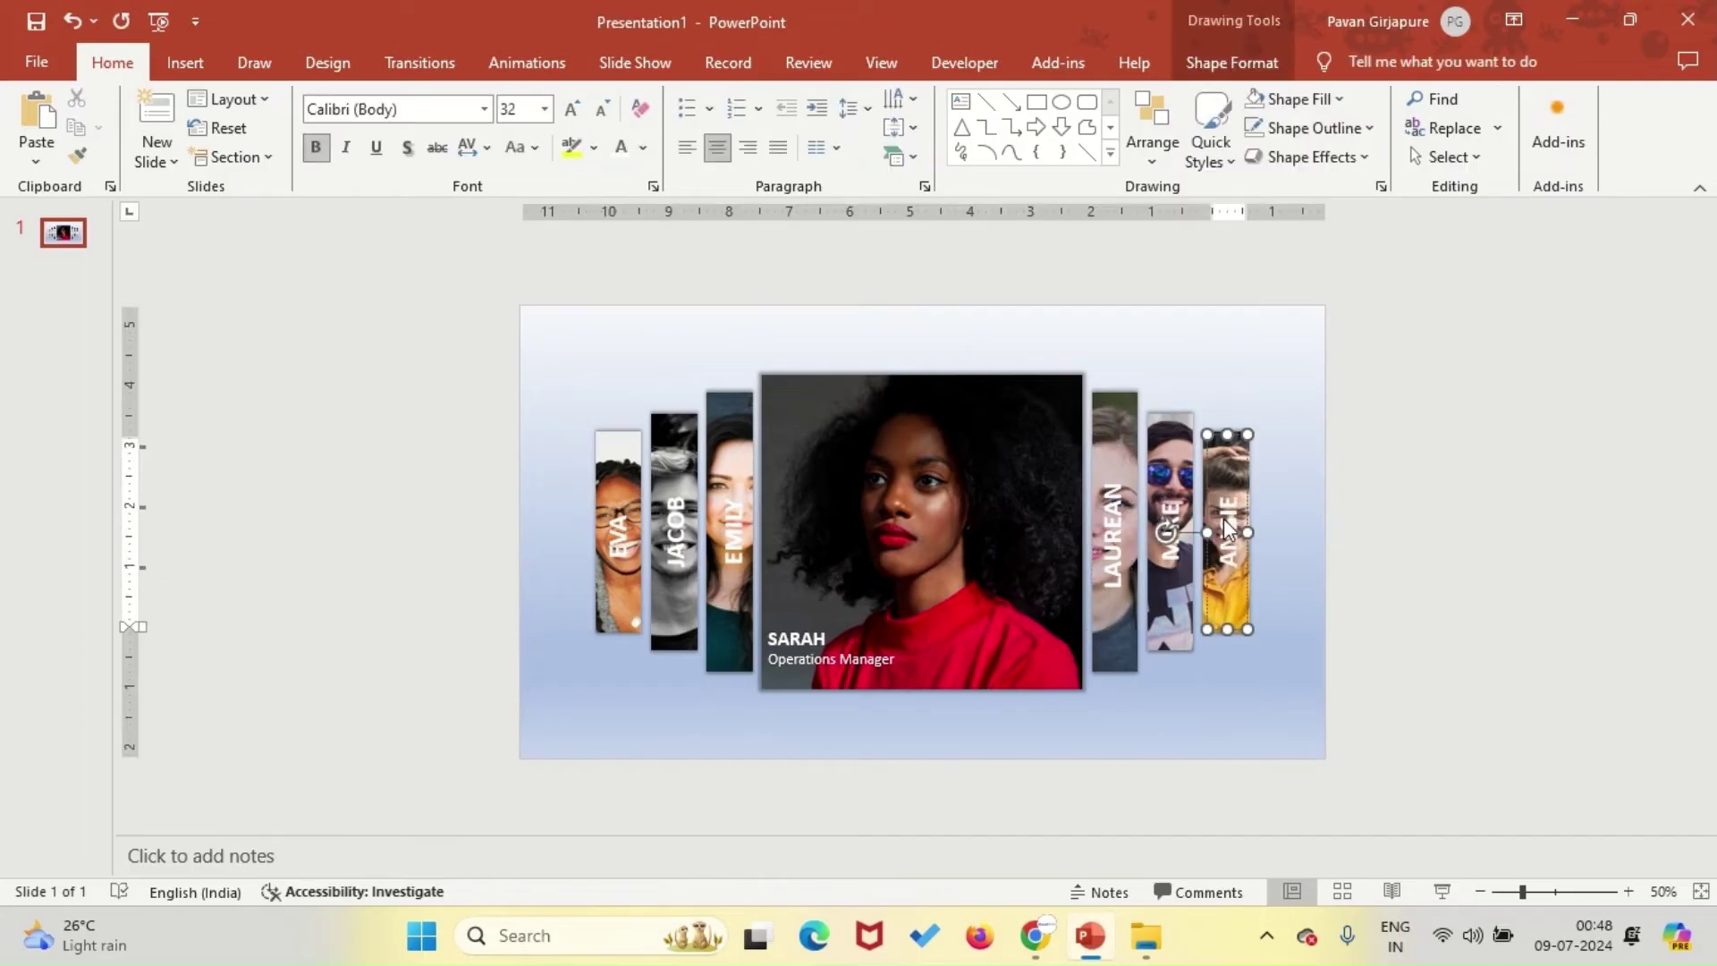
pyautogui.click(1447, 523)
pyautogui.click(623, 526)
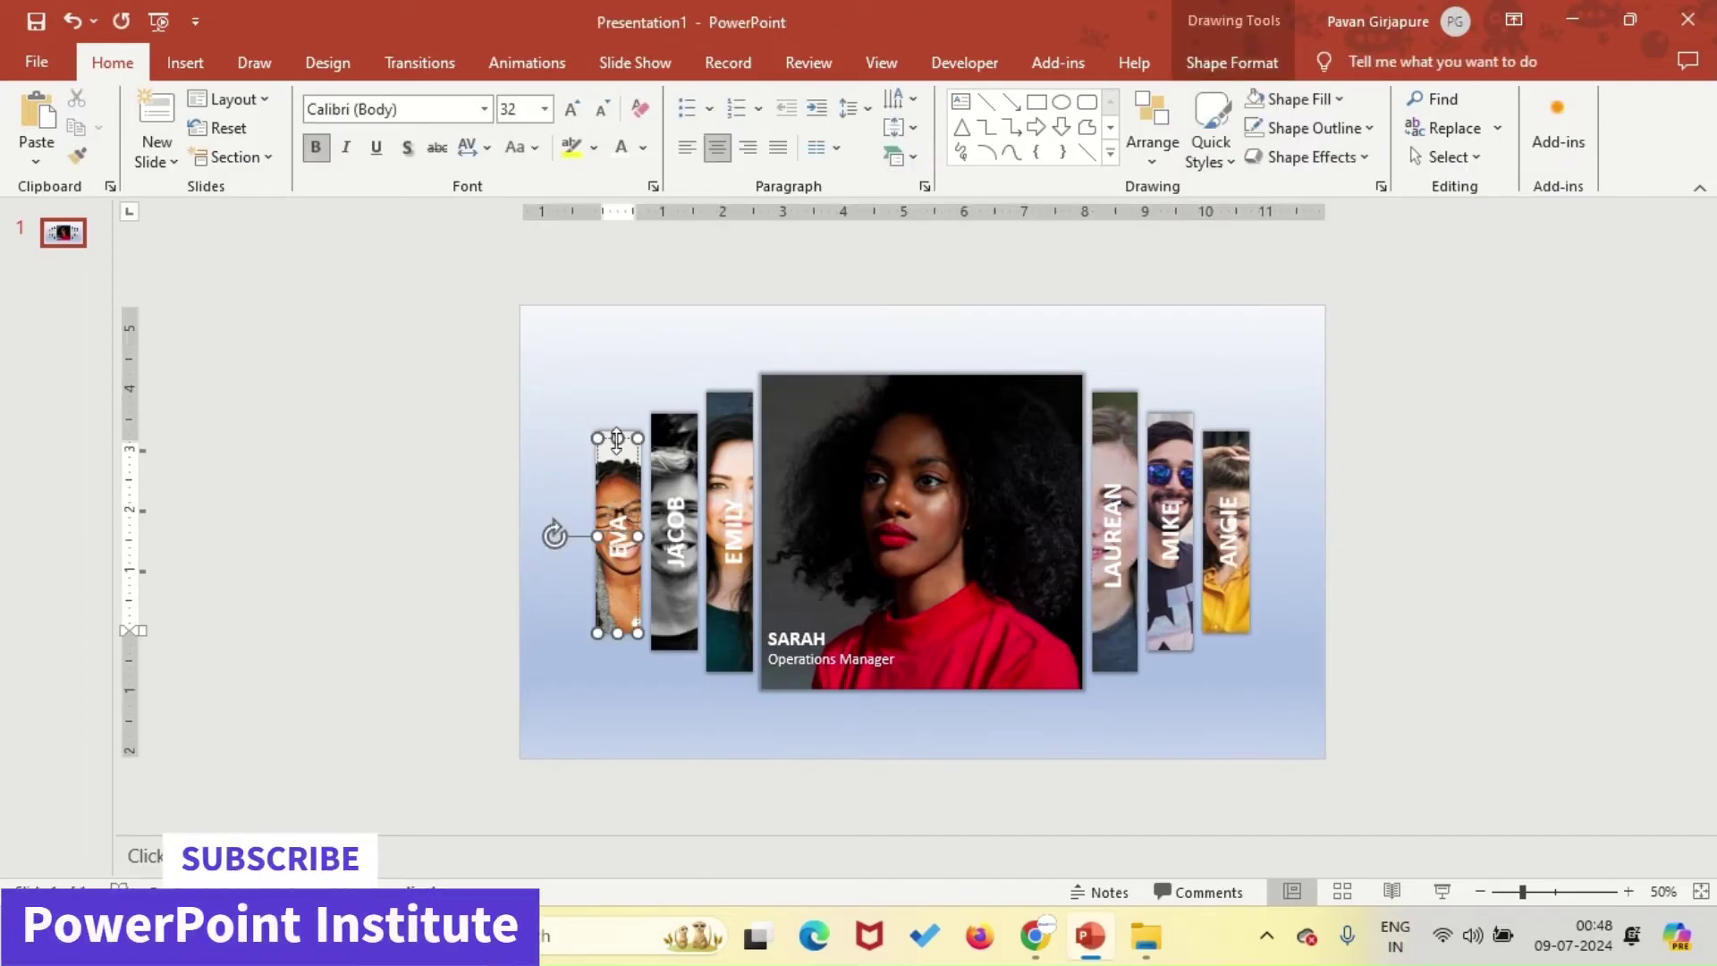
# Select all six vertical strip names and shrink them together from 32 to 24 pt.
pyautogui.keyDown('shift'); pyautogui.click(677, 501); pyautogui.keyUp('shift')
pyautogui.keyDown('shift'); pyautogui.click(735, 514); pyautogui.keyUp('shift')
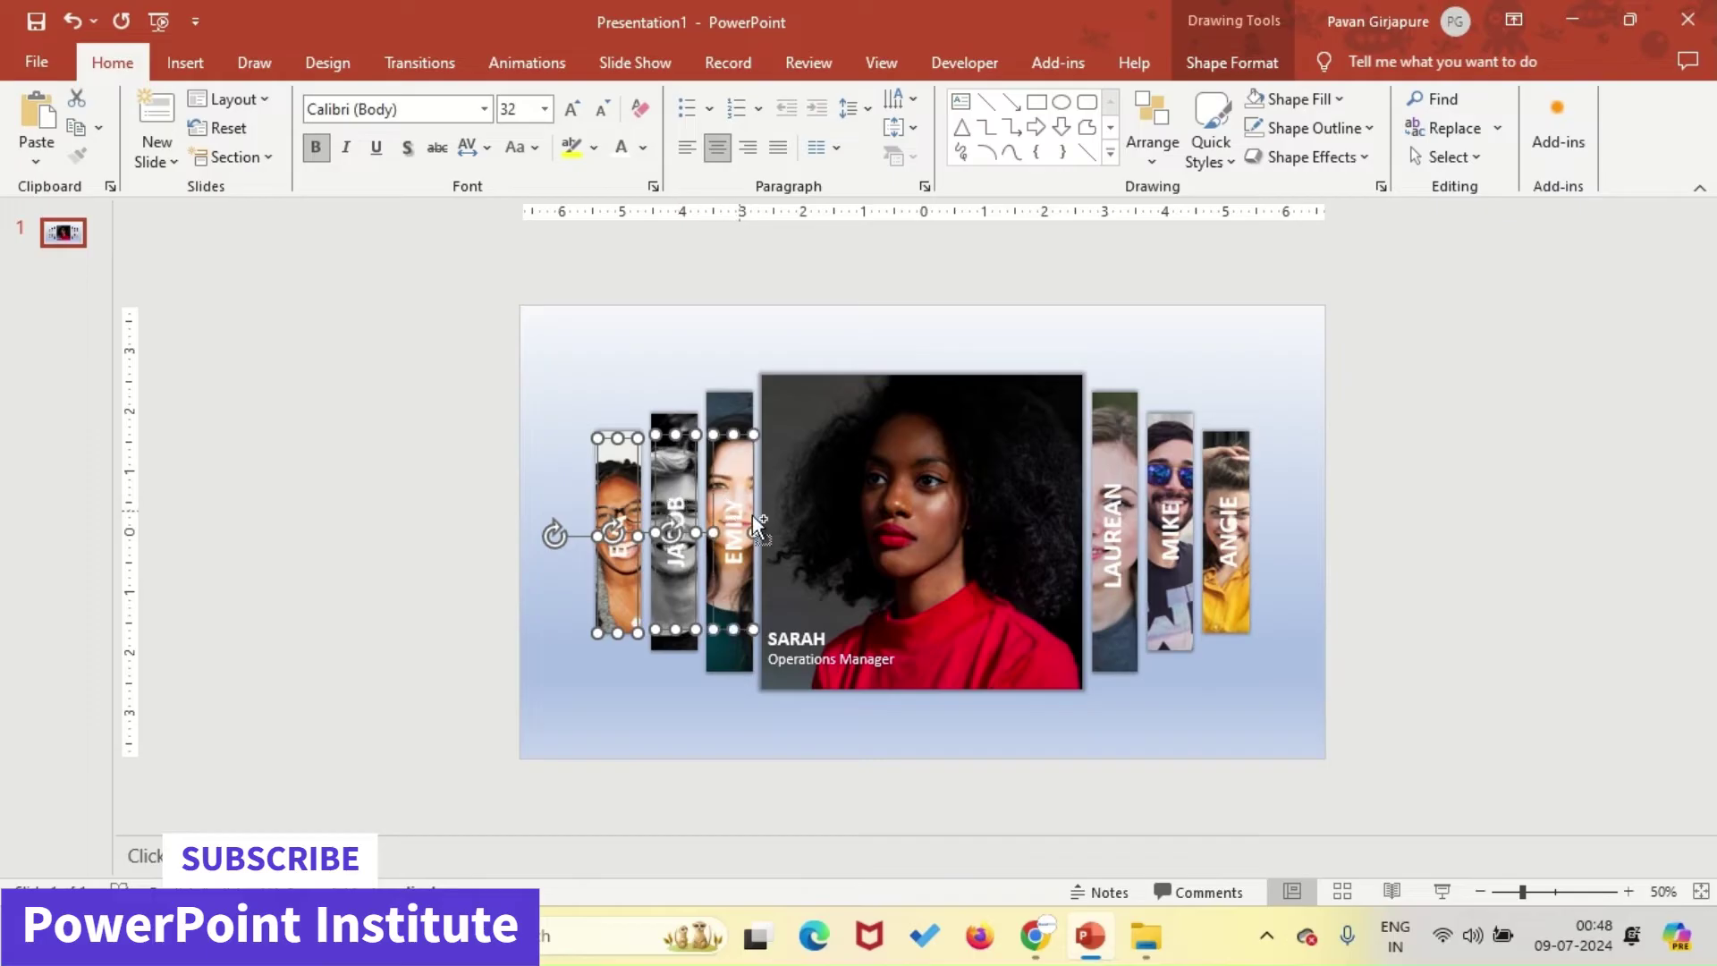
pyautogui.keyDown('shift'); pyautogui.click(1113, 515); pyautogui.keyUp('shift')
pyautogui.keyDown('shift'); pyautogui.click(1161, 516); pyautogui.keyUp('shift')
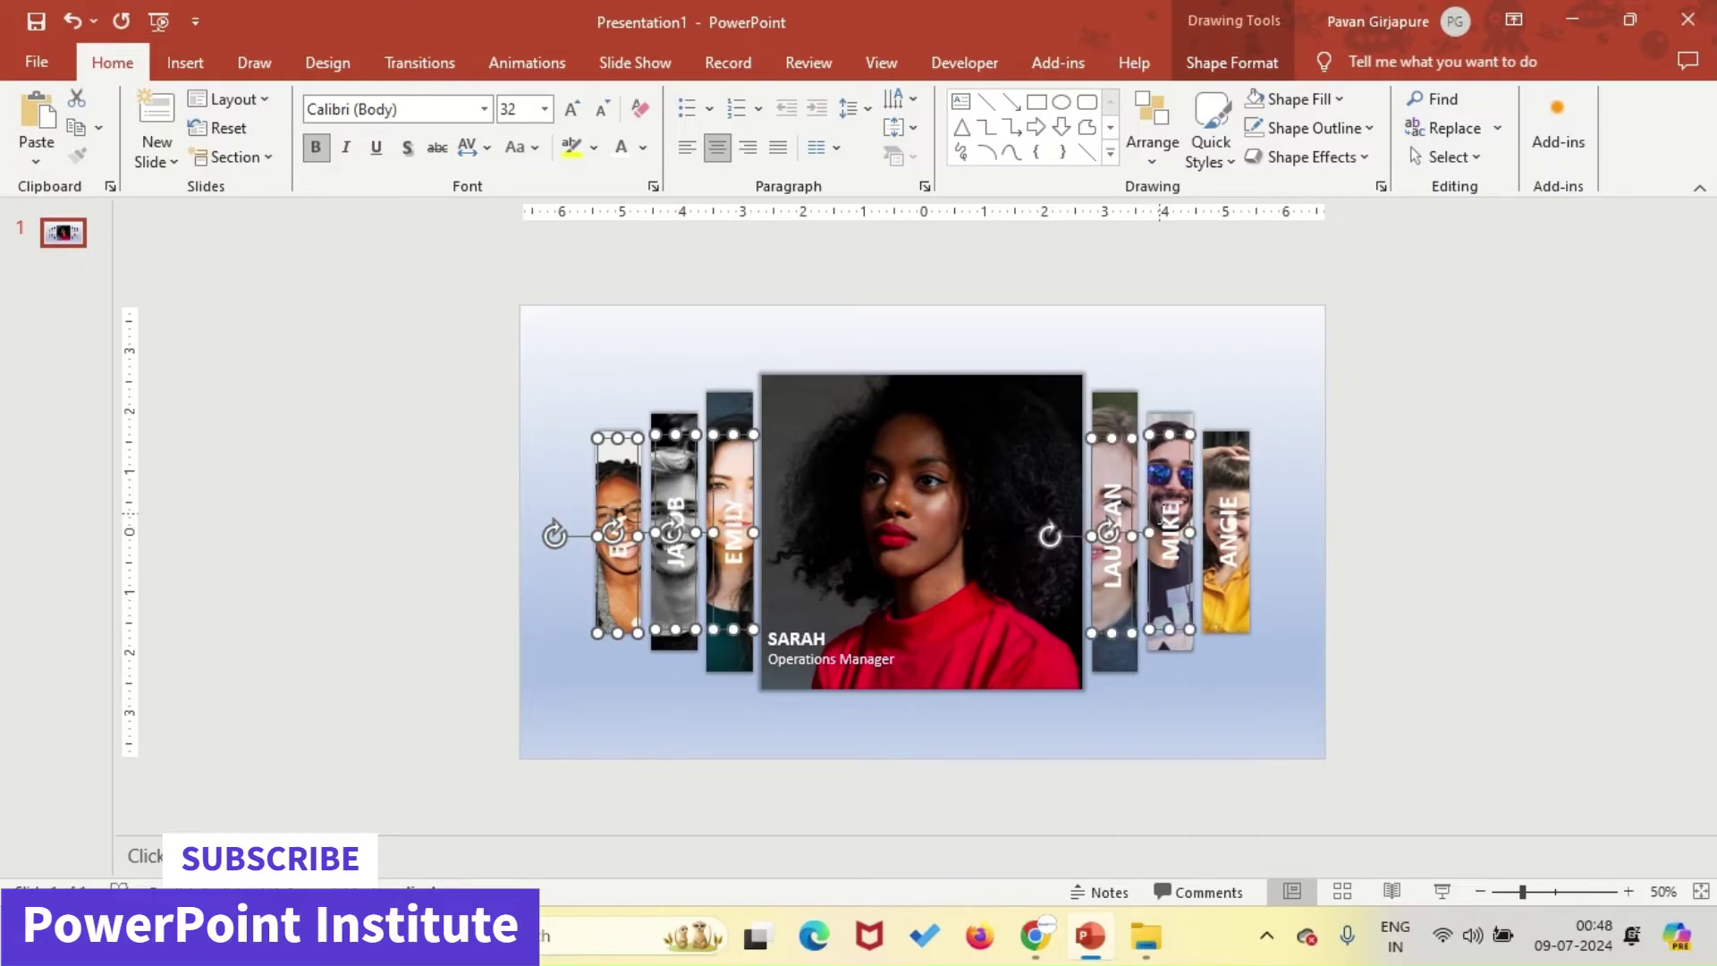
pyautogui.keyDown('shift'); pyautogui.click(1234, 516); pyautogui.keyUp('shift')
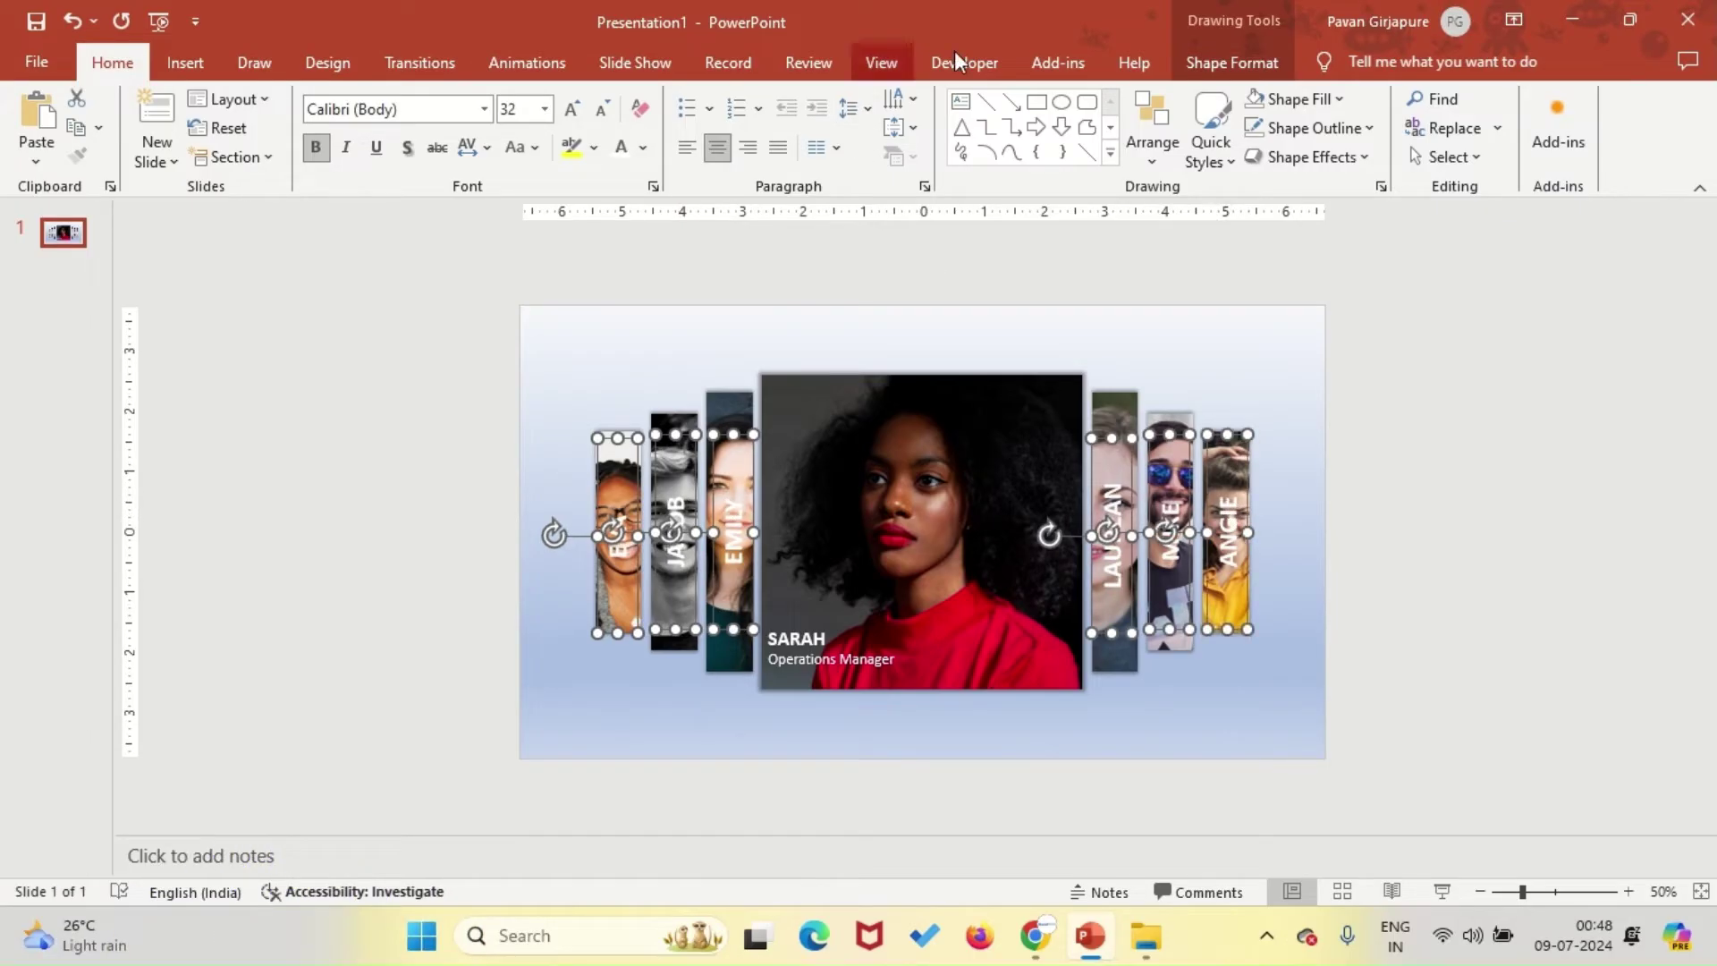
pyautogui.click(605, 110)
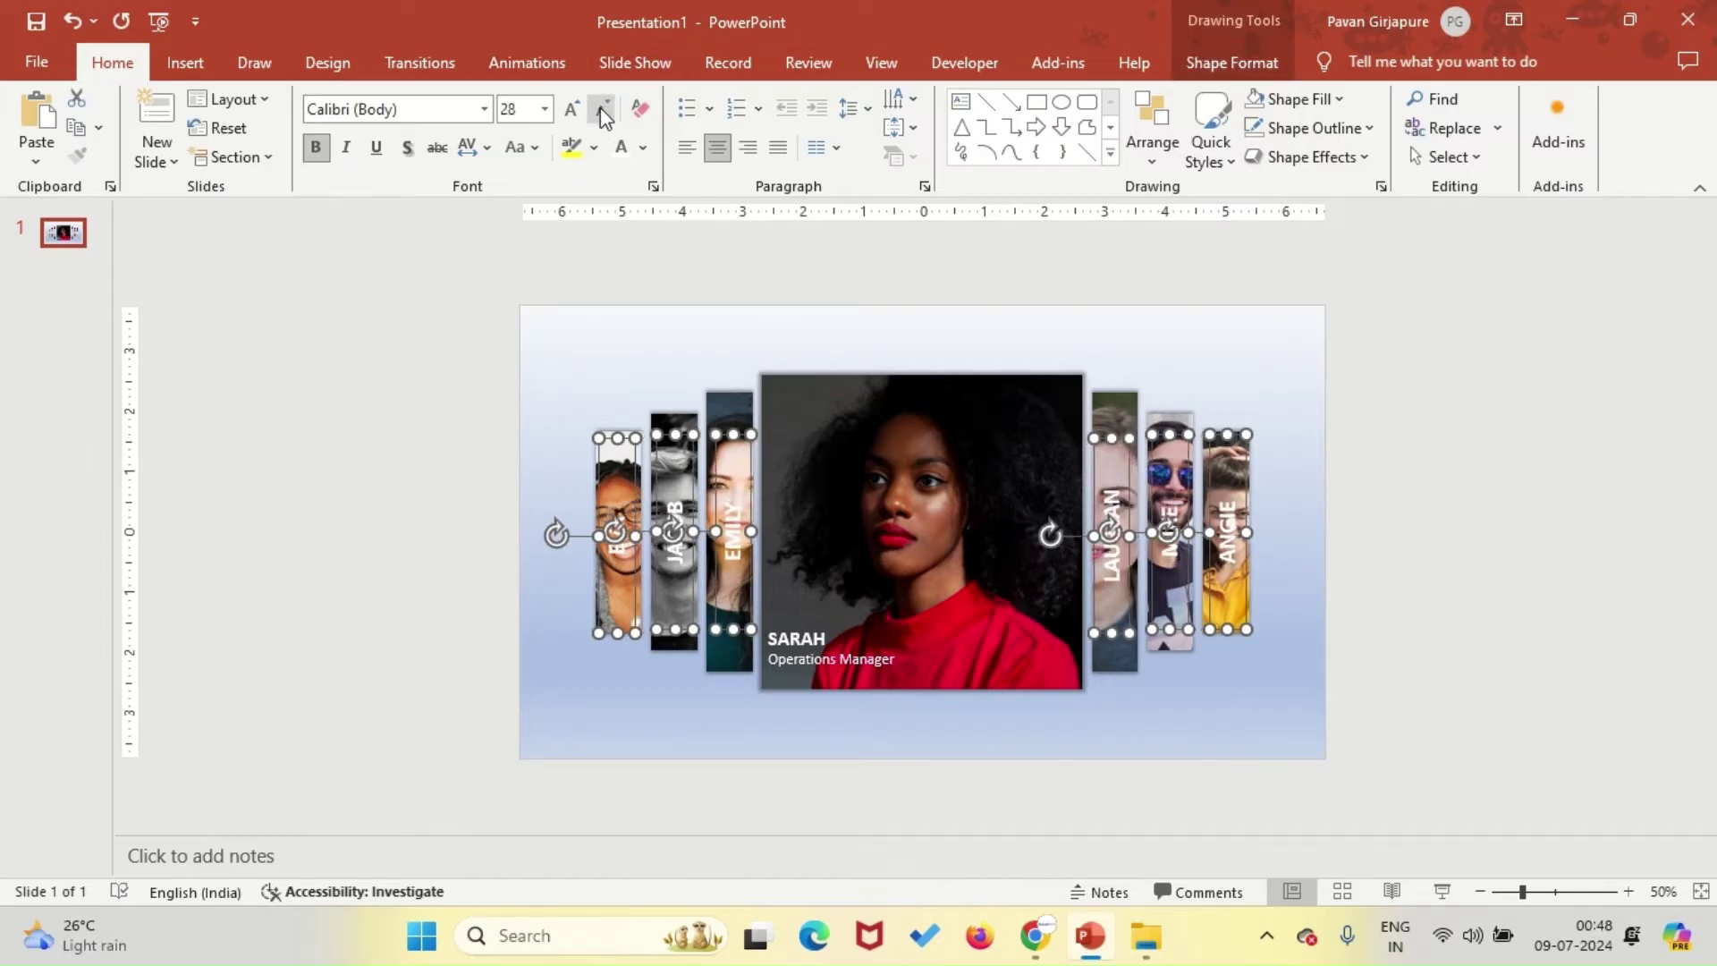
pyautogui.click(606, 112)
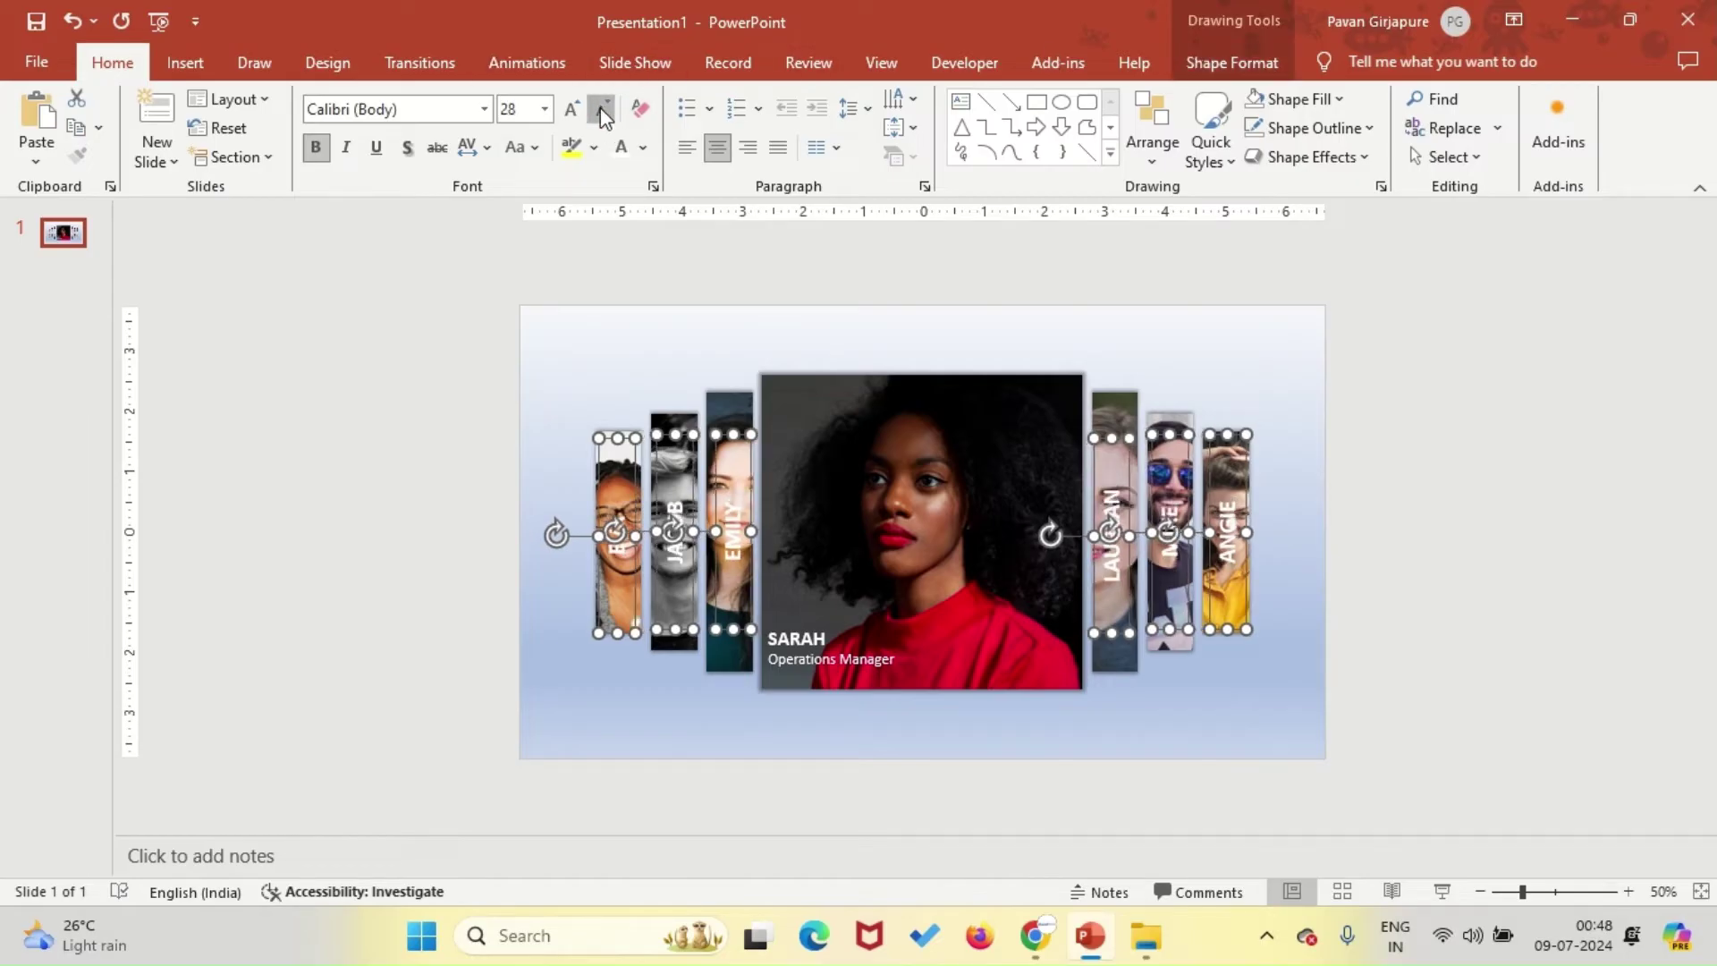
pyautogui.click(1270, 65)
pyautogui.click(1422, 99)
# Align the strip name labels to a common middle and duplicate the first slide.
pyautogui.click(1441, 254)
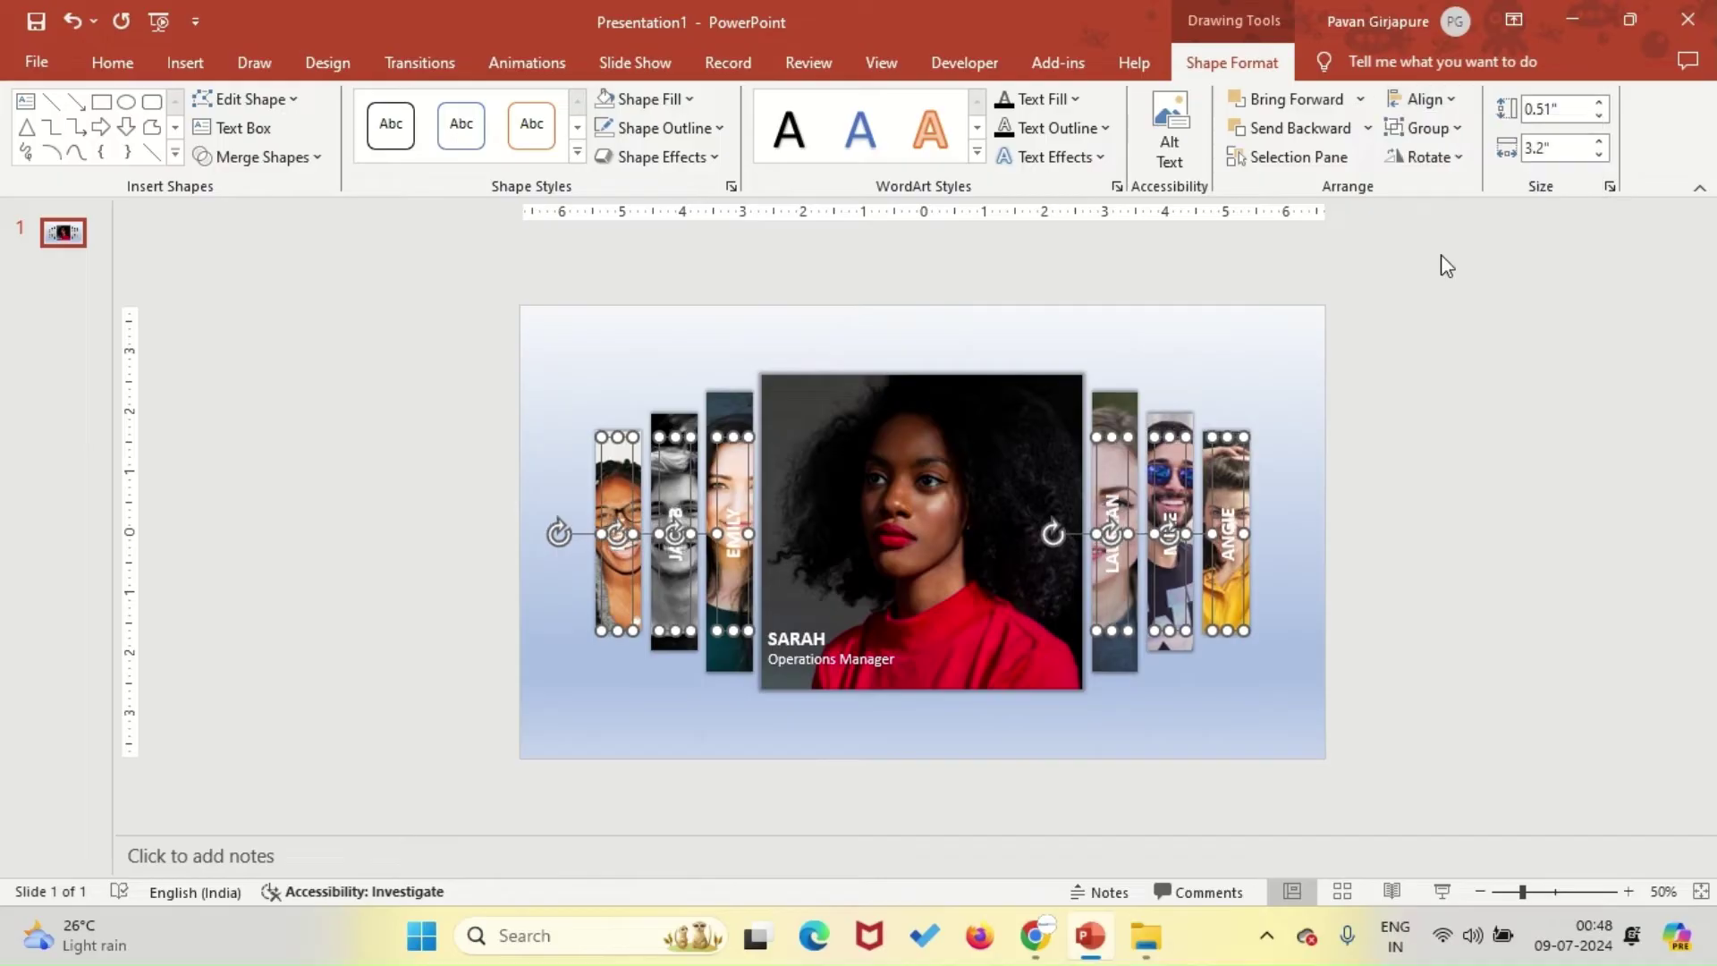
pyautogui.click(1456, 322)
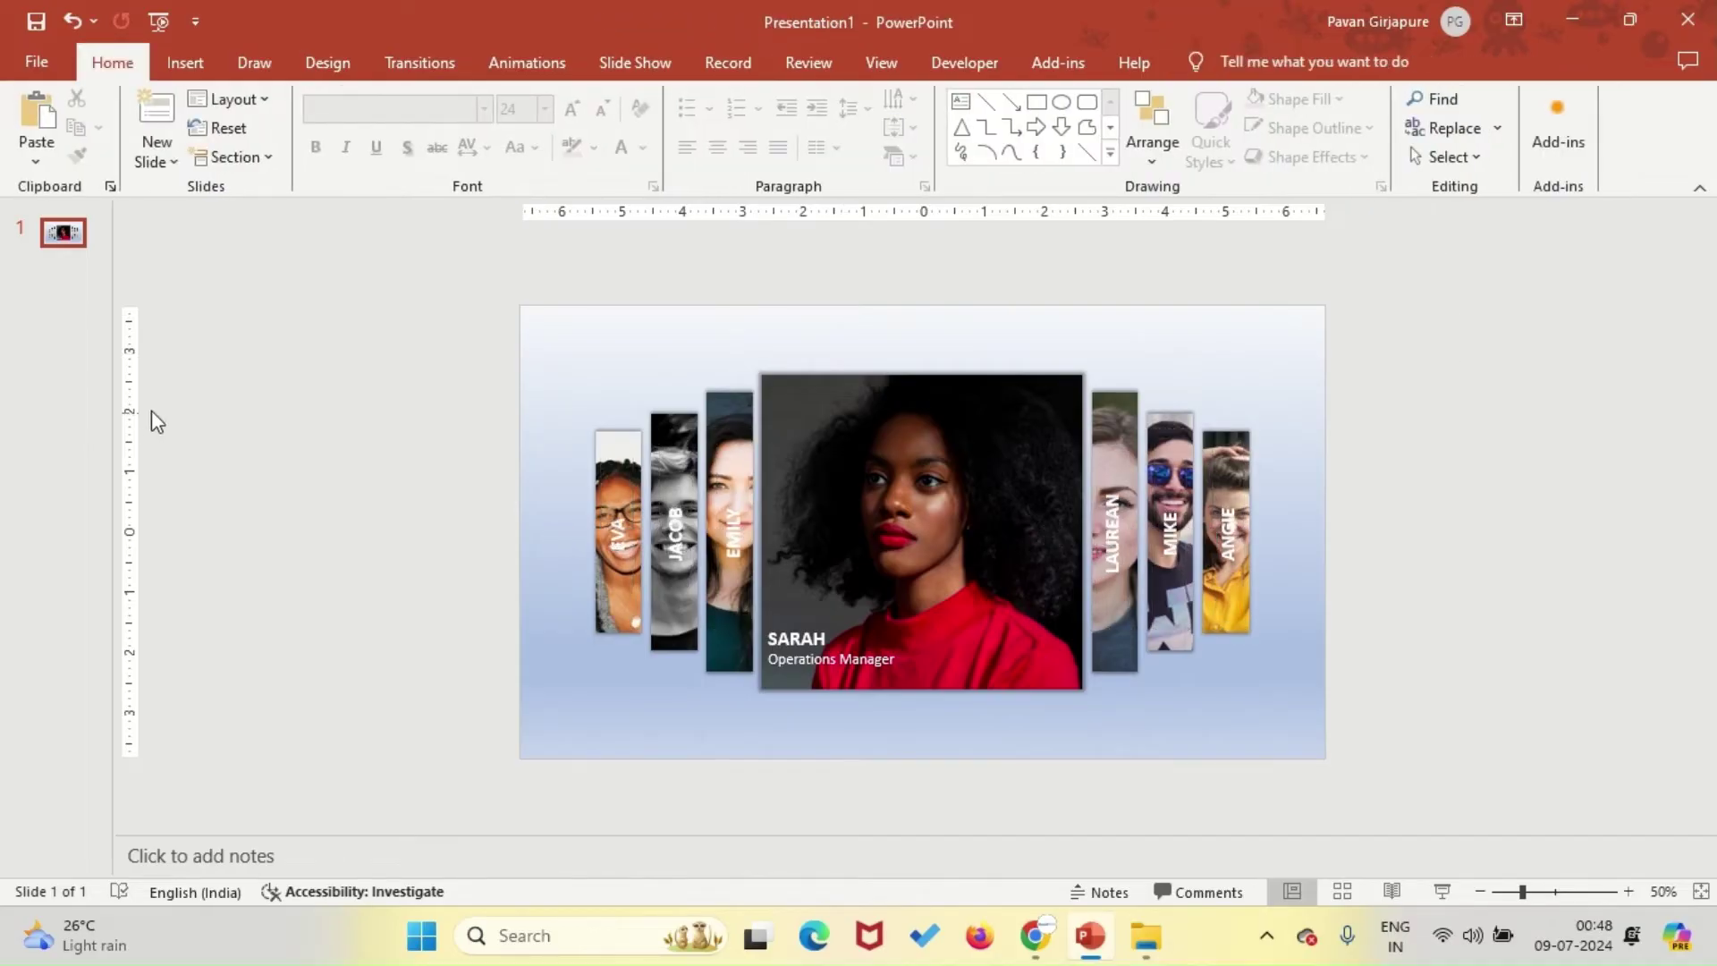
pyautogui.rightClick(46, 240)
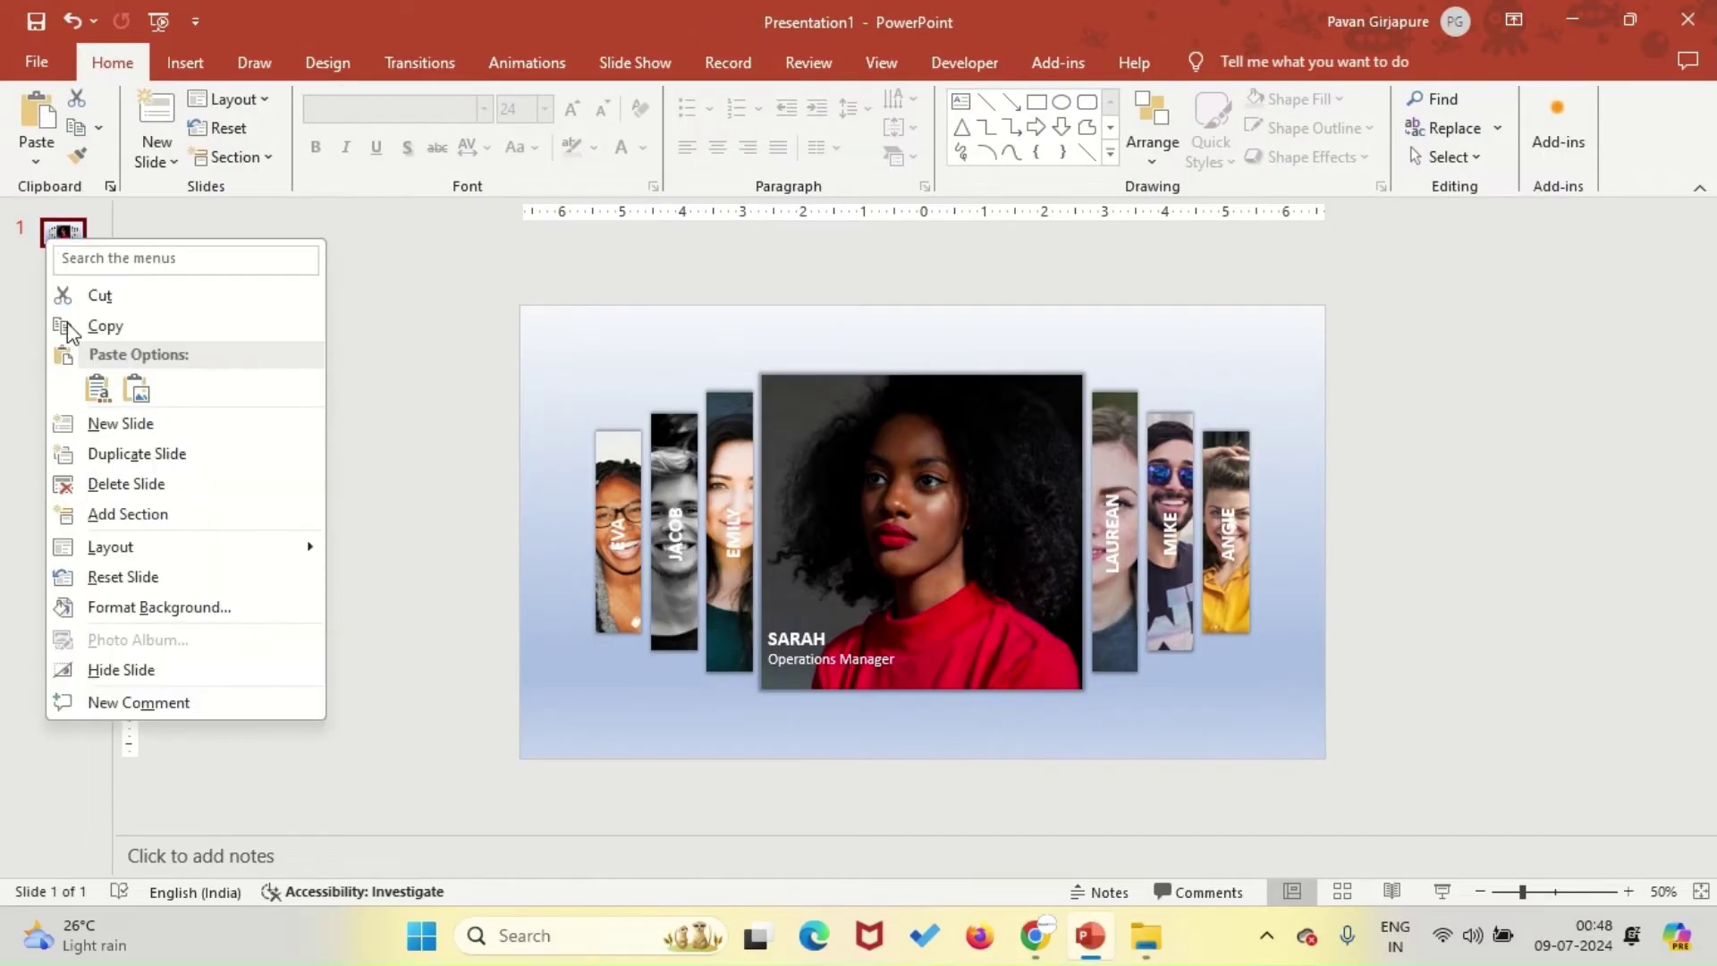
pyautogui.click(126, 447)
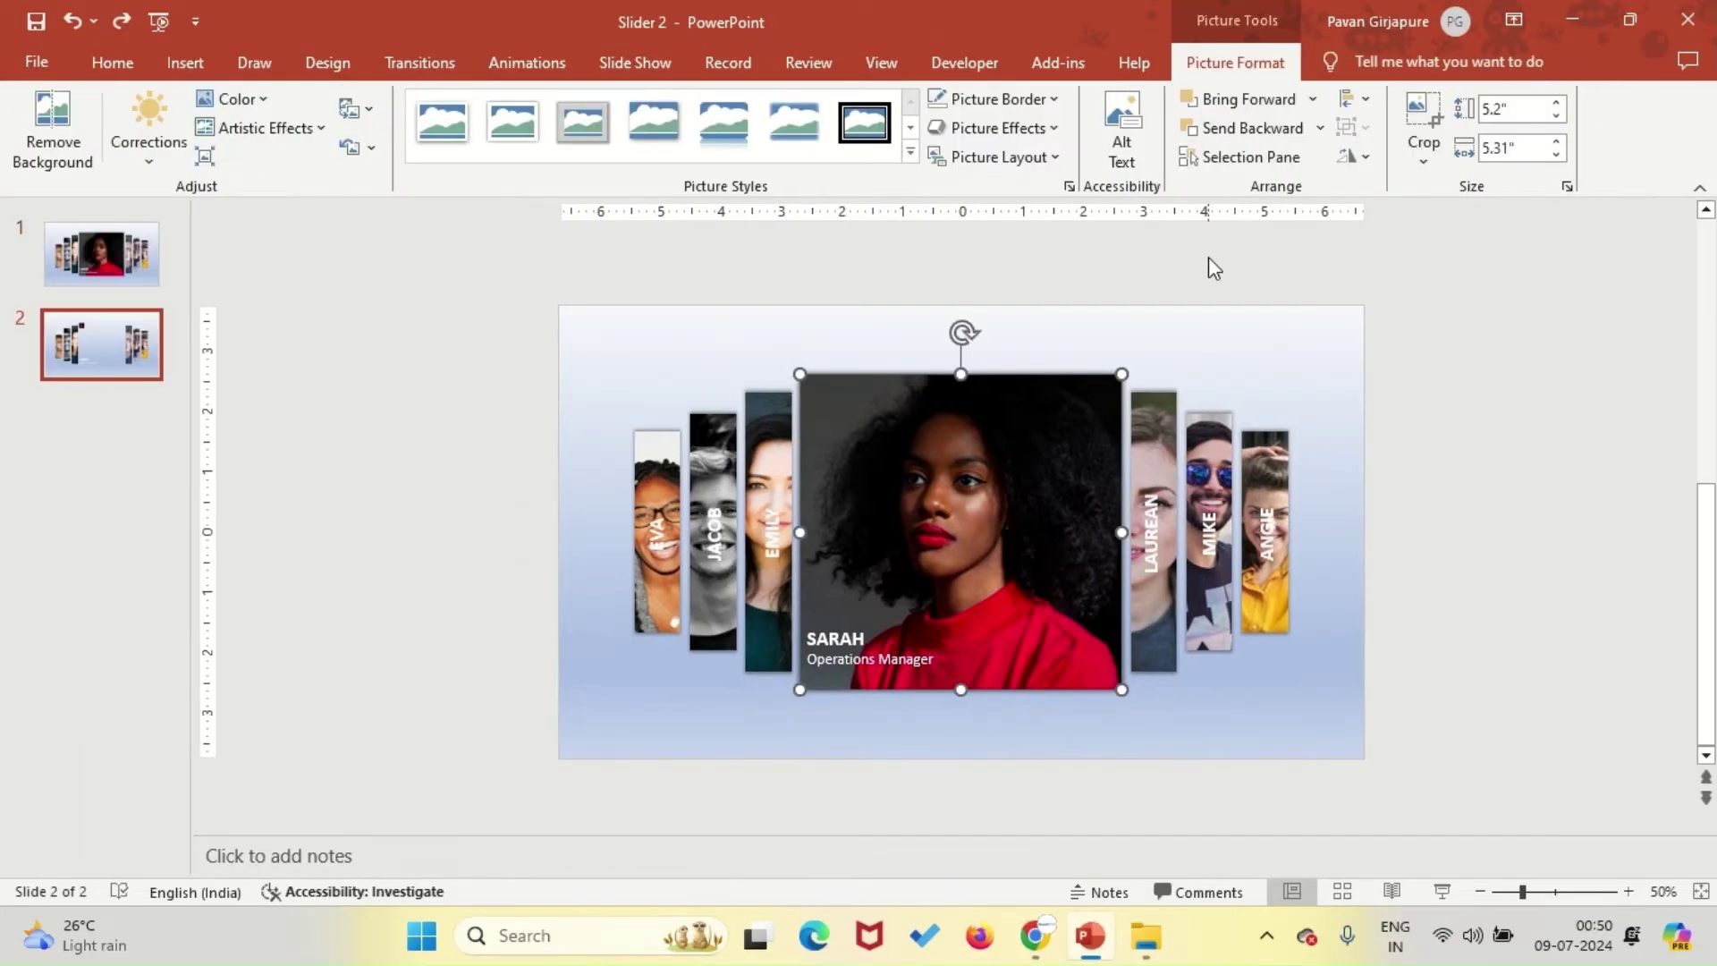
# Resize SARAH's photo to 4.61 inches tall and crop it into a narrow strip.
pyautogui.click(1064, 380)
pyautogui.click(1503, 107)
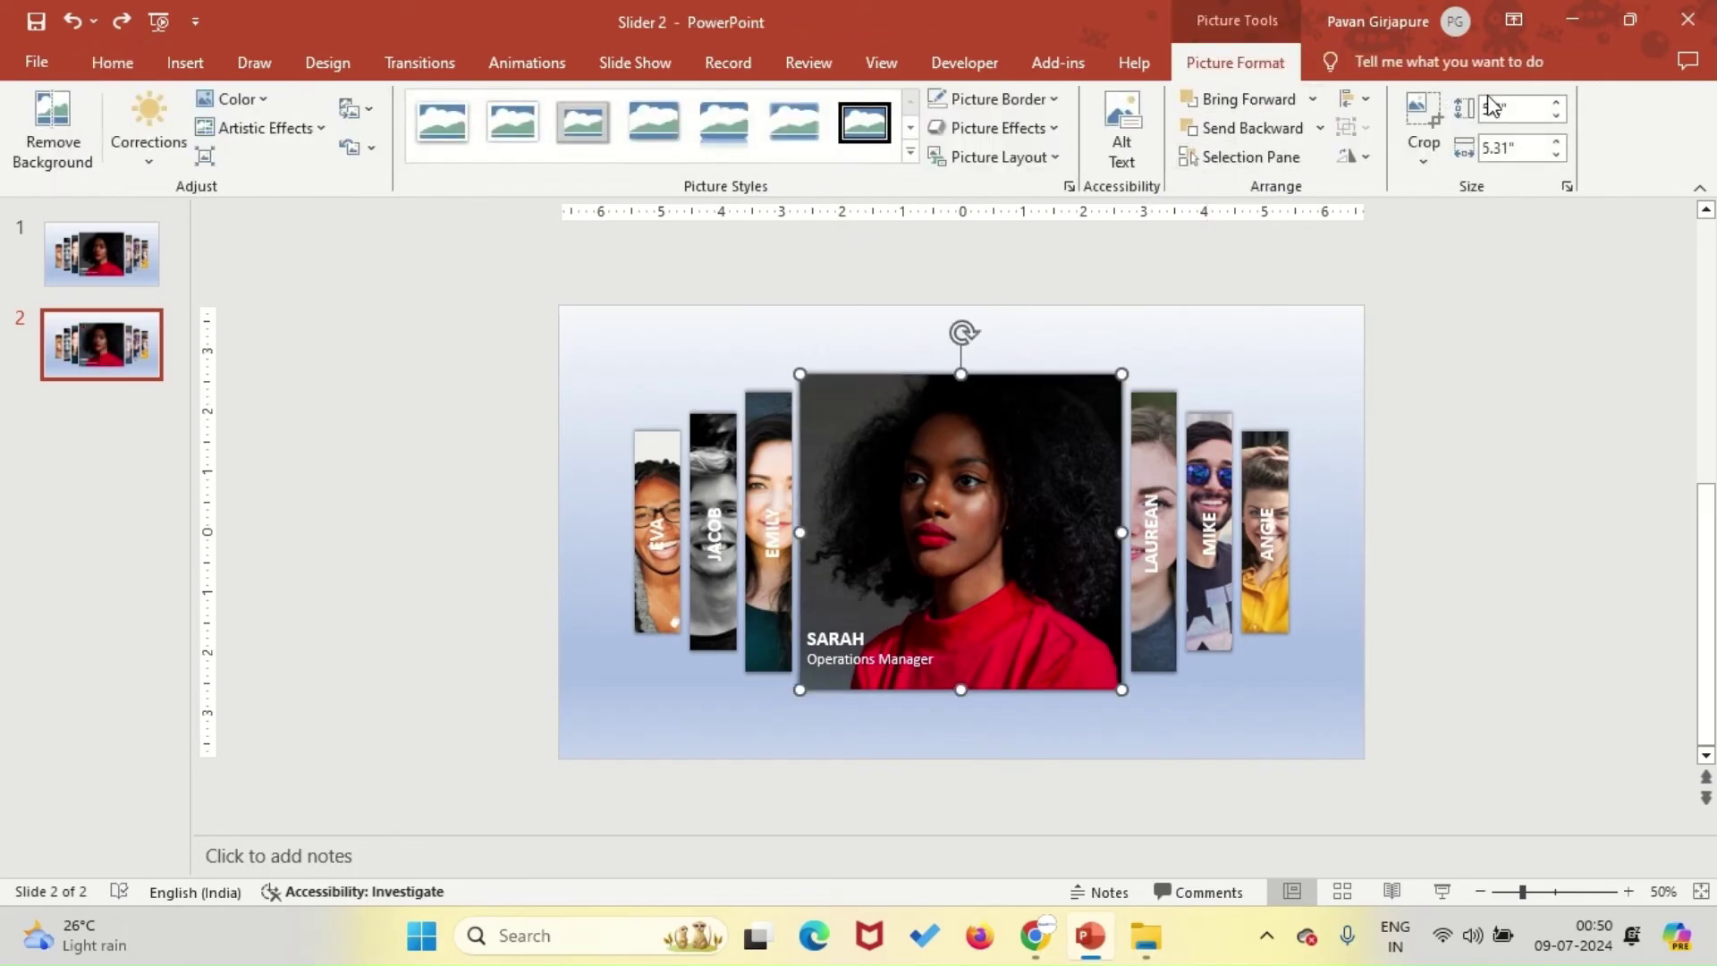
pyautogui.write('4.61')
pyautogui.press('Return')
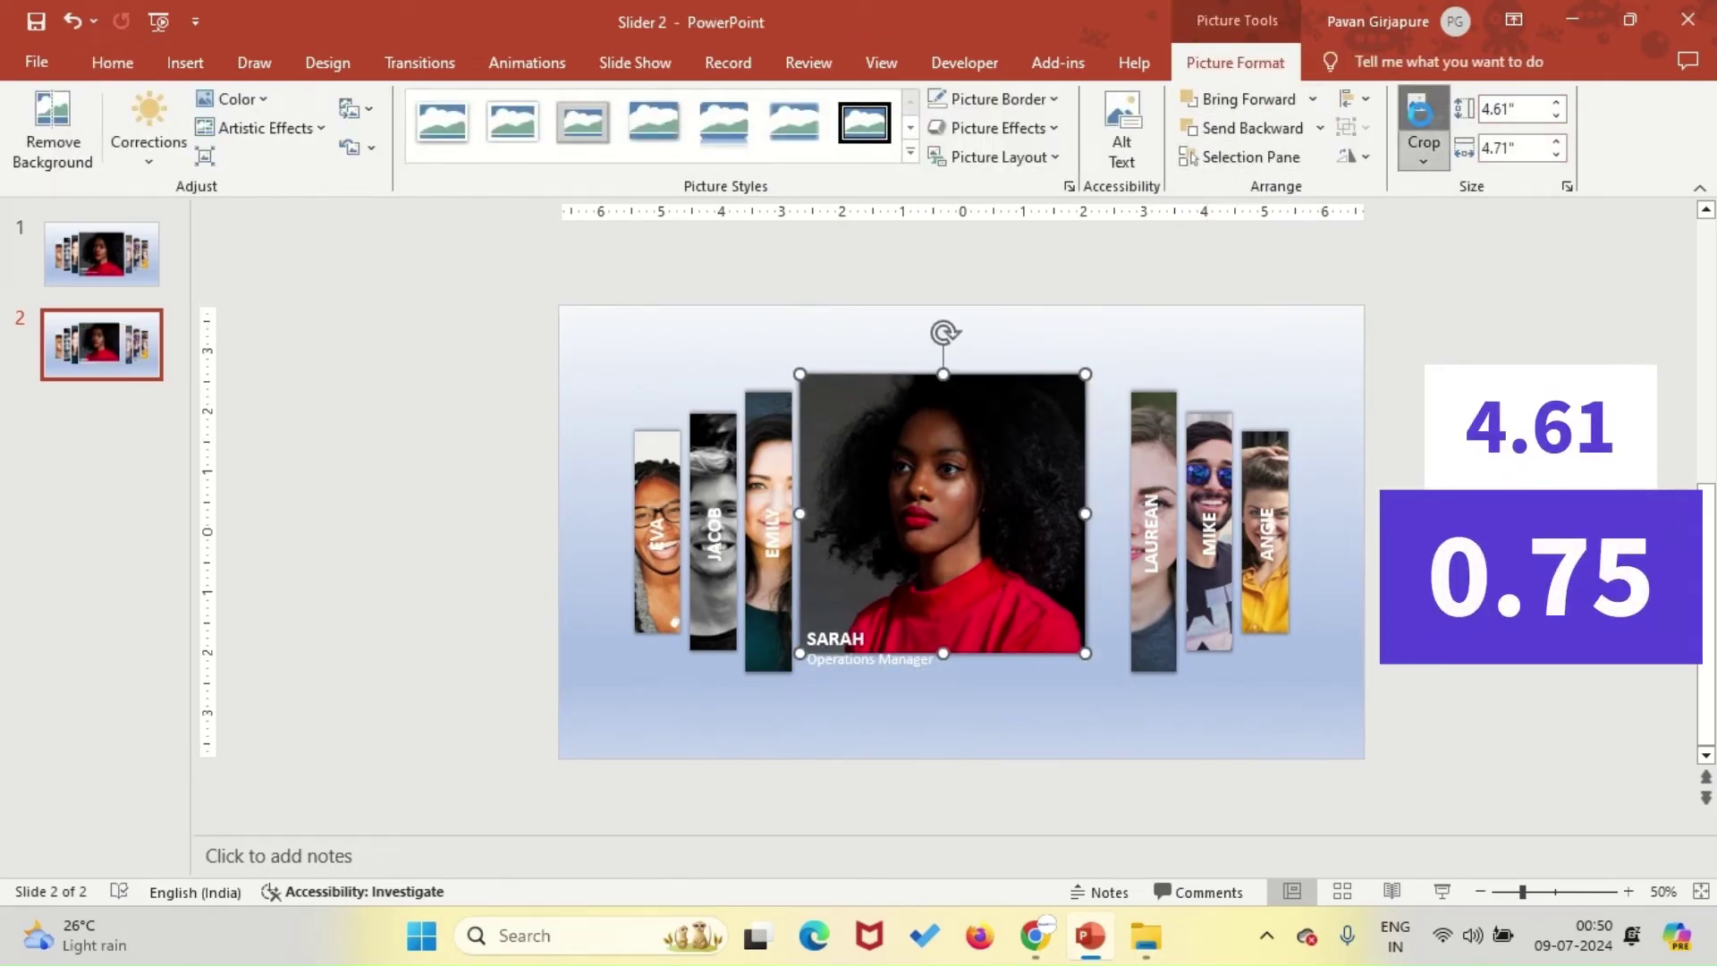
pyautogui.click(1424, 125)
pyautogui.moveTo(1082, 511); pyautogui.dragTo(959, 510)
pyautogui.moveTo(804, 512)
pyautogui.mouseDown()
pyautogui.moveTo(940, 489)
pyautogui.moveTo(824, 494)
pyautogui.mouseUp()
pyautogui.click(965, 674)
# Enlarge LAUREAN's strip to 5.2 inches tall, crop it wider, and move it to centre.
pyautogui.click(1135, 432)
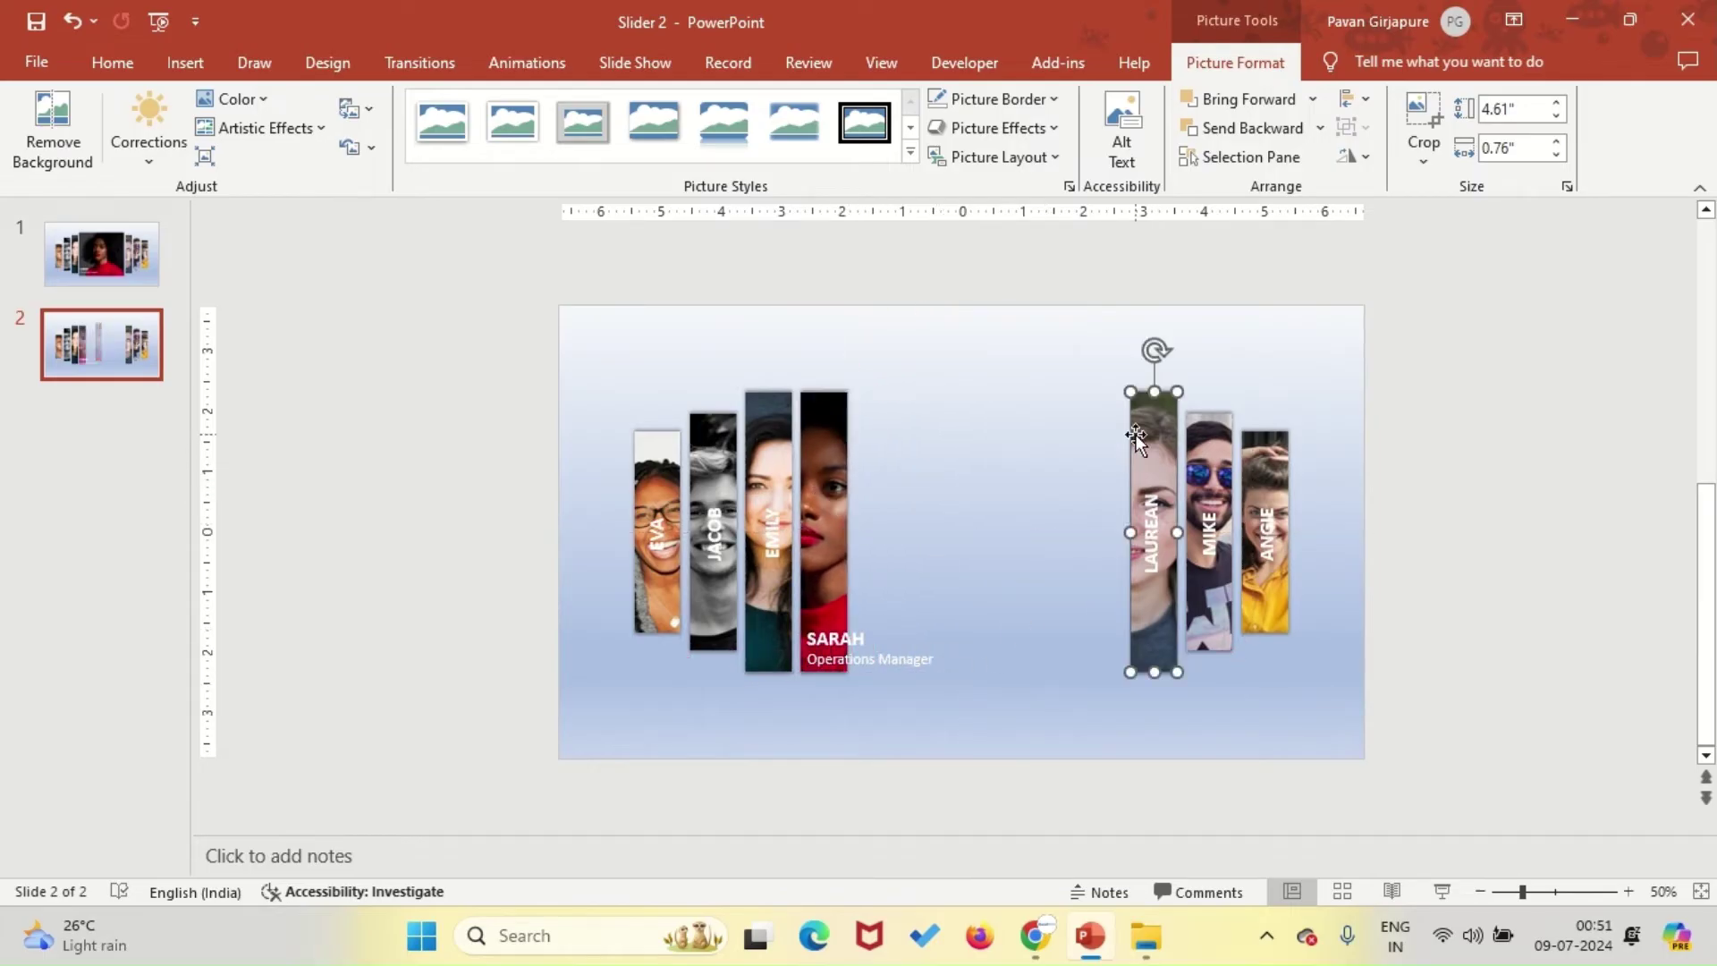
pyautogui.click(1526, 108)
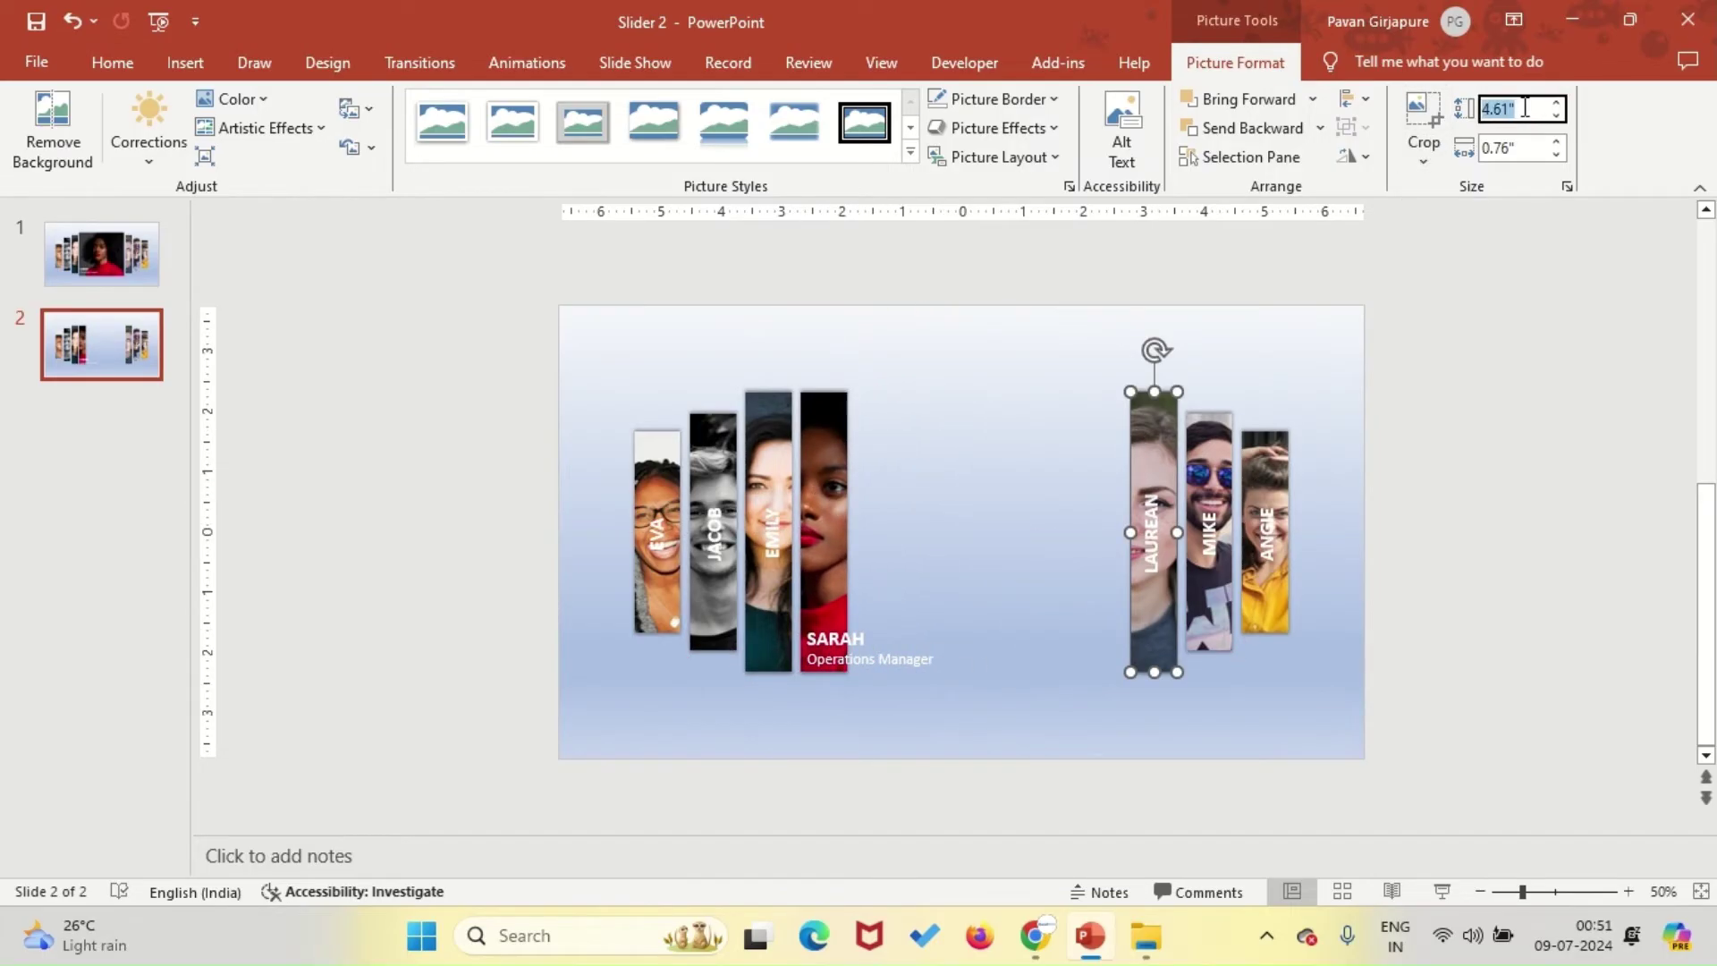
pyautogui.write('5.2')
pyautogui.press('Return')
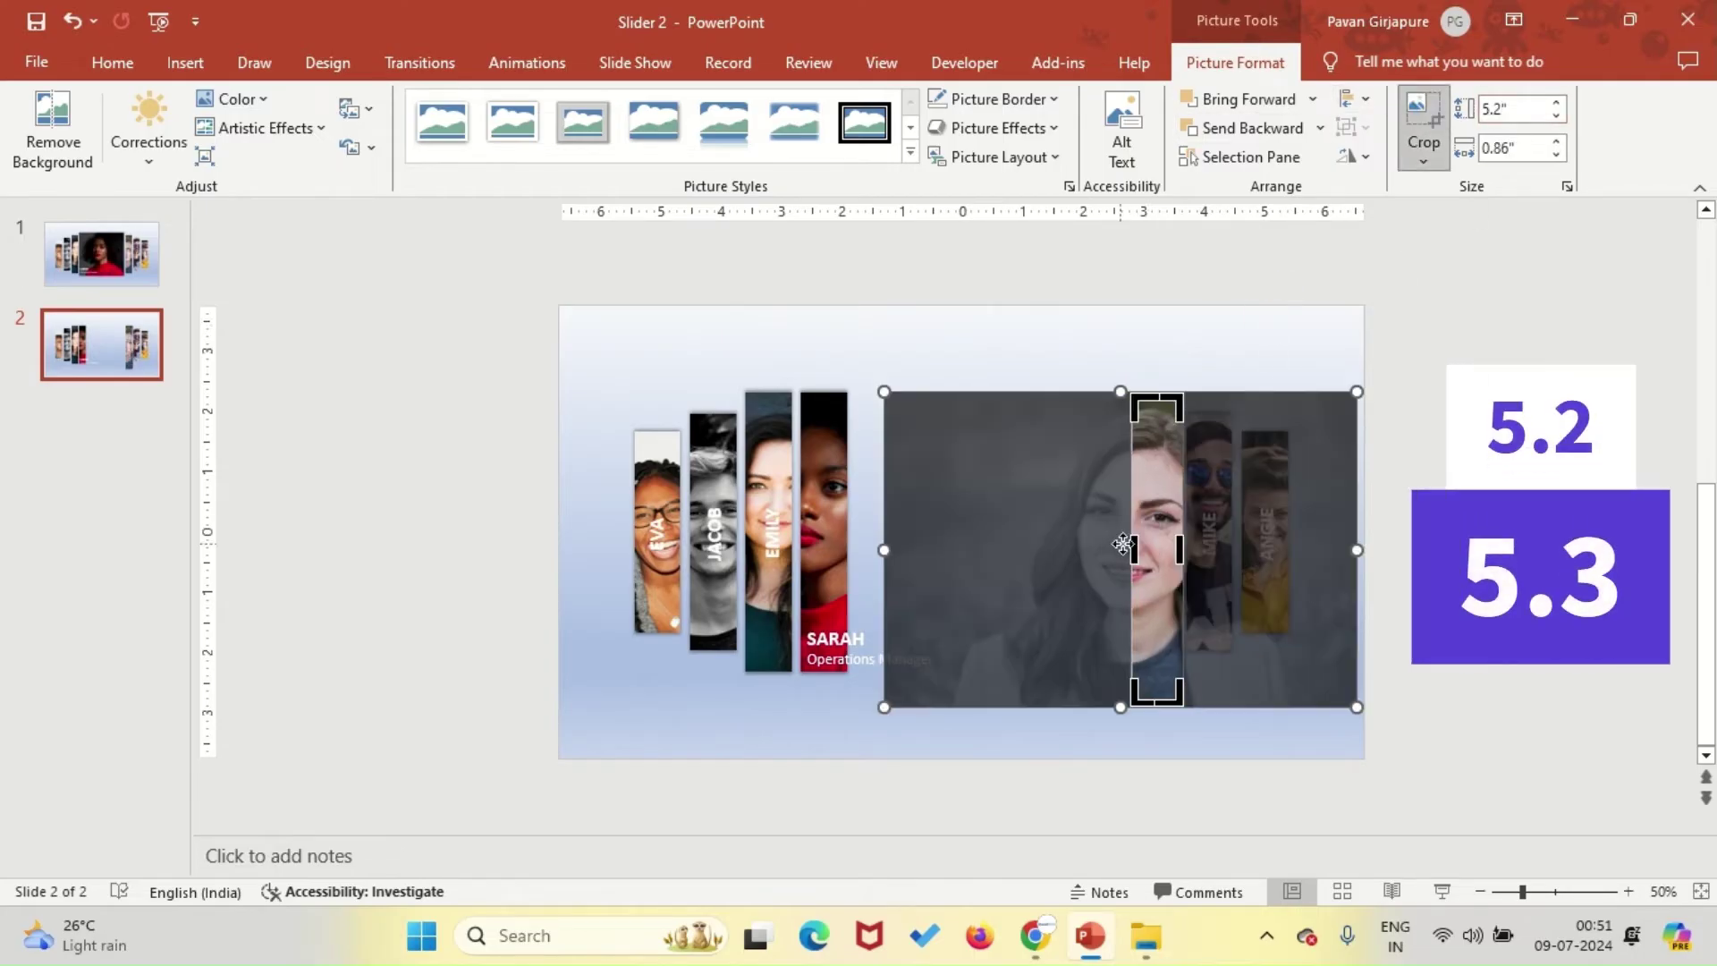
pyautogui.moveTo(1134, 543); pyautogui.dragTo(951, 547)
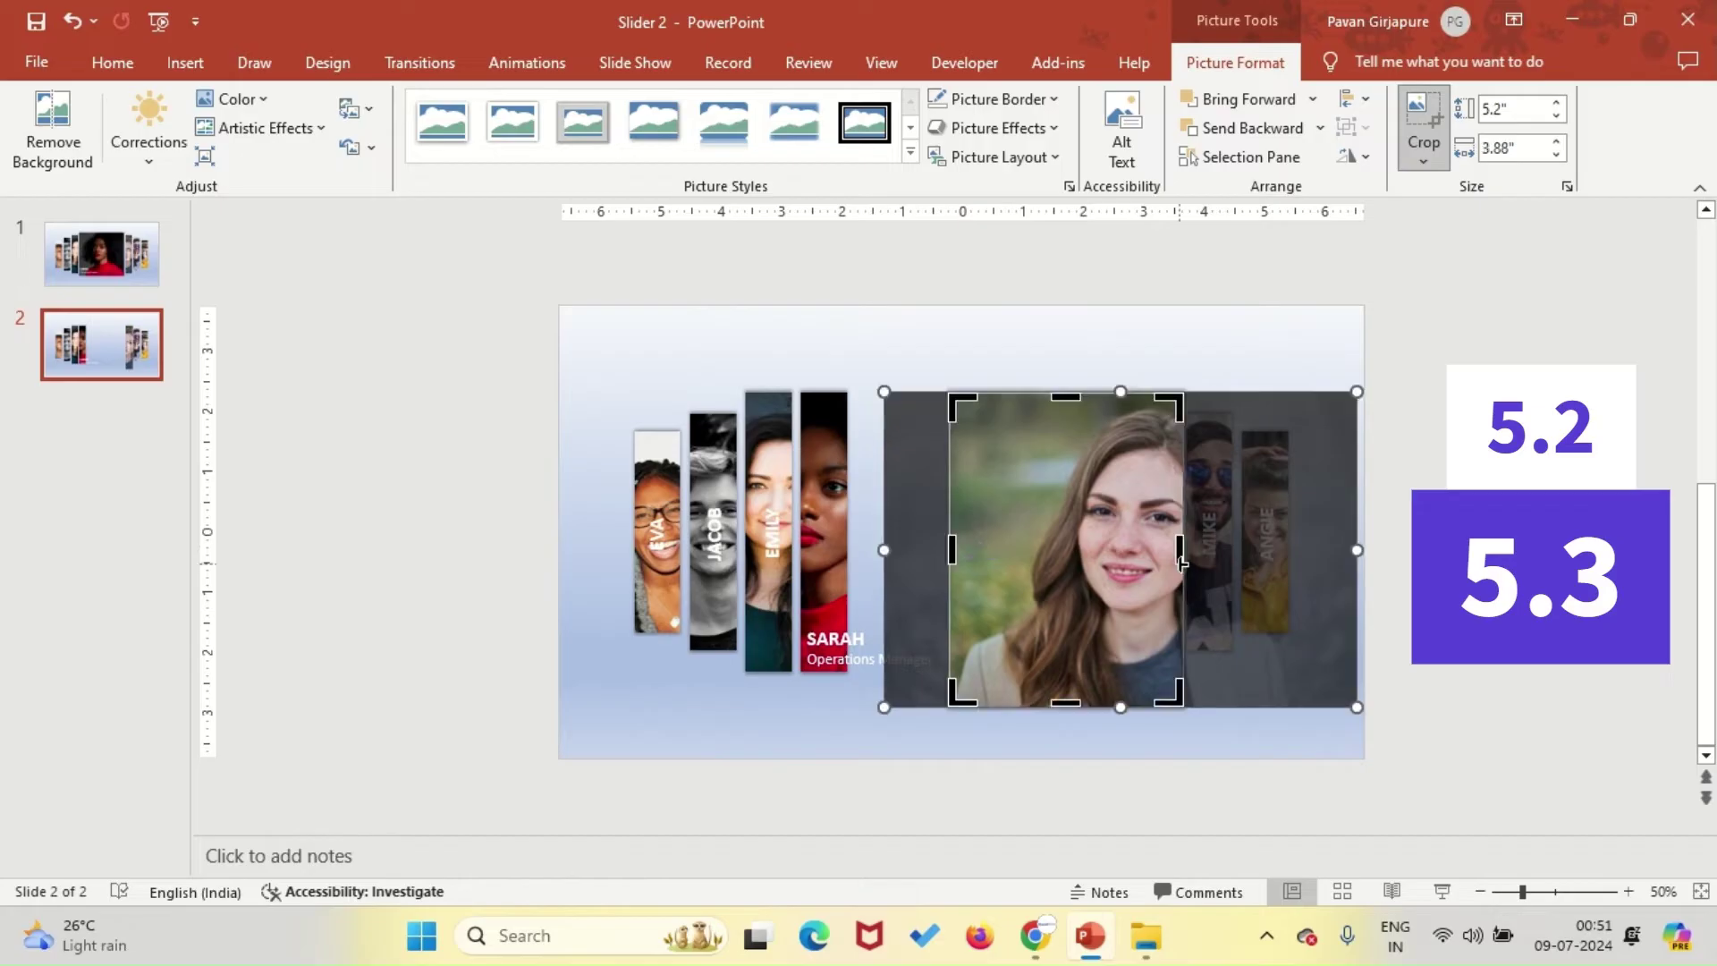
pyautogui.moveTo(1177, 546); pyautogui.dragTo(1271, 547)
pyautogui.click(1454, 543)
pyautogui.click(1076, 456)
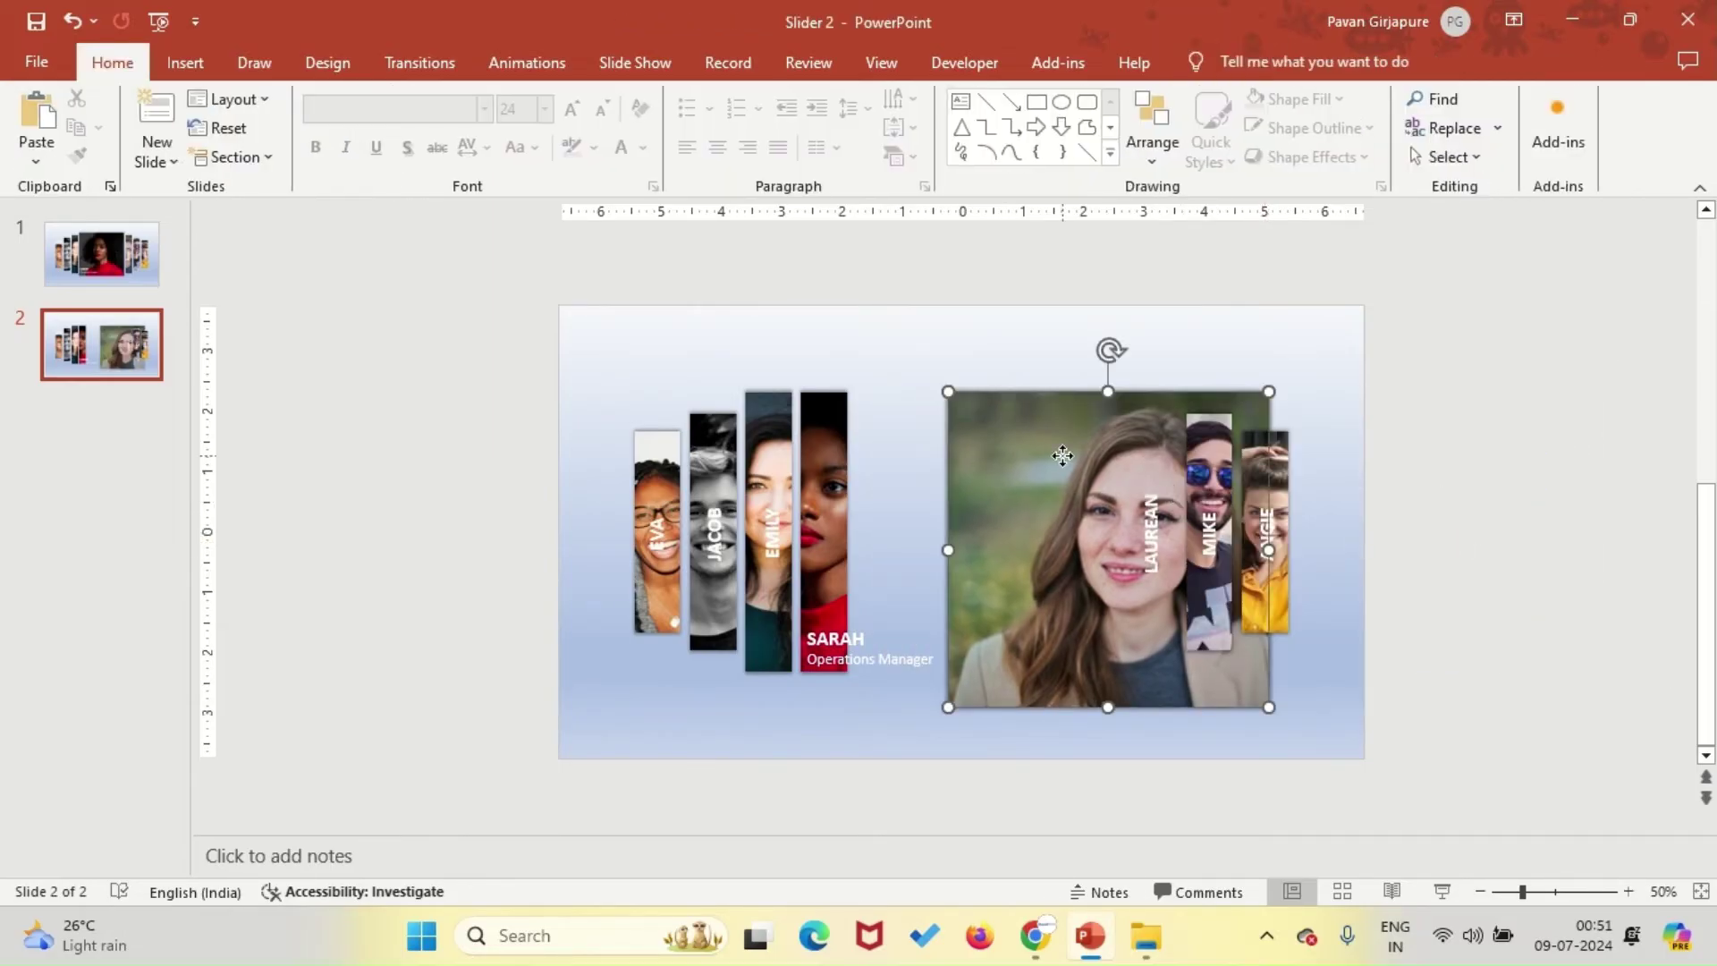
pyautogui.moveTo(1064, 458); pyautogui.dragTo(969, 445)
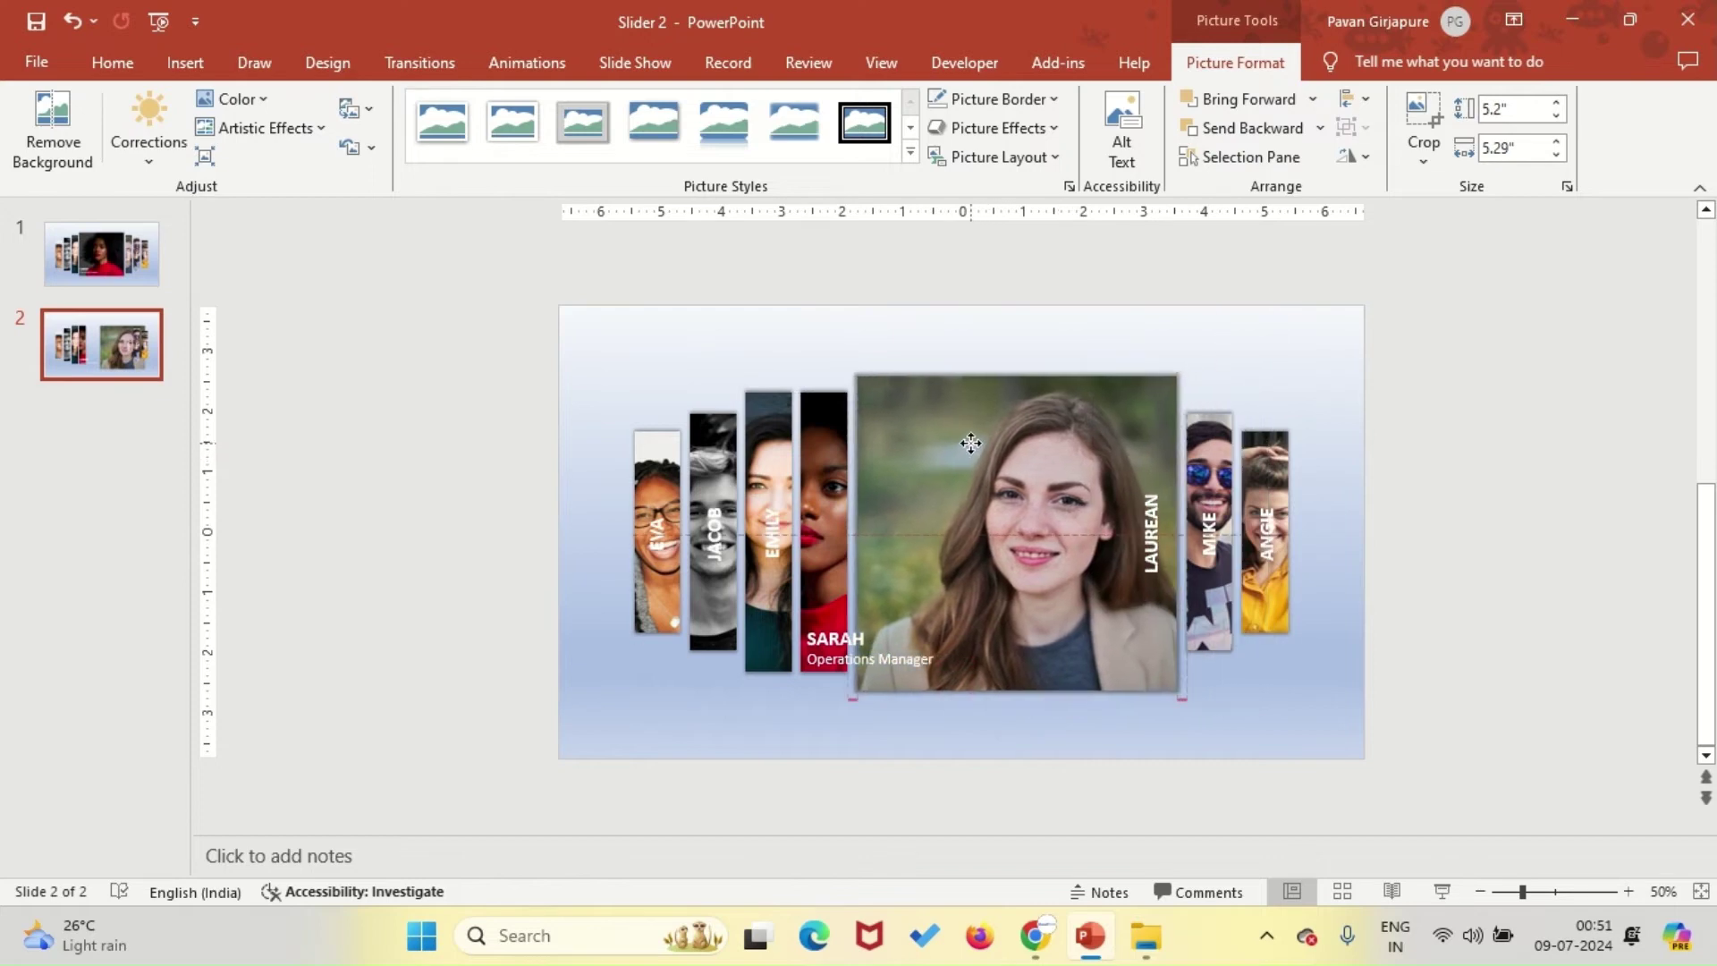
# Move both caption lines onto LAUREAN's photo and retype the job title as Web Designer.
pyautogui.click(825, 622)
pyautogui.moveTo(825, 622); pyautogui.dragTo(911, 628)
pyautogui.hotkey('ctrl', 'z')
pyautogui.keyDown('shift'); pyautogui.click(845, 661); pyautogui.keyUp('shift')
pyautogui.click(888, 642)
pyautogui.doubleClick(890, 666)
pyautogui.write('Web Design')
# Paste LAUREAN as plain text over SARAH in the caption's name line.
pyautogui.click(890, 645)
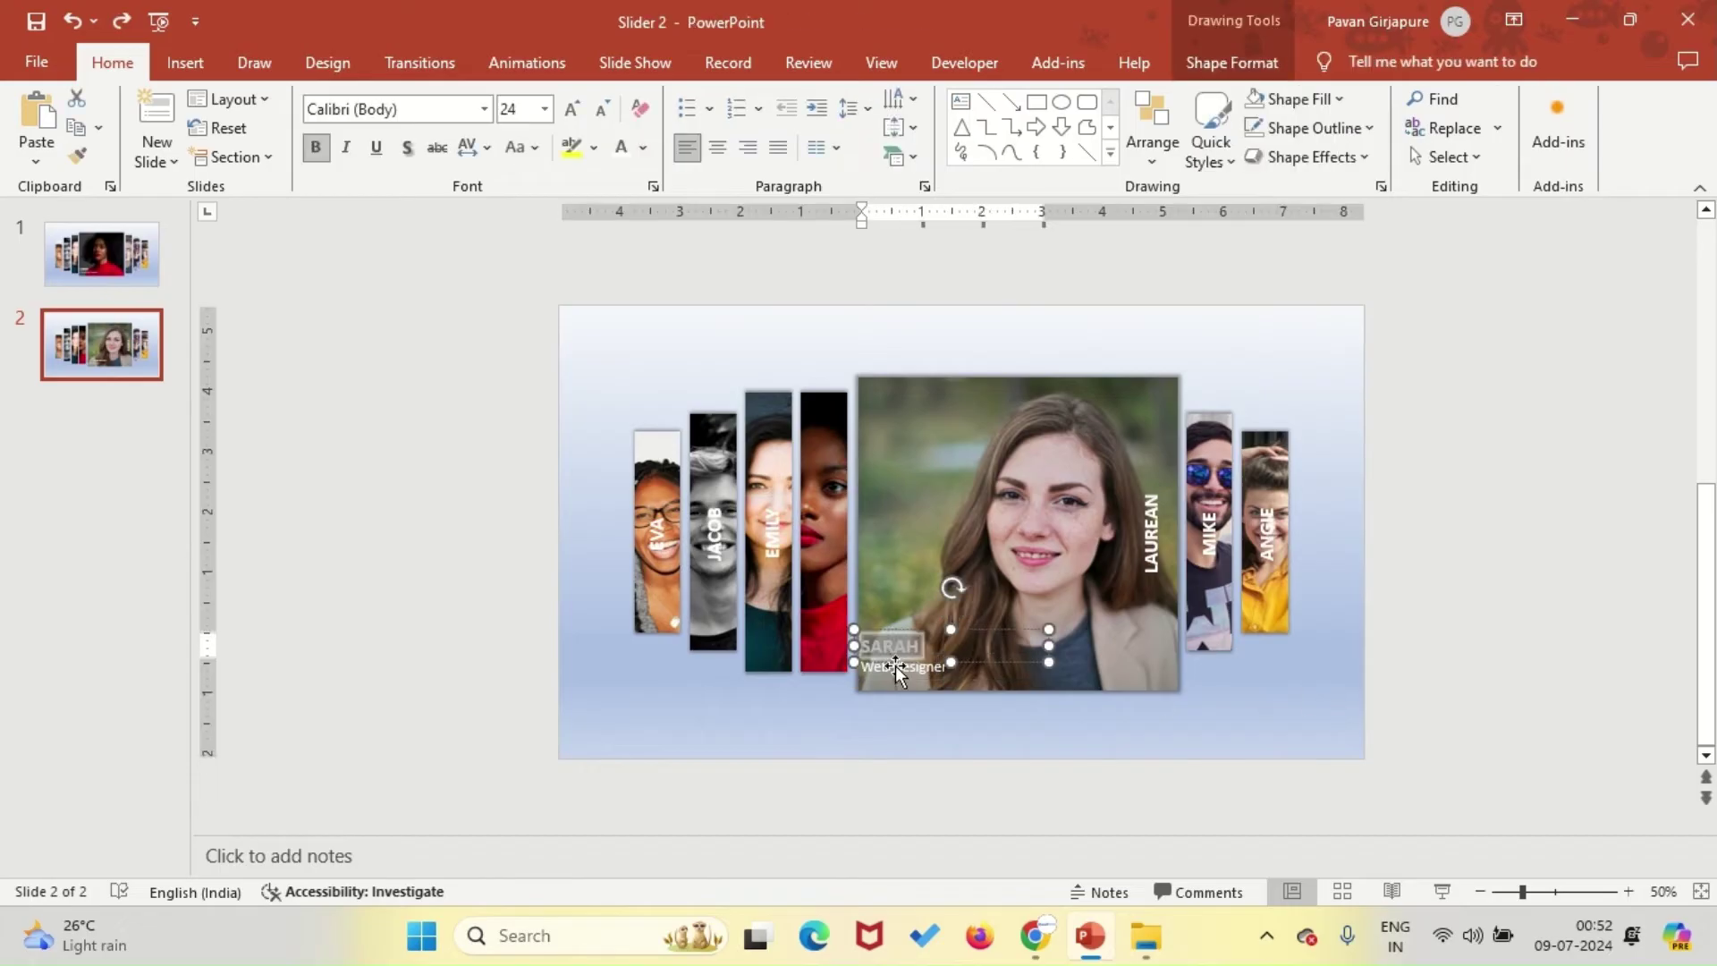
pyautogui.rightClick(890, 646)
pyautogui.click(1055, 226)
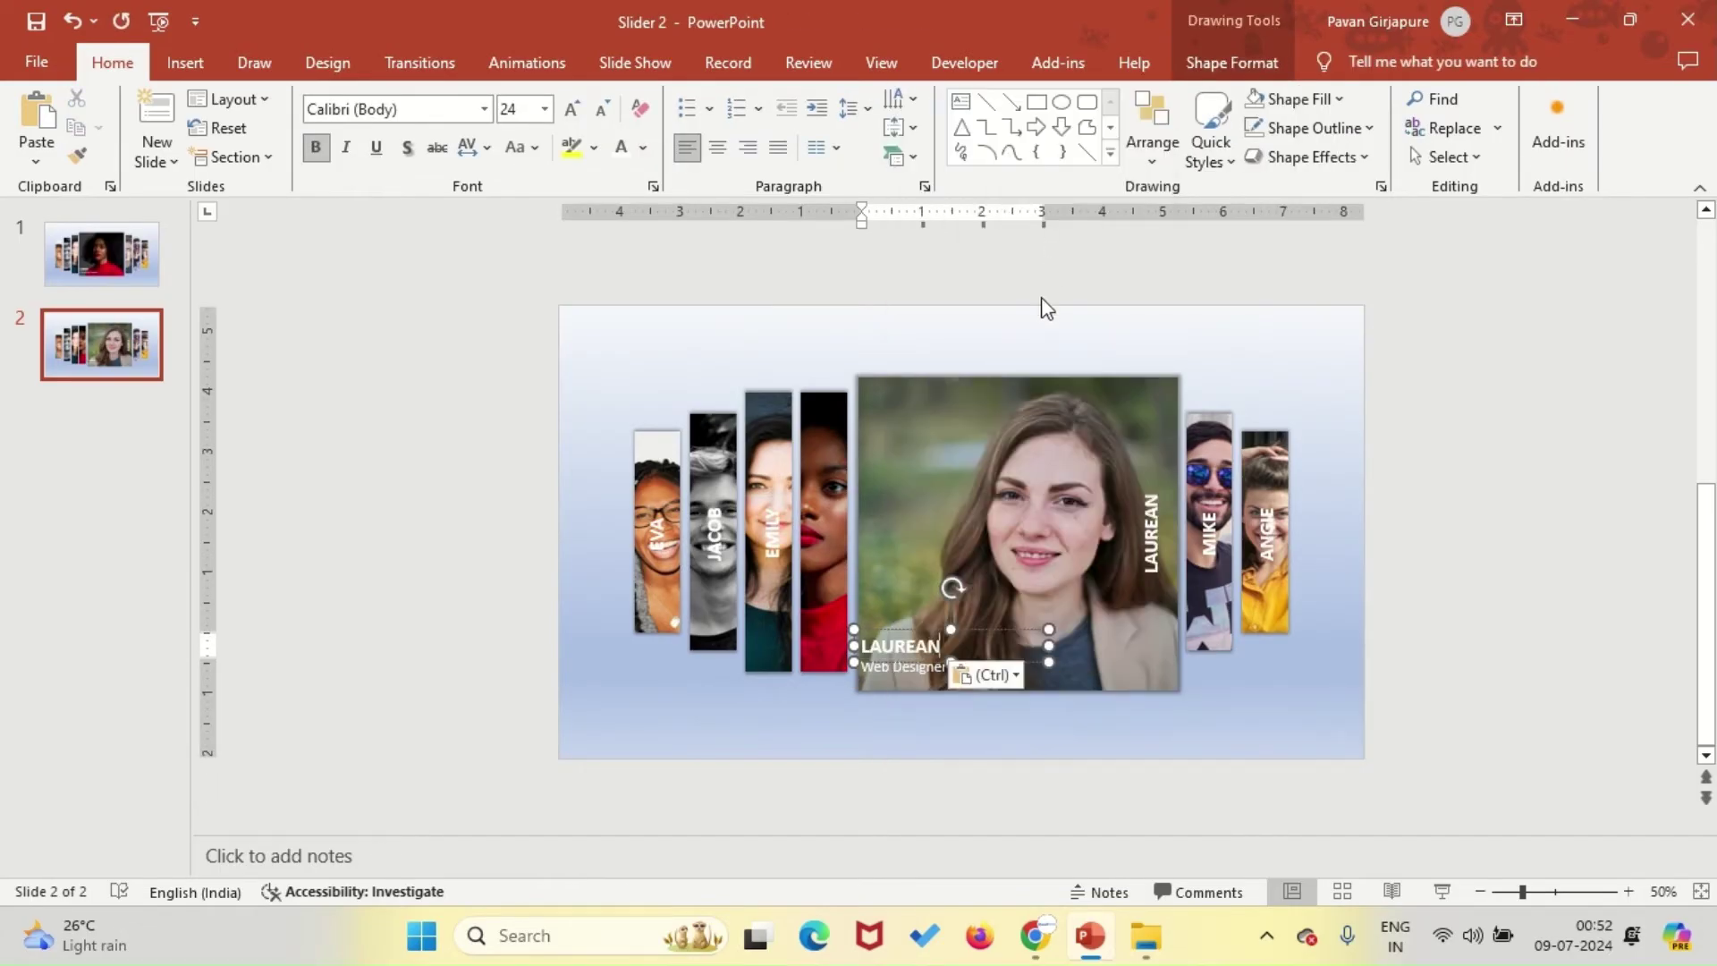
pyautogui.click(1043, 307)
# Retype the vertical LAUREAN label as SARAH and move it onto SARAH's narrow strip.
pyautogui.click(1150, 545)
pyautogui.press('capslock')
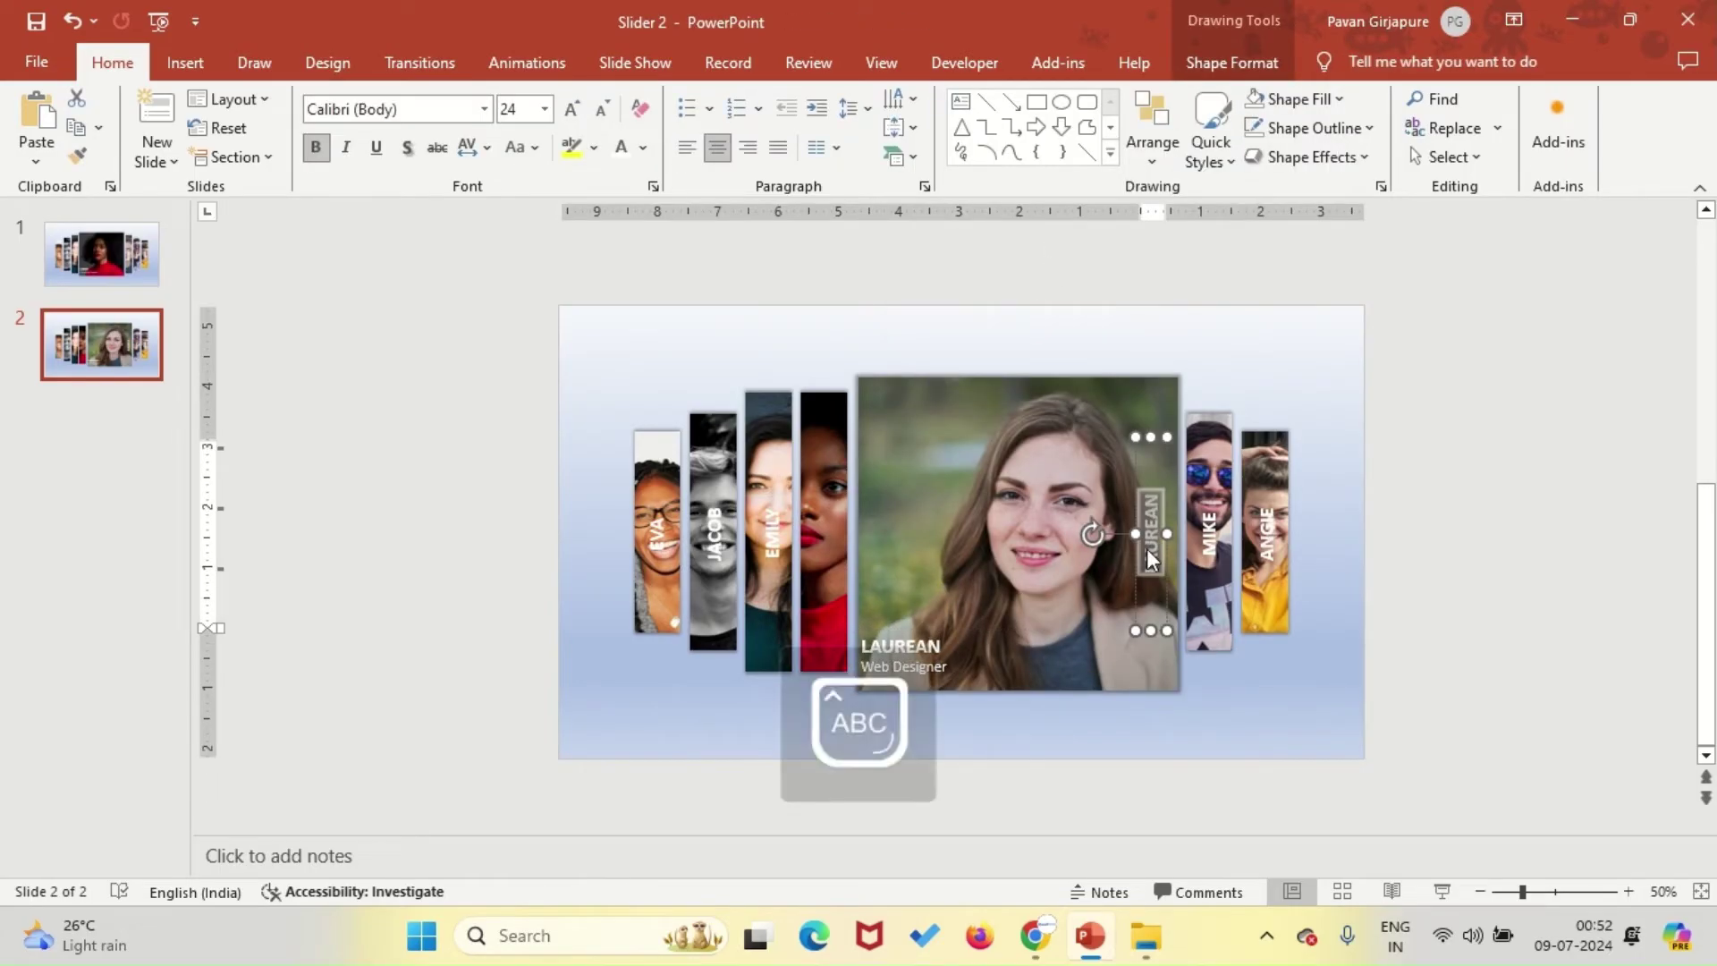
pyautogui.write('SARAH')
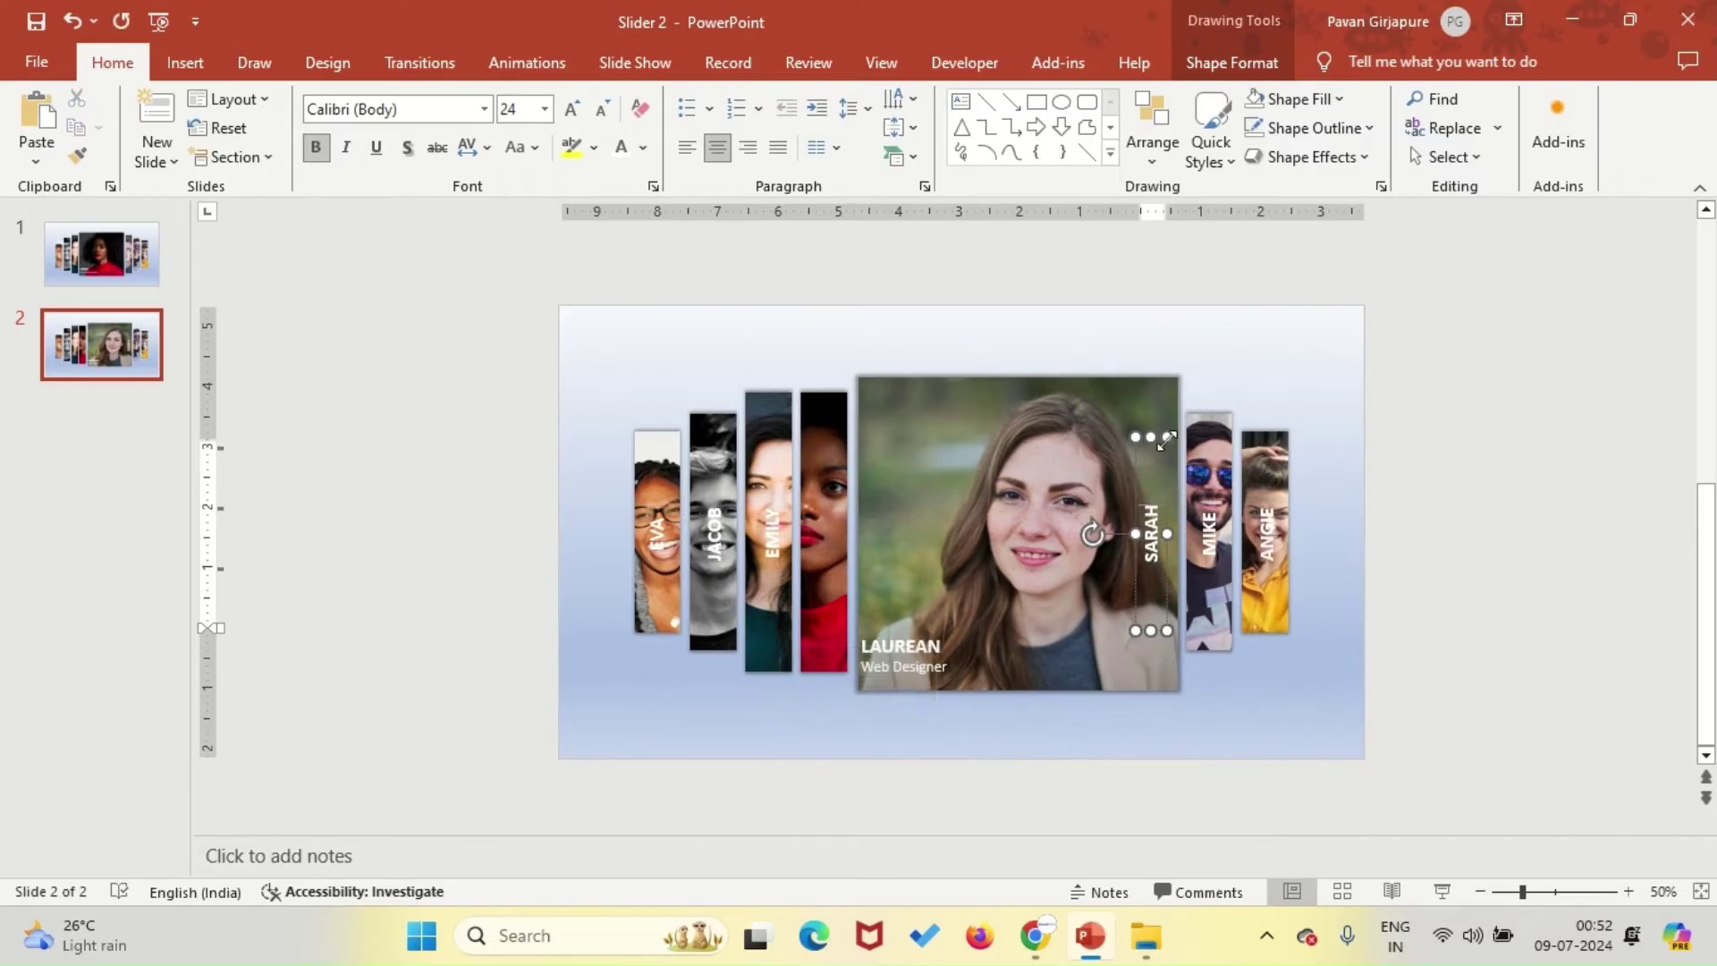
pyautogui.click(1300, 731)
pyautogui.click(1136, 445)
pyautogui.moveTo(1135, 444); pyautogui.dragTo(810, 449)
pyautogui.click(1488, 572)
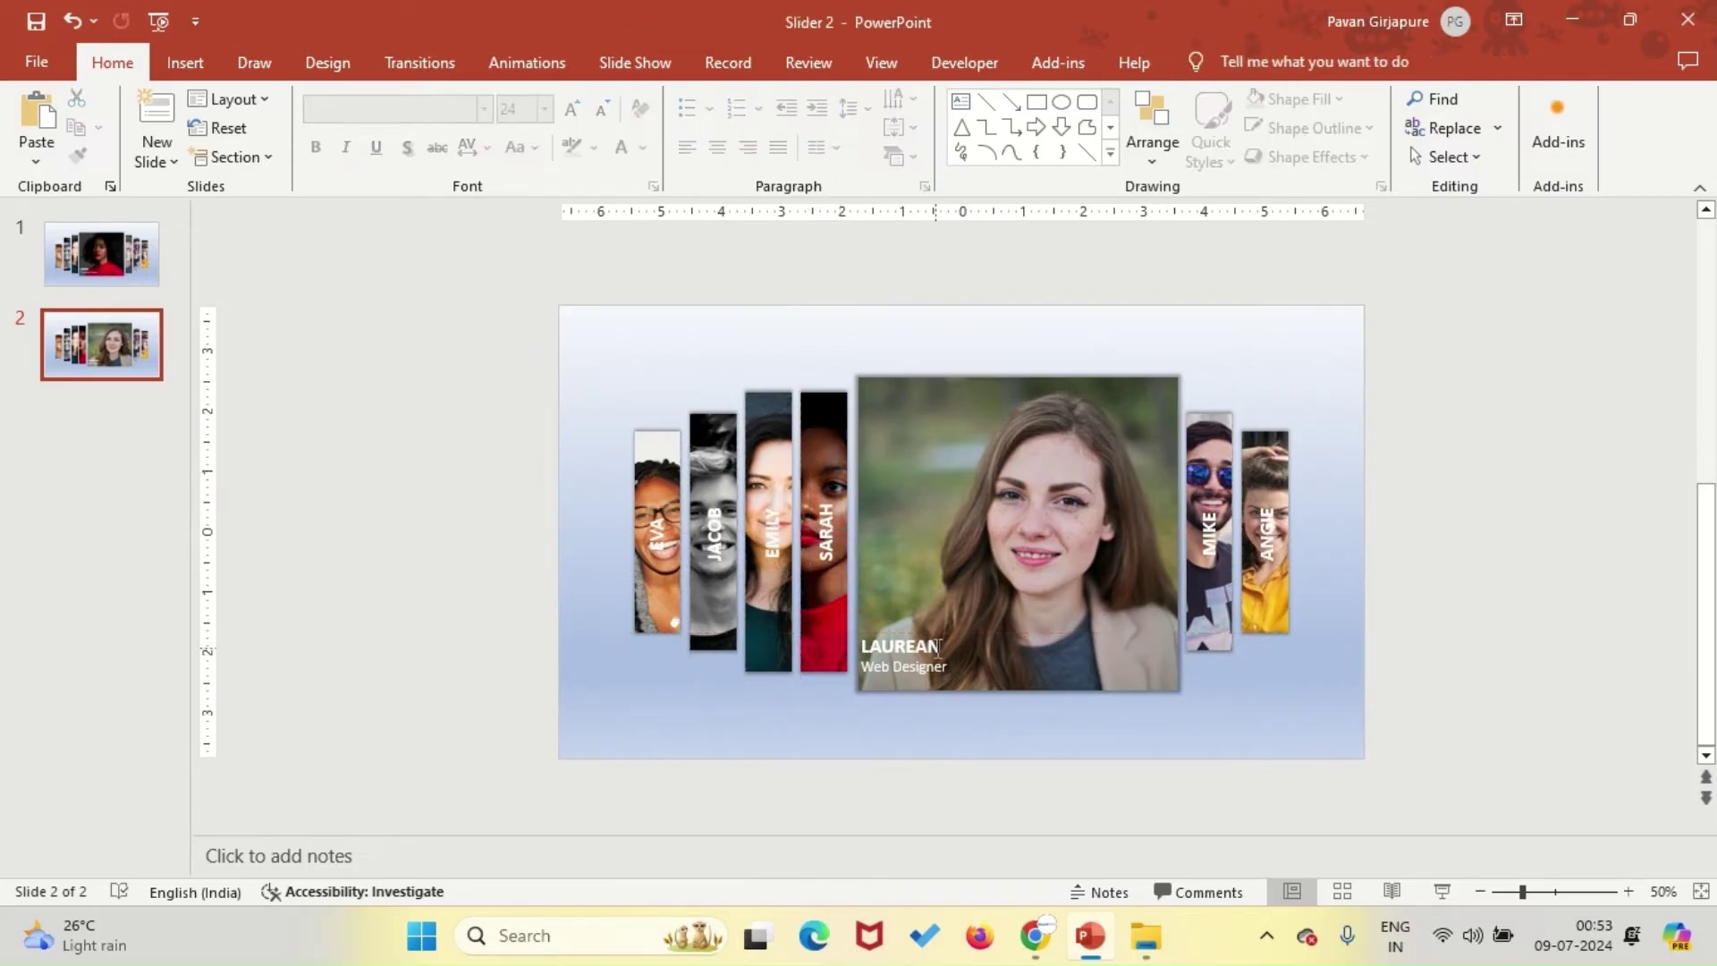
# Duplicate slide 3 as a new slide 4 and delete MIKE's large photo from it.
pyautogui.rightClick(55, 360)
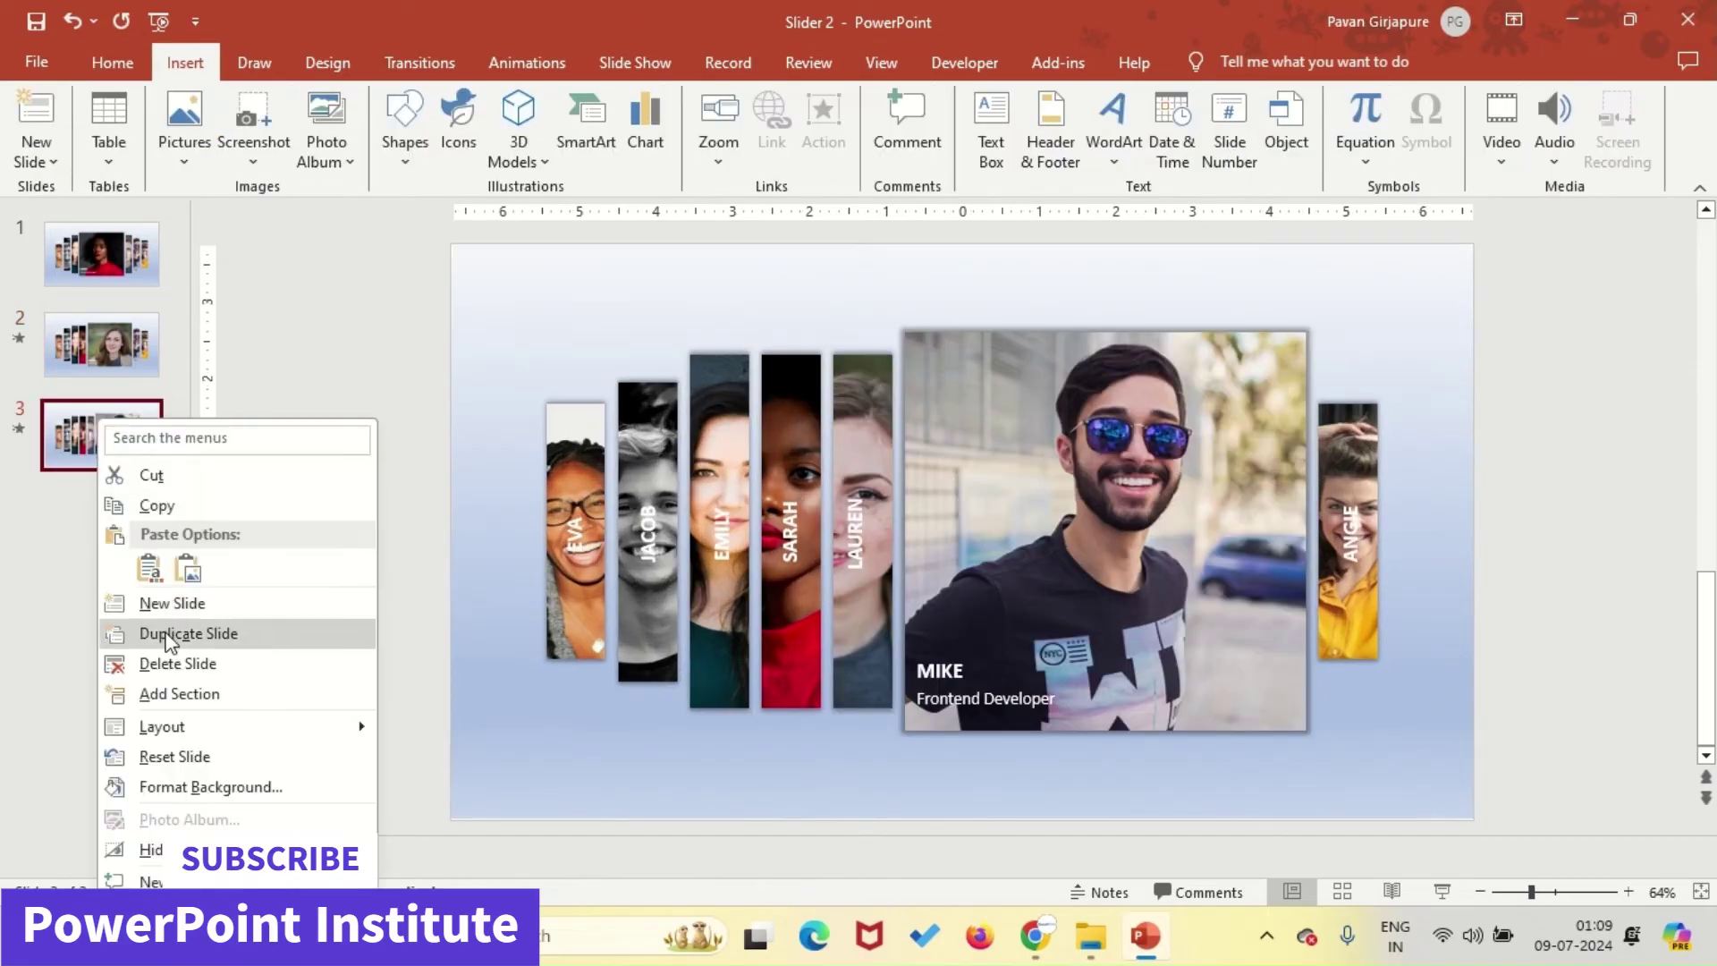
pyautogui.click(134, 636)
pyautogui.click(1068, 474)
pyautogui.rightClick(1069, 474)
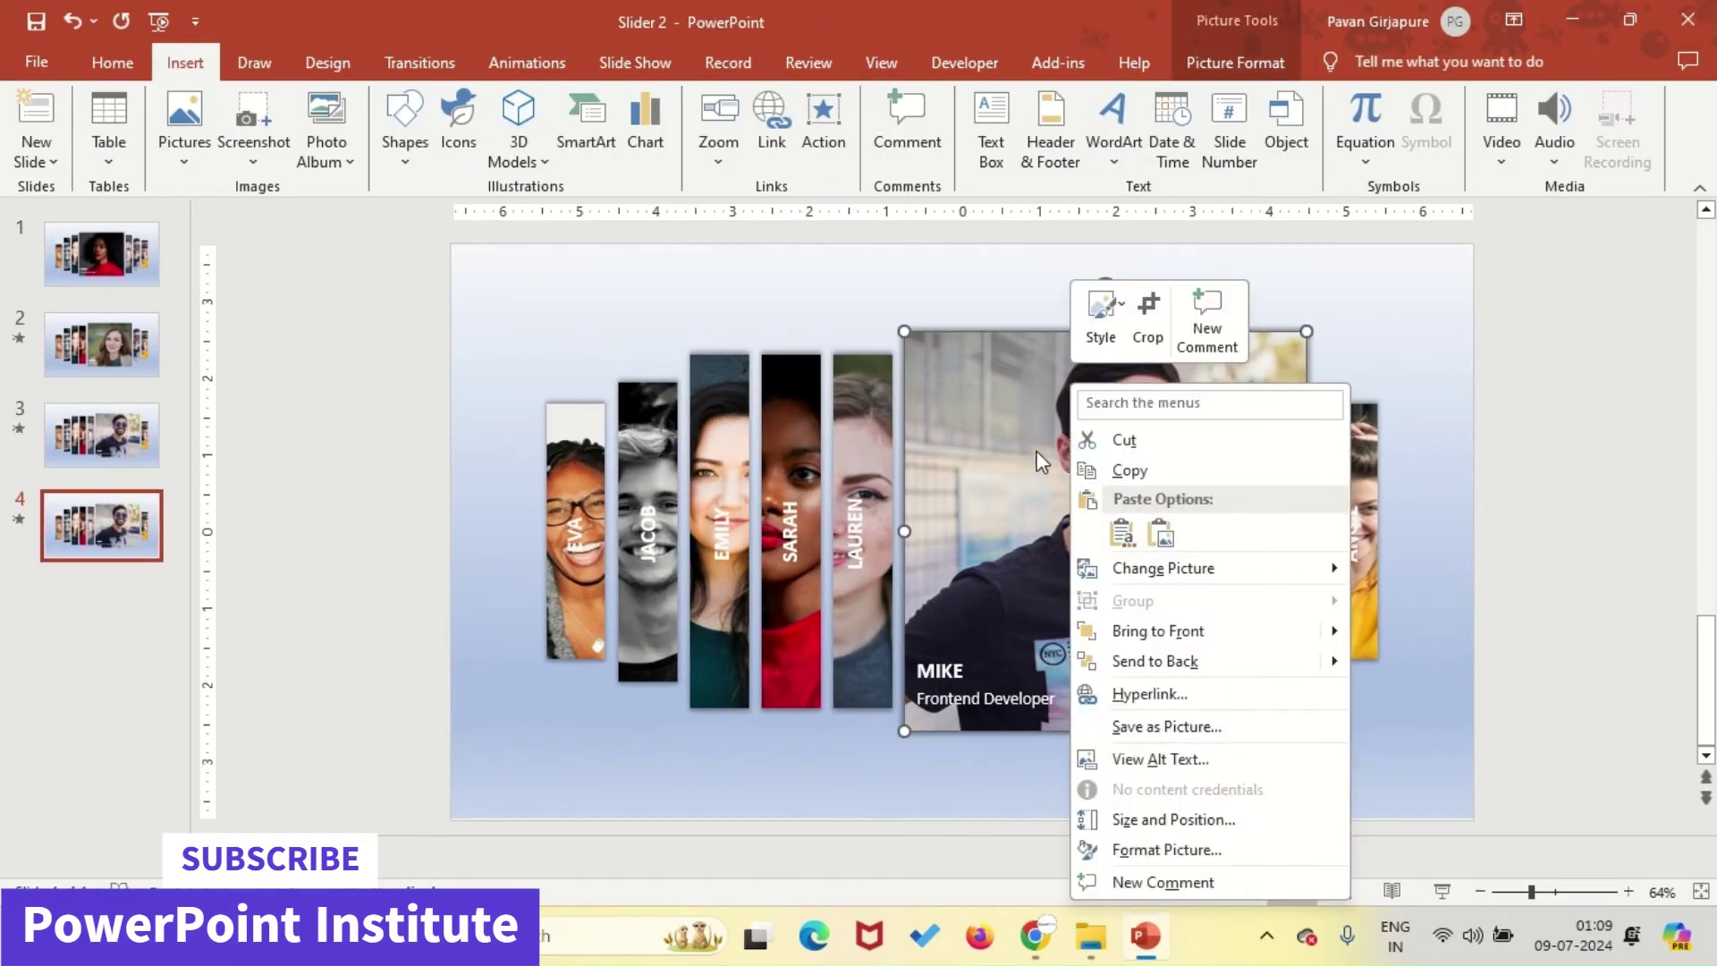
pyautogui.press('Escape')
pyautogui.press('Delete')
# Copy MIKE's strip from slide 2 beside LAUREN's strip and label it MIKE.
pyautogui.click(84, 352)
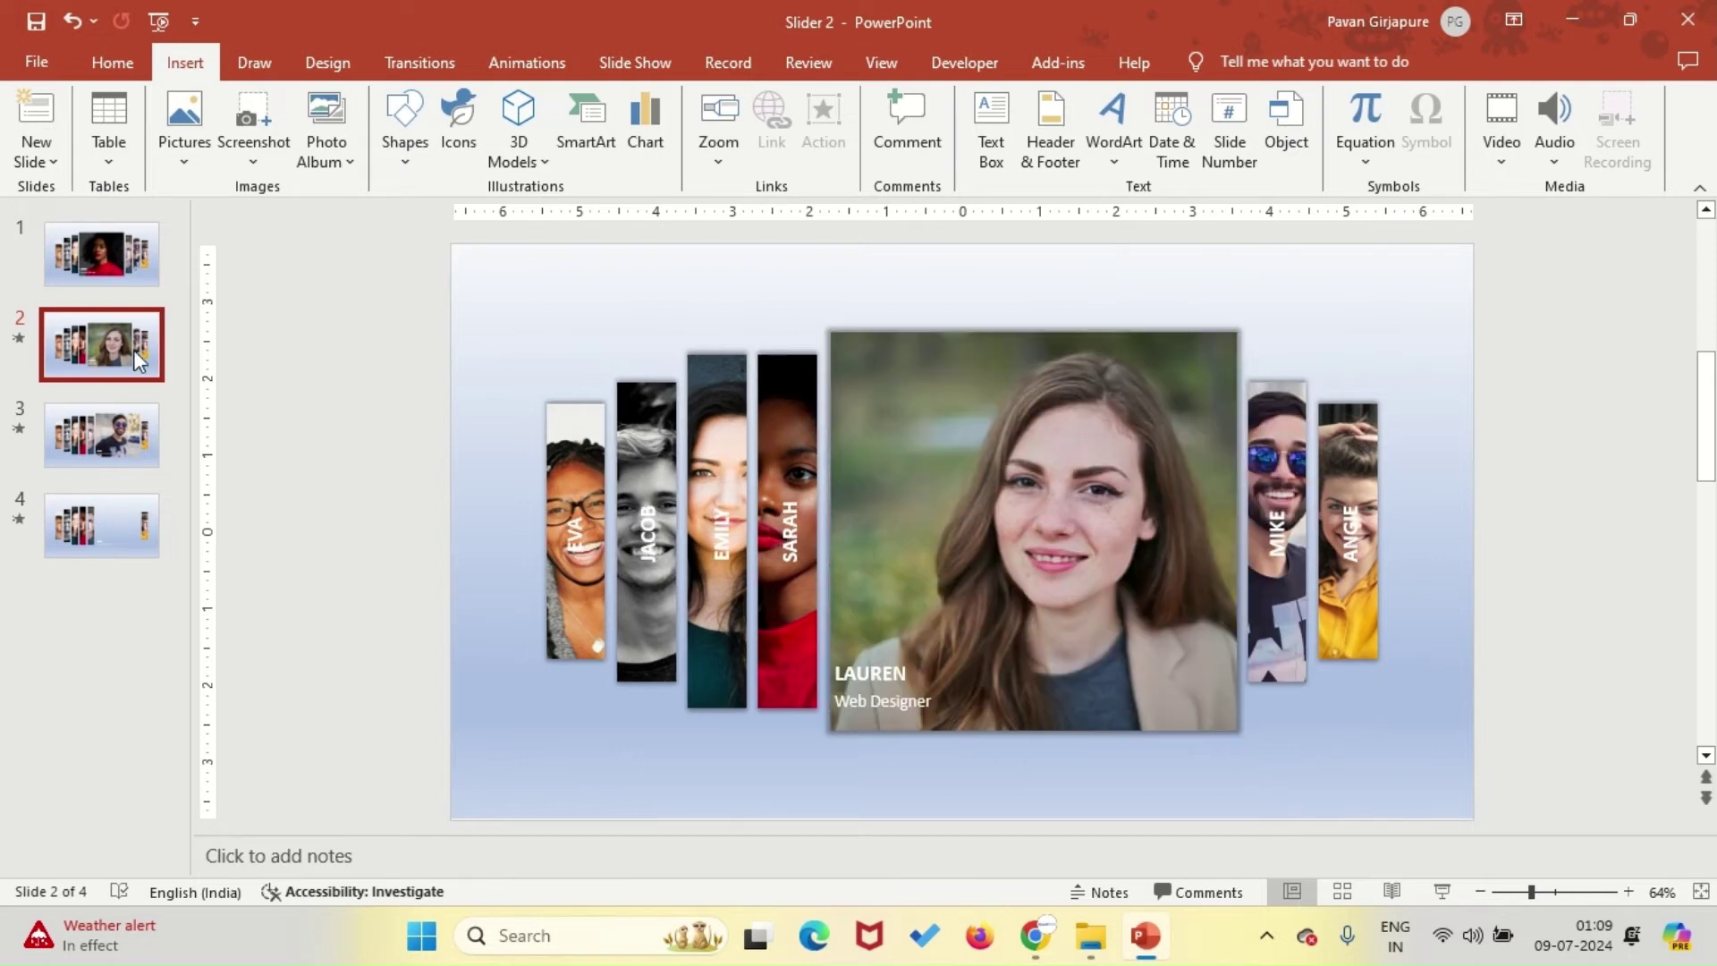
pyautogui.click(1277, 536)
pyautogui.click(93, 524)
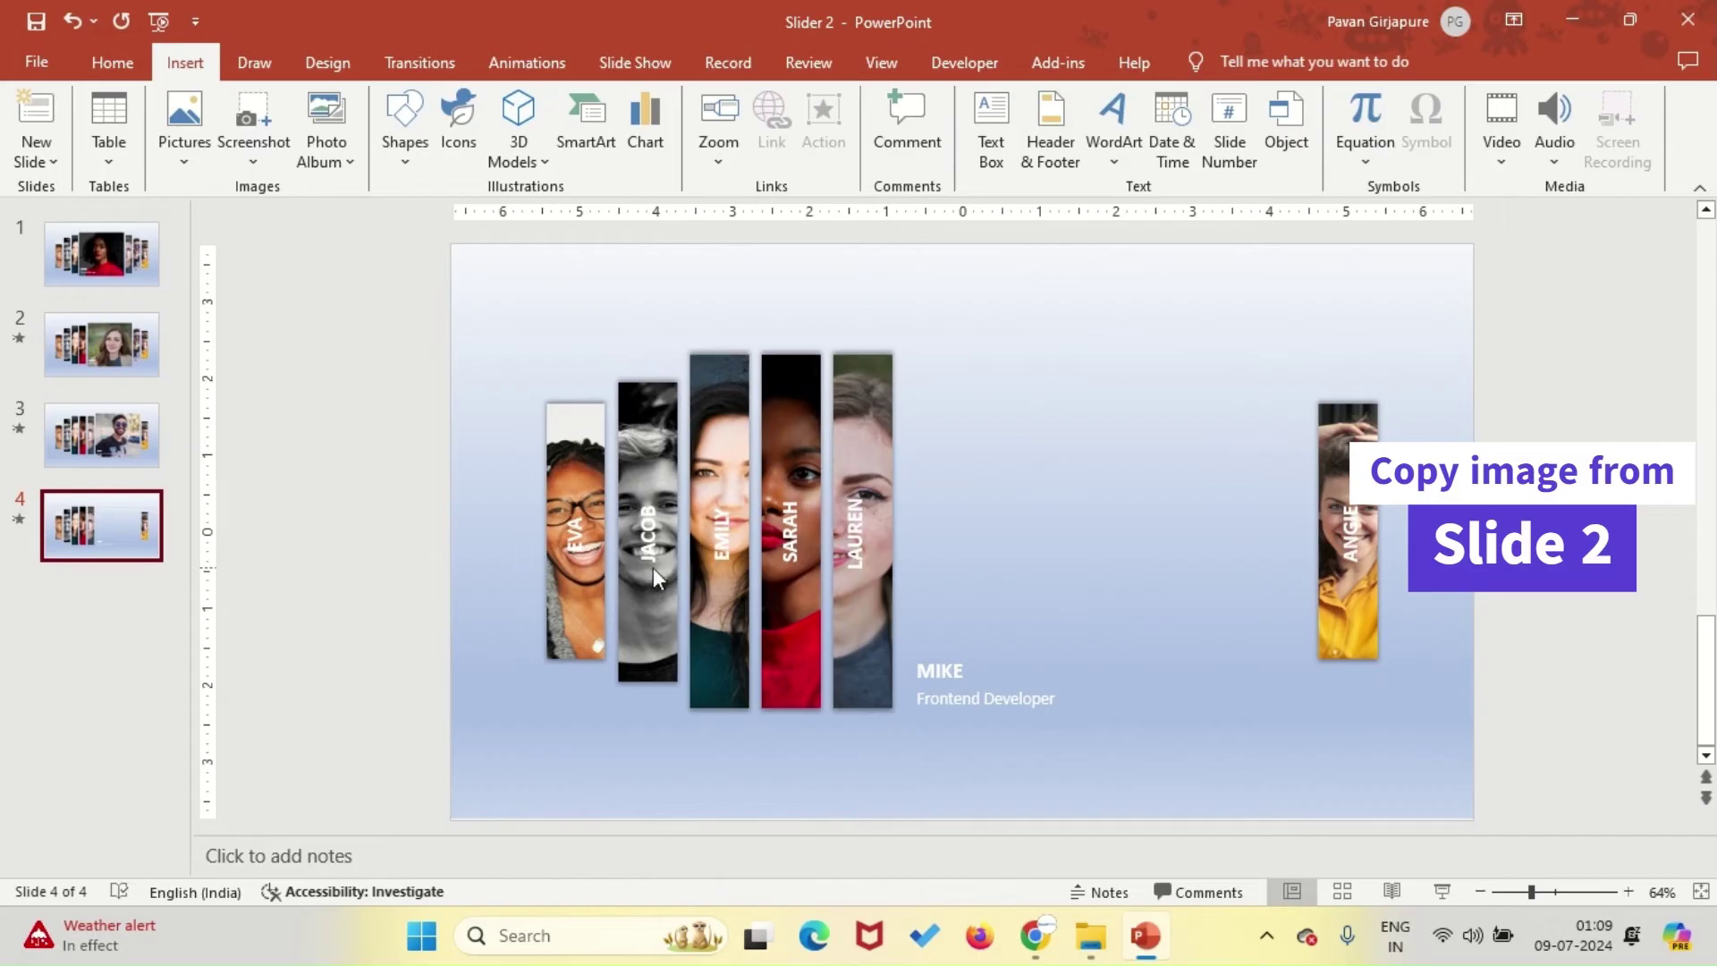
pyautogui.hotkey('ctrl', 'v')
pyautogui.rightClick(1291, 387)
pyautogui.click(1363, 662)
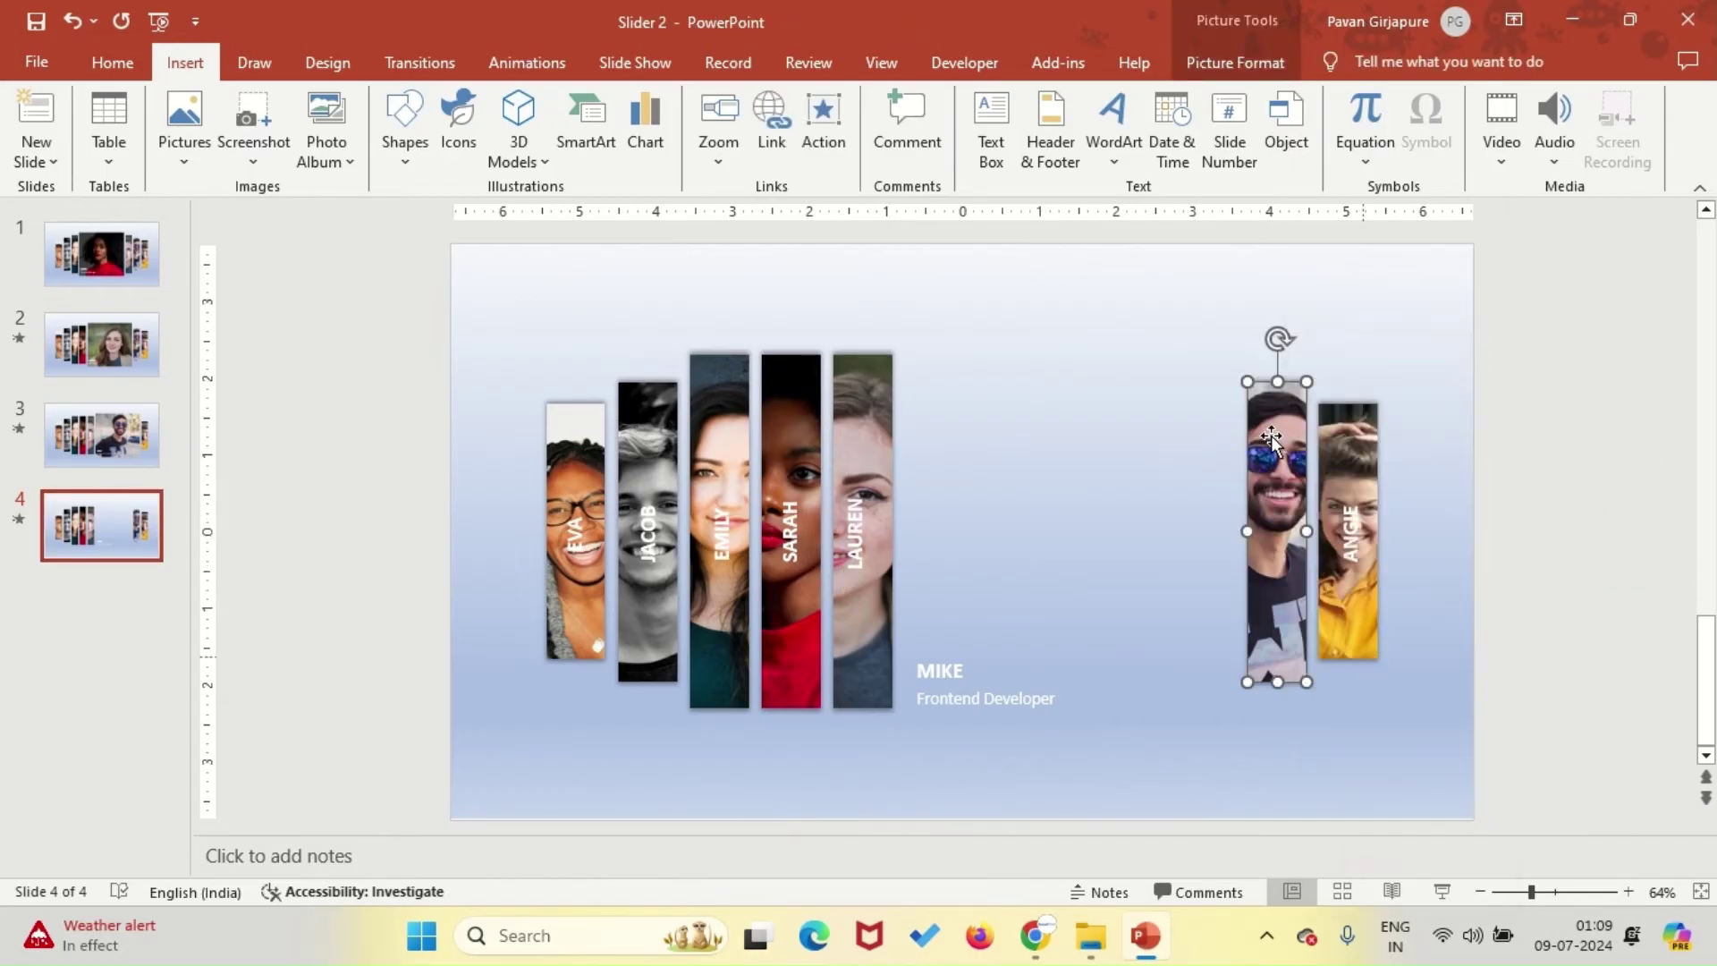
pyautogui.moveTo(973, 462); pyautogui.dragTo(922, 439)
pyautogui.click(1016, 471)
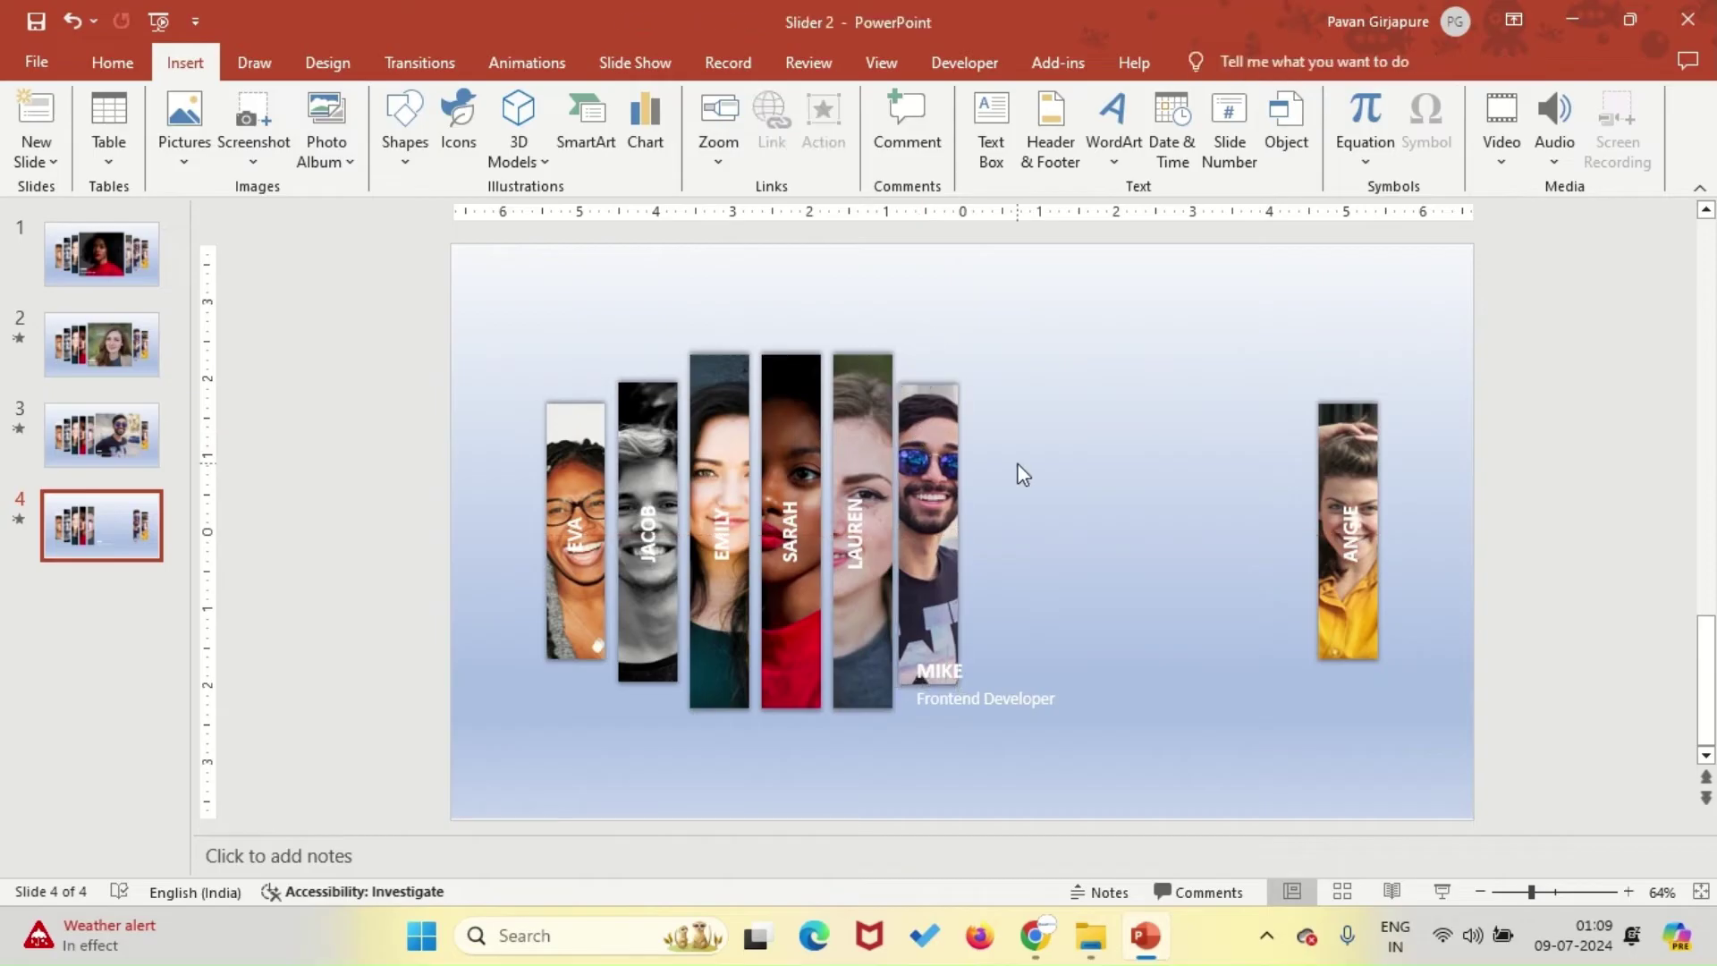
pyautogui.click(1333, 506)
pyautogui.moveTo(1364, 498); pyautogui.dragTo(939, 498)
pyautogui.hotkey('ctrl', 'z')
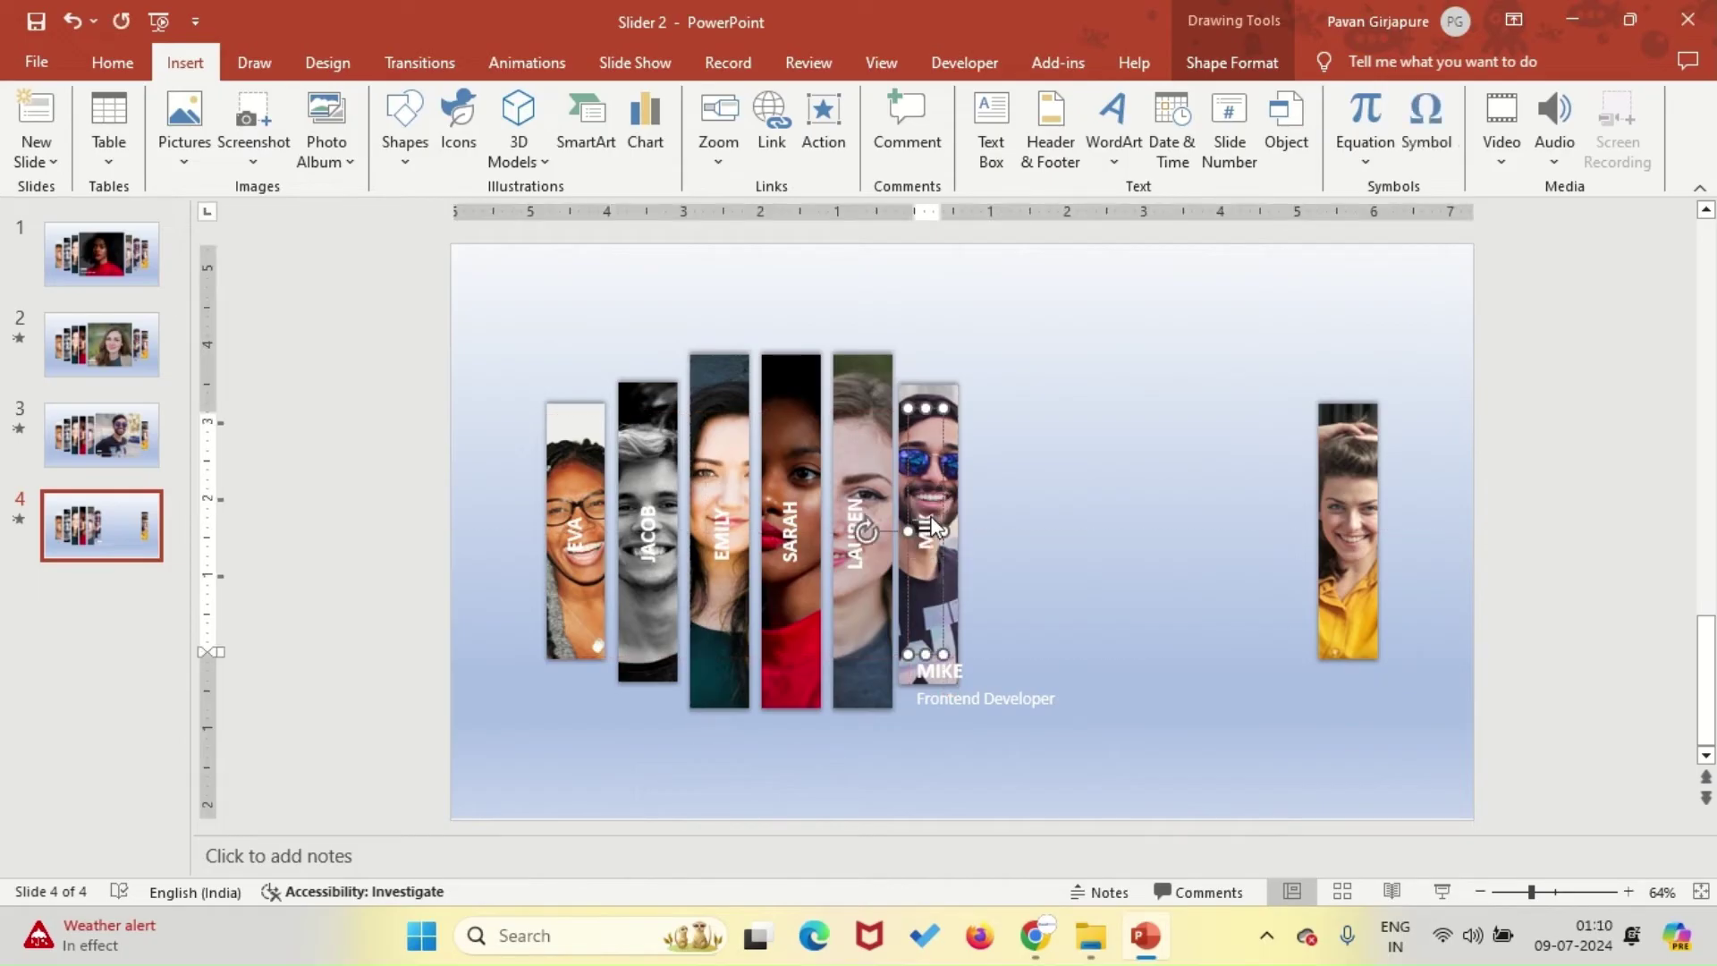
# Resize ANGIE's photo to 5.2" tall and move it next to MIKE's strip.
pyautogui.click(1068, 533)
pyautogui.click(1339, 488)
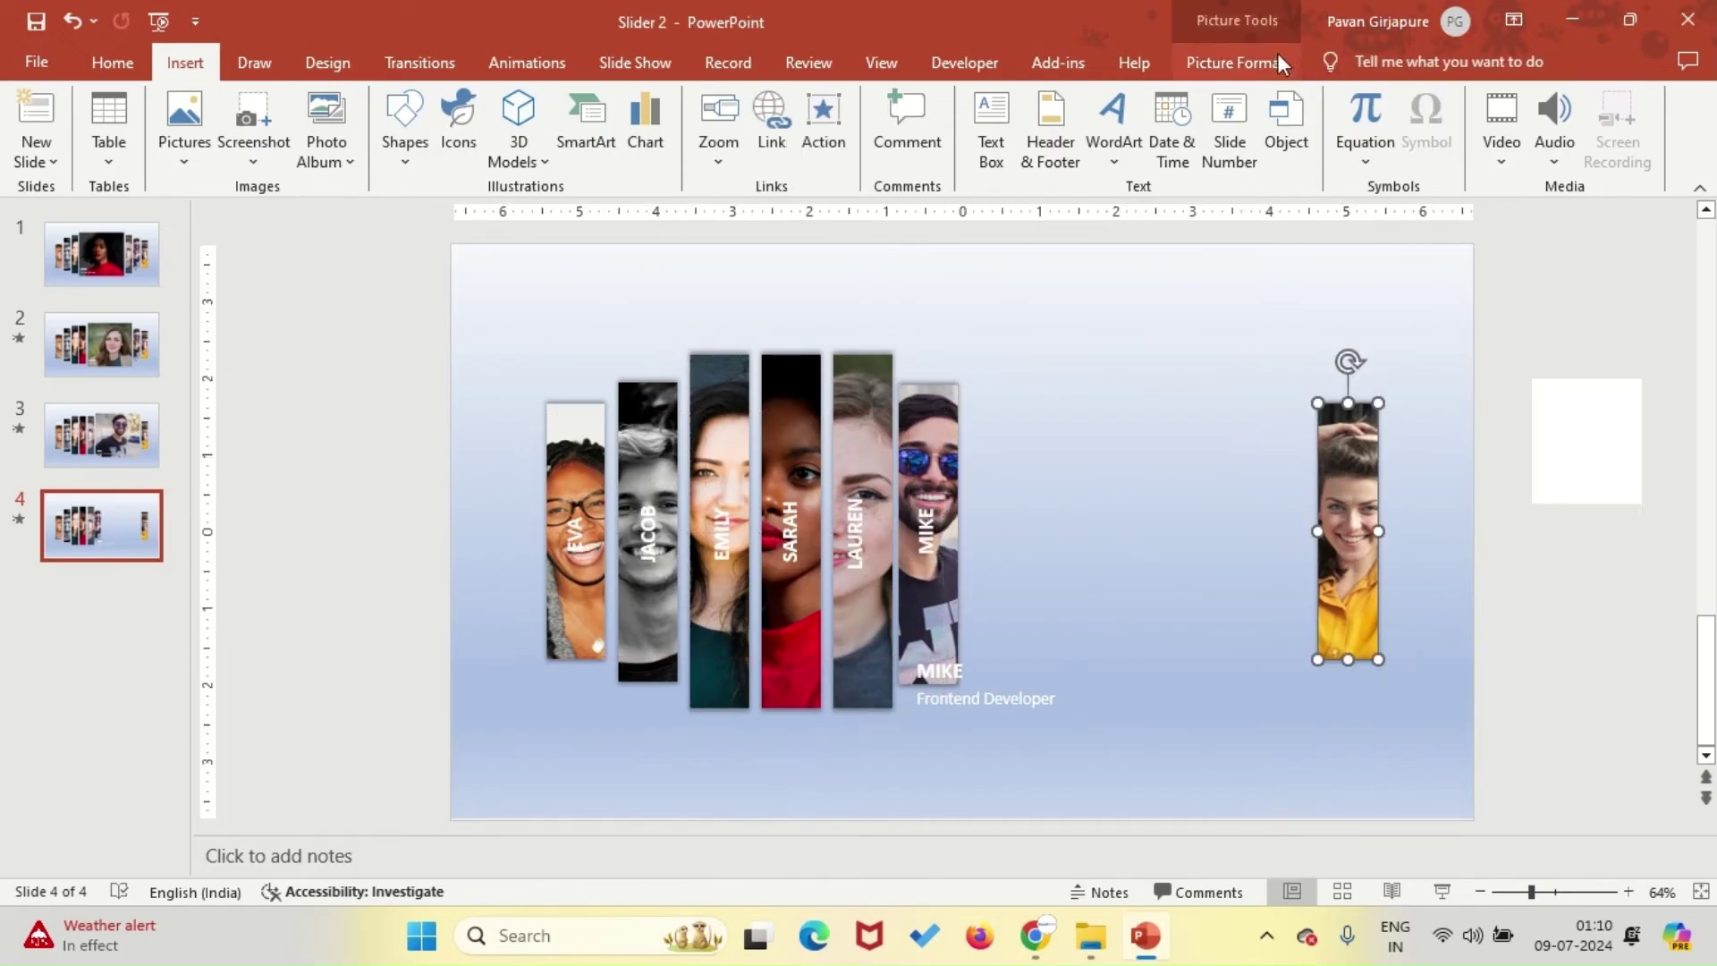
pyautogui.click(1235, 62)
pyautogui.click(1511, 108)
pyautogui.write('5.2')
pyautogui.press('Return')
pyautogui.moveTo(1377, 469); pyautogui.dragTo(1032, 407)
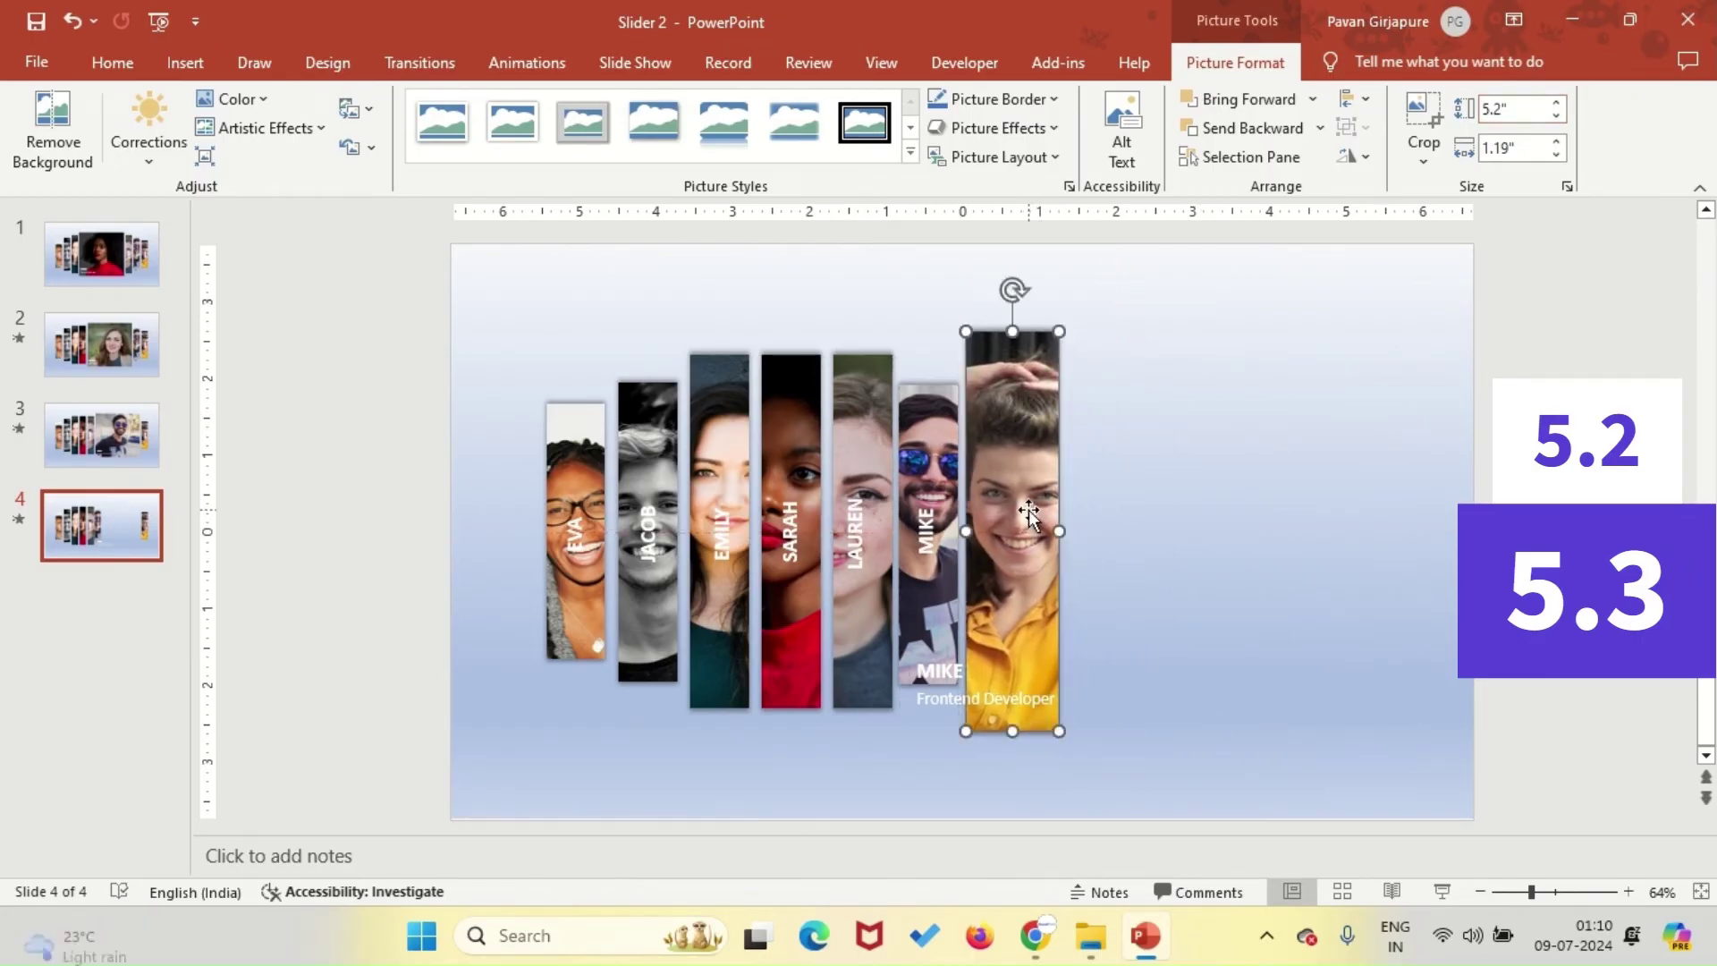
# Crop the yellow-shirt photo wider to reveal the full picture and shift it right.
pyautogui.click(1424, 120)
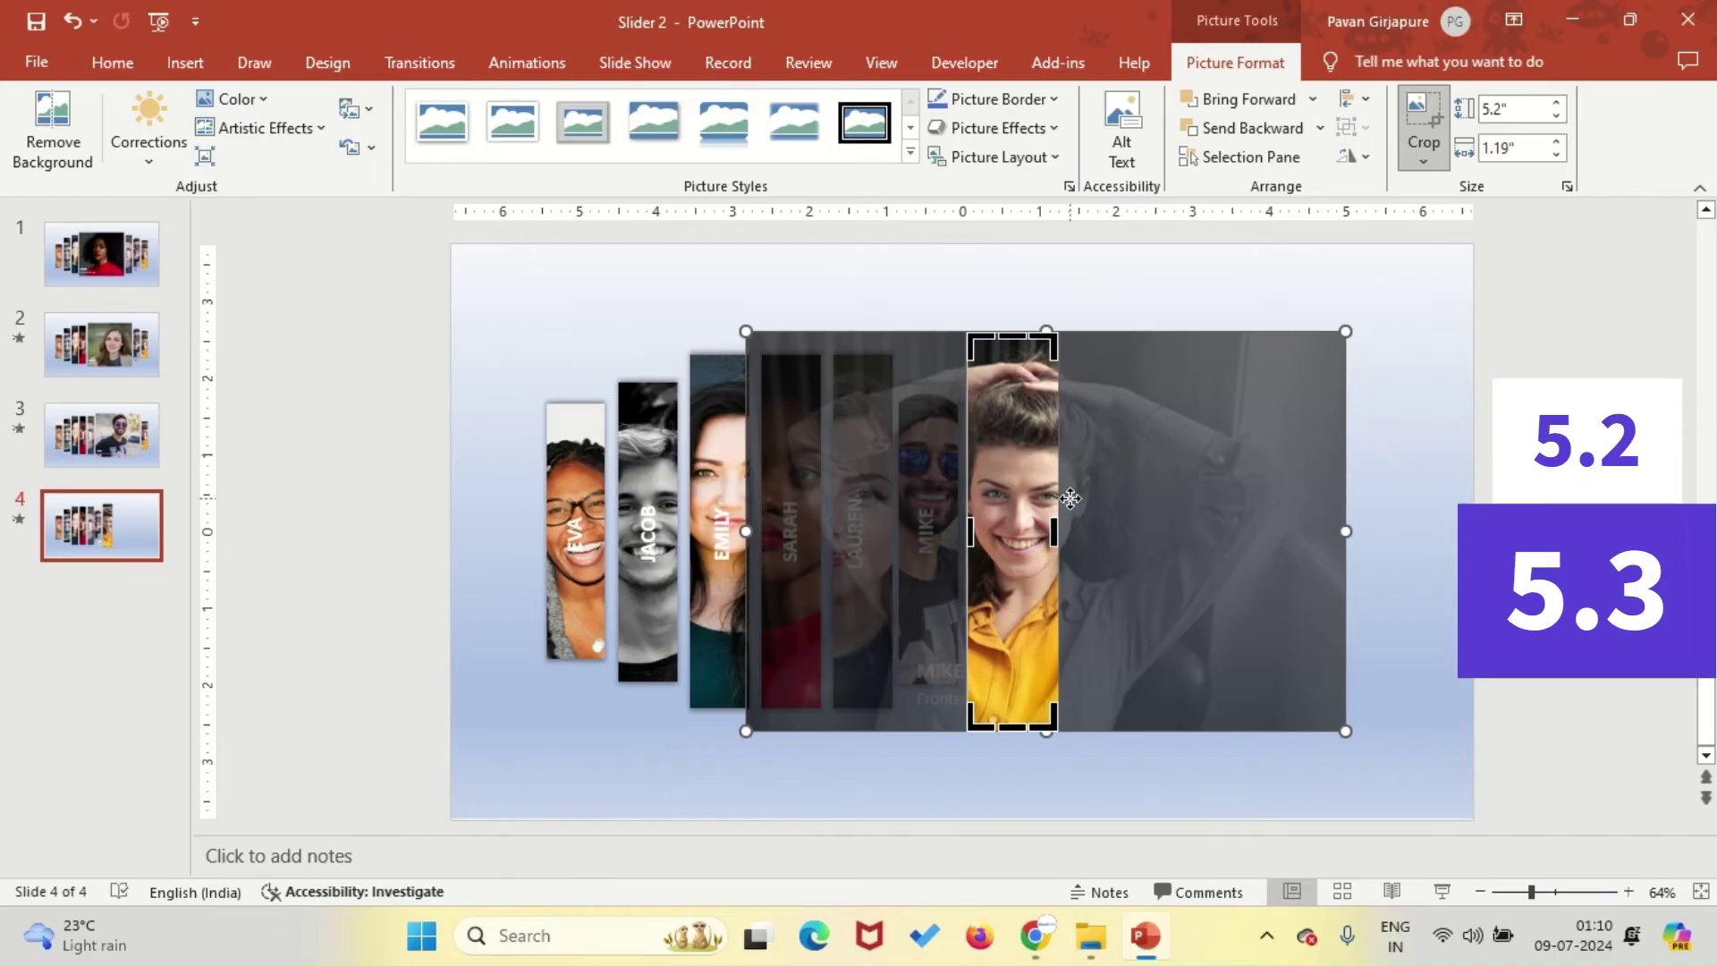
pyautogui.moveTo(1055, 531); pyautogui.dragTo(1271, 531)
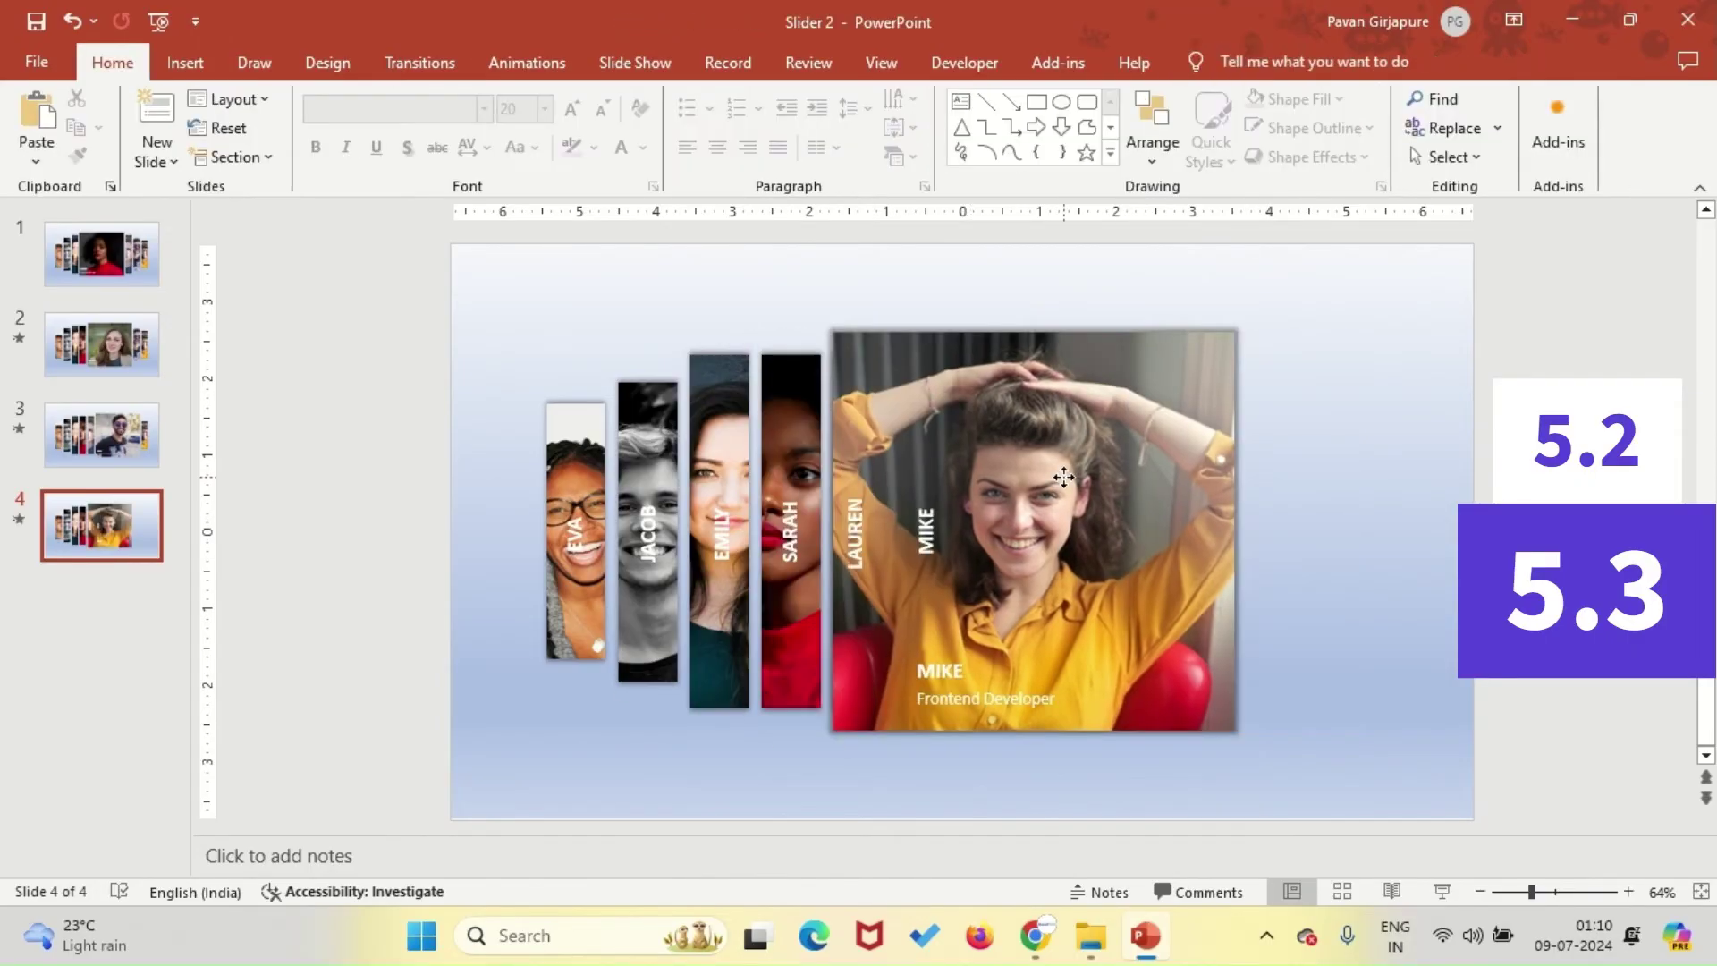
pyautogui.moveTo(1008, 460); pyautogui.dragTo(1152, 456)
pyautogui.click(1427, 485)
pyautogui.click(939, 663)
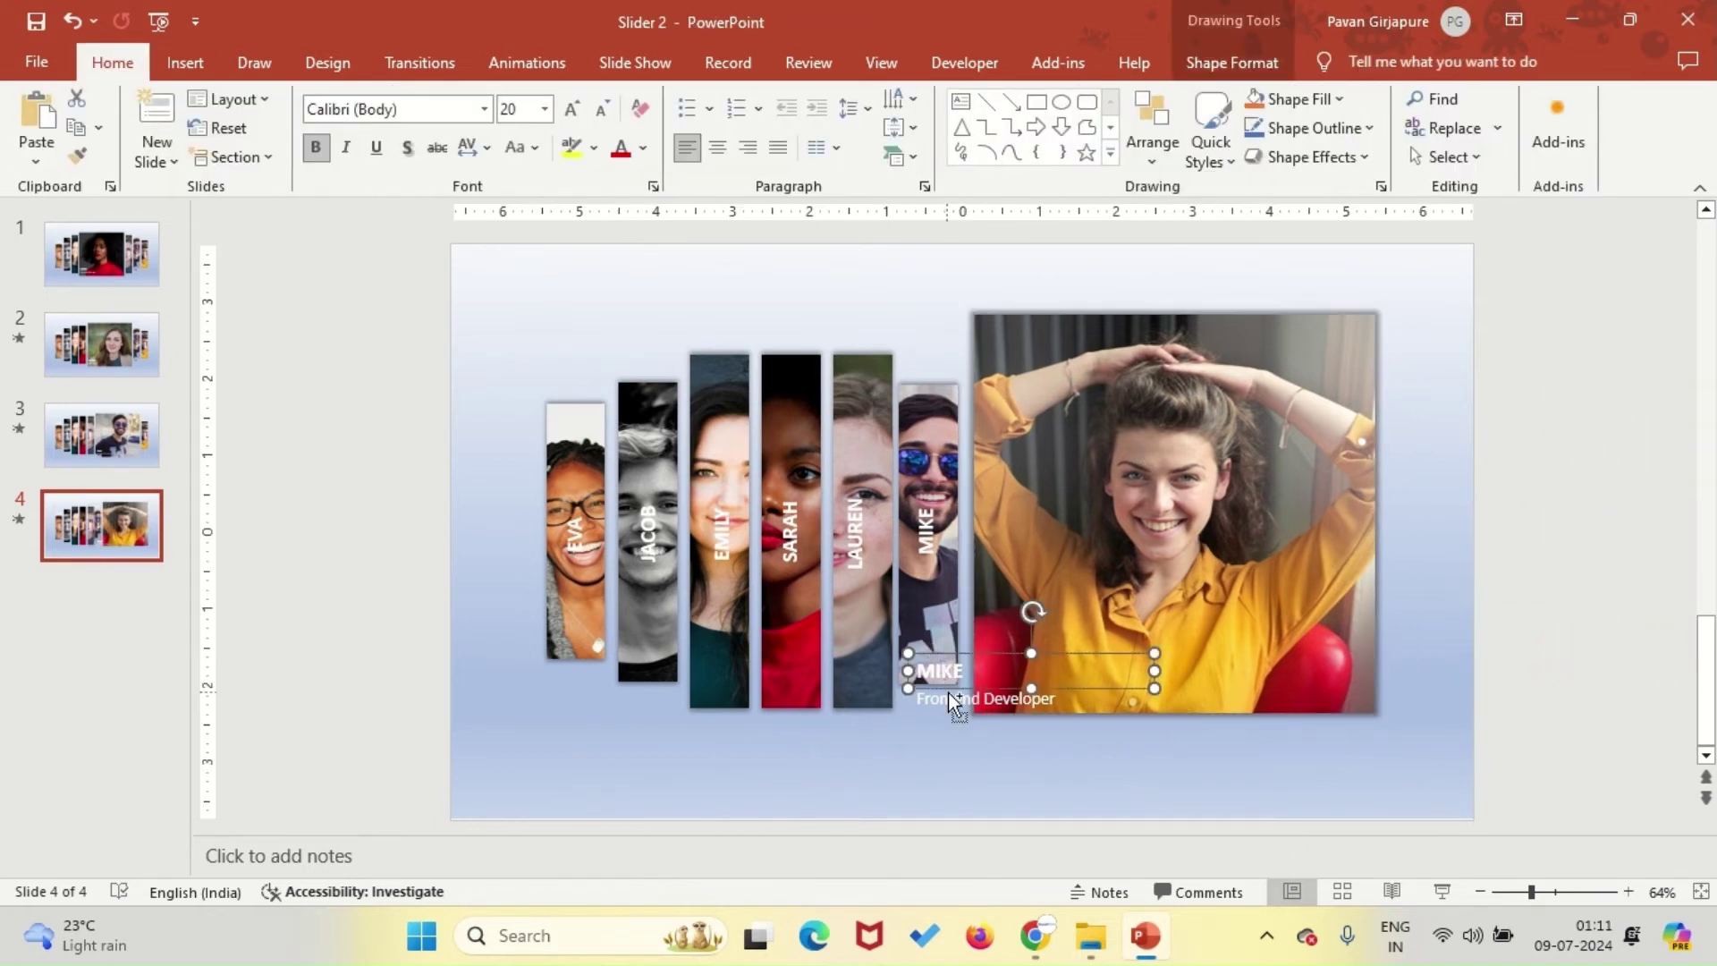
pyautogui.click(1274, 504)
pyautogui.moveTo(1188, 424); pyautogui.dragTo(1184, 442)
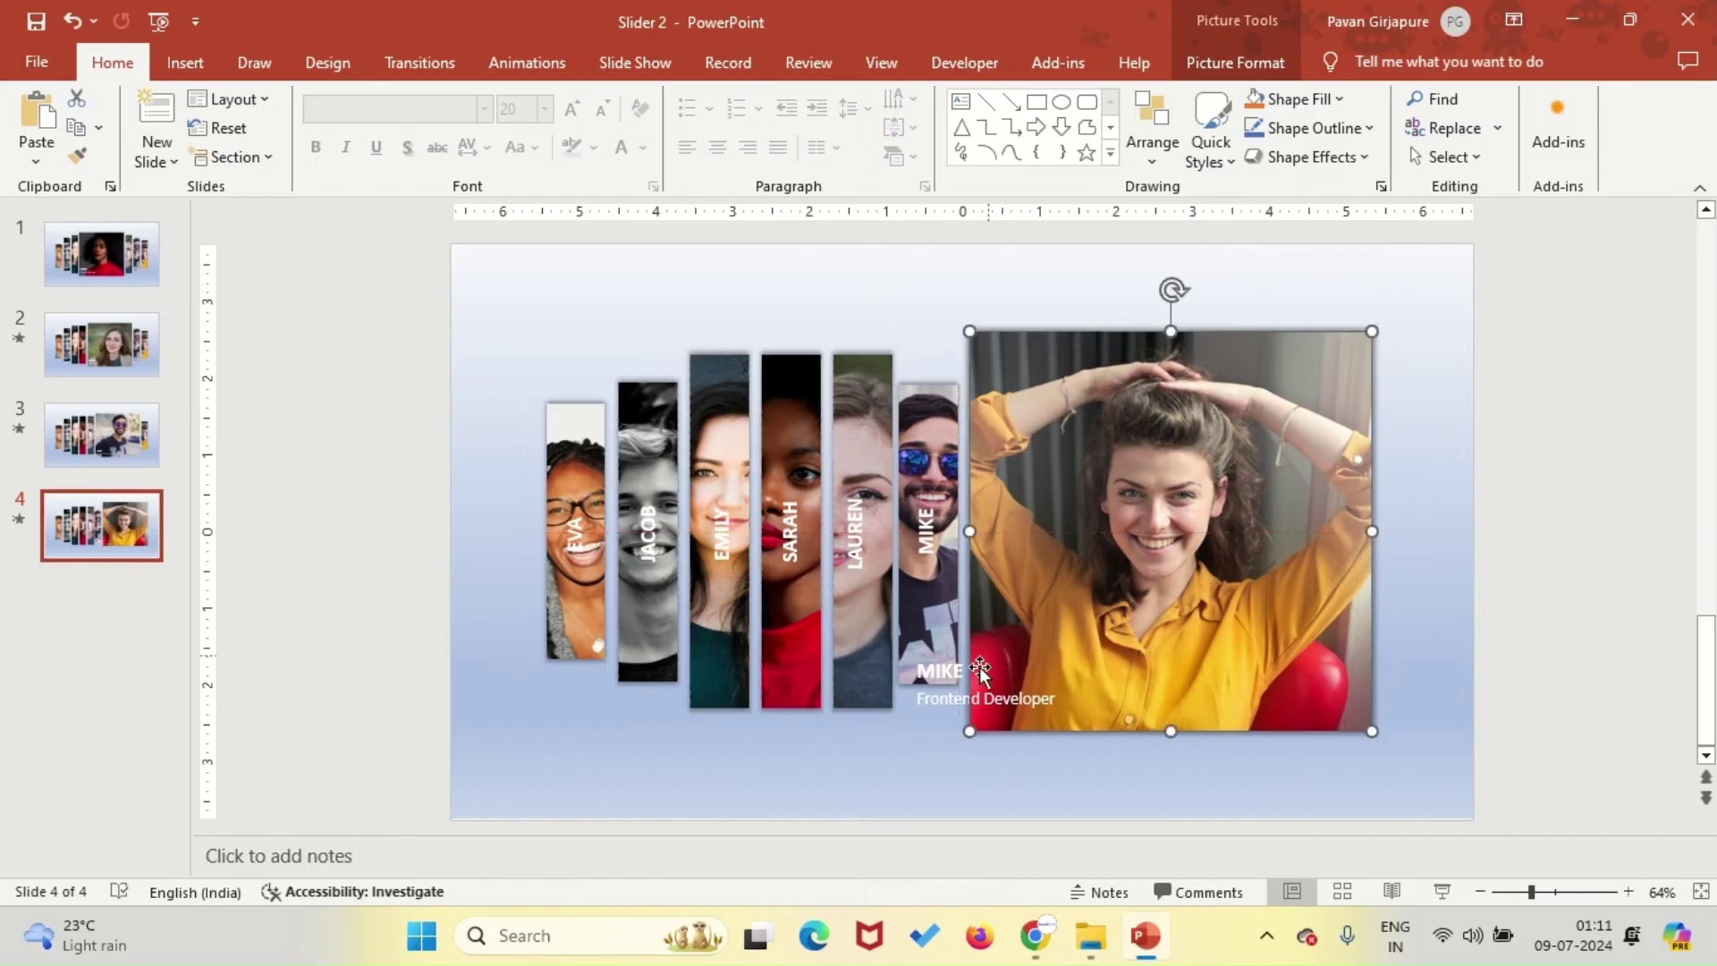
# Move the caption onto the photo, named ANGIE, with the subtitle HUMAN RESOURCES.
pyautogui.click(988, 687)
pyautogui.moveTo(988, 686); pyautogui.dragTo(1053, 686)
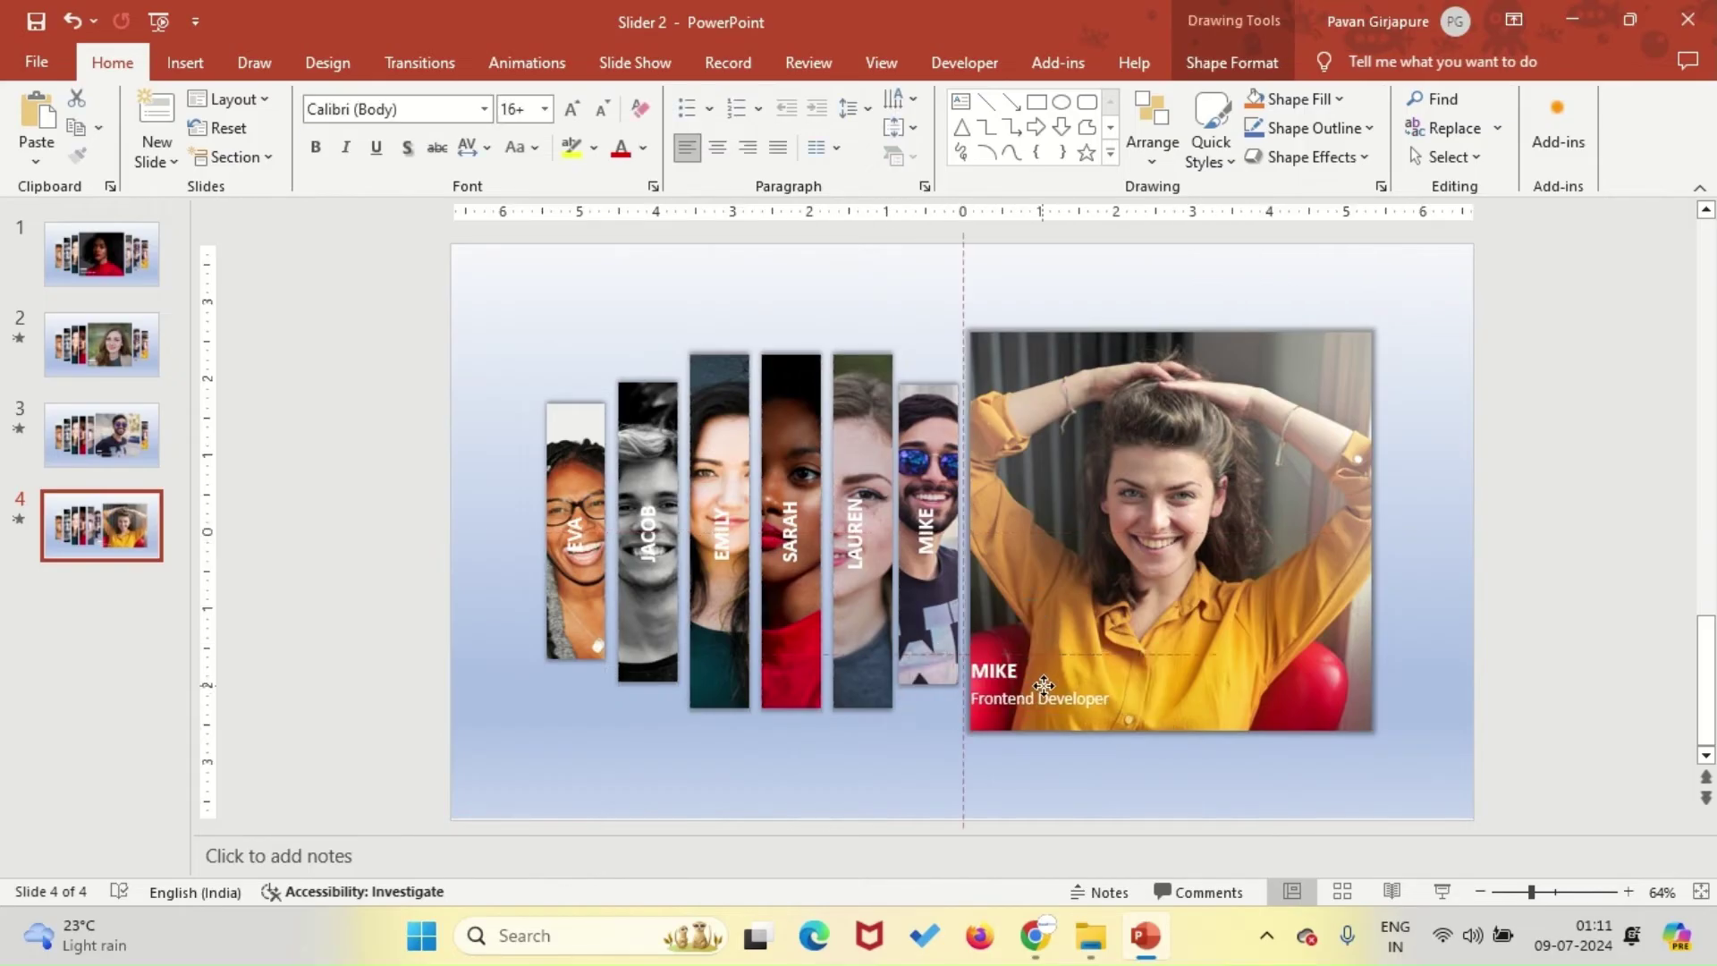
pyautogui.doubleClick(1016, 671)
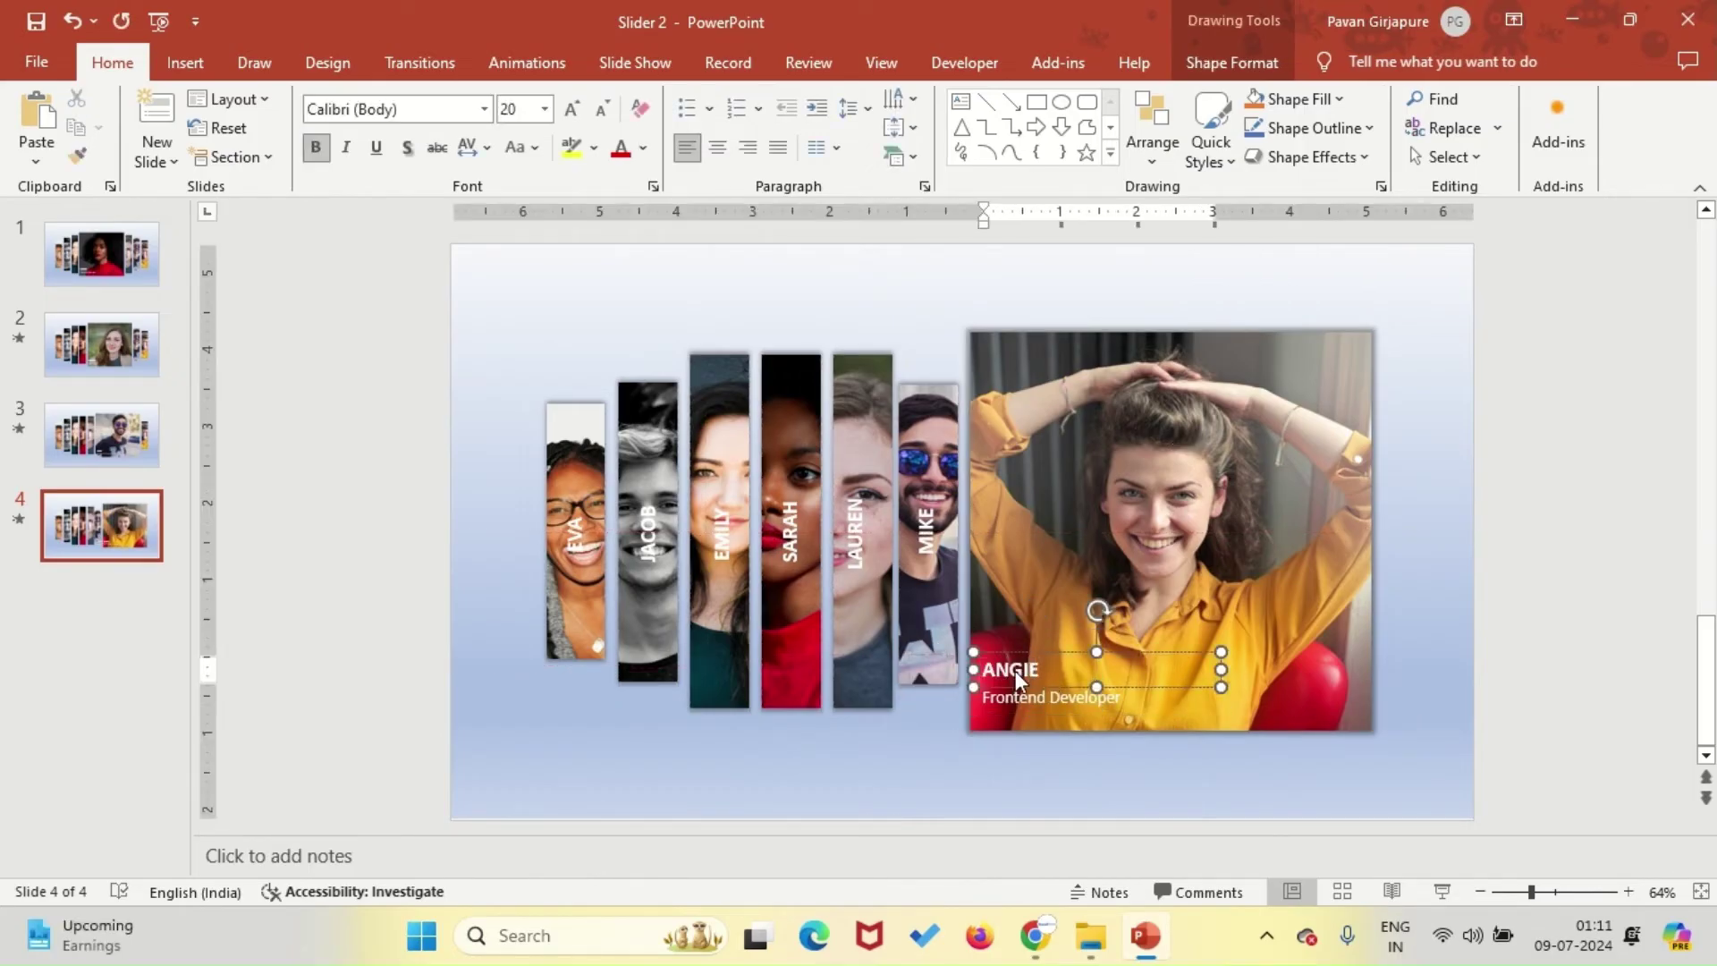
pyautogui.click(1017, 700)
pyautogui.tripleClick(1017, 700)
pyautogui.write('HUMAN RESOURCES')
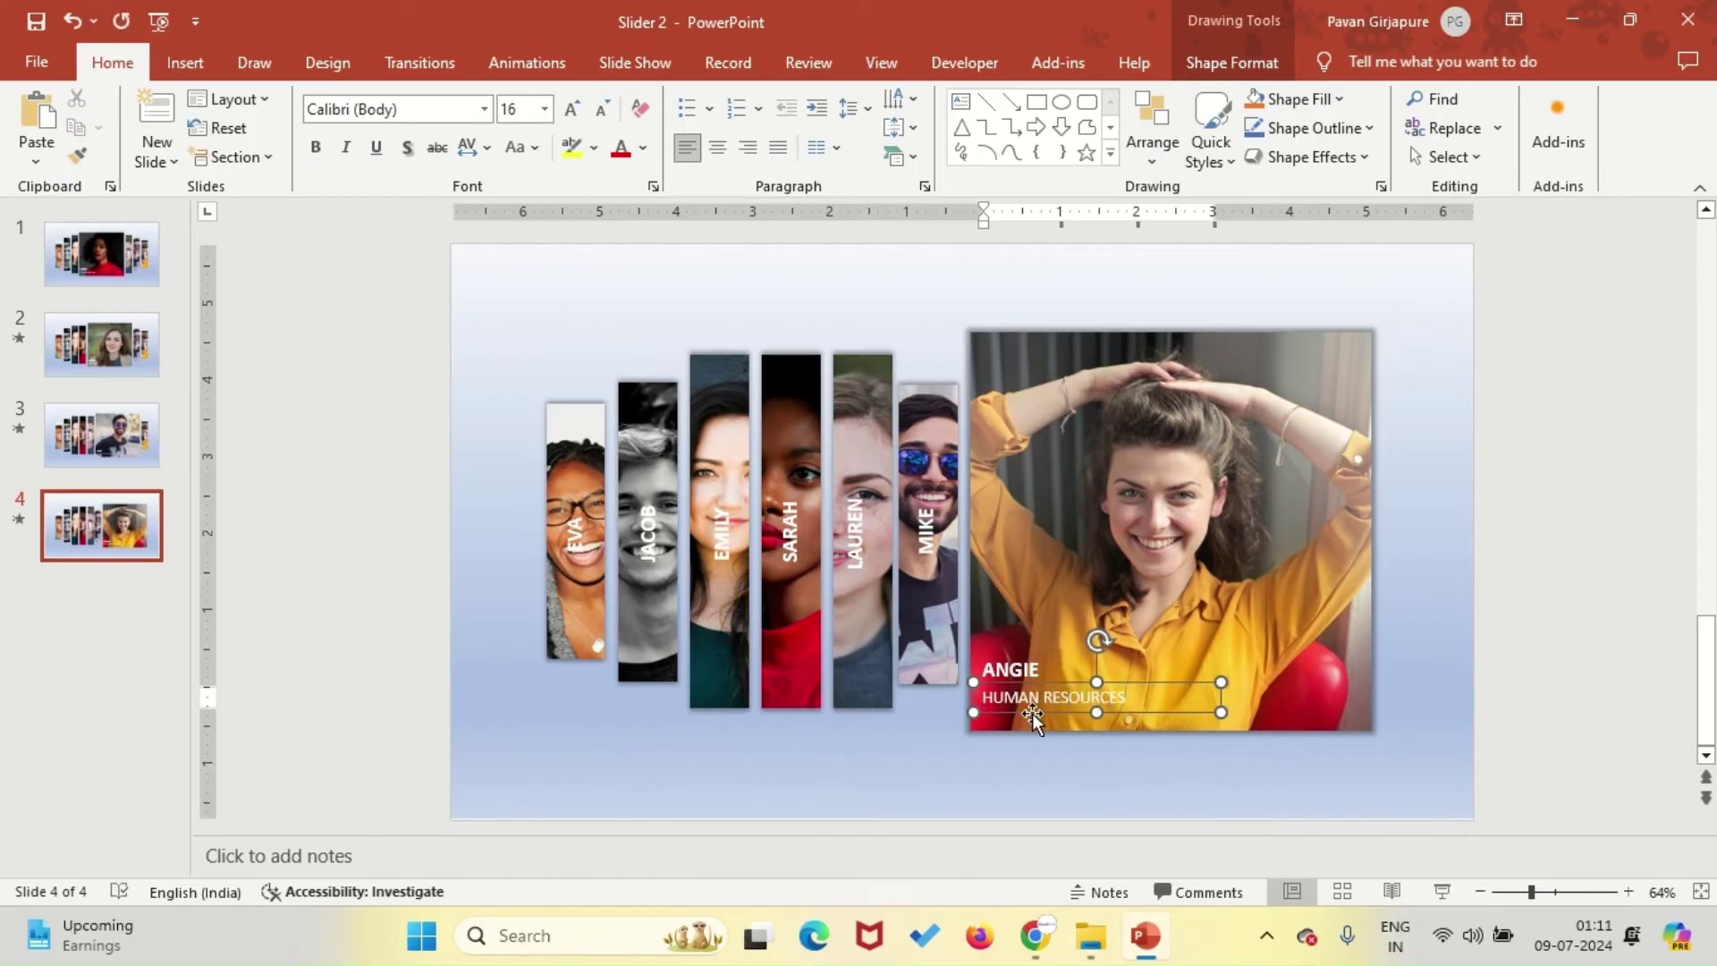
pyautogui.click(929, 765)
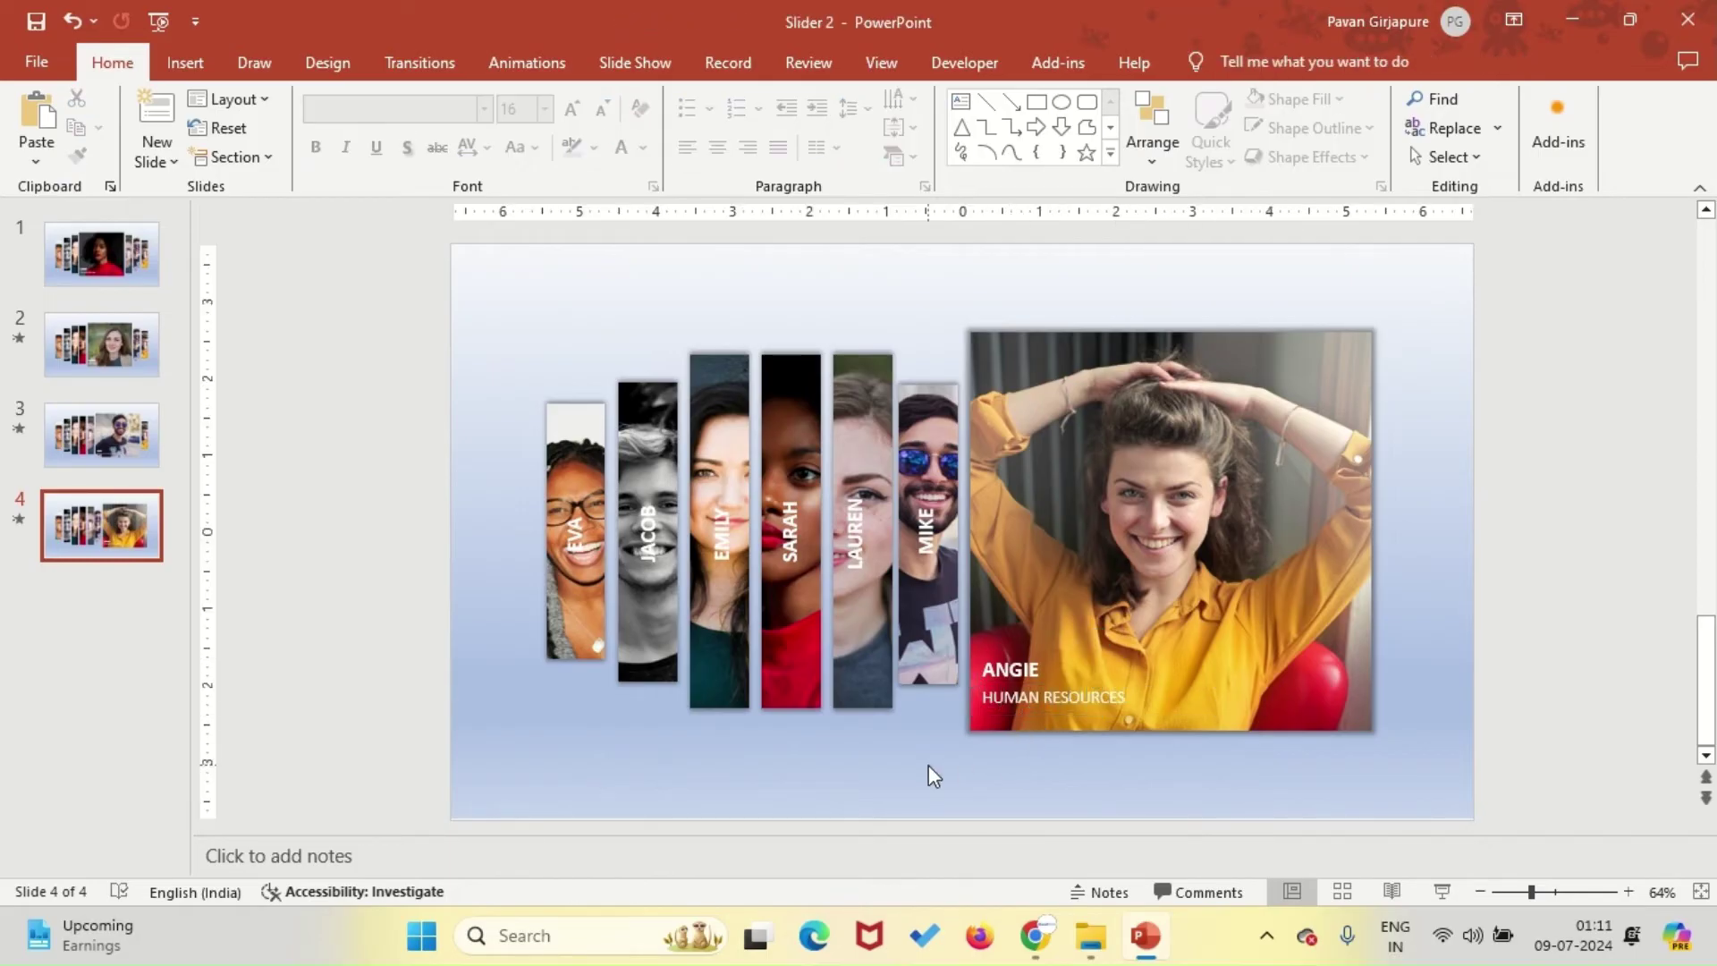
# Distribute slide 4's picture strips horizontally and align them on their middles.
pyautogui.click(556, 425)
pyautogui.keyDown('shift'); pyautogui.click(649, 407); pyautogui.keyUp('shift')
pyautogui.keyDown('shift'); pyautogui.click(720, 393); pyautogui.keyUp('shift')
pyautogui.keyDown('shift'); pyautogui.click(778, 375); pyautogui.keyUp('shift')
pyautogui.keyDown('shift'); pyautogui.click(859, 389); pyautogui.keyUp('shift')
pyautogui.keyDown('shift'); pyautogui.click(973, 407); pyautogui.keyUp('shift')
pyautogui.keyDown('shift'); pyautogui.click(952, 402); pyautogui.keyUp('shift')
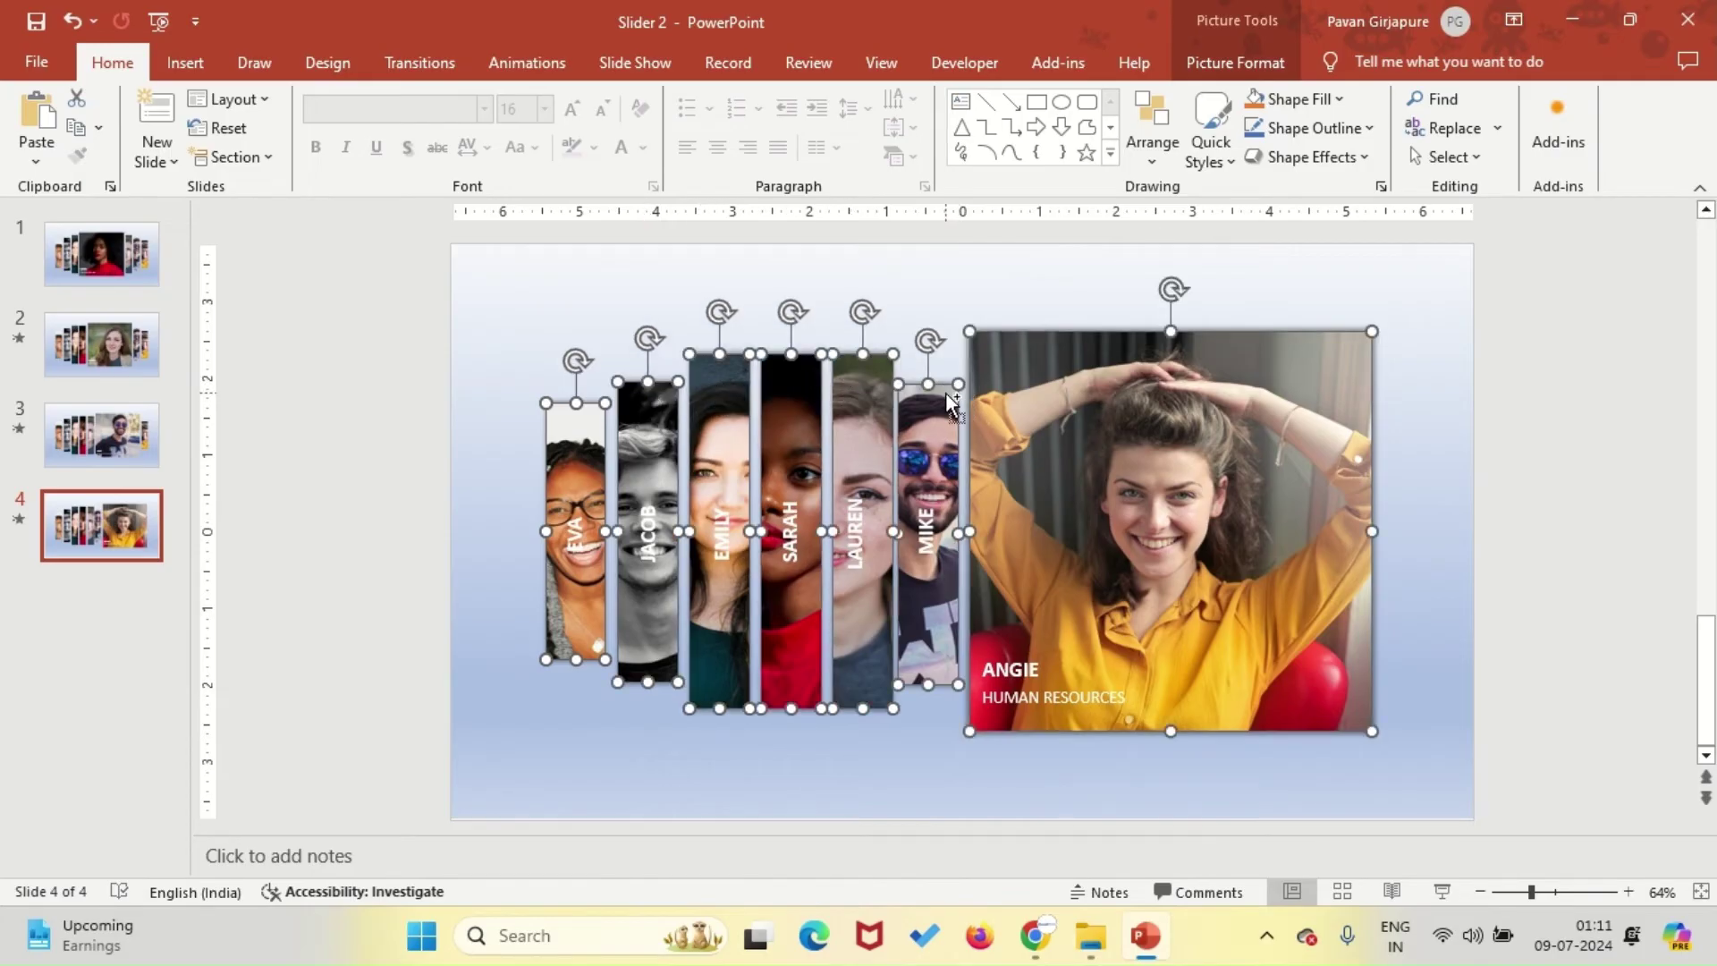
pyautogui.click(1229, 63)
pyautogui.click(1353, 98)
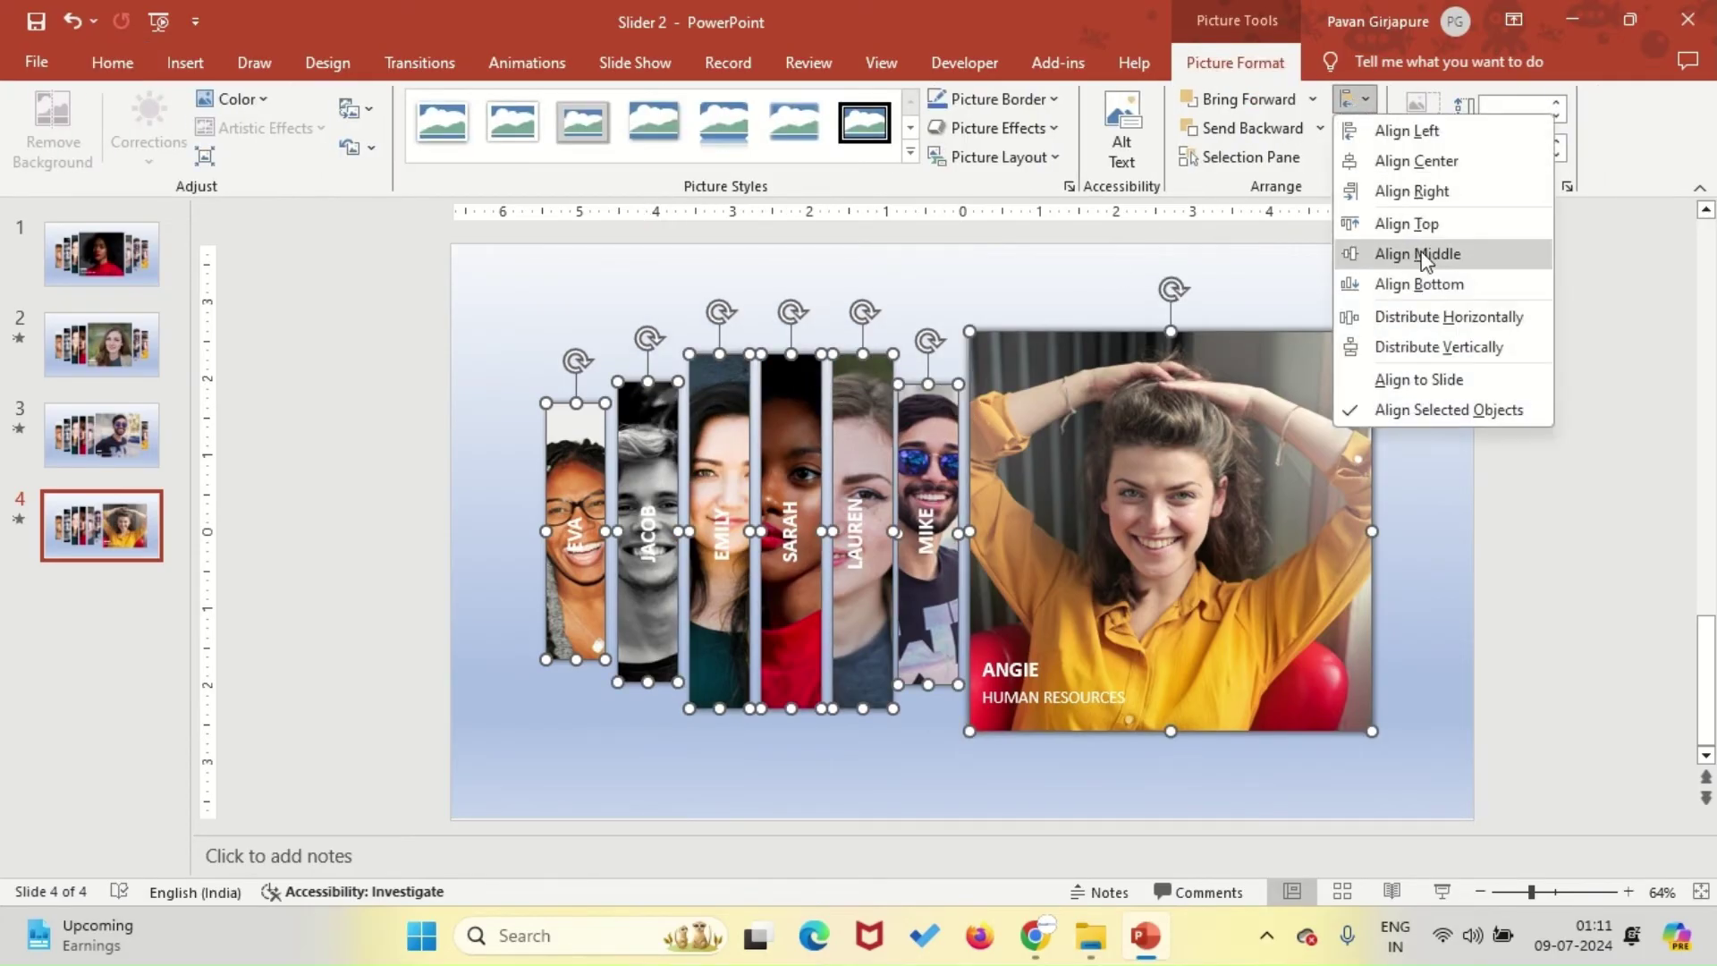
pyautogui.click(1424, 314)
pyautogui.click(1353, 99)
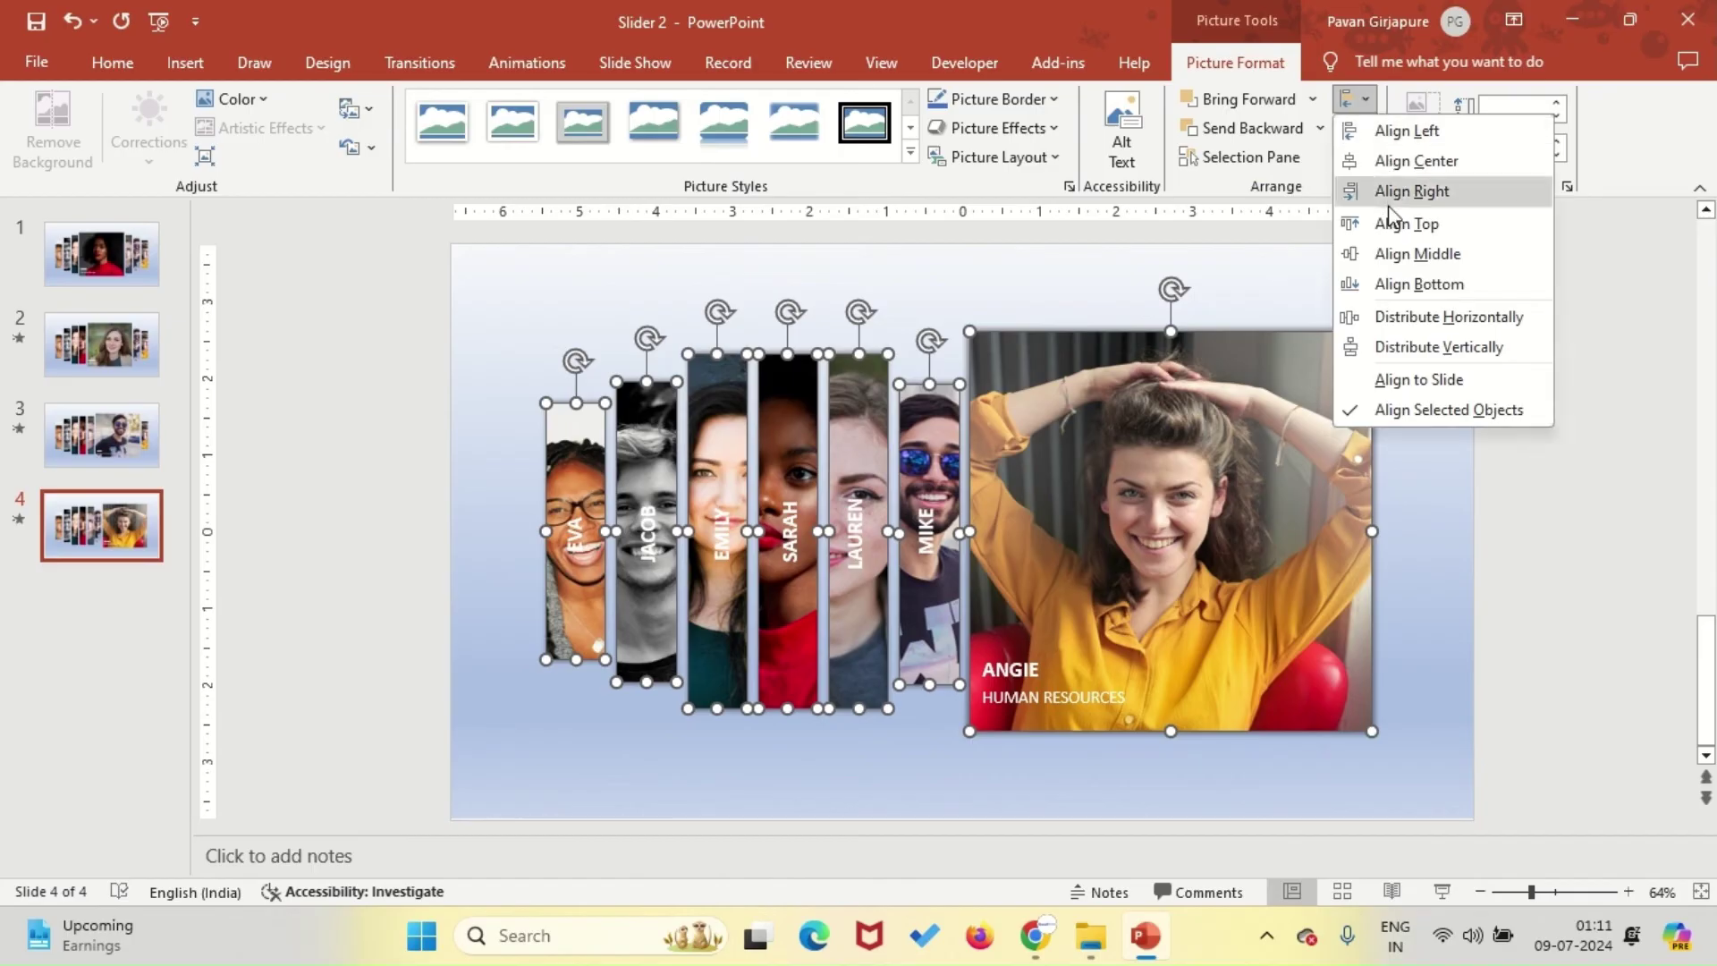
pyautogui.click(1402, 255)
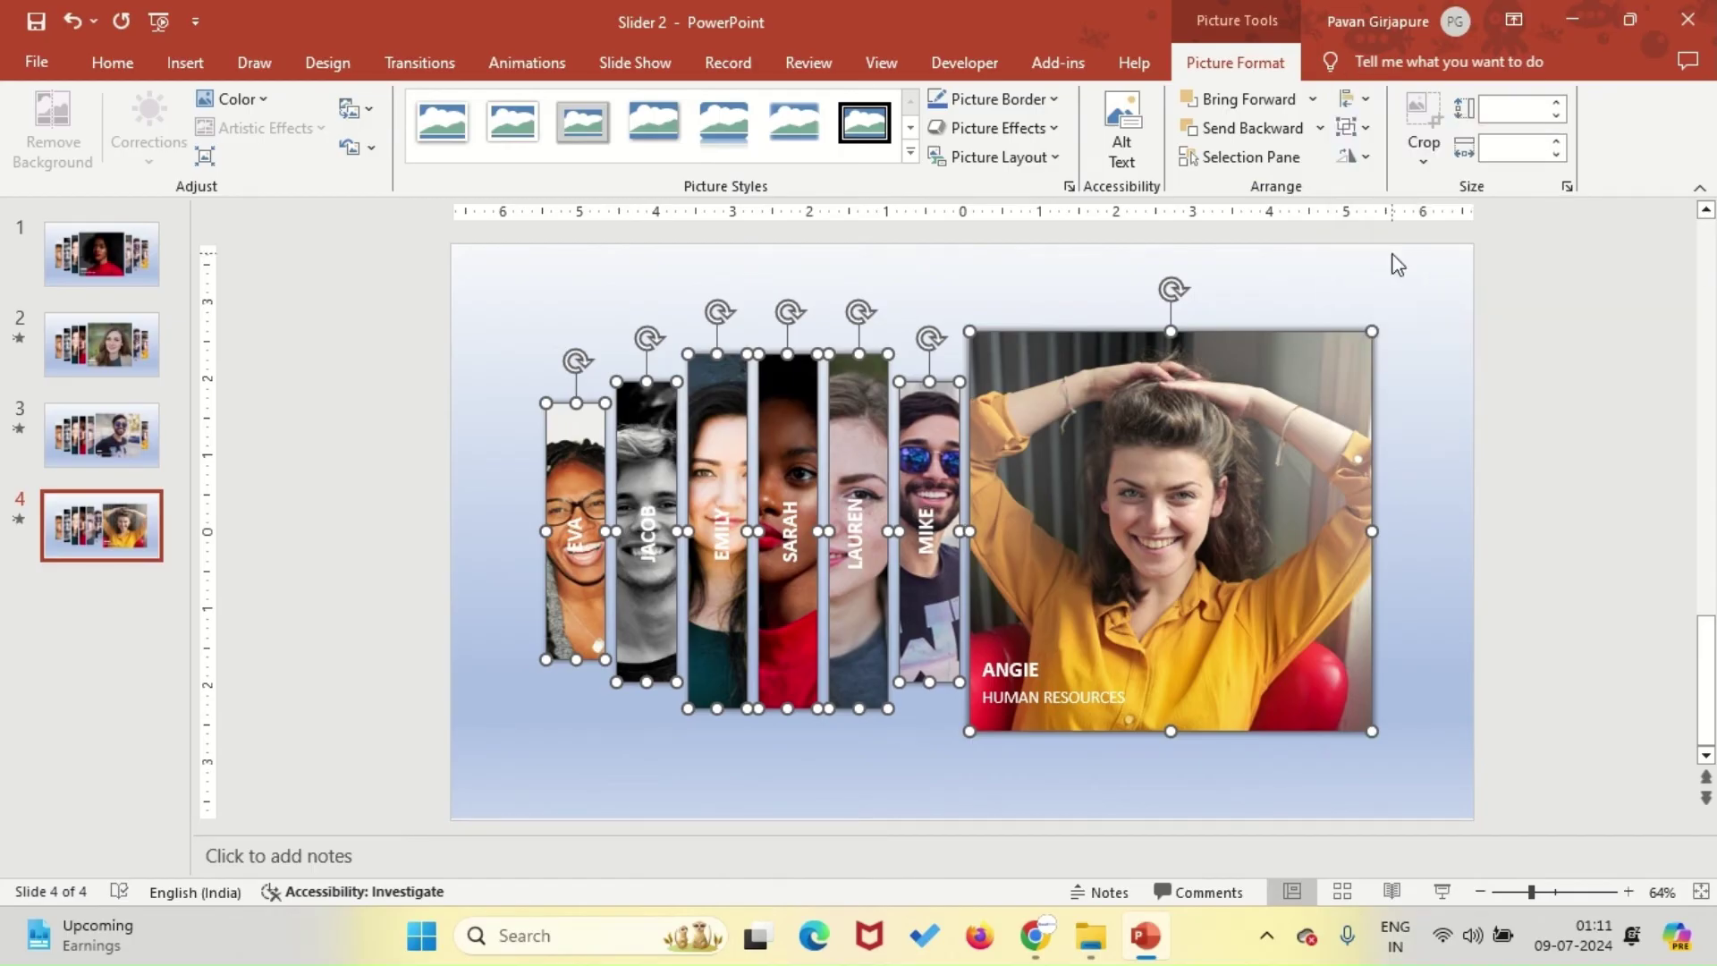
# Duplicate slide 1 and move the copy to the end as slide 5.
pyautogui.click(101, 254)
pyautogui.hotkey('ctrl', 'd')
pyautogui.moveTo(98, 344); pyautogui.dragTo(101, 617)
# Swap slide 5's large red-top photo for her strip from slide 4, placed beside LAUREN.
pyautogui.click(907, 450)
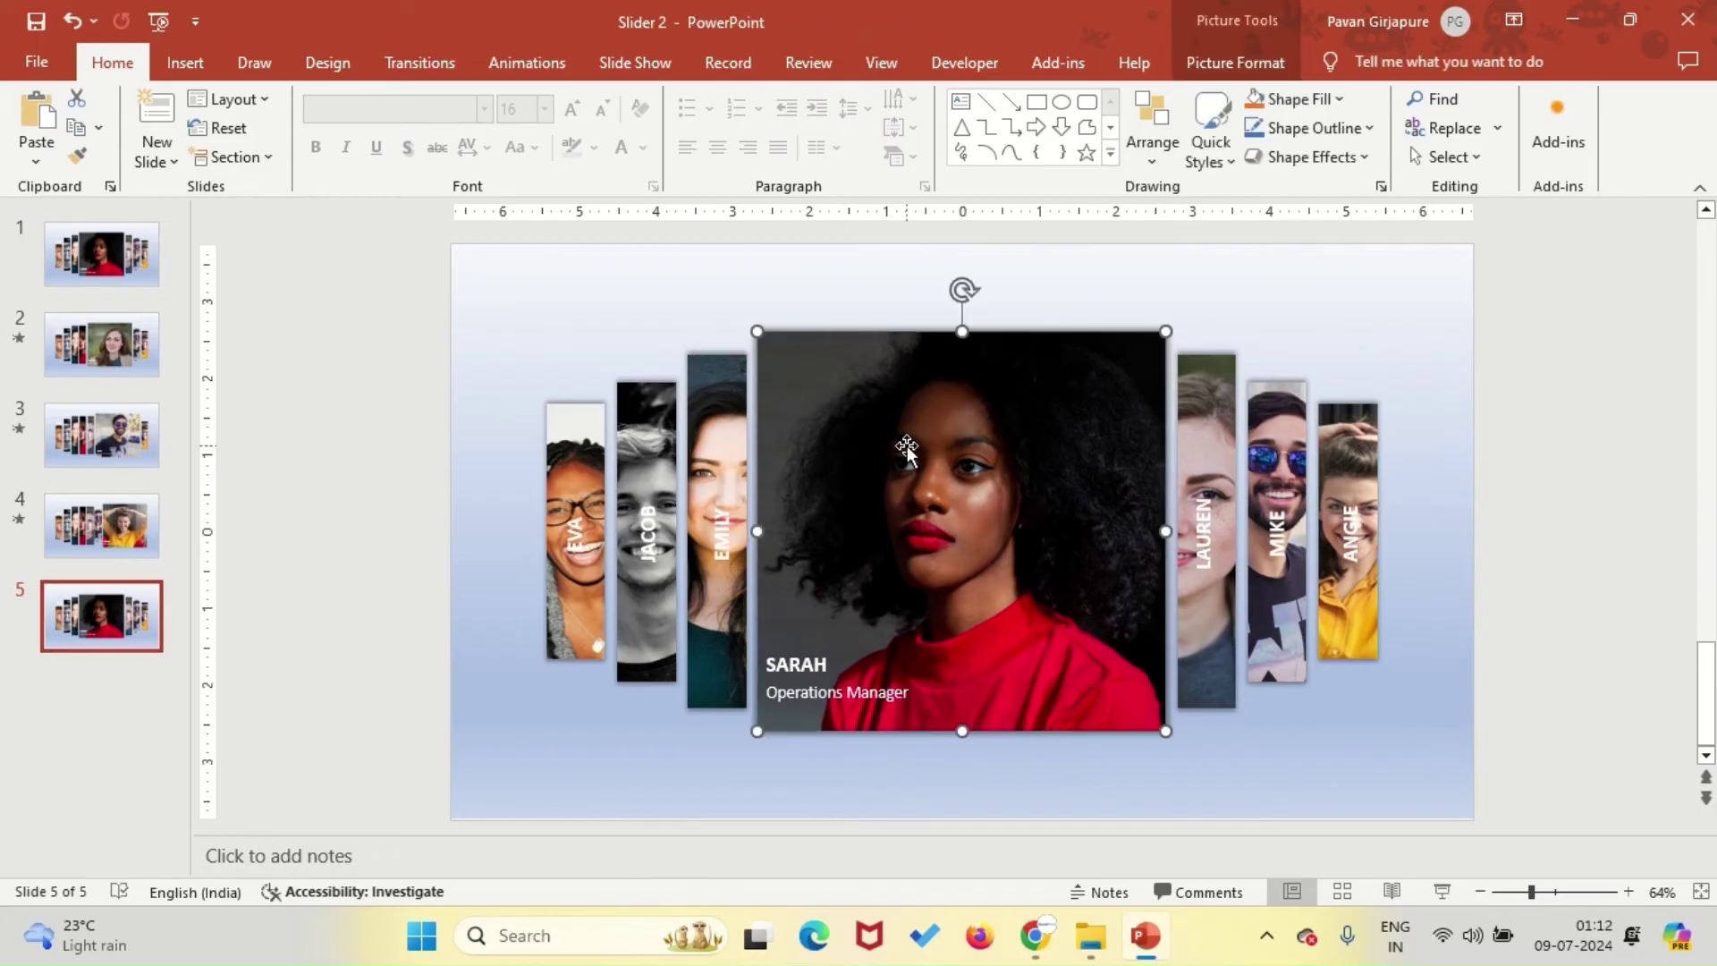
pyautogui.press('Delete')
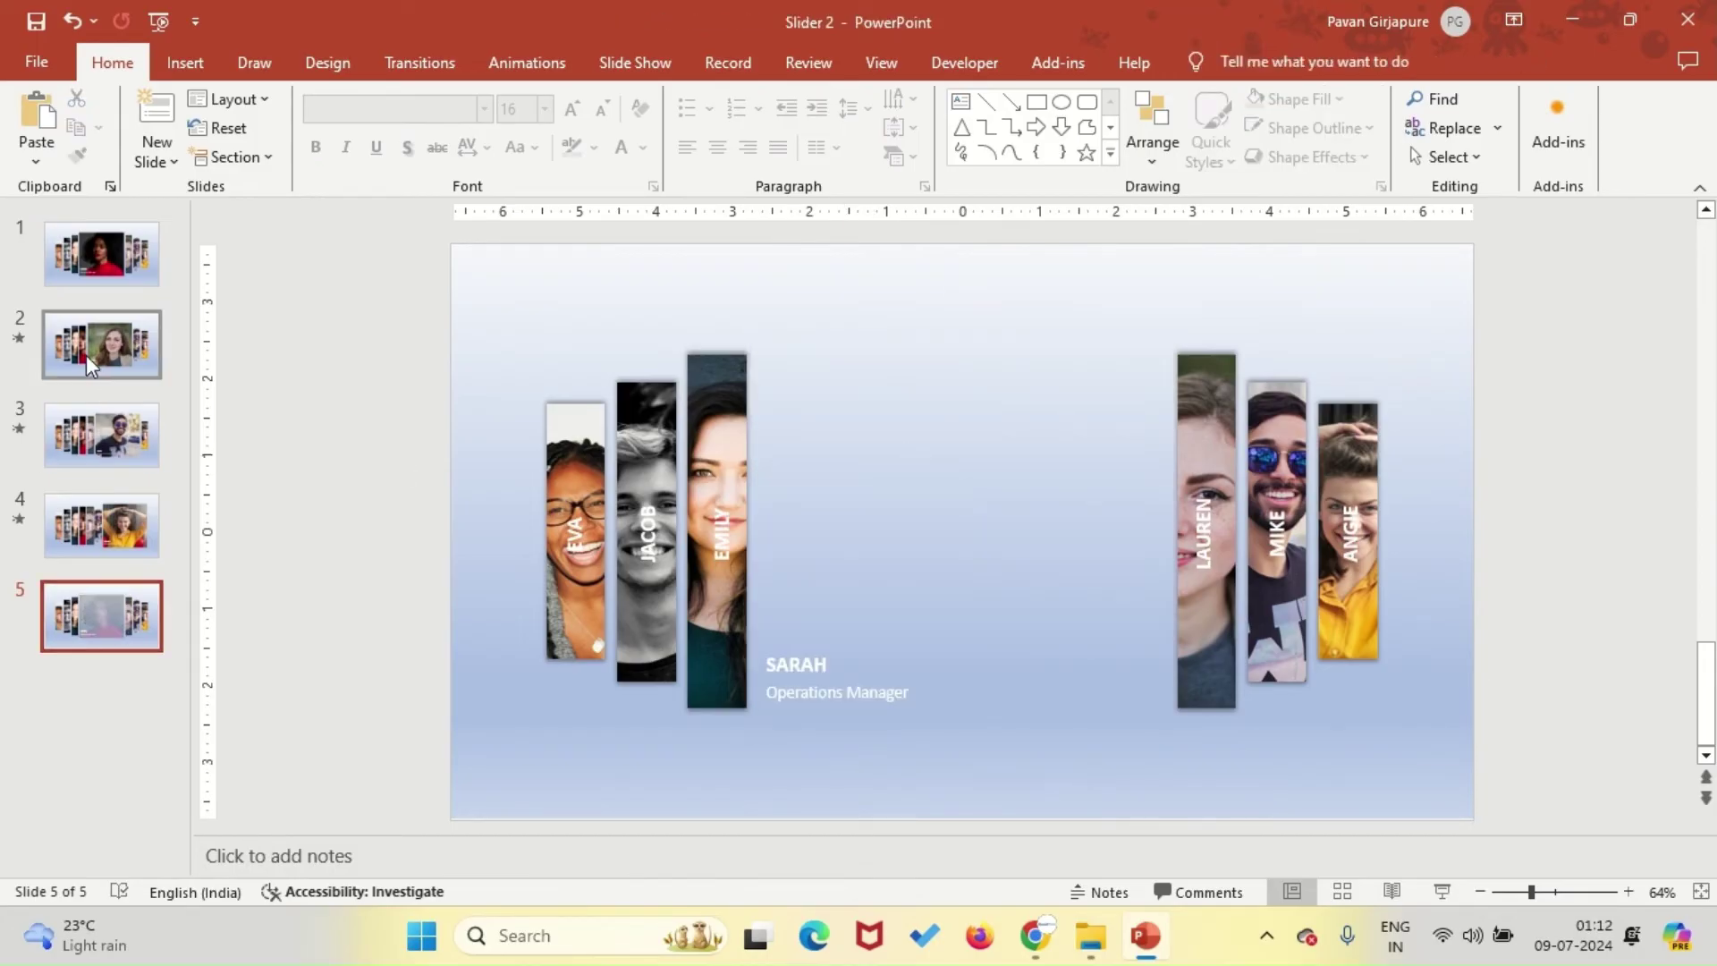
pyautogui.click(86, 541)
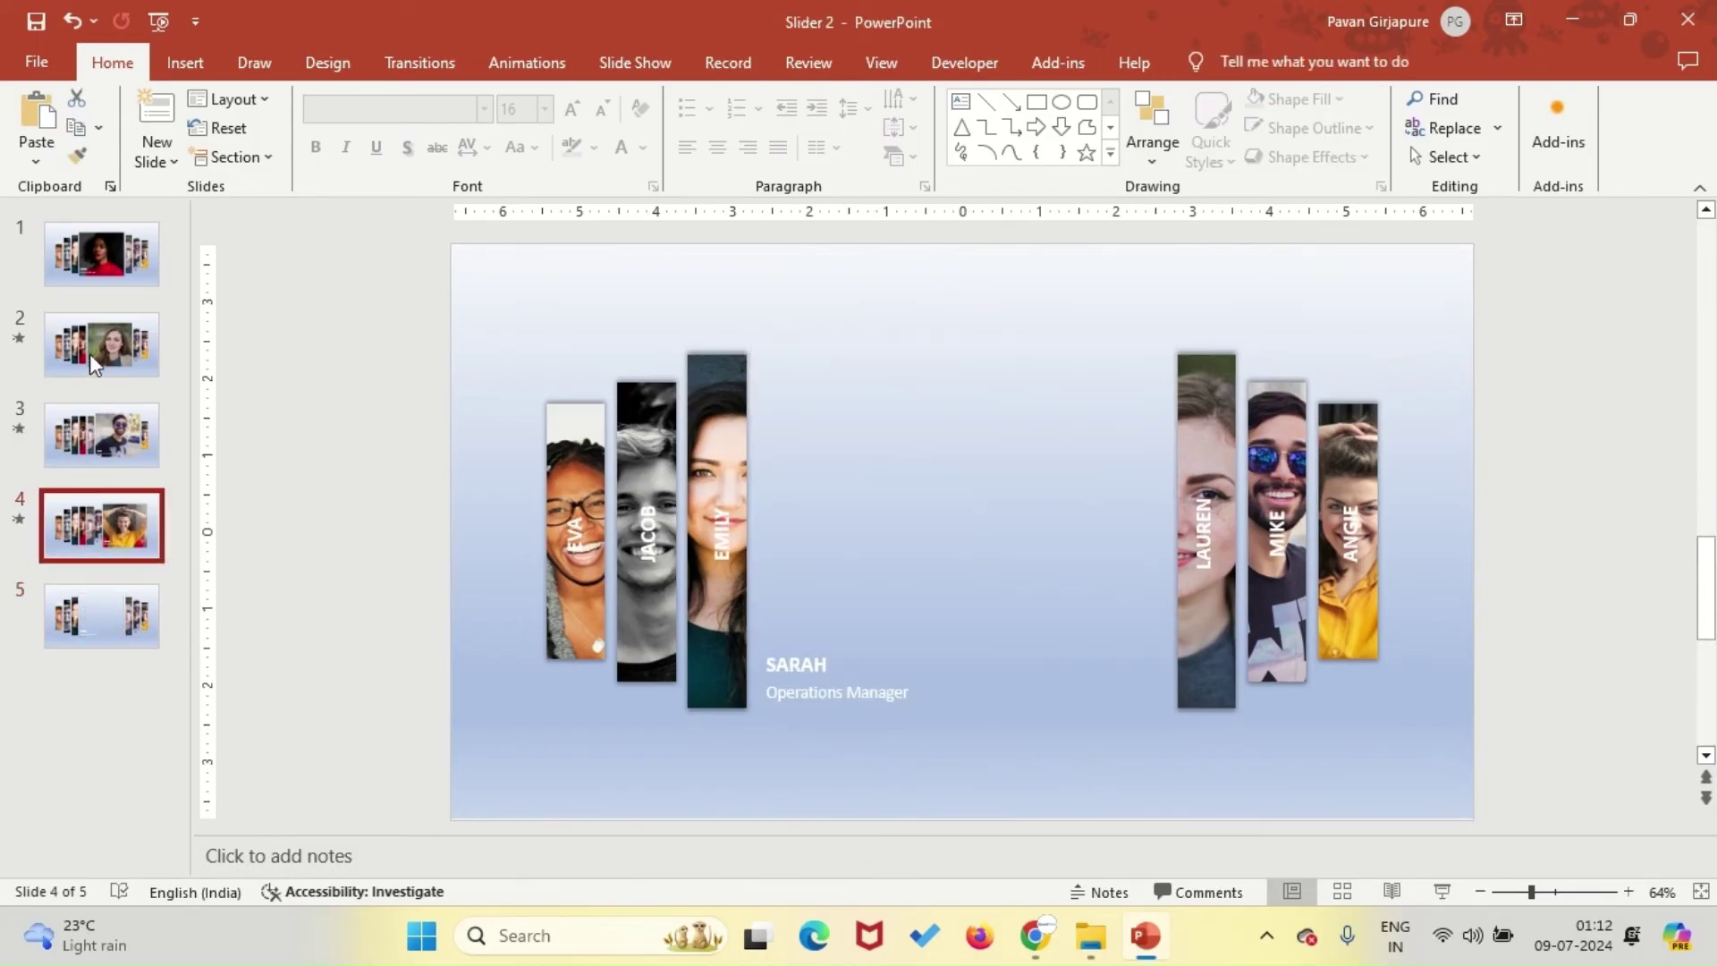
pyautogui.click(786, 356)
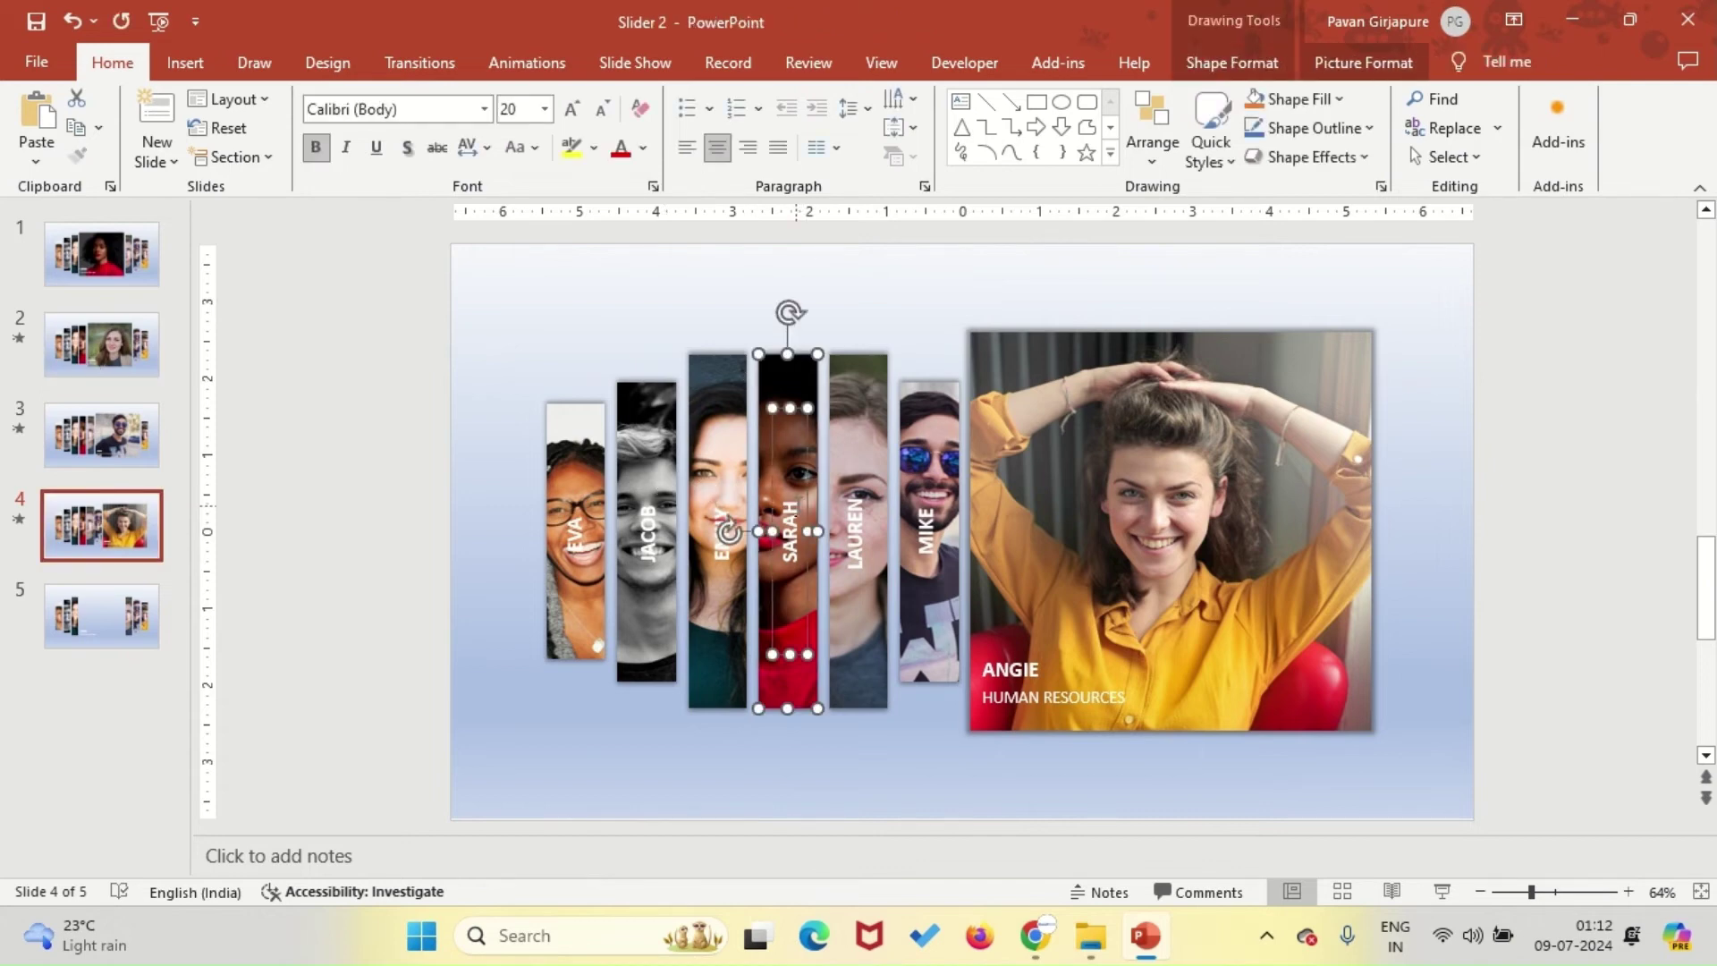
pyautogui.click(94, 619)
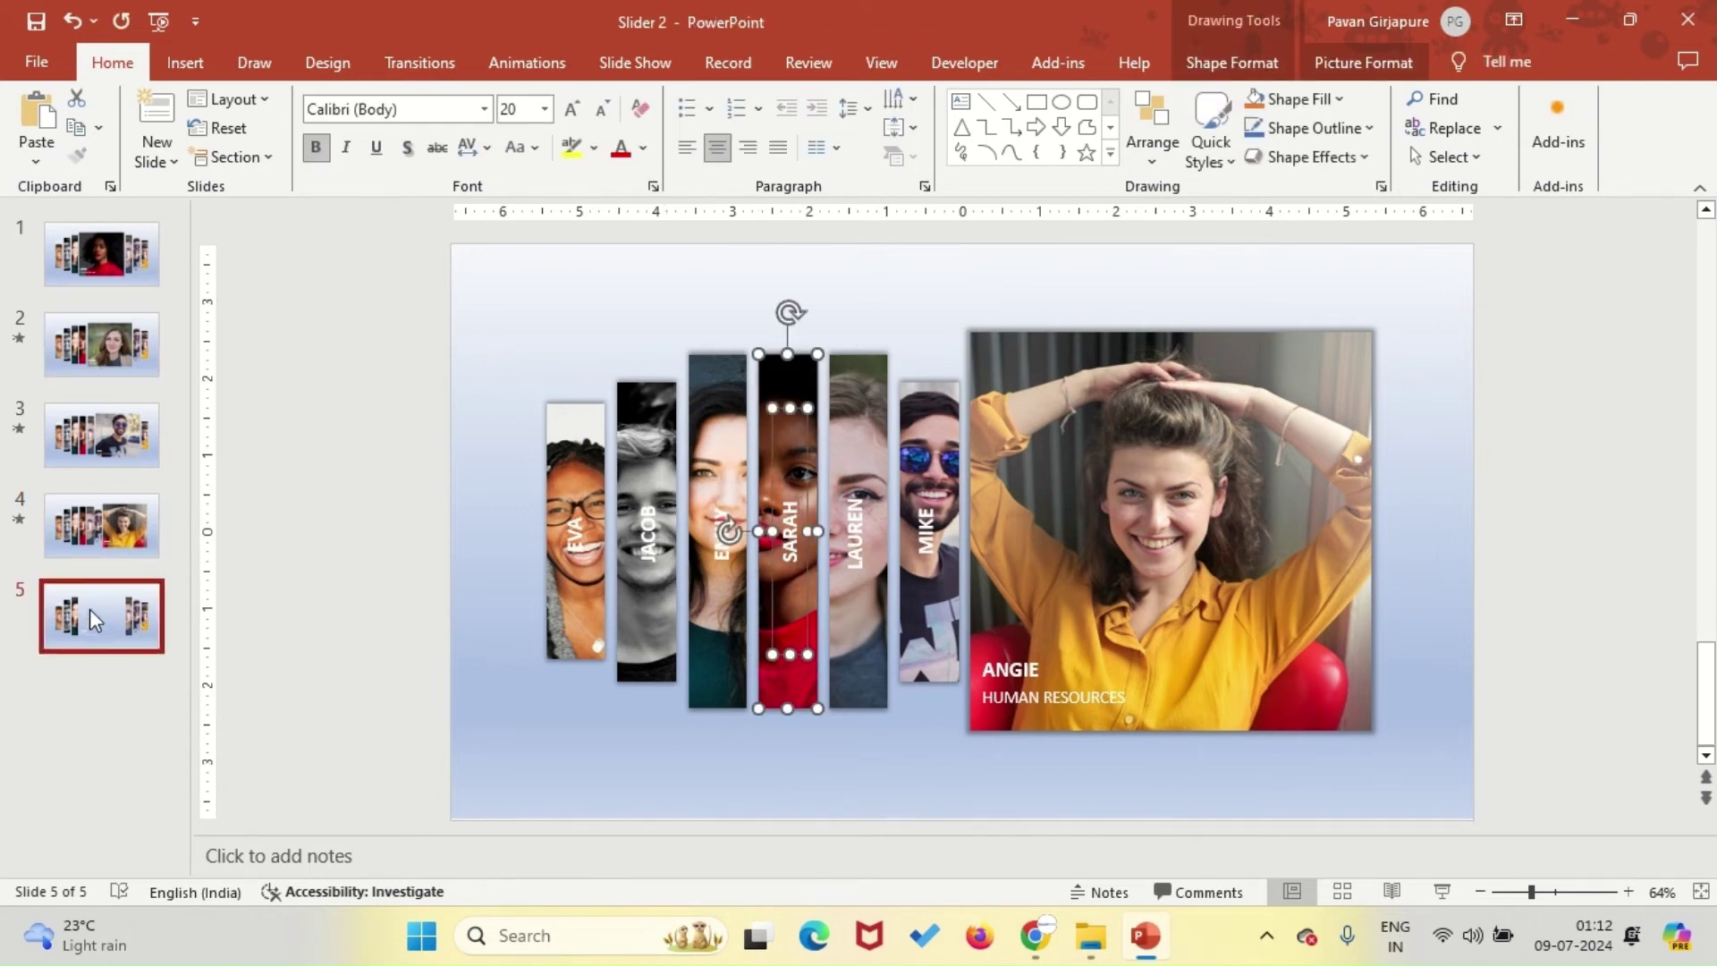
pyautogui.hotkey('ctrl', 'v')
pyautogui.moveTo(799, 386); pyautogui.dragTo(1149, 394)
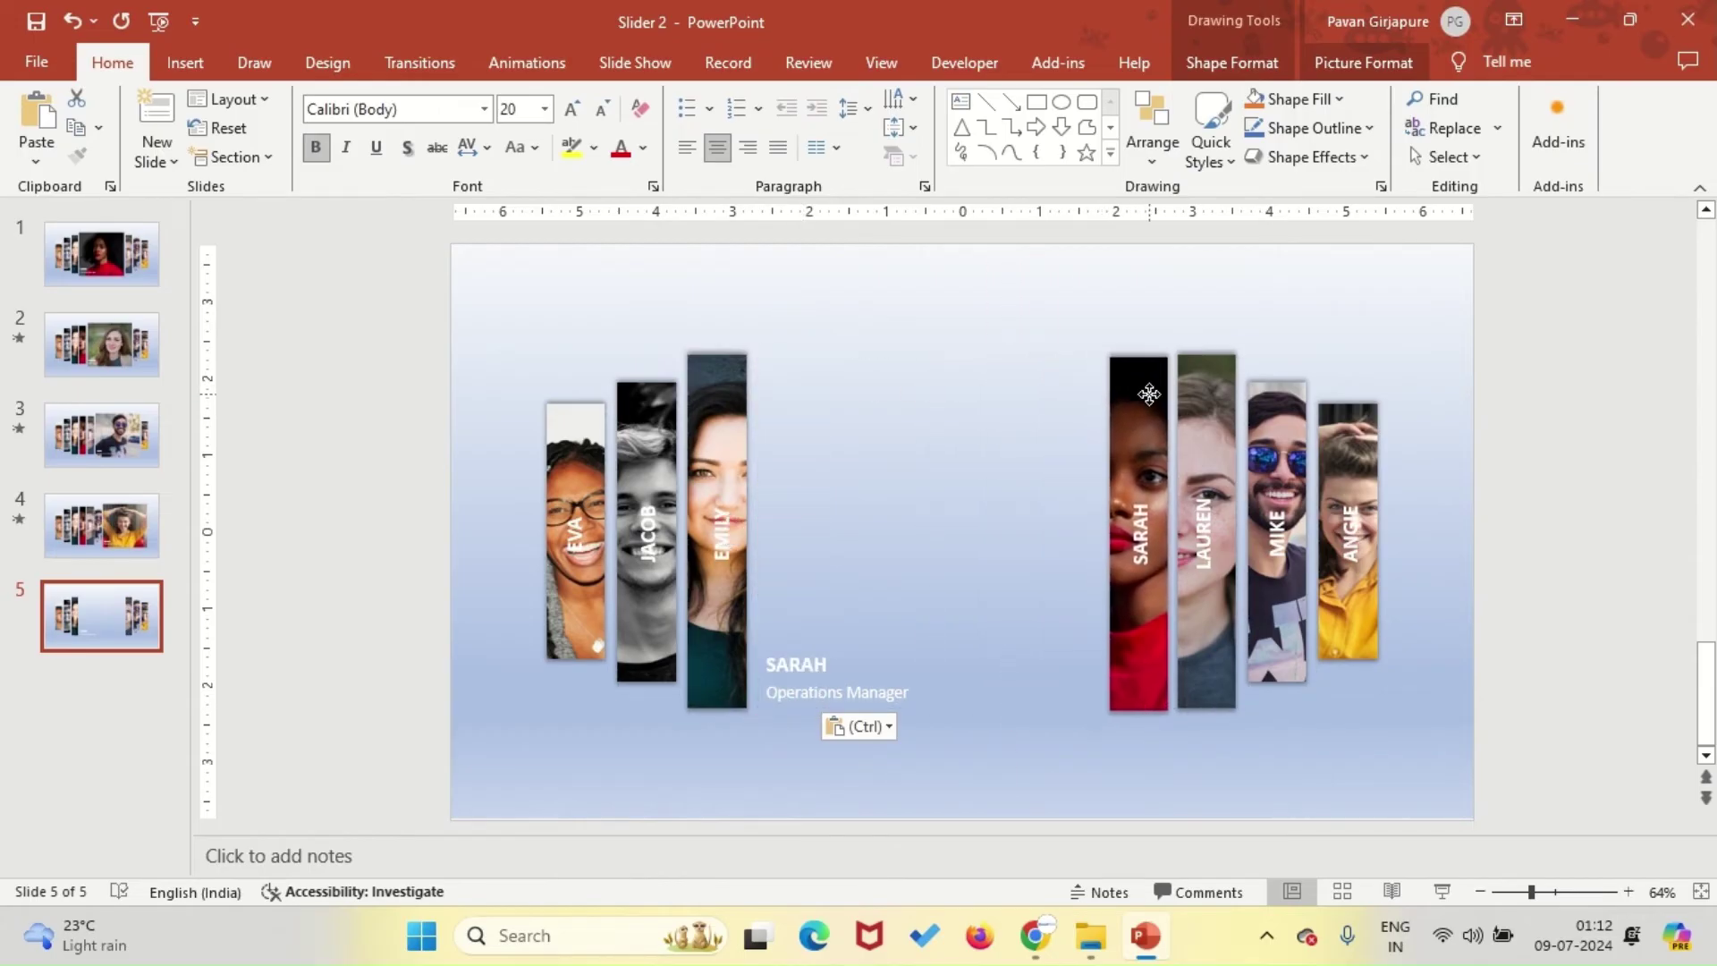
pyautogui.click(1010, 274)
pyautogui.click(735, 380)
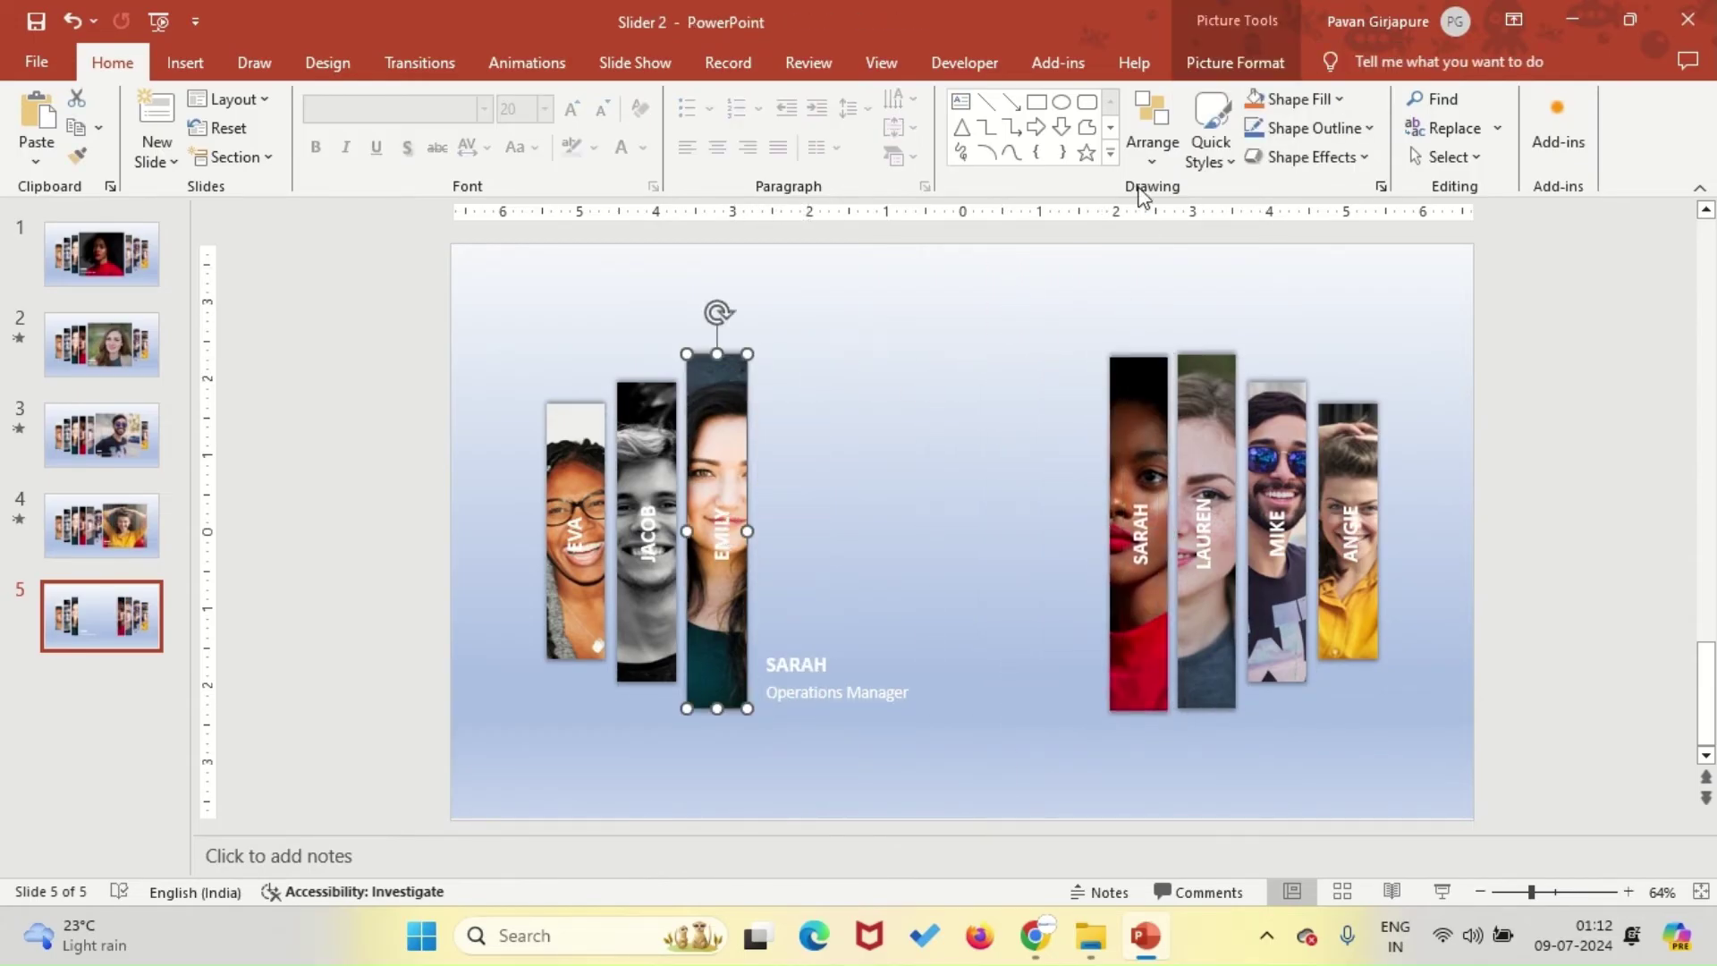
# Set the teal-top photo's height to 5.2" and crop its right edge wider.
pyautogui.click(1199, 64)
pyautogui.click(1533, 112)
pyautogui.write('5.2')
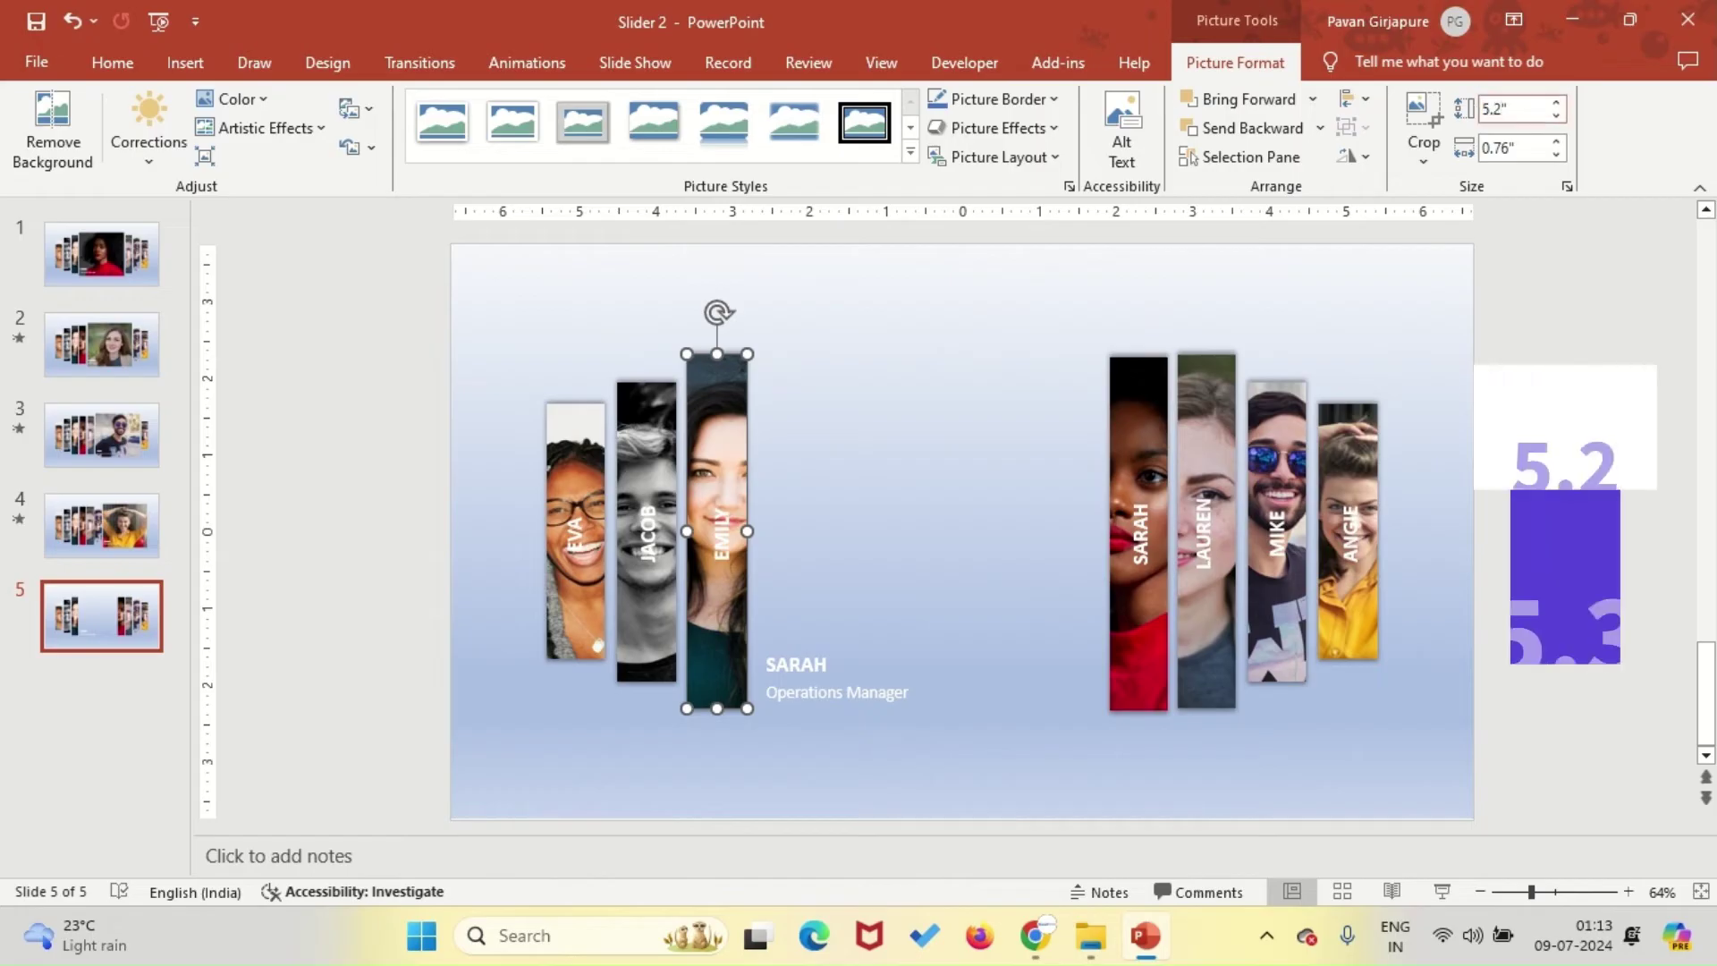
pyautogui.press('Return')
pyautogui.click(1350, 100)
pyautogui.click(1406, 114)
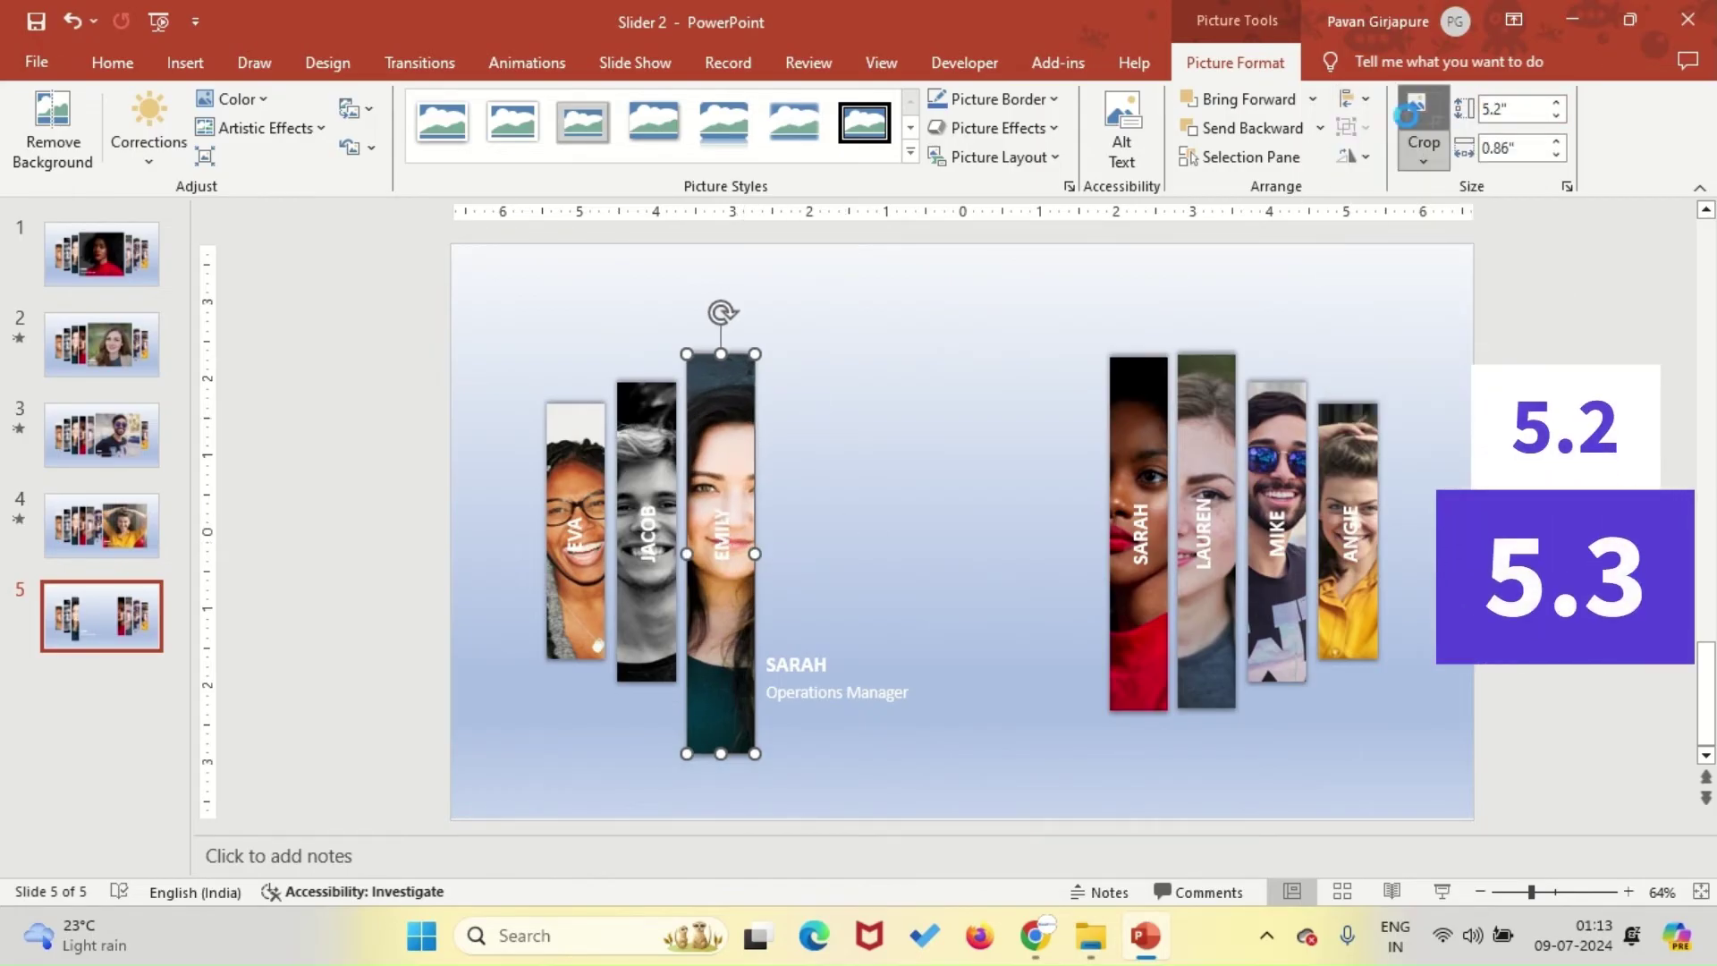
pyautogui.moveTo(755, 554); pyautogui.dragTo(910, 554)
pyautogui.press('Escape')
# Centre the enlarged photo between the strip groups and align it to the vertical middle.
pyautogui.rightClick(809, 383)
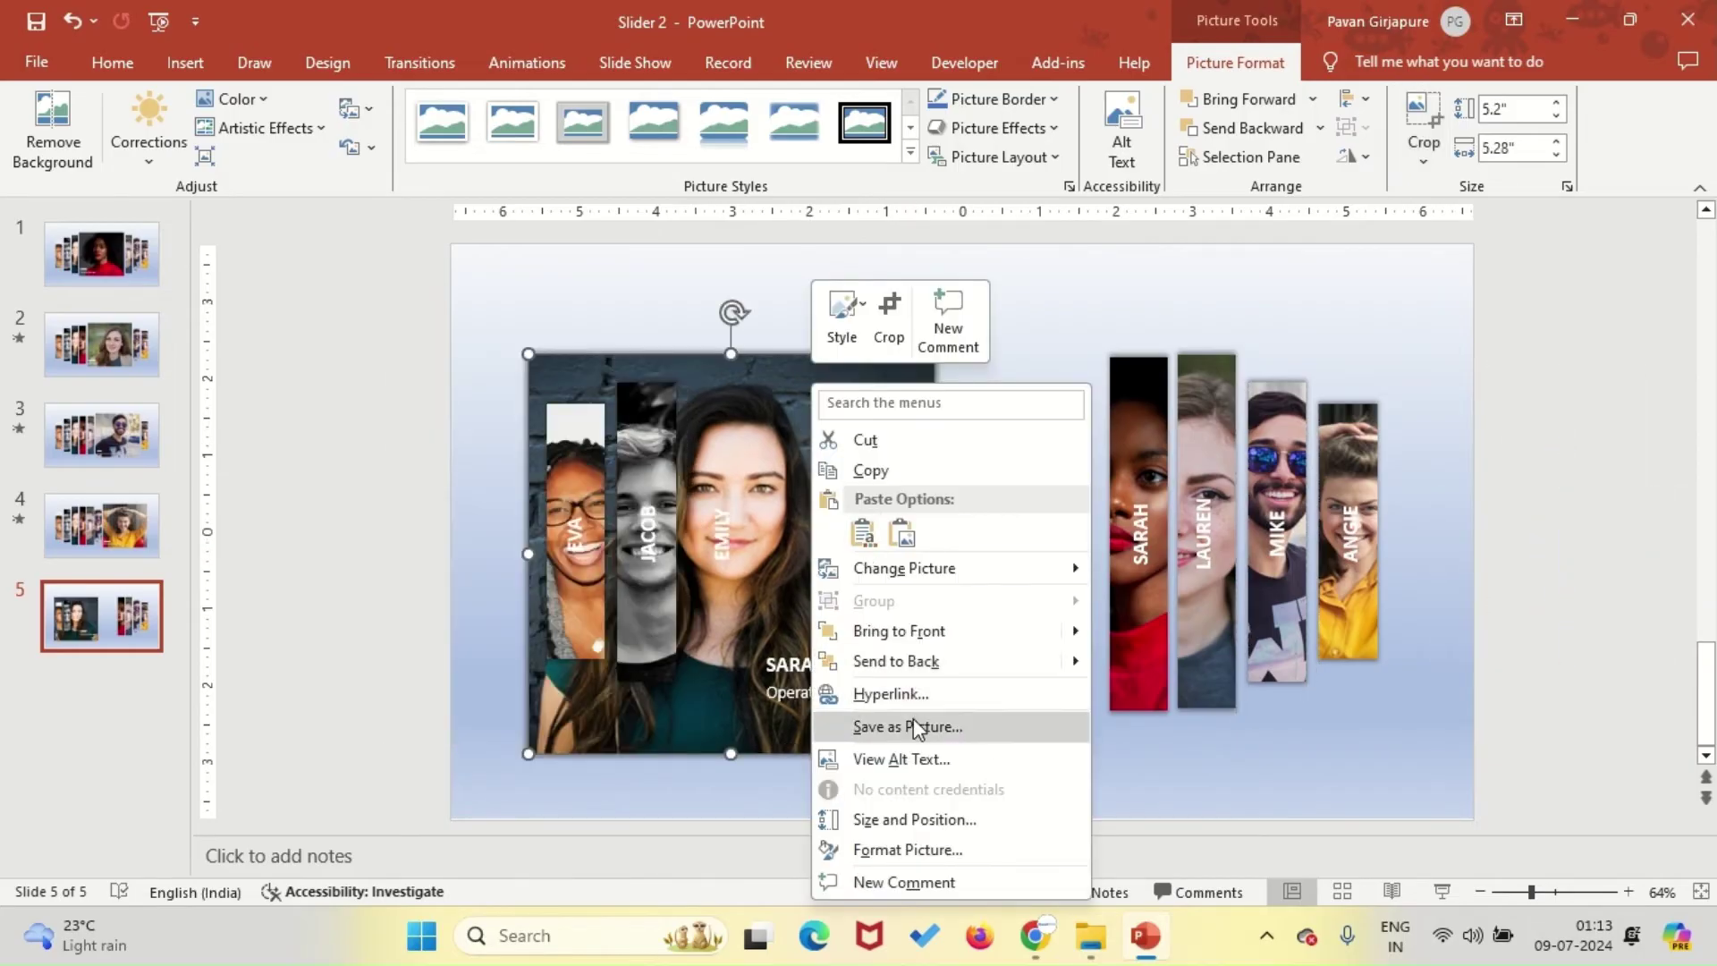
pyautogui.press('Escape')
pyautogui.moveTo(807, 401); pyautogui.dragTo(973, 379)
pyautogui.click(1354, 99)
pyautogui.click(1415, 262)
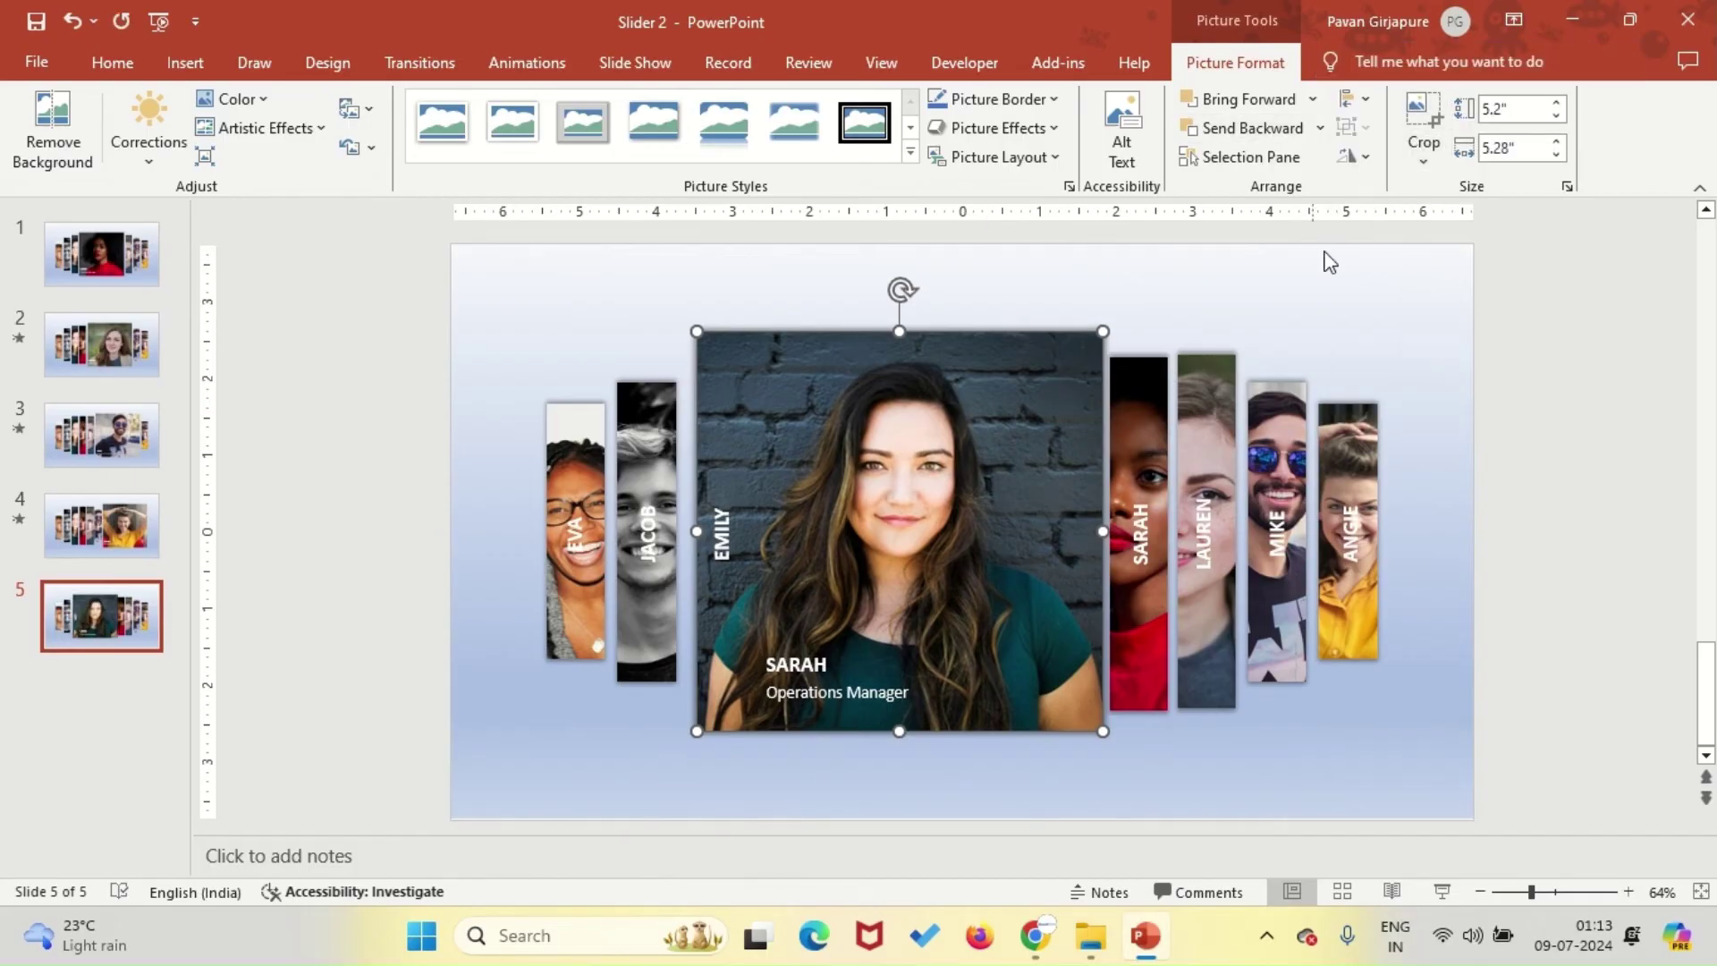
pyautogui.click(1433, 313)
pyautogui.click(857, 403)
pyautogui.press('Left')
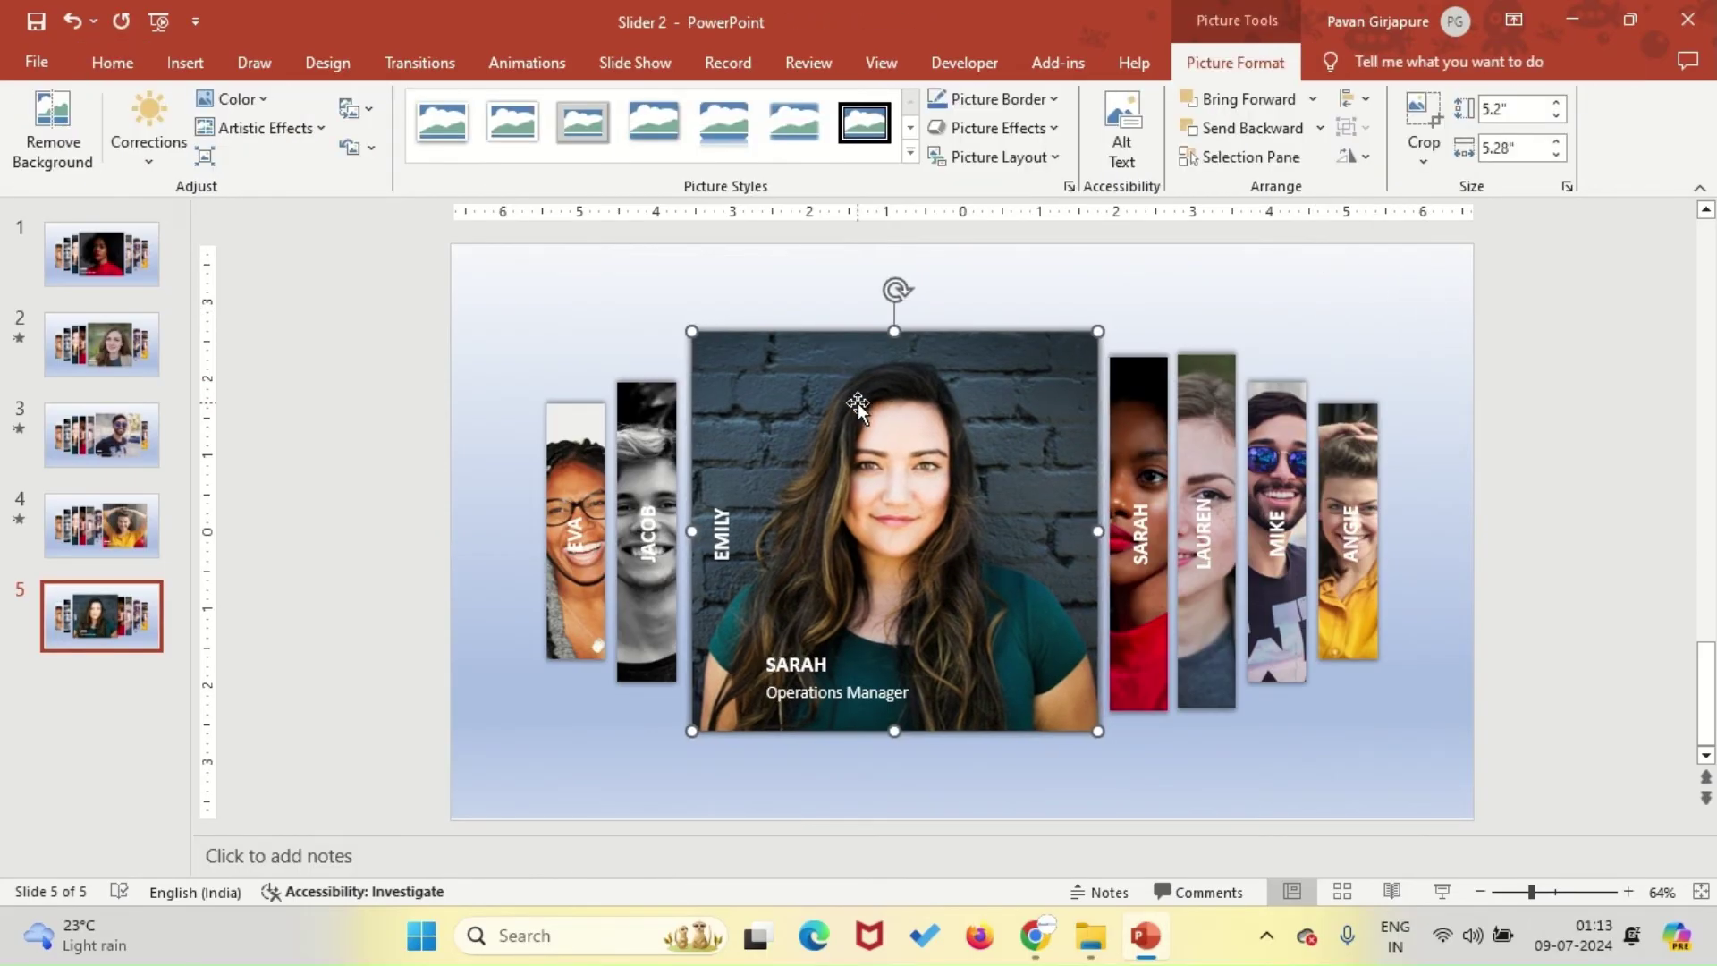
pyautogui.click(720, 534)
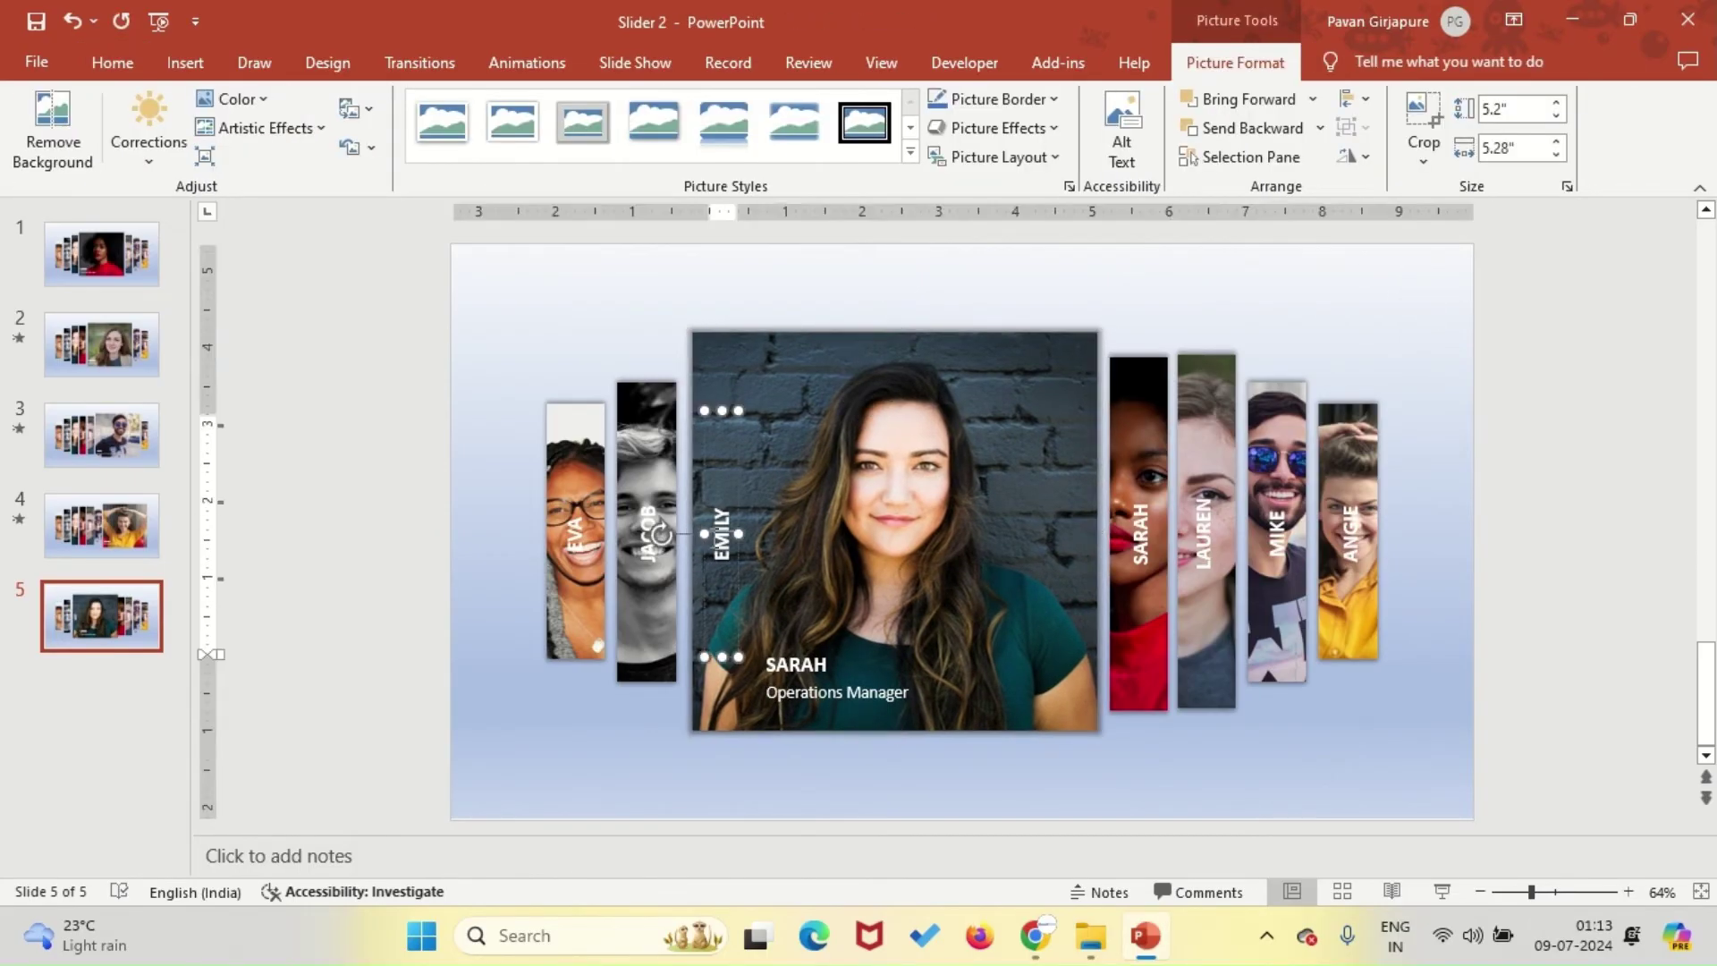
# Replace the caption's name with the copied name, pasted as plain text.
pyautogui.click(796, 664)
pyautogui.doubleClick(796, 664)
pyautogui.write('EMILY')
pyautogui.hotkey('ctrl', 'z')
pyautogui.rightClick(824, 667)
pyautogui.click(1007, 260)
# Delete the red-top strip's label and move the teal-top photo's vertical label onto that strip.
pyautogui.click(724, 525)
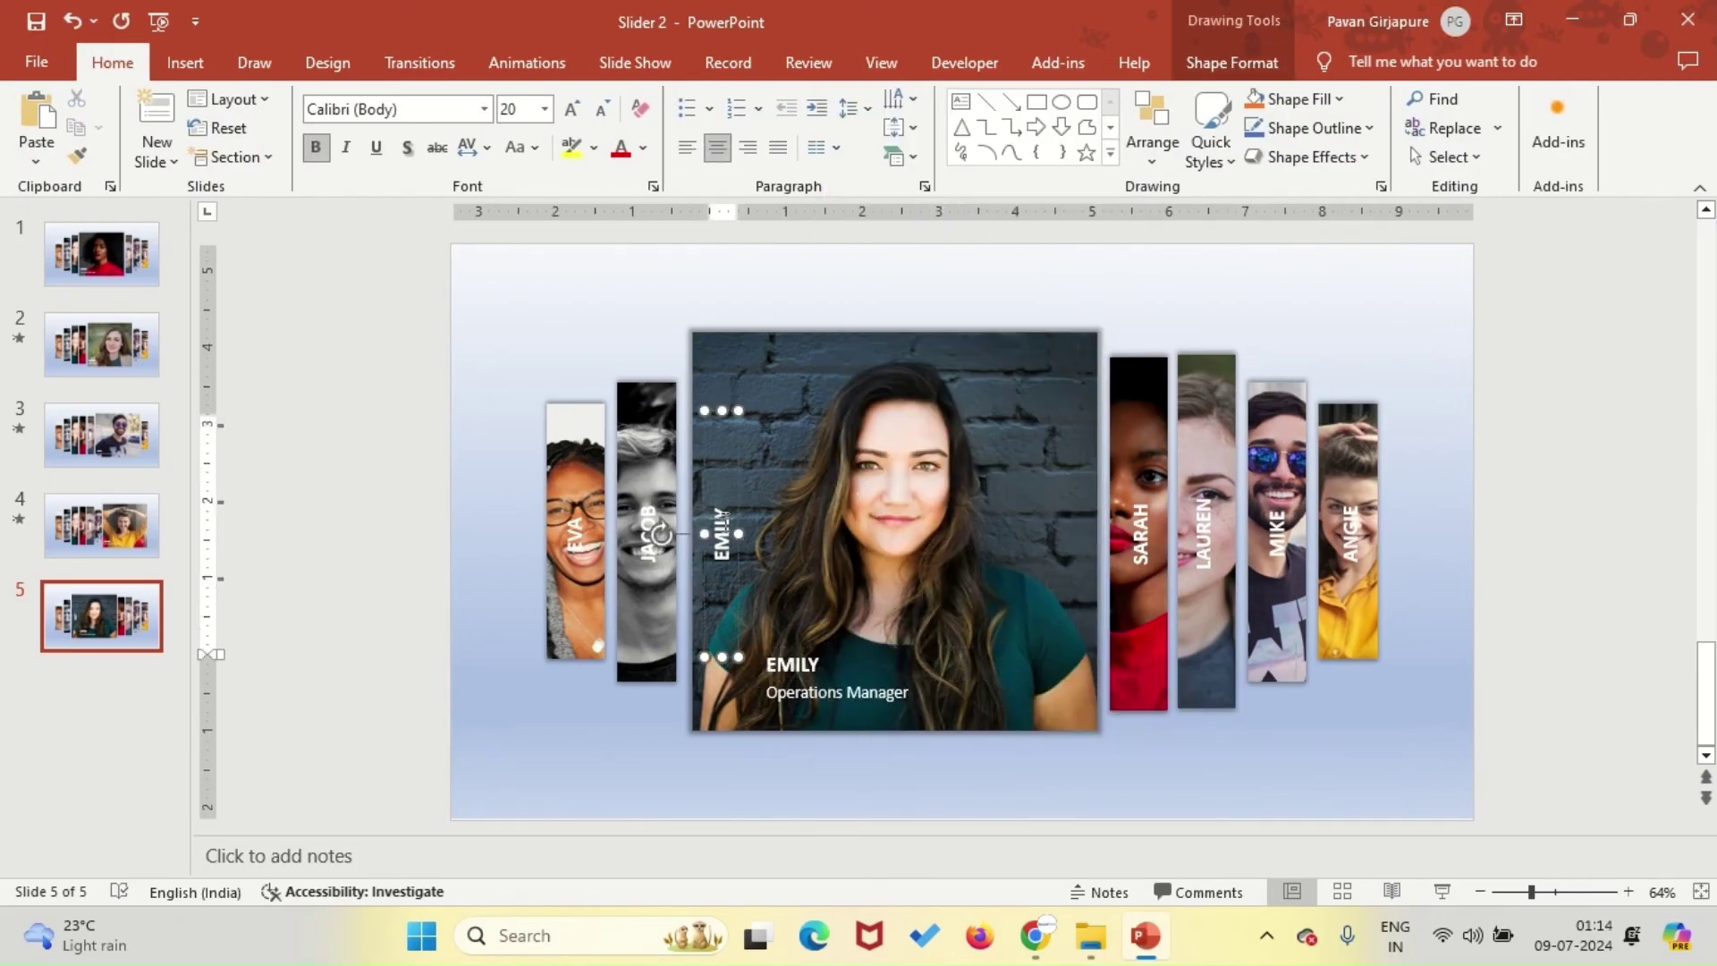
pyautogui.doubleClick(722, 516)
pyautogui.click(738, 424)
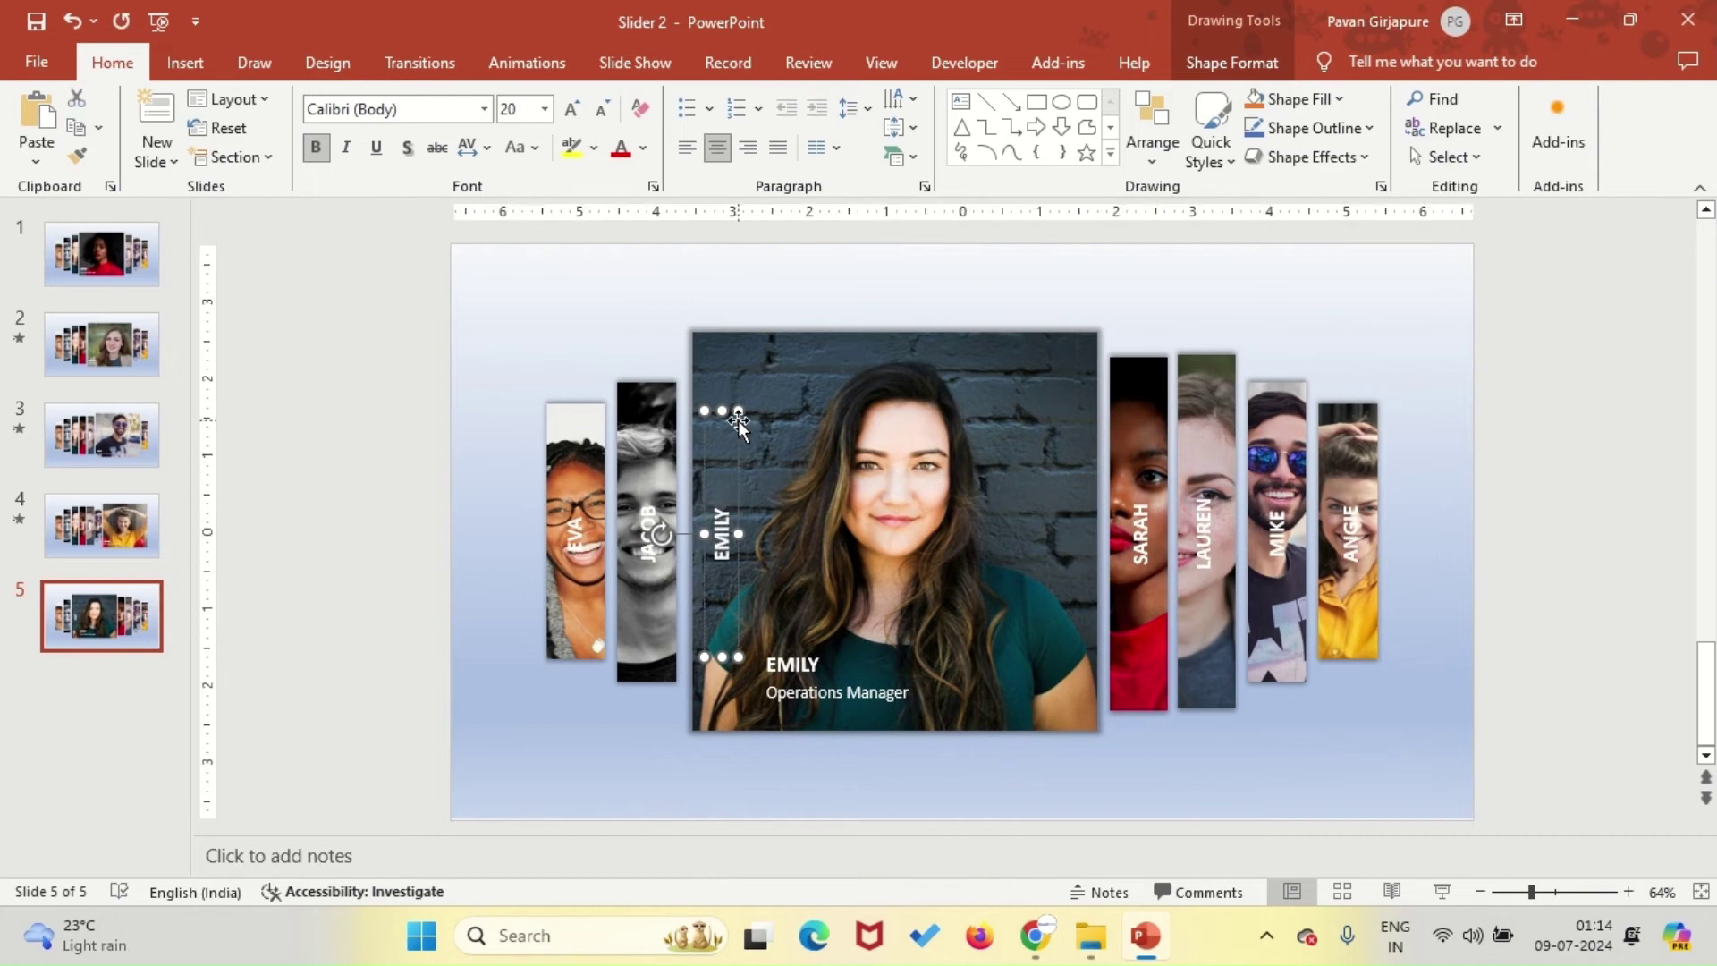
pyautogui.click(1126, 508)
pyautogui.press('Delete')
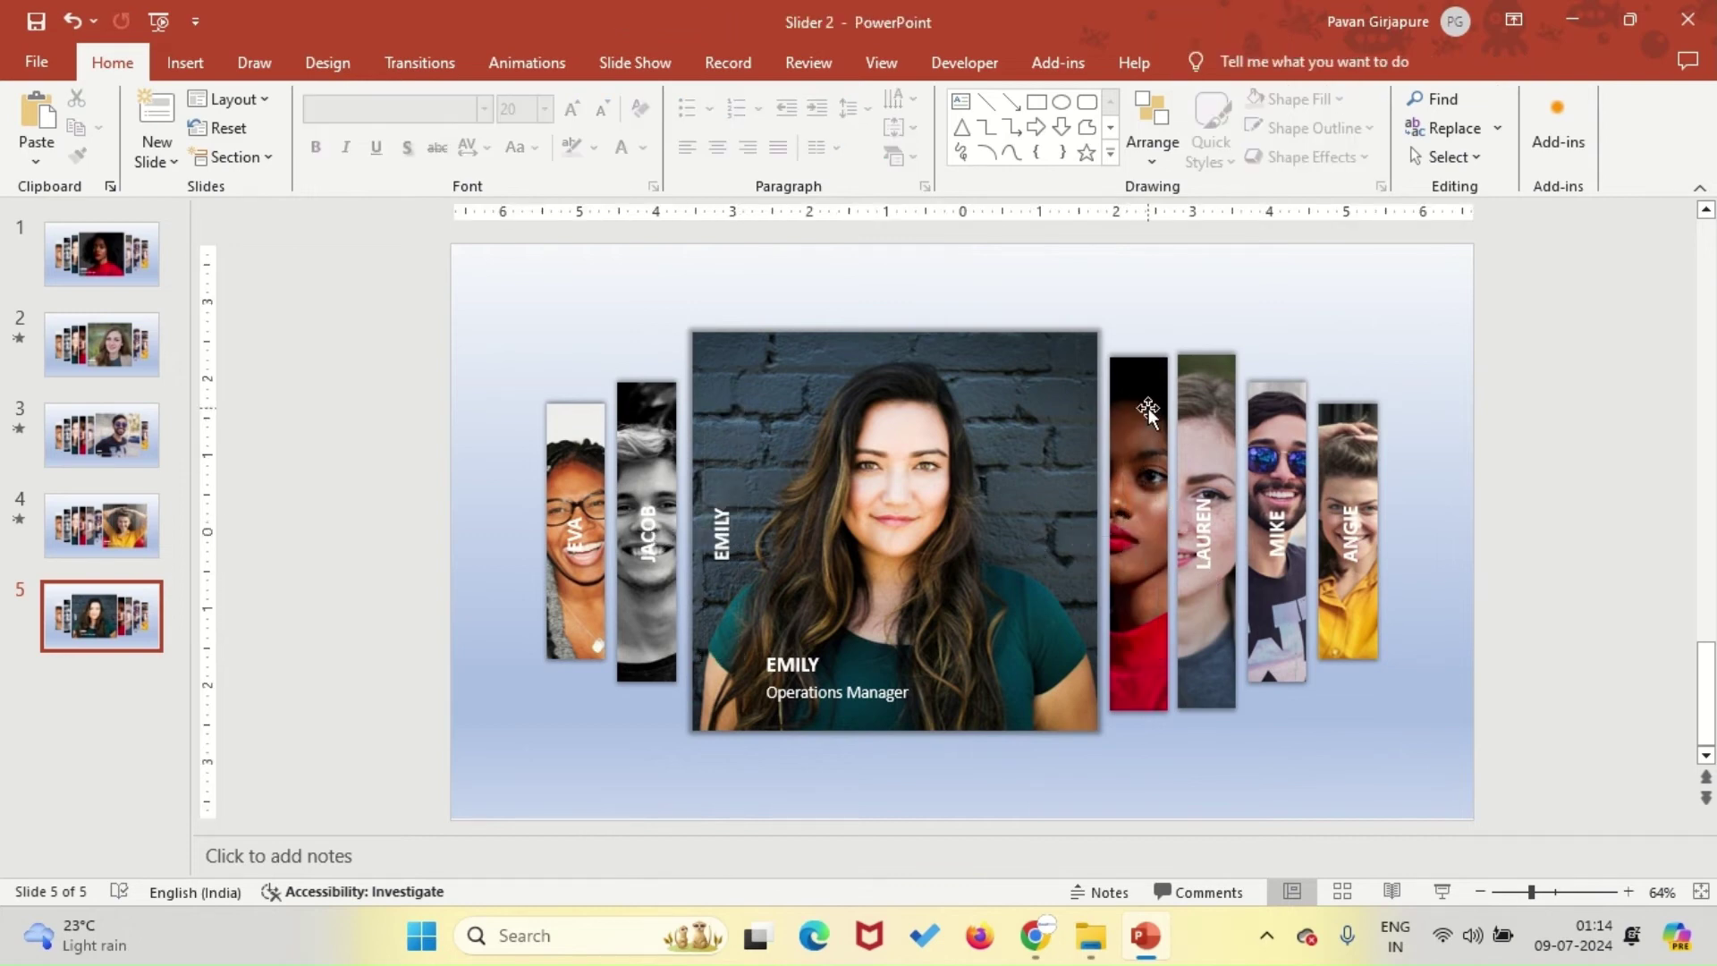
pyautogui.click(747, 514)
pyautogui.moveTo(729, 451); pyautogui.dragTo(1149, 442)
# Edit the moved label's text and centre it vertically on the red-top strip.
pyautogui.rightClick(1147, 358)
pyautogui.click(1151, 541)
pyautogui.doubleClick(1137, 523)
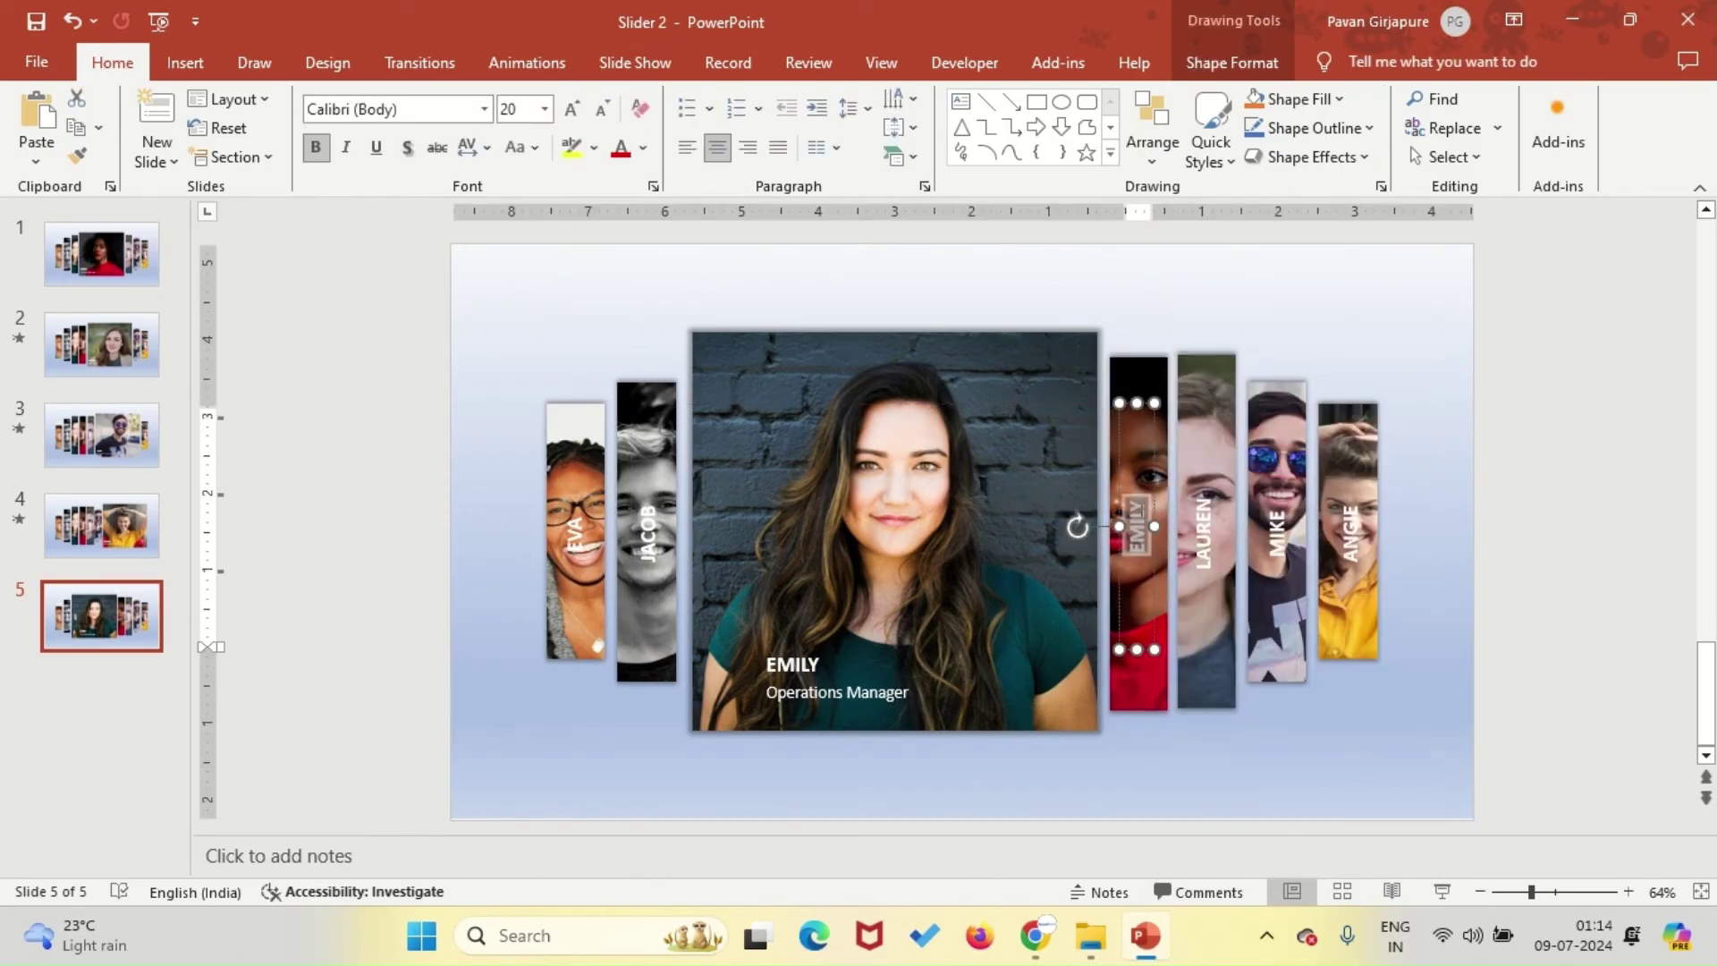
pyautogui.click(1151, 805)
pyautogui.click(1118, 649)
pyautogui.click(1233, 62)
pyautogui.click(1411, 105)
pyautogui.click(1441, 256)
pyautogui.click(1441, 269)
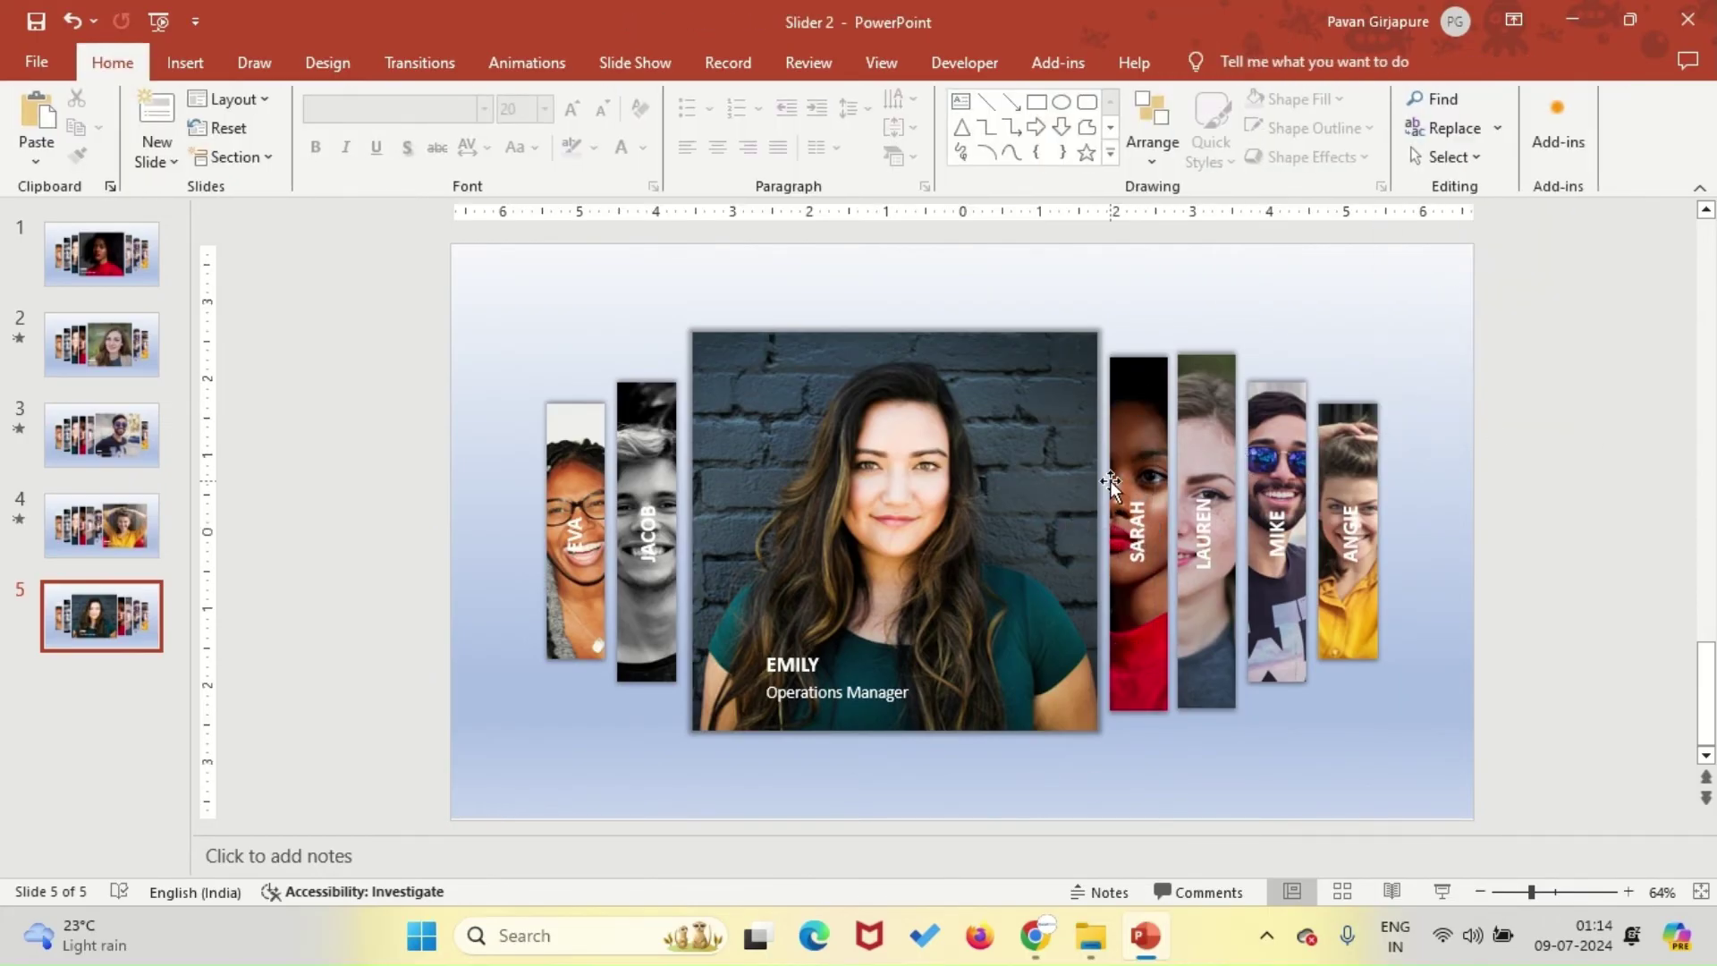
# Move the caption to the photo's lower left and retype its subtitle as Finance Executive.
pyautogui.click(791, 650)
pyautogui.moveTo(823, 680); pyautogui.dragTo(769, 686)
pyautogui.tripleClick(744, 704)
pyautogui.press('BackSpace')
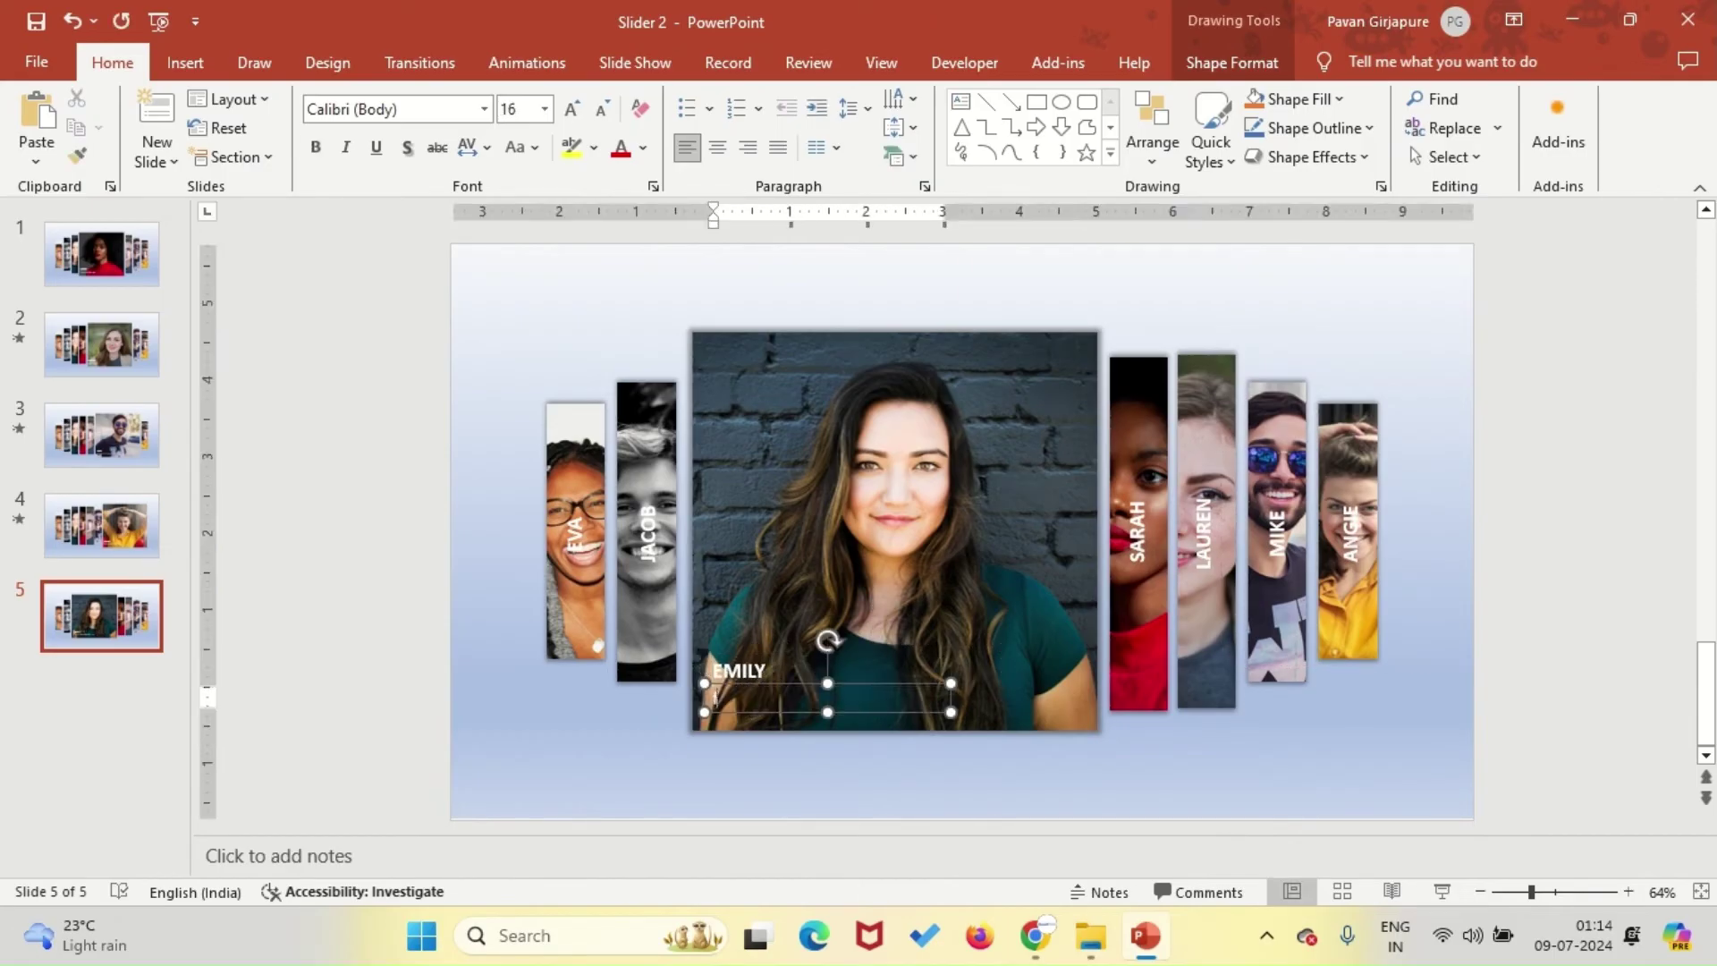
pyautogui.press('capslock')
pyautogui.write('fINACne')
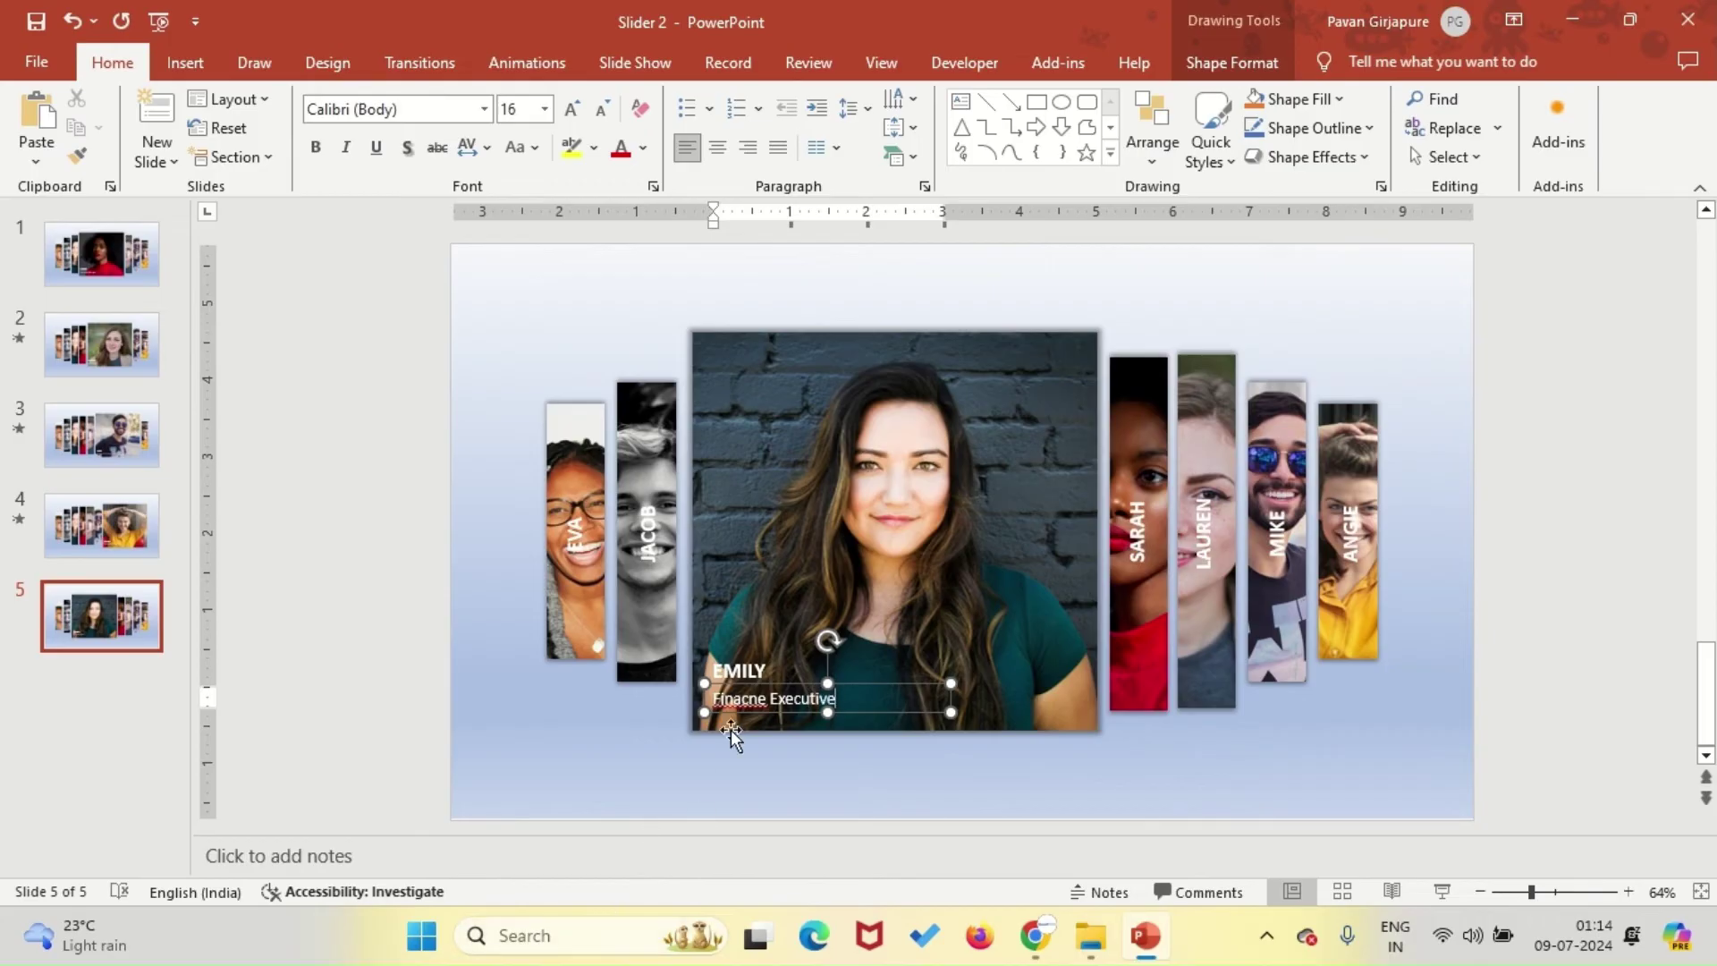
pyautogui.rightClick(726, 702)
pyautogui.click(760, 492)
pyautogui.click(726, 769)
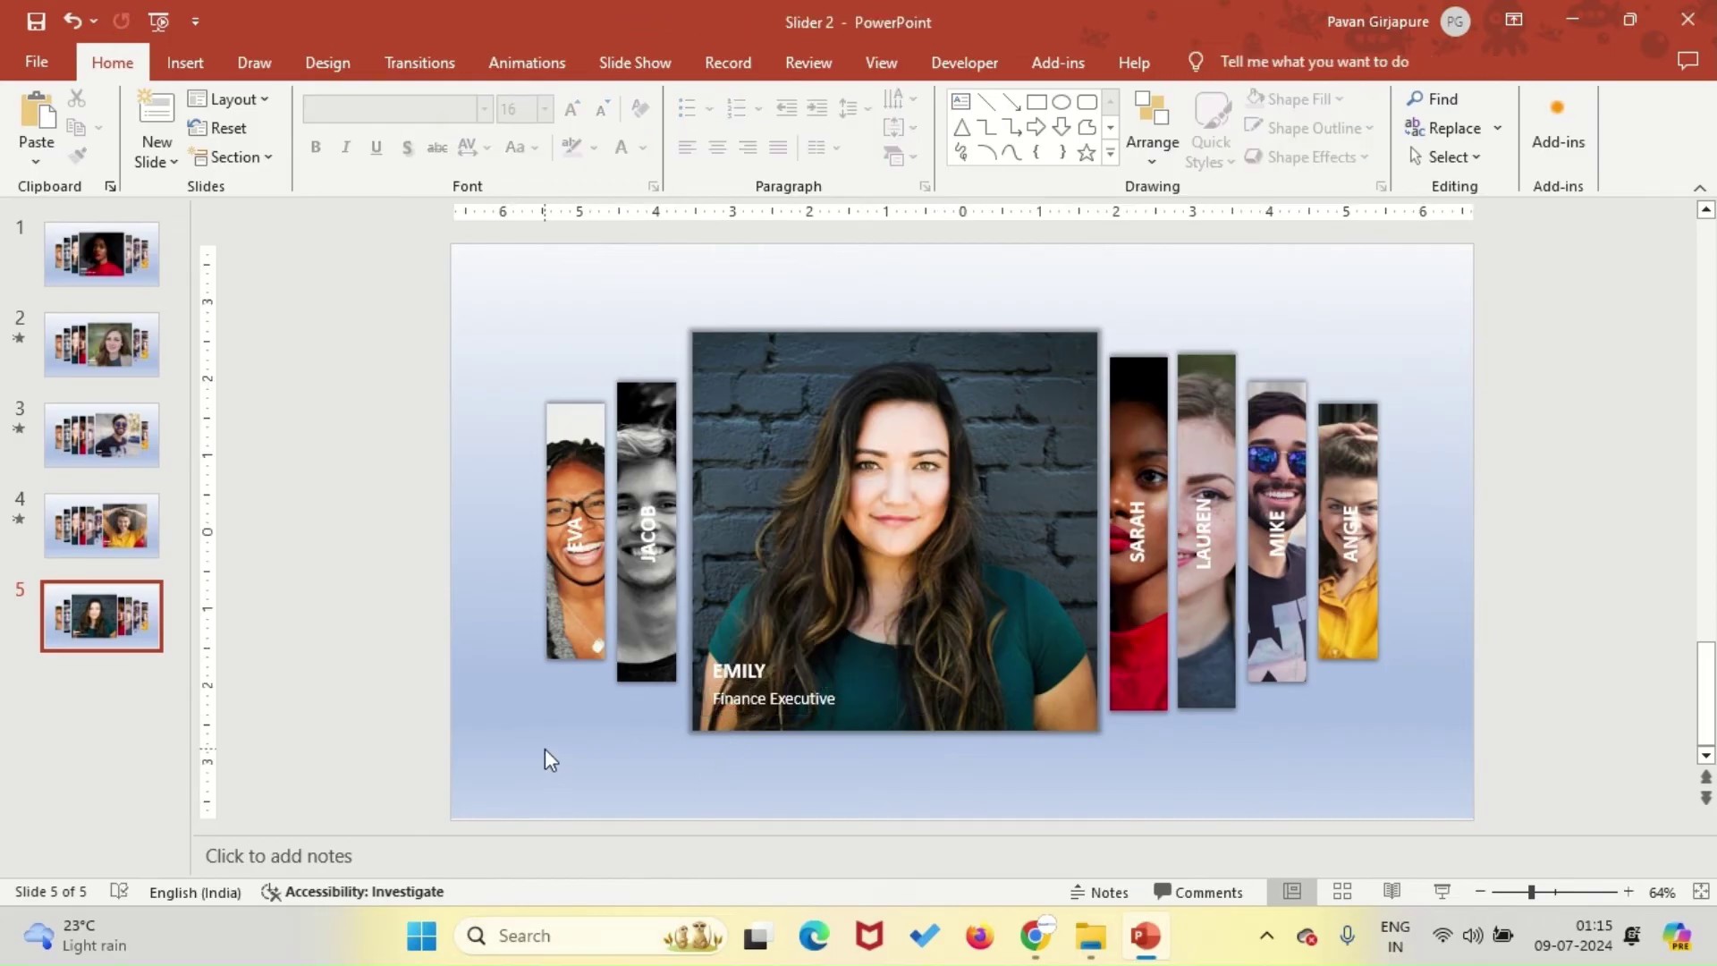
# Distribute all seven photos, EVA through ANGIE, horizontally and align their middles.
pyautogui.click(573, 415)
pyautogui.keyDown('shift'); pyautogui.click(658, 397); pyautogui.keyUp('shift')
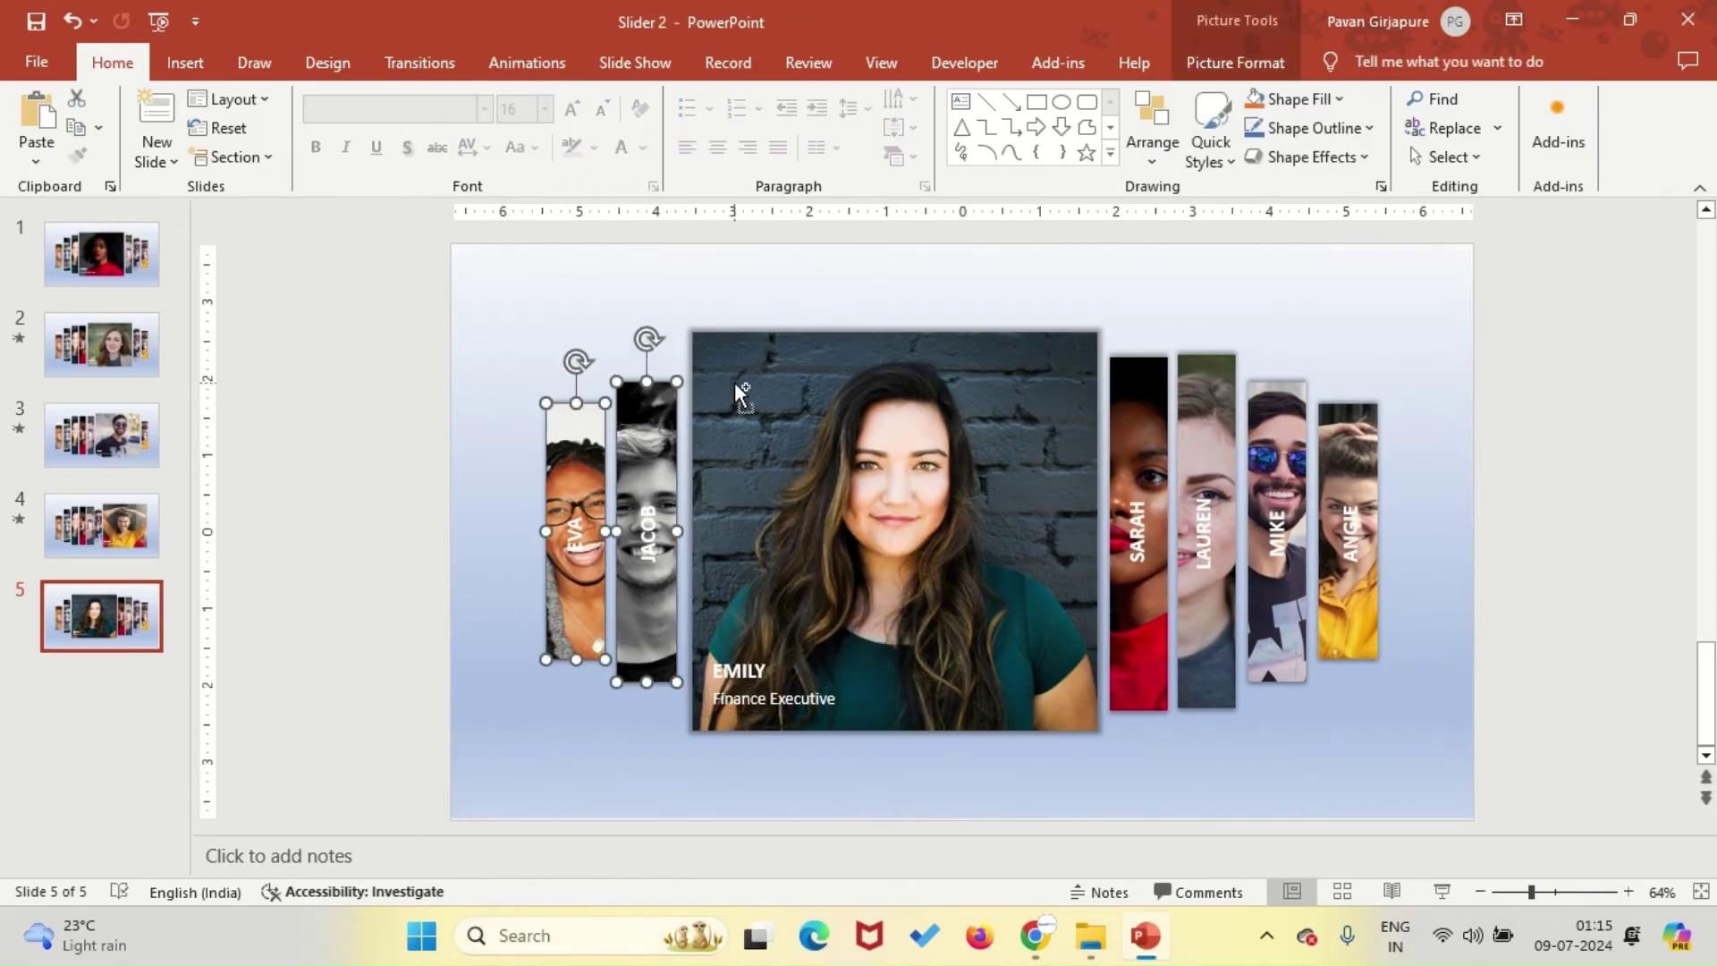
pyautogui.keyDown('shift'); pyautogui.click(734, 382); pyautogui.keyUp('shift')
pyautogui.keyDown('shift'); pyautogui.click(1126, 434); pyautogui.keyUp('shift')
pyautogui.keyDown('shift'); pyautogui.click(1206, 421); pyautogui.keyUp('shift')
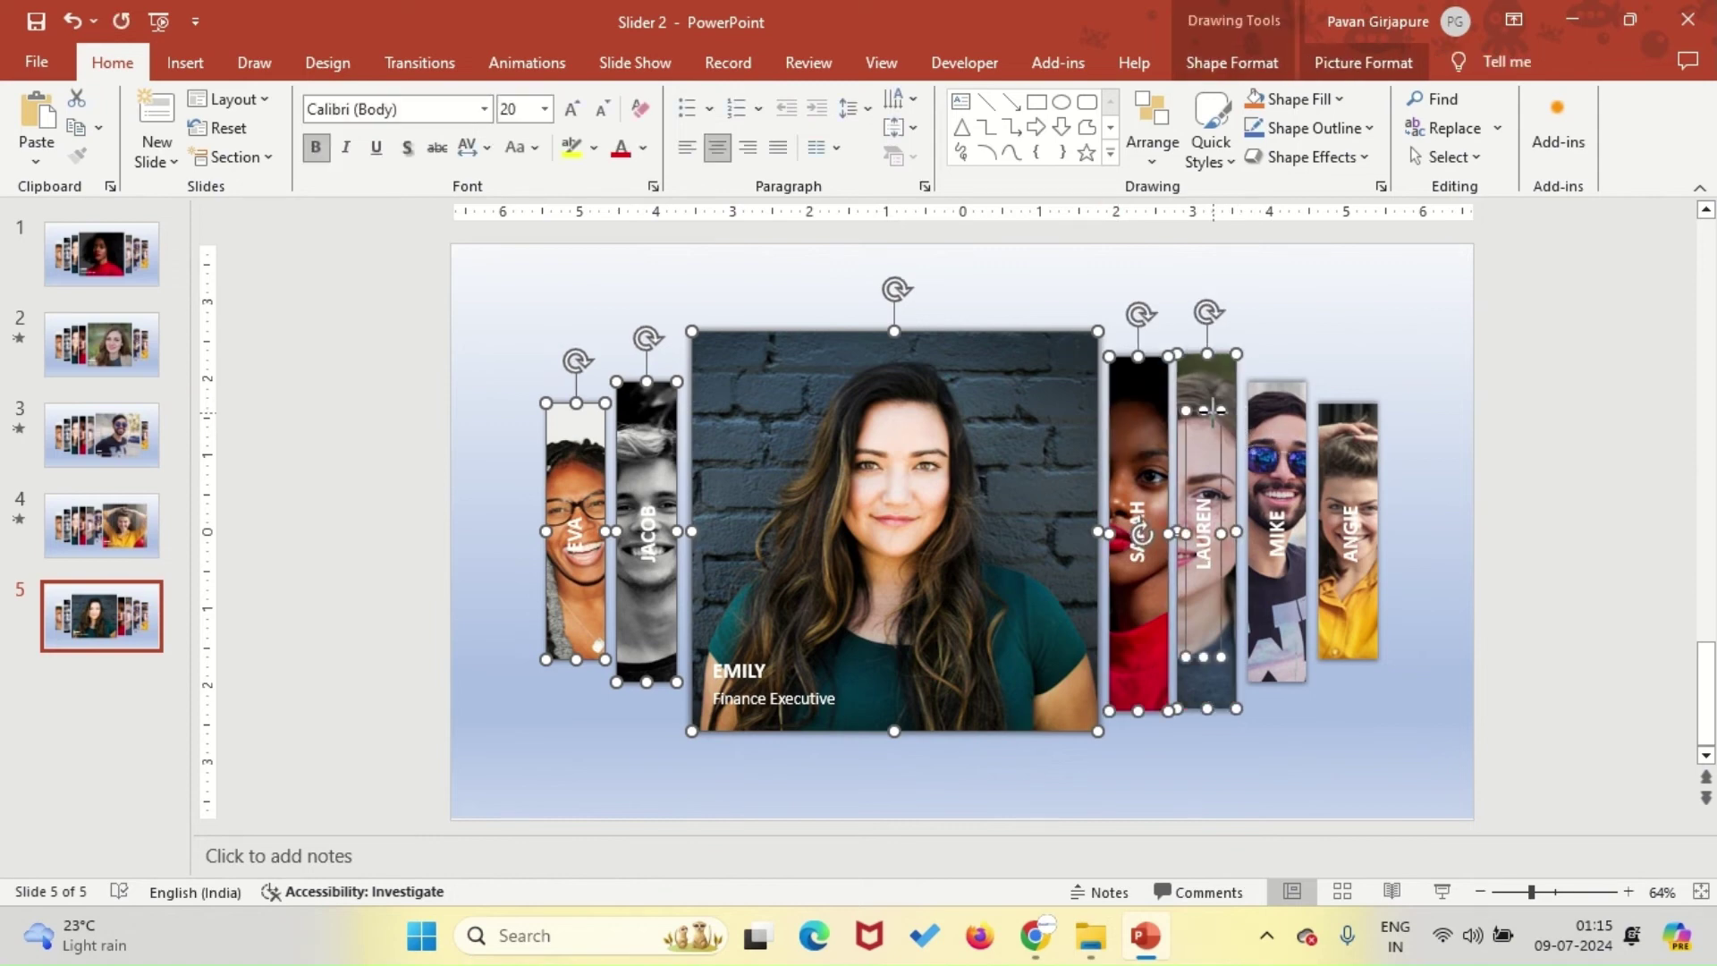
pyautogui.keyDown('shift'); pyautogui.click(1276, 429); pyautogui.keyUp('shift')
pyautogui.keyDown('shift'); pyautogui.click(1335, 432); pyautogui.keyUp('shift')
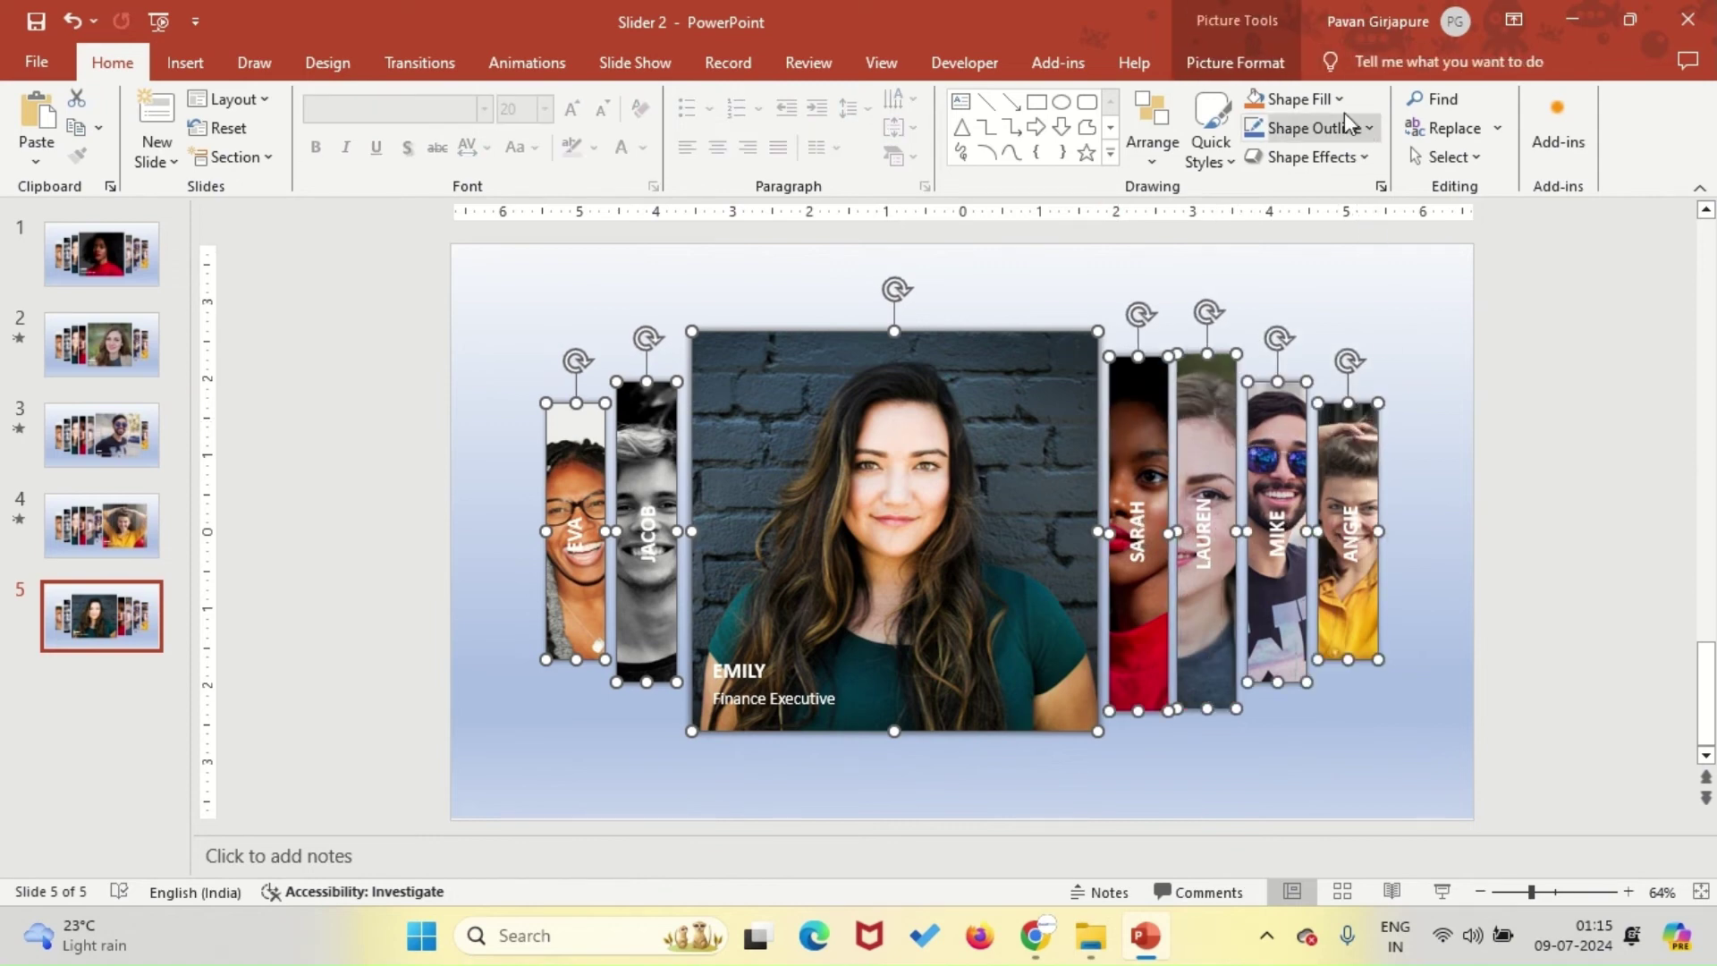
pyautogui.click(1352, 98)
pyautogui.click(1409, 319)
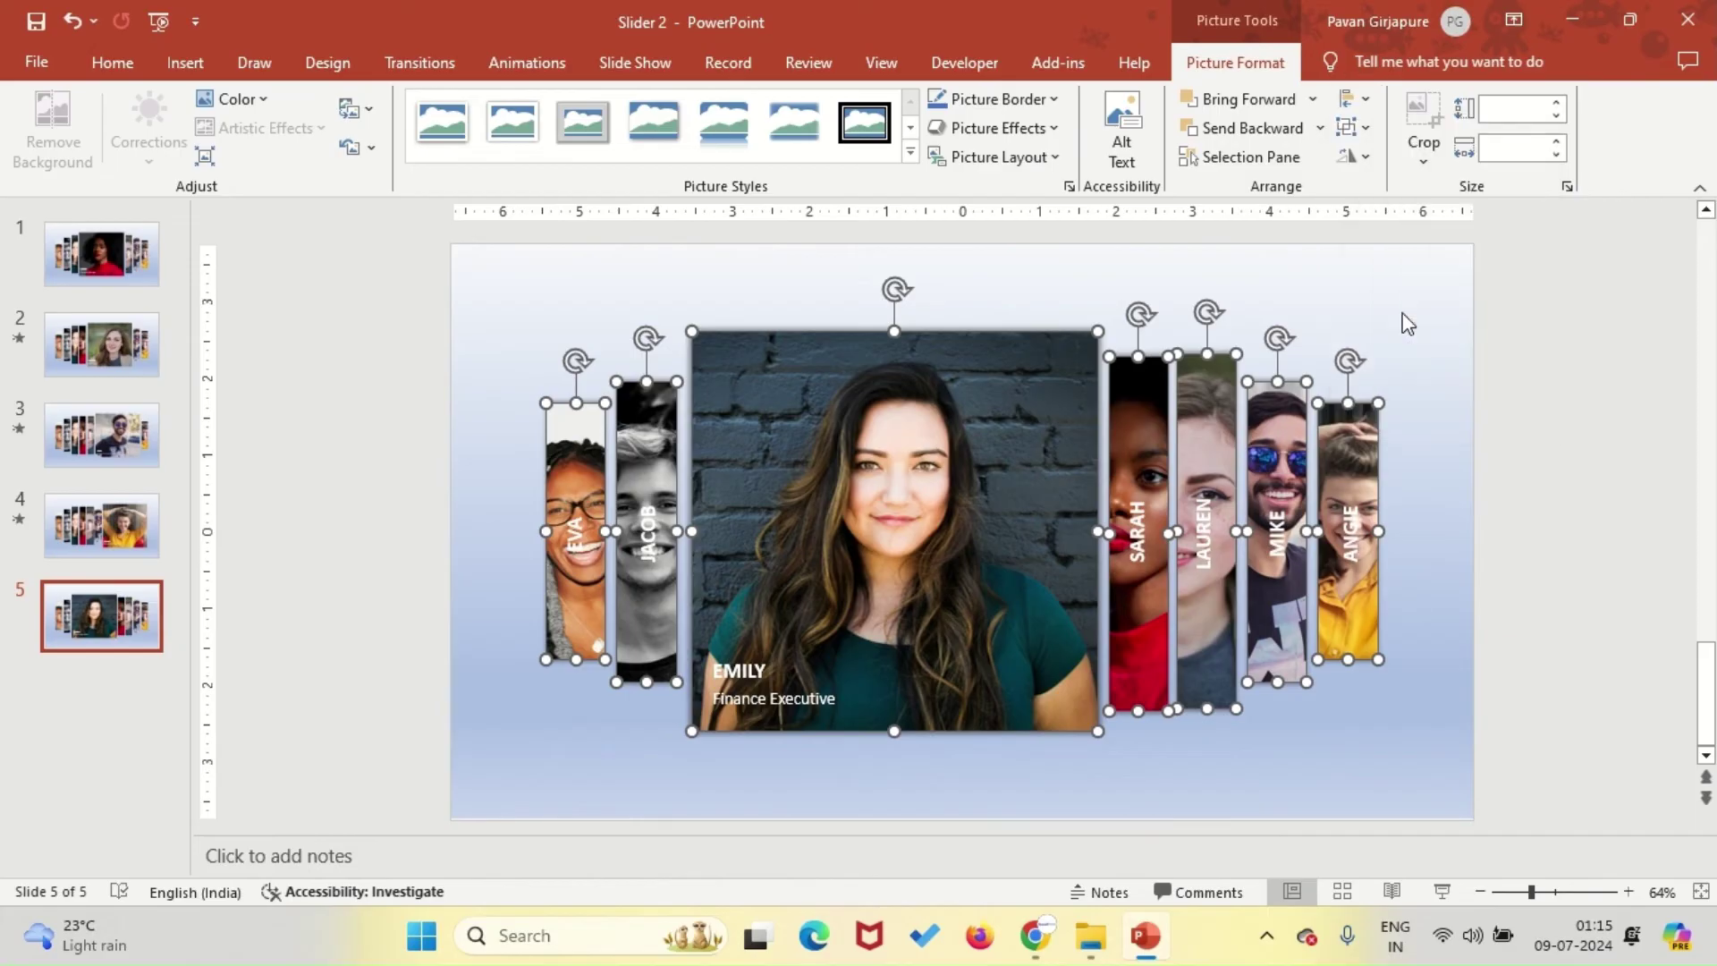
pyautogui.click(1352, 99)
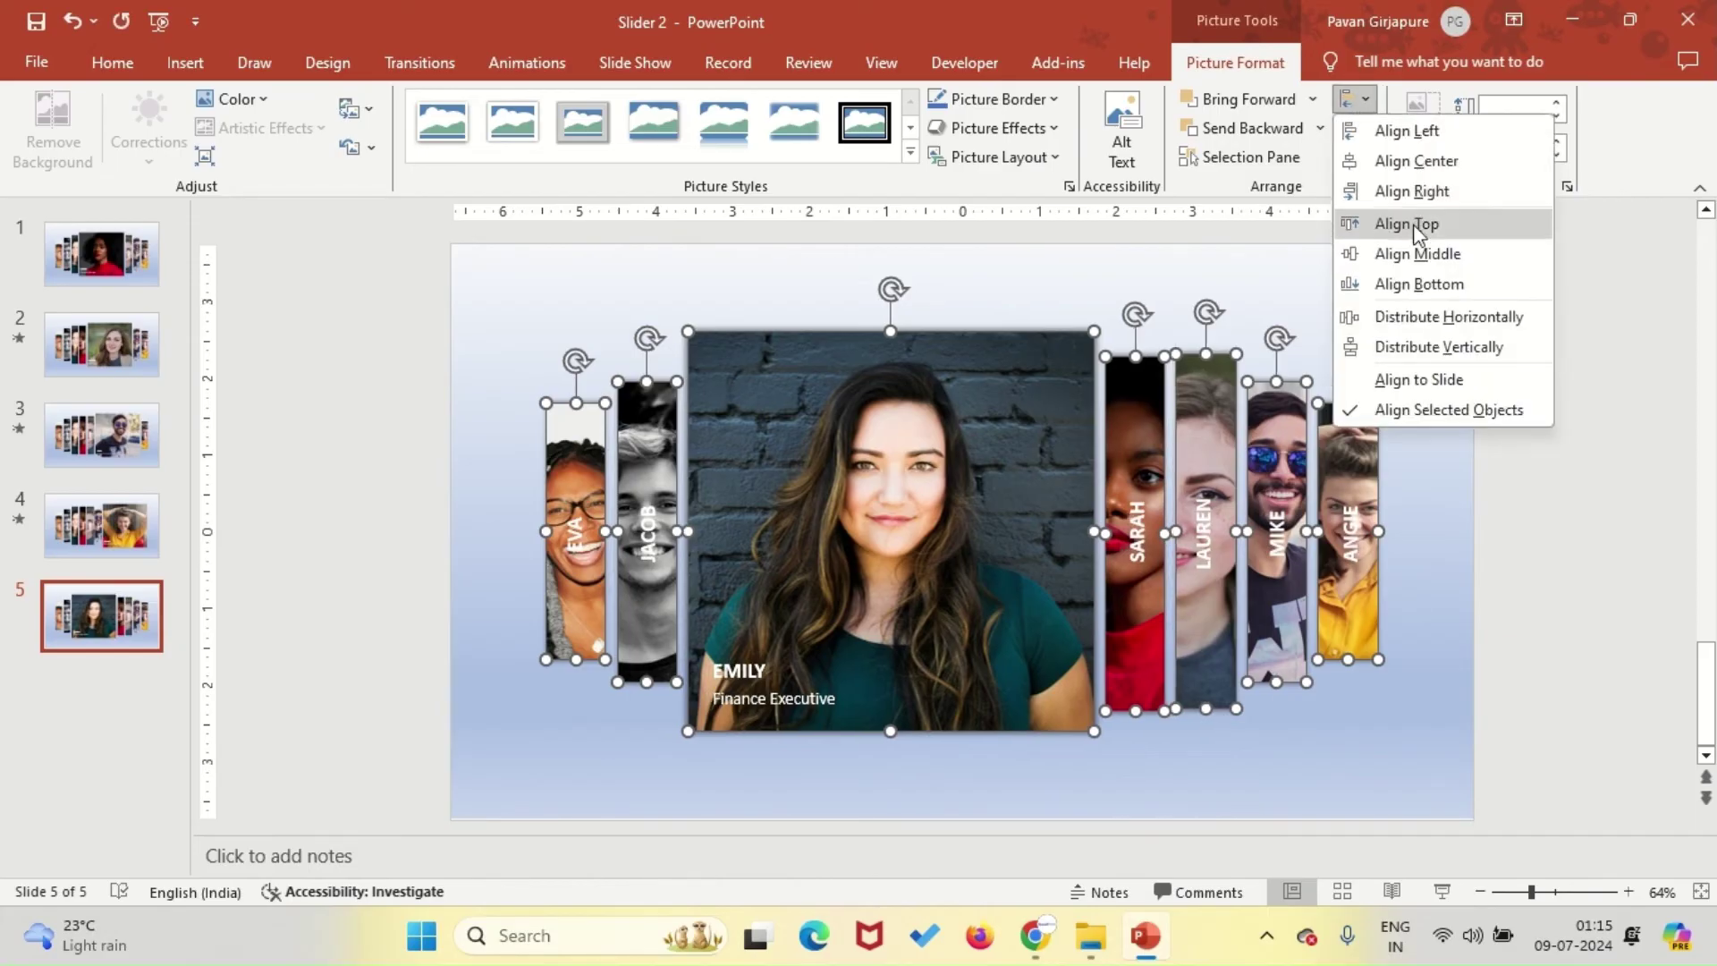
pyautogui.click(1414, 244)
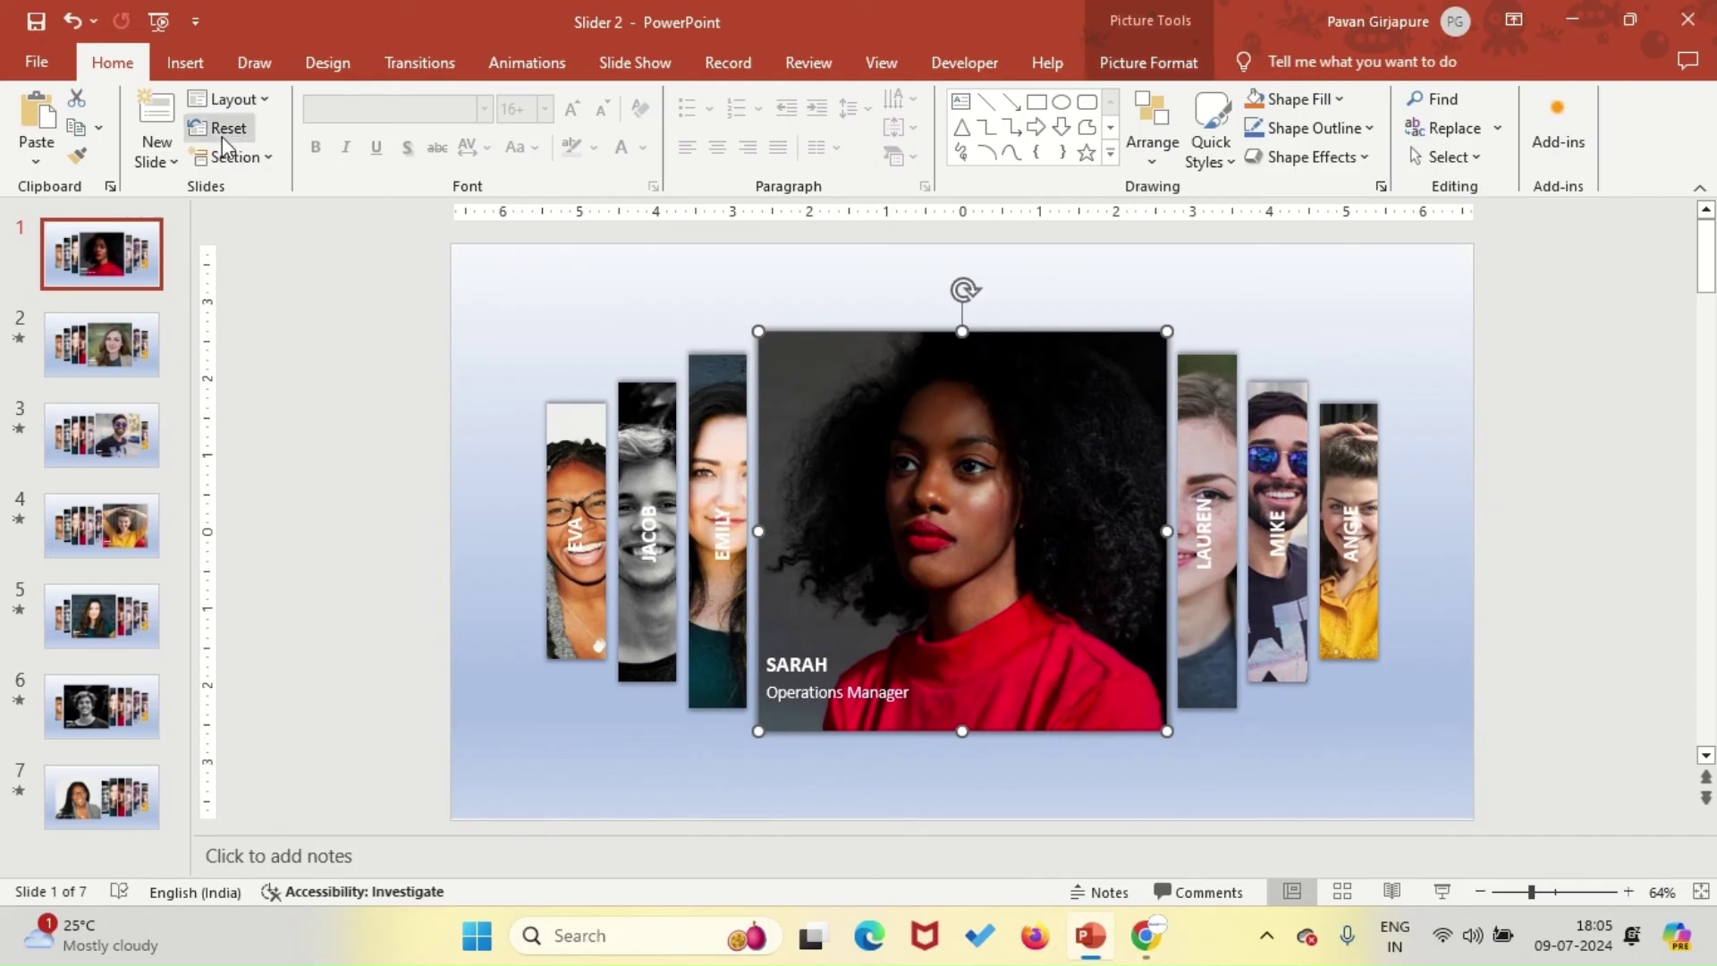
# Hyperlink Sarah's photo on slide 1 to slide 1.
pyautogui.click(202, 73)
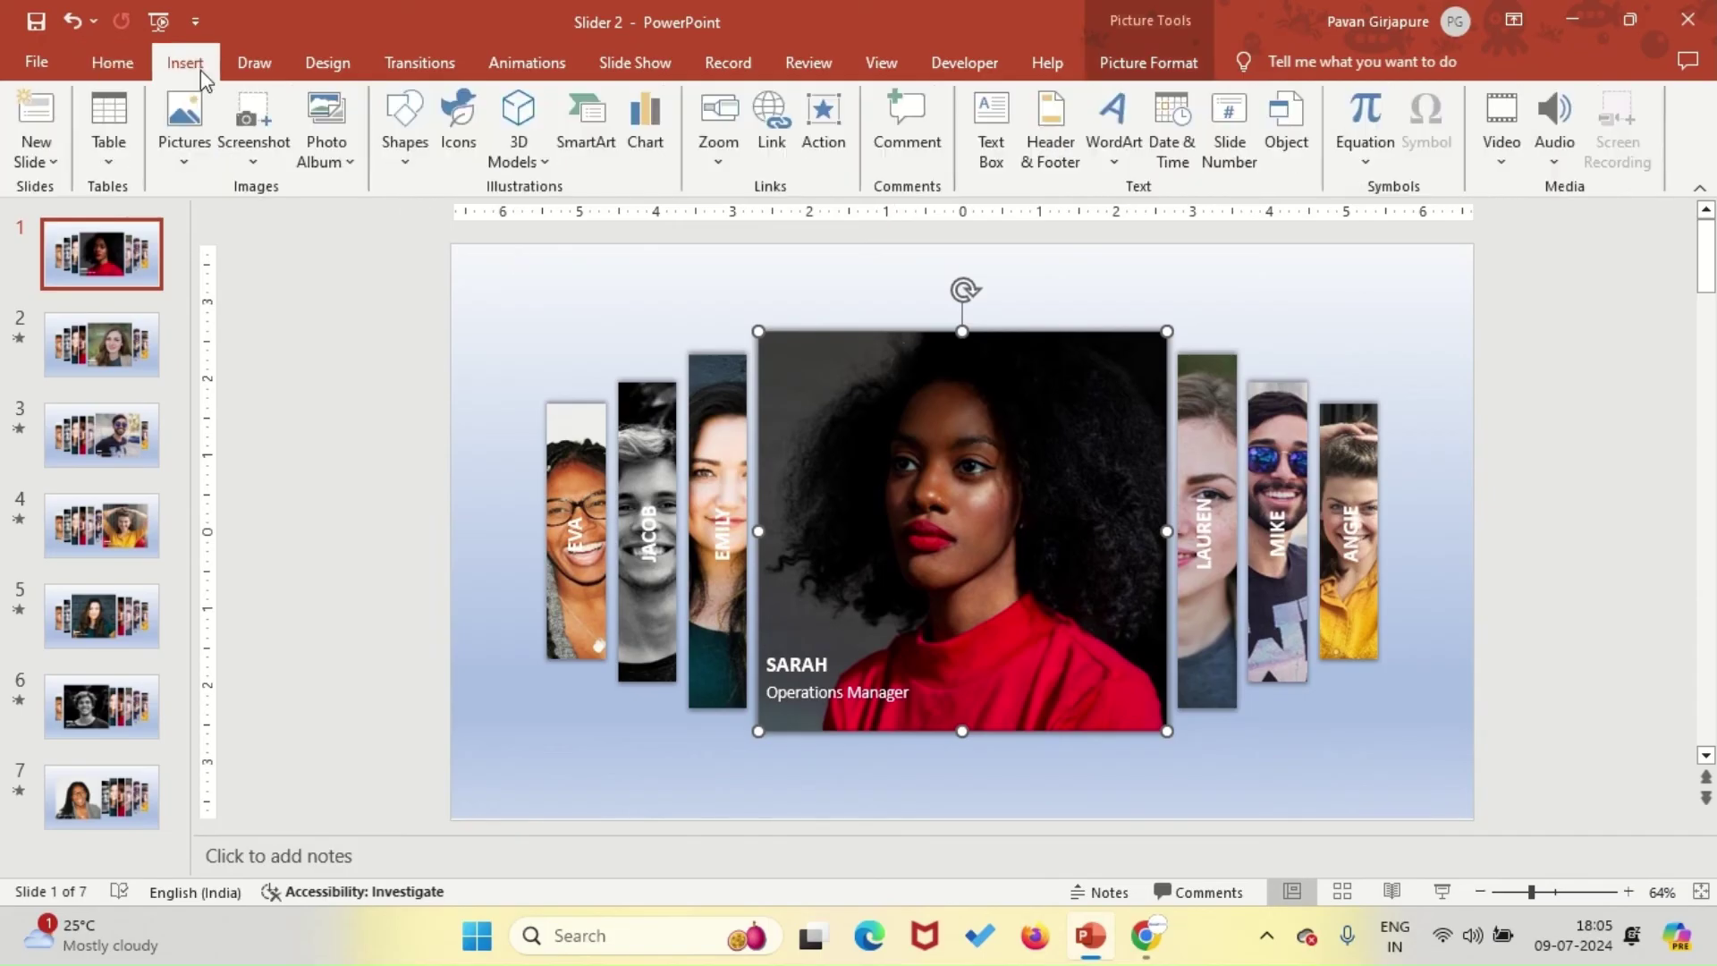
pyautogui.click(823, 121)
pyautogui.click(742, 359)
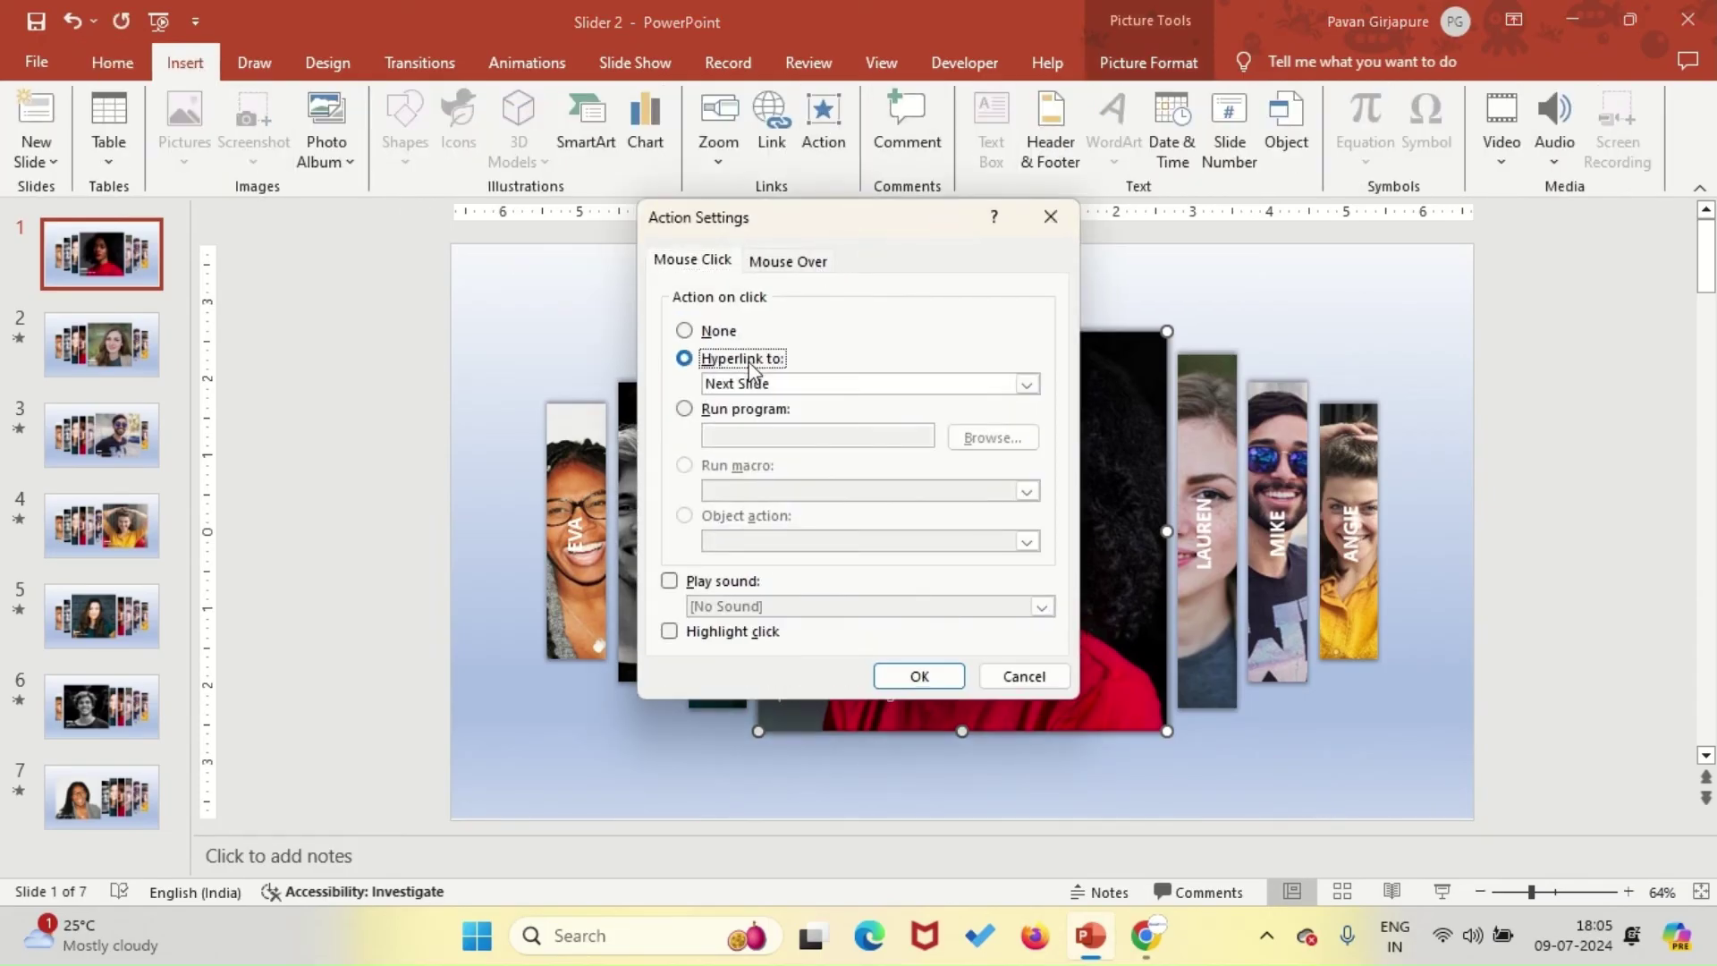
pyautogui.click(751, 384)
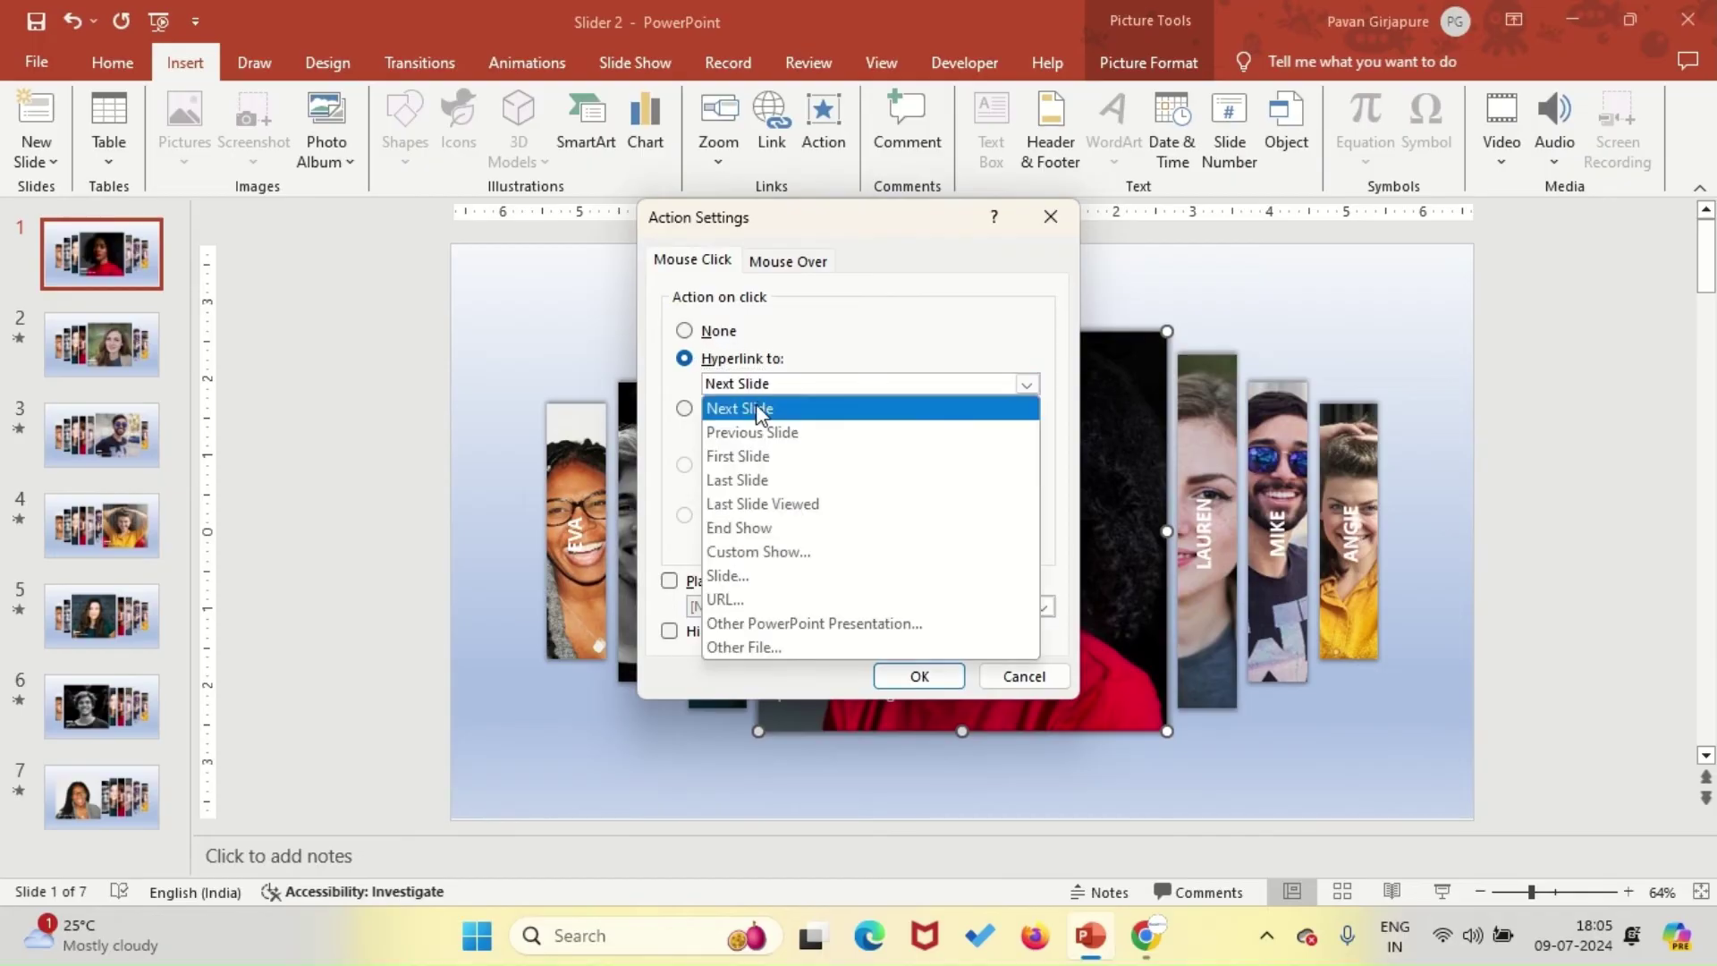
pyautogui.click(750, 575)
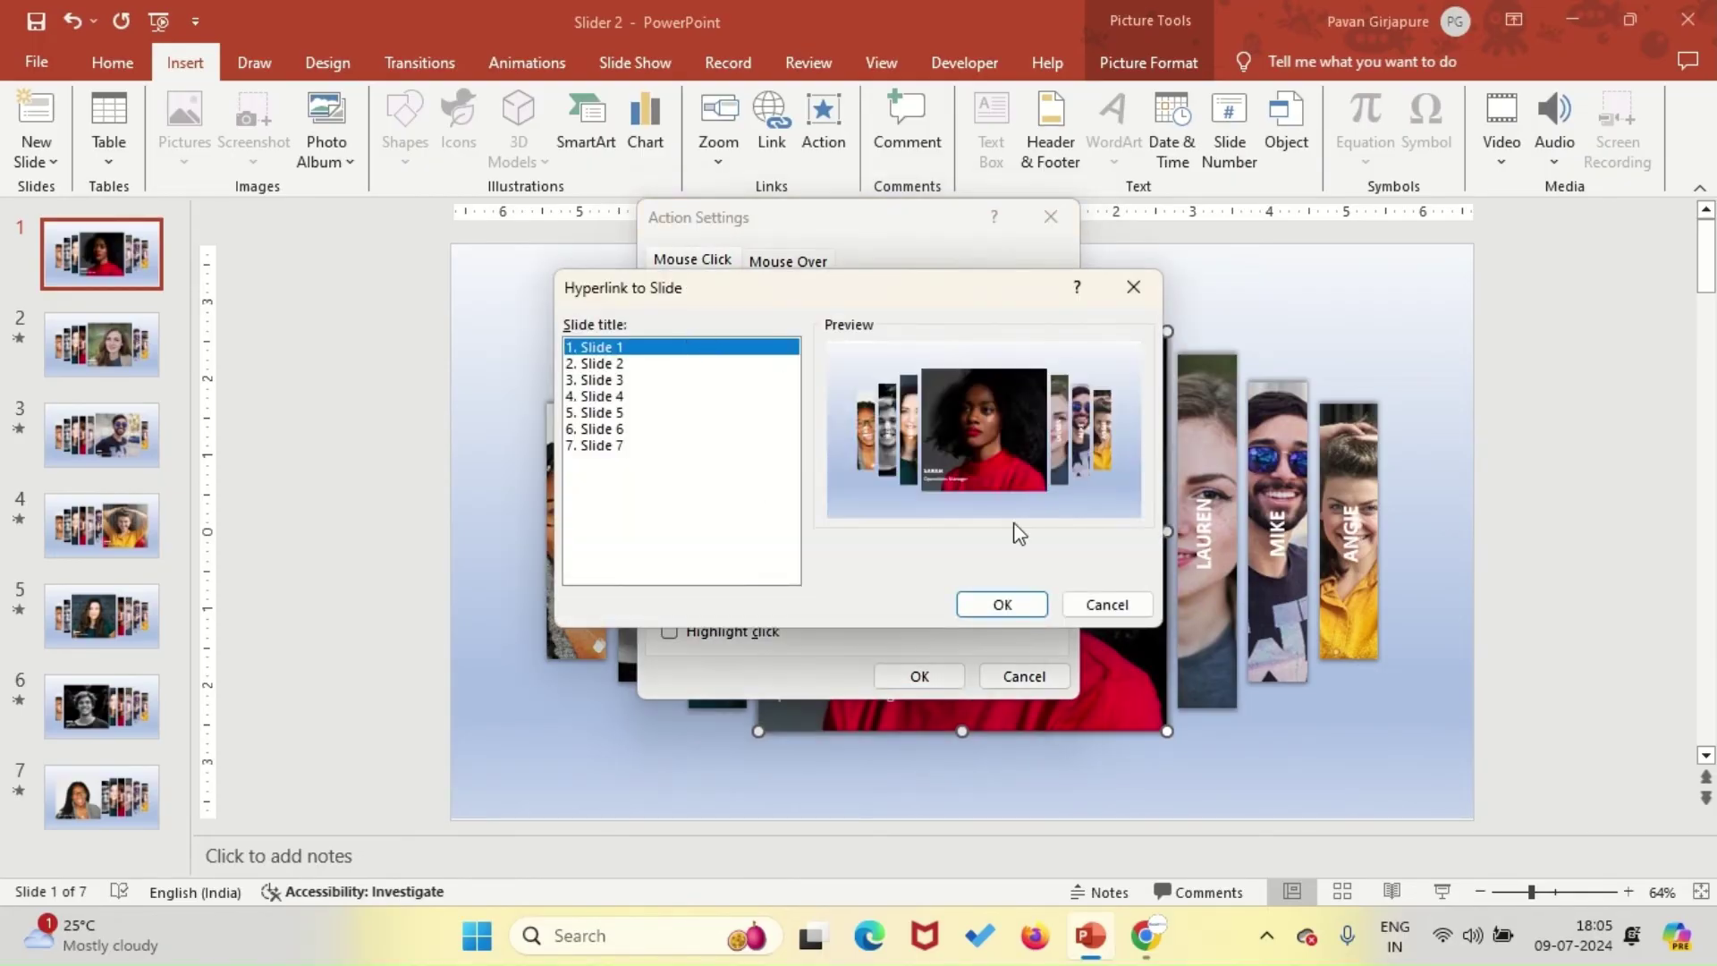
pyautogui.click(1017, 608)
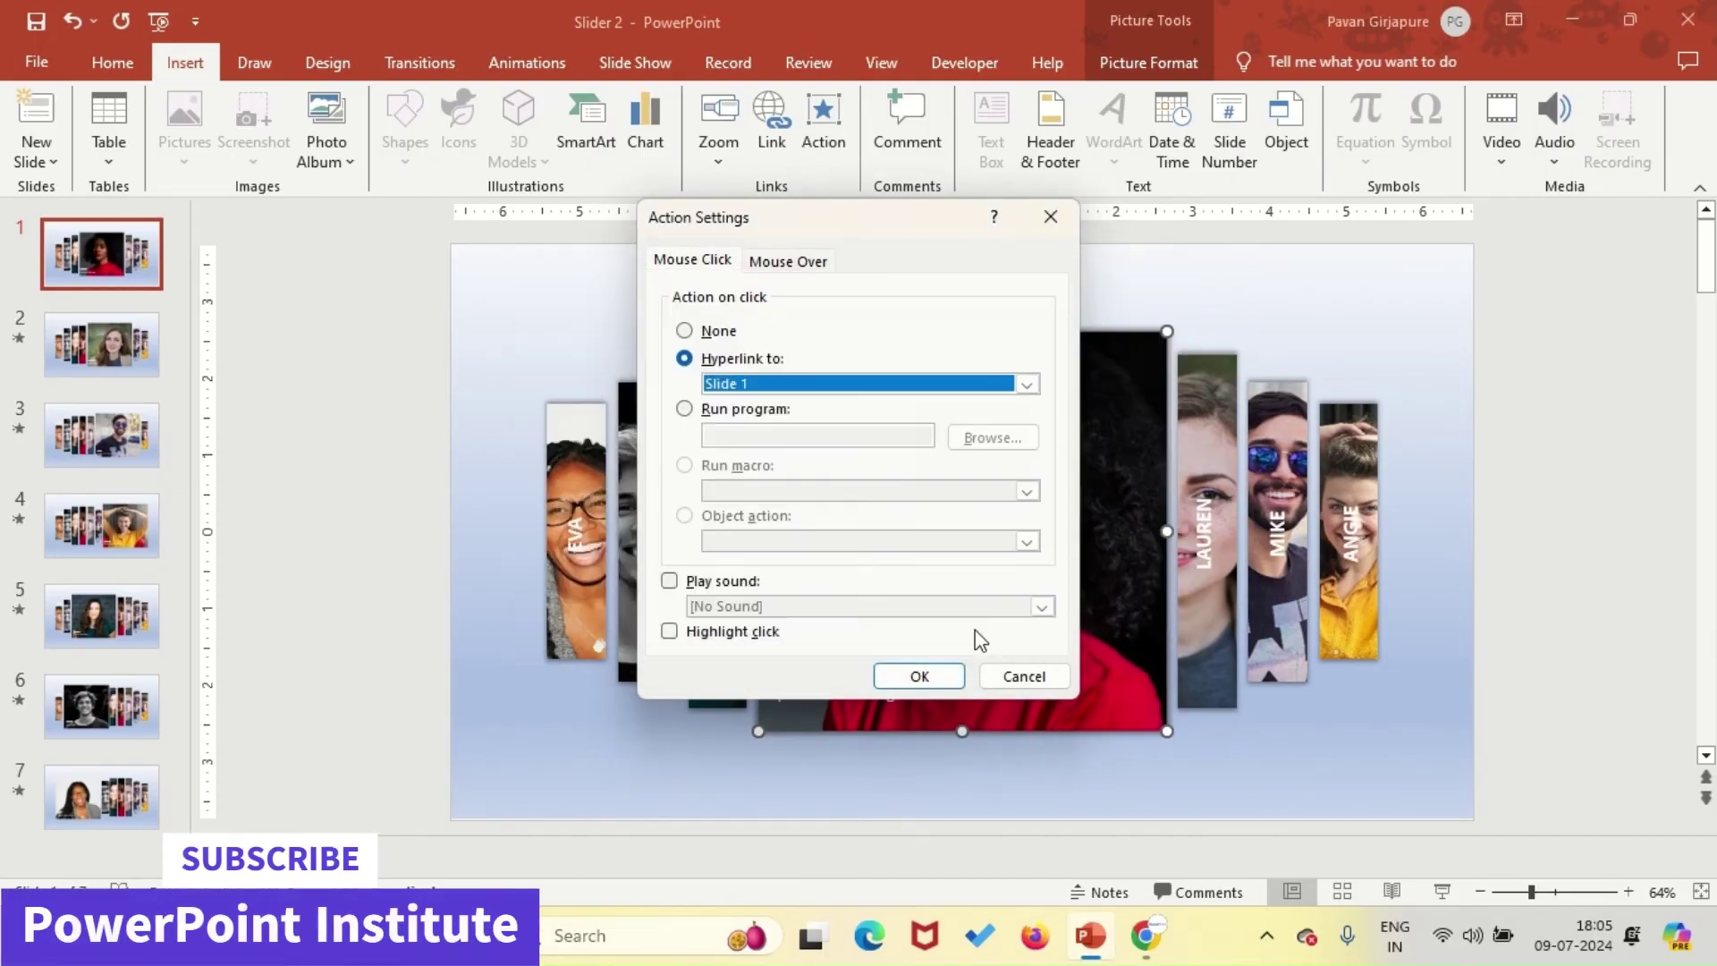
pyautogui.click(920, 677)
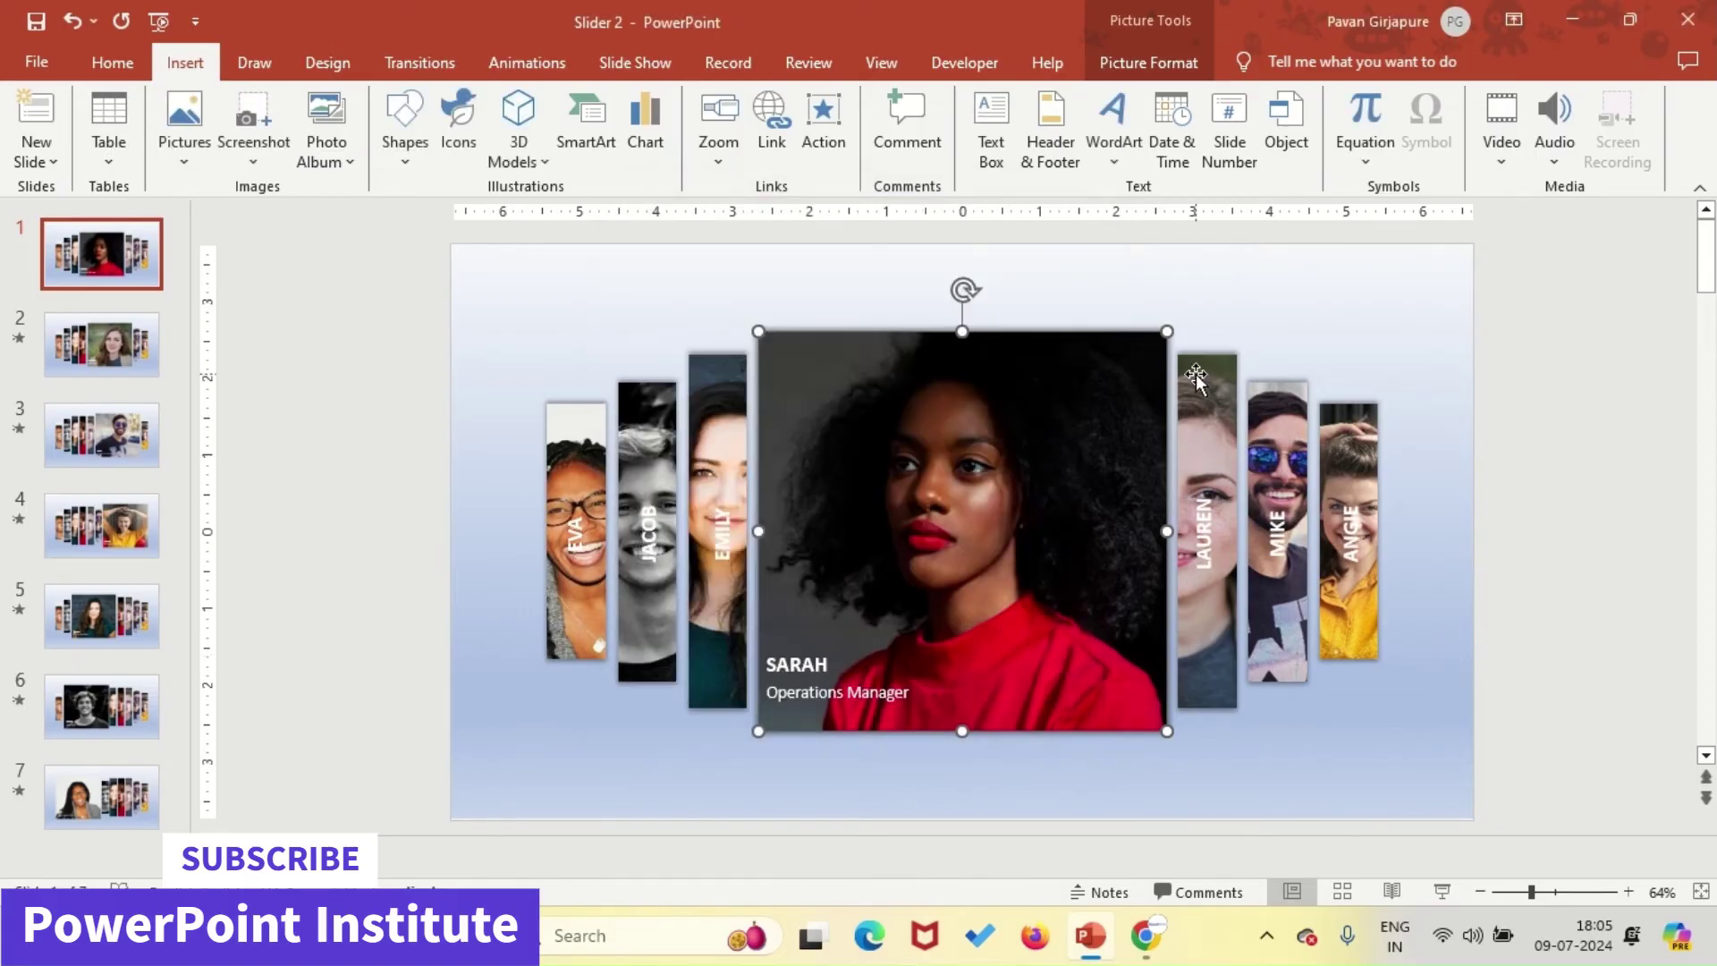
# Hyperlink the LAUREN strip to slide 2.
pyautogui.click(1196, 378)
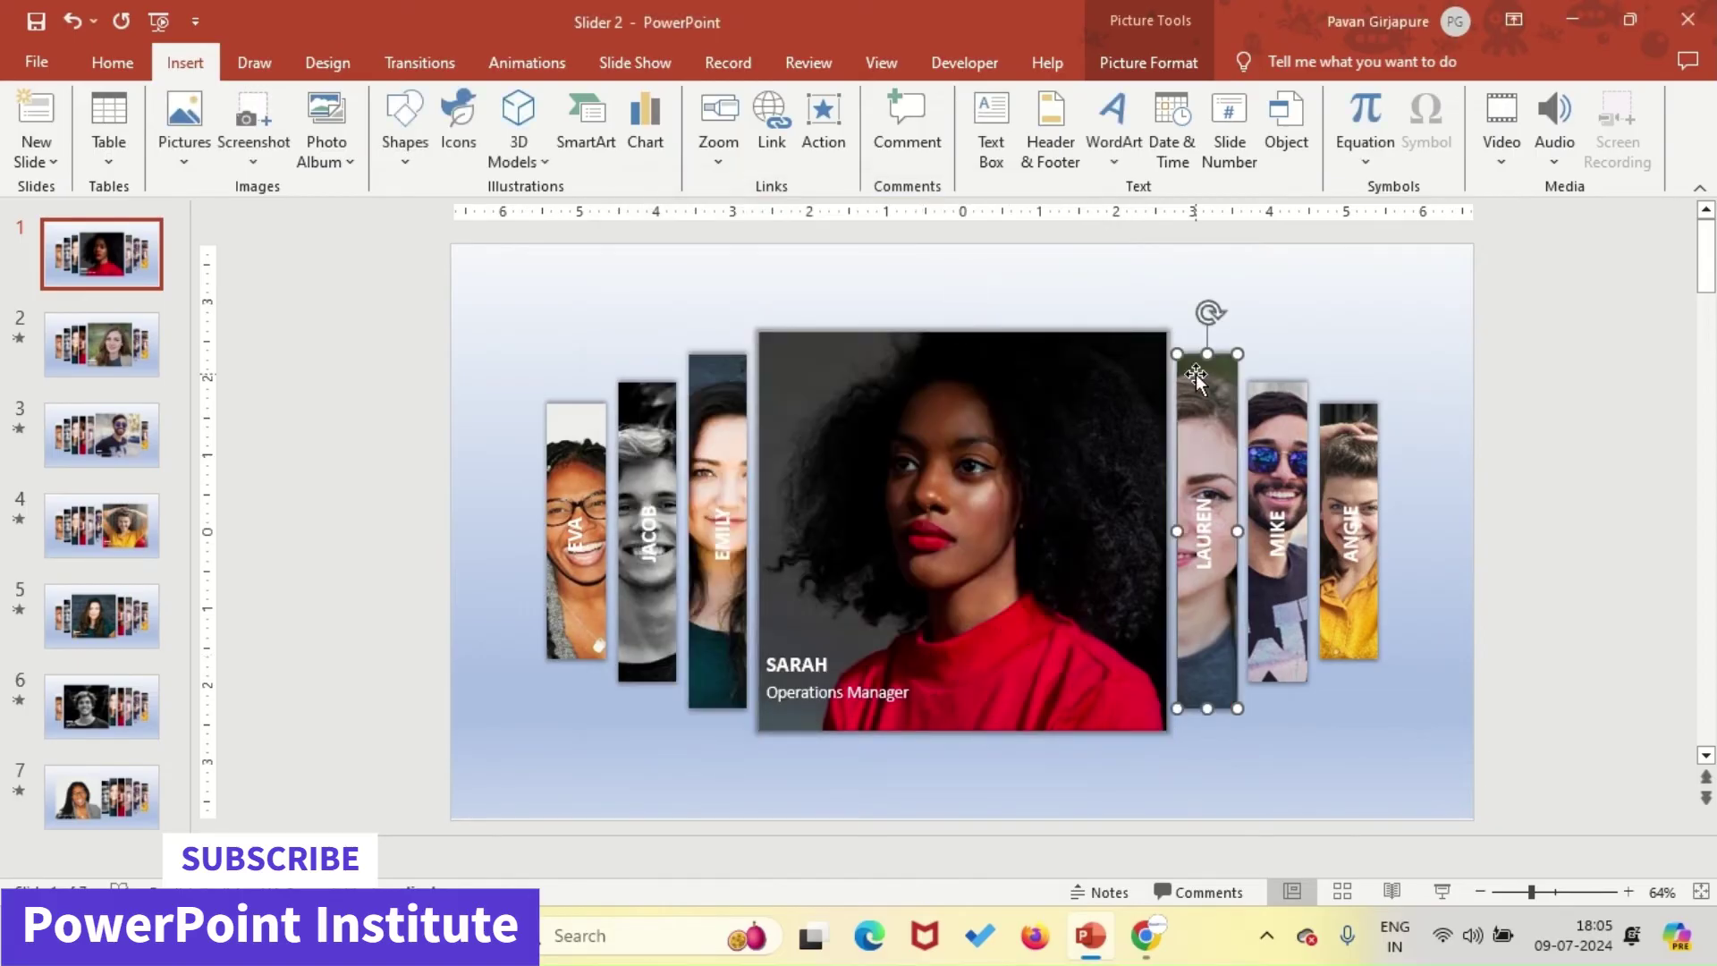
pyautogui.click(822, 125)
pyautogui.click(751, 359)
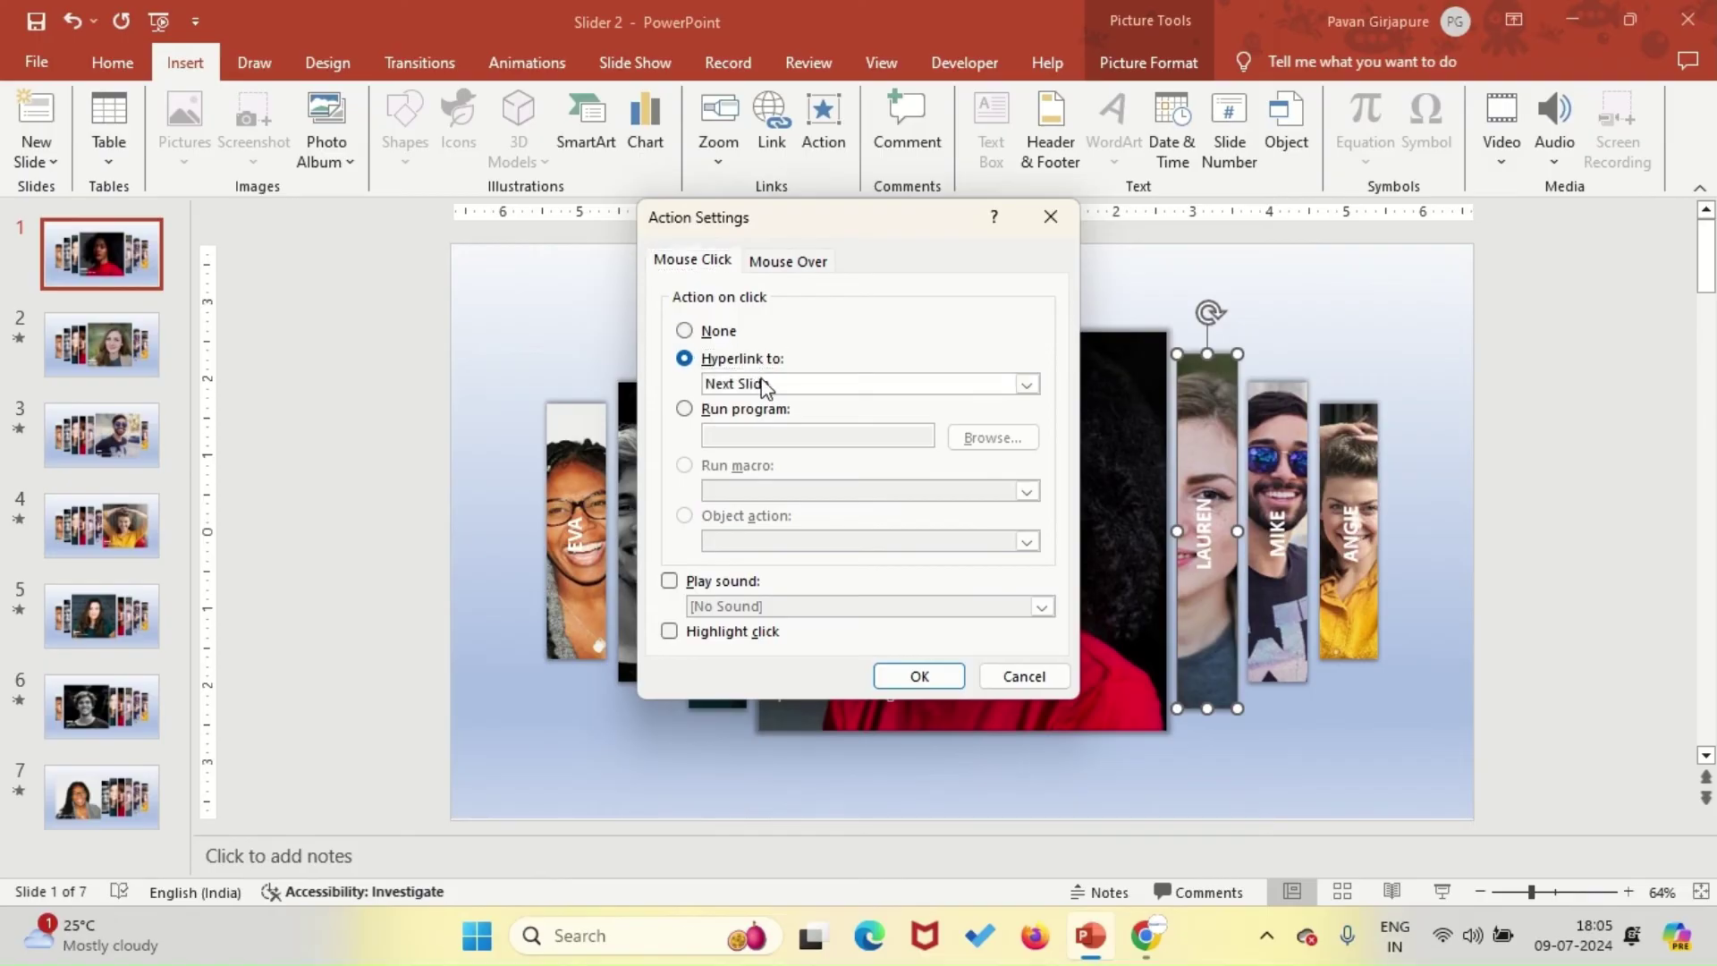
pyautogui.click(759, 383)
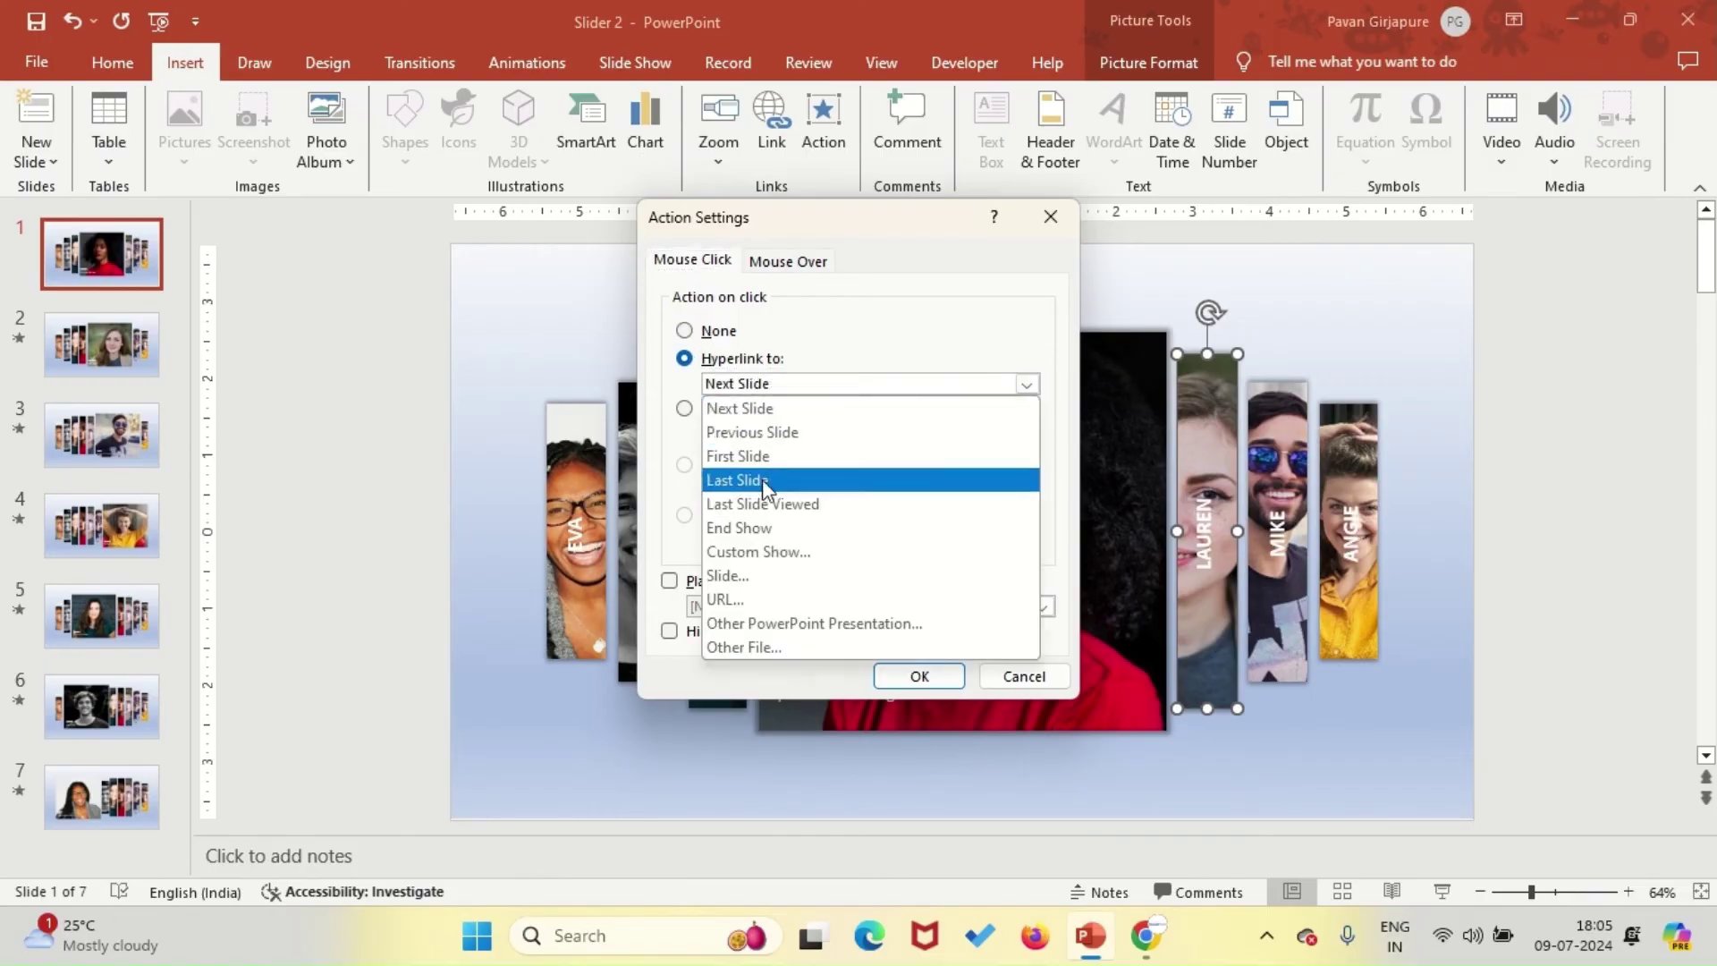
pyautogui.click(756, 575)
pyautogui.click(625, 364)
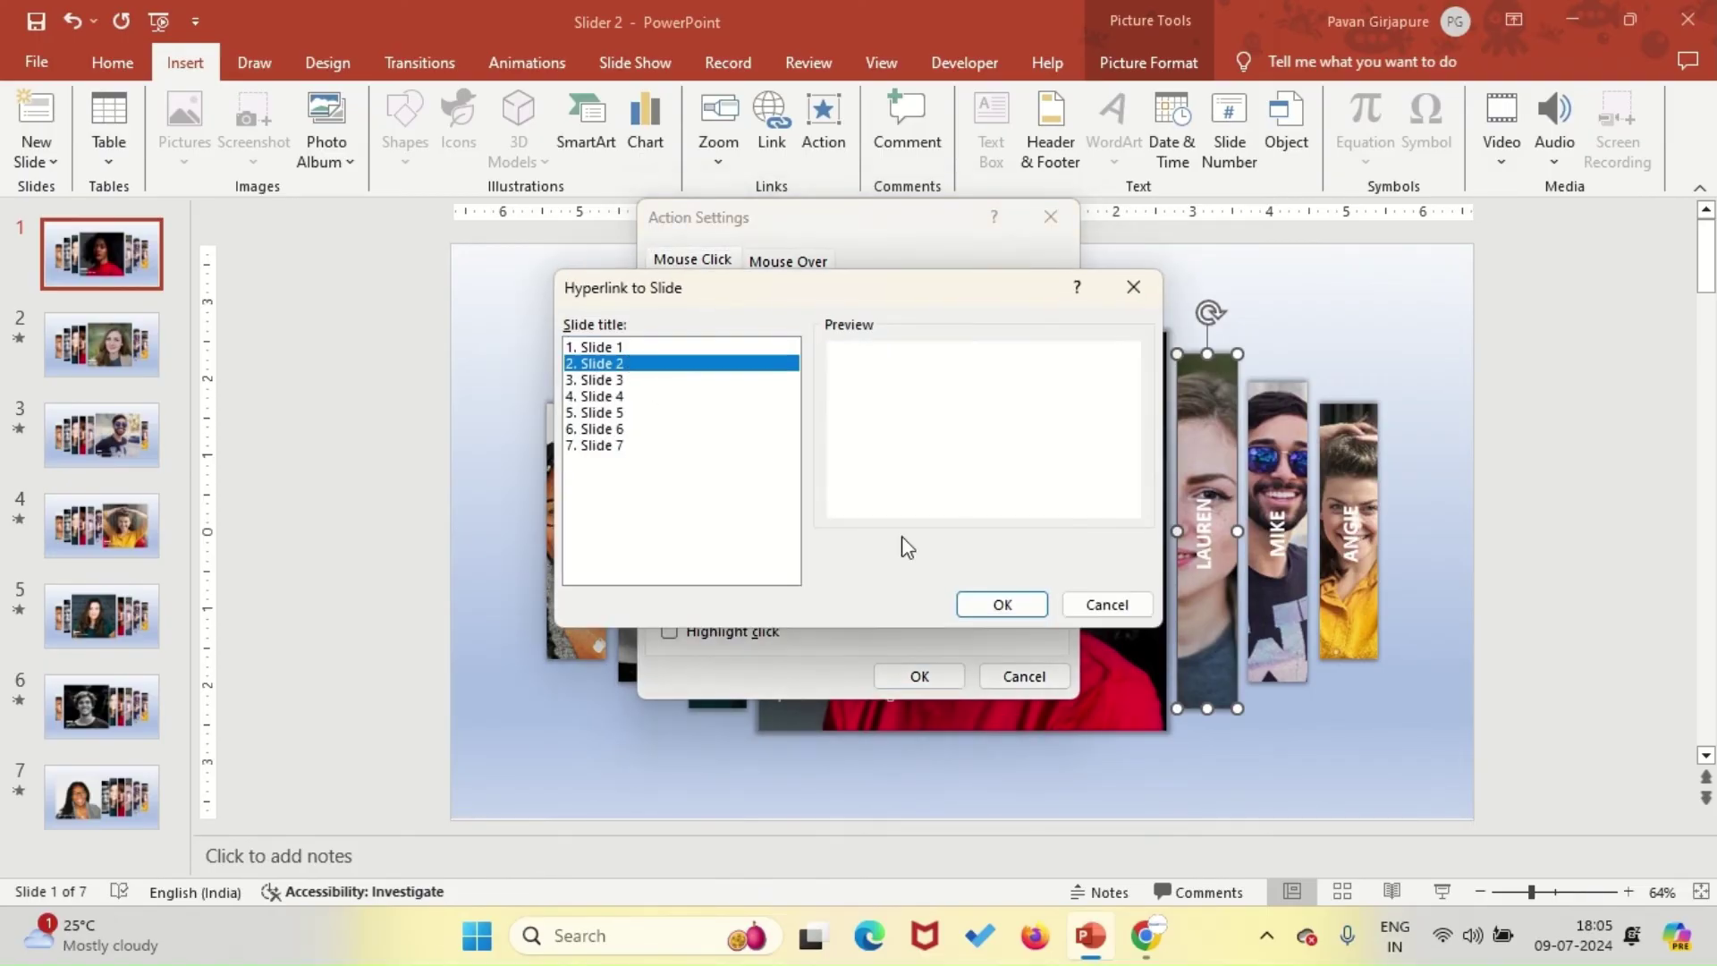
pyautogui.click(1002, 604)
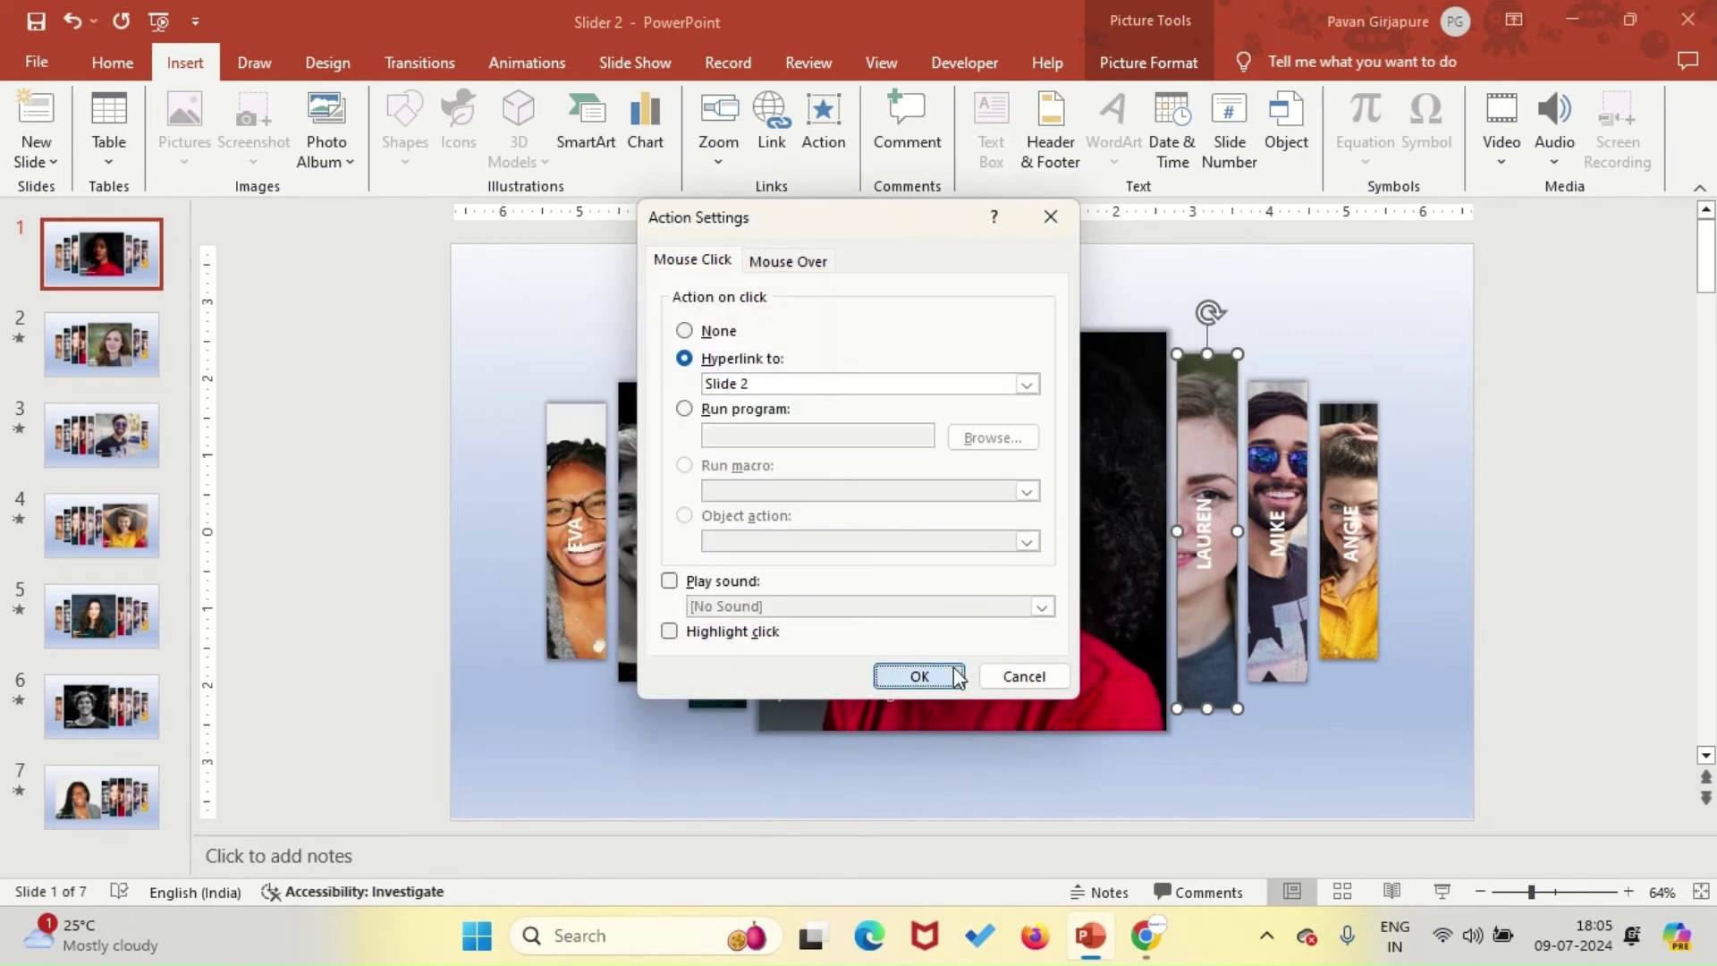
pyautogui.click(920, 676)
# Hyperlink the MIKE strip to slide 3.
pyautogui.click(1277, 397)
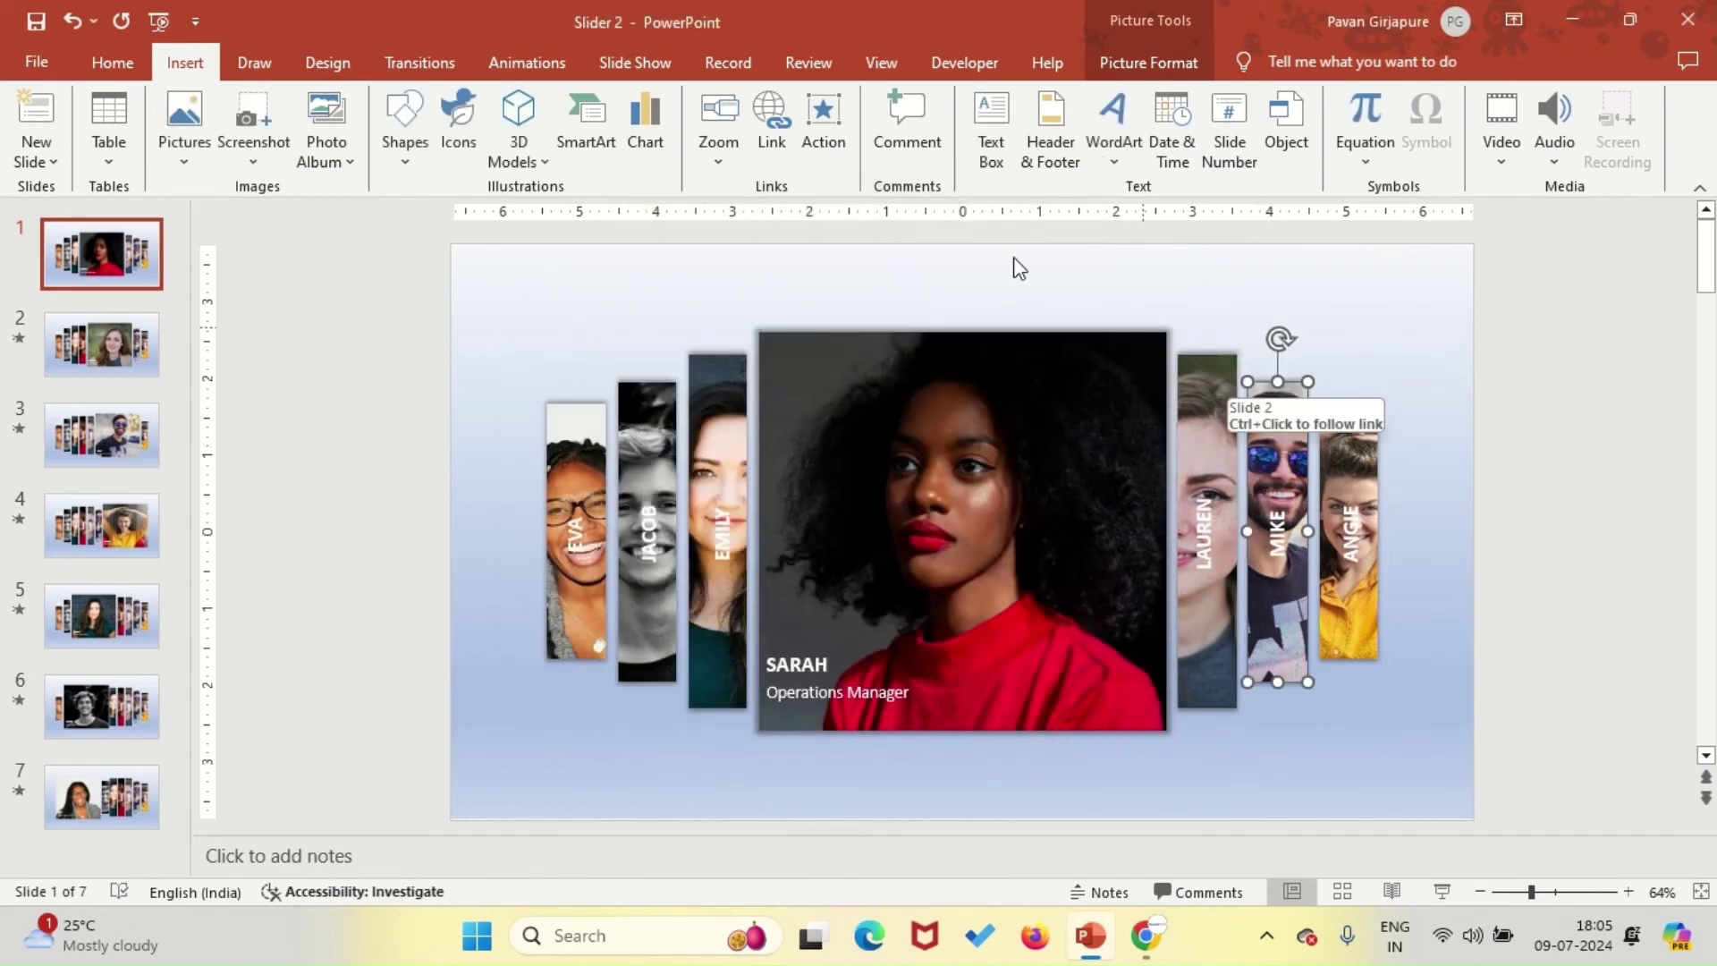
pyautogui.click(822, 125)
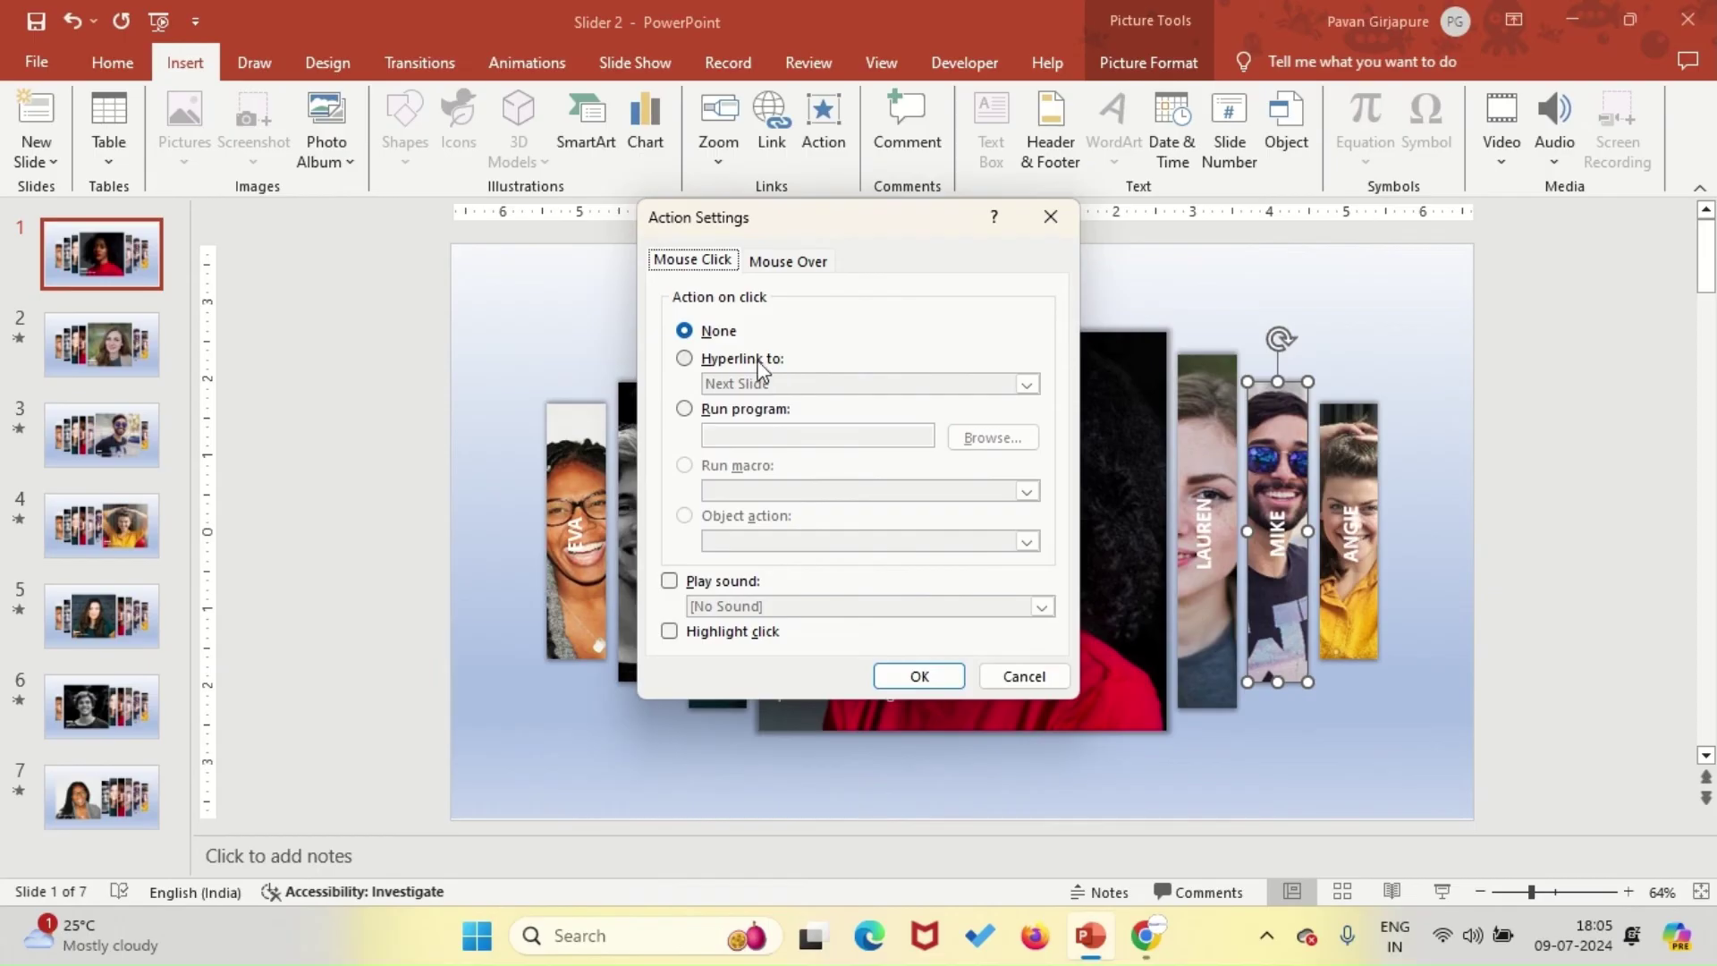
pyautogui.click(758, 362)
pyautogui.click(781, 384)
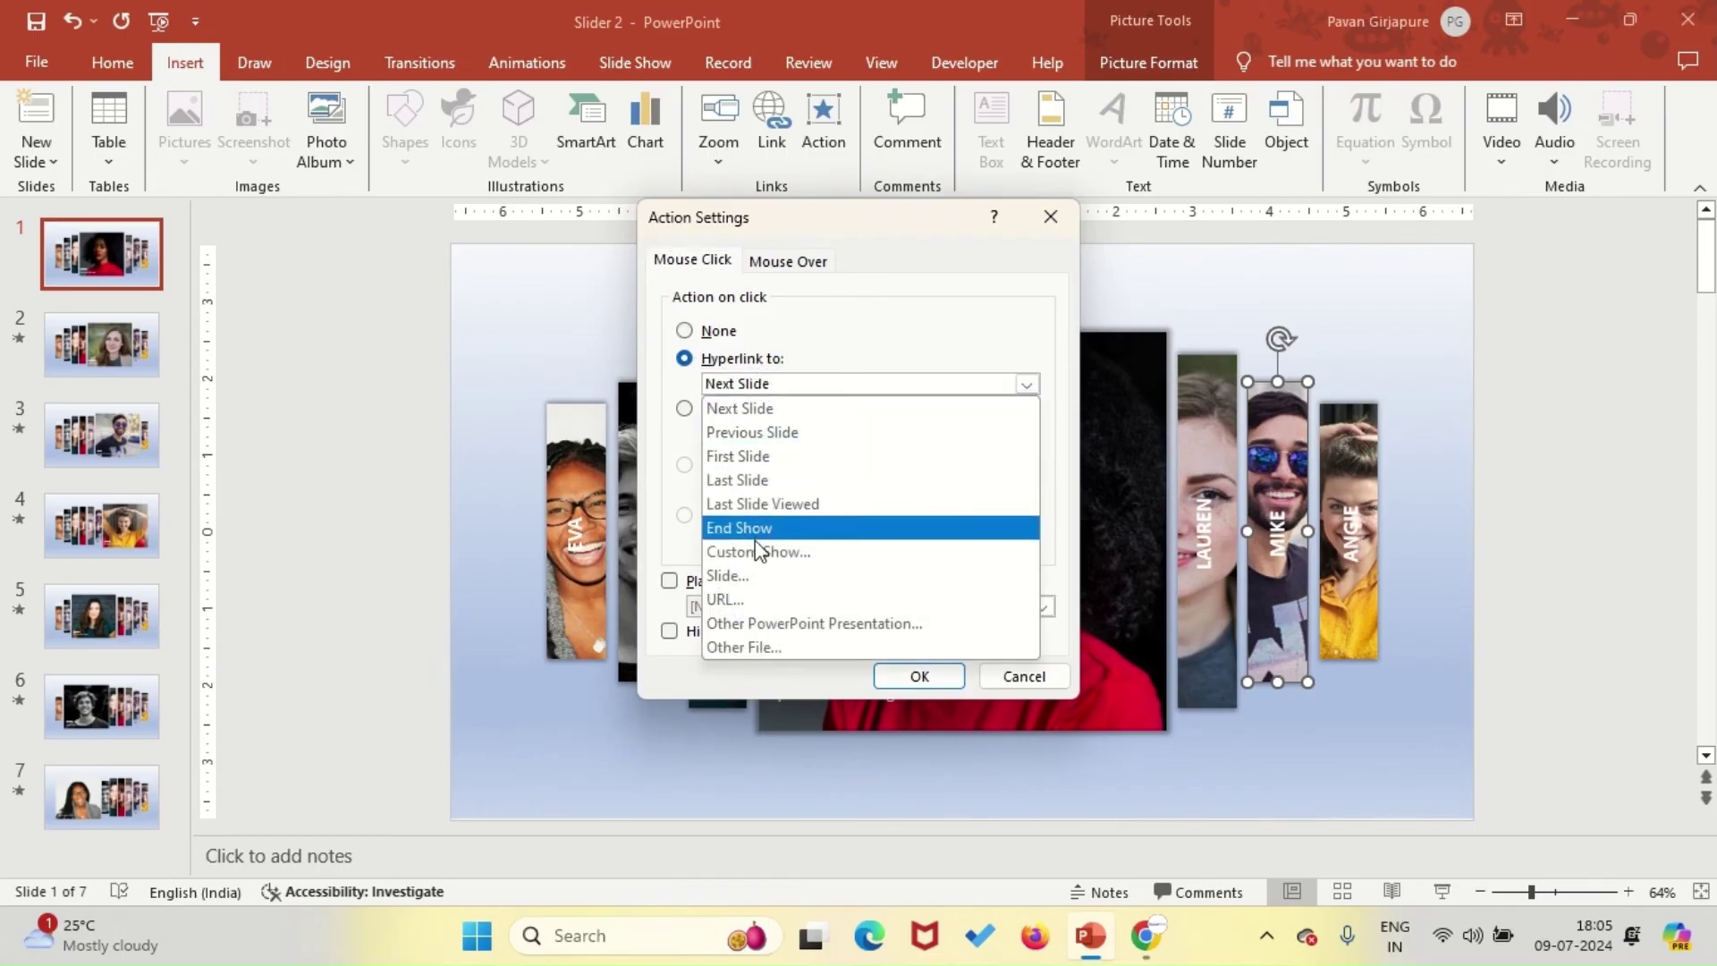
pyautogui.click(749, 576)
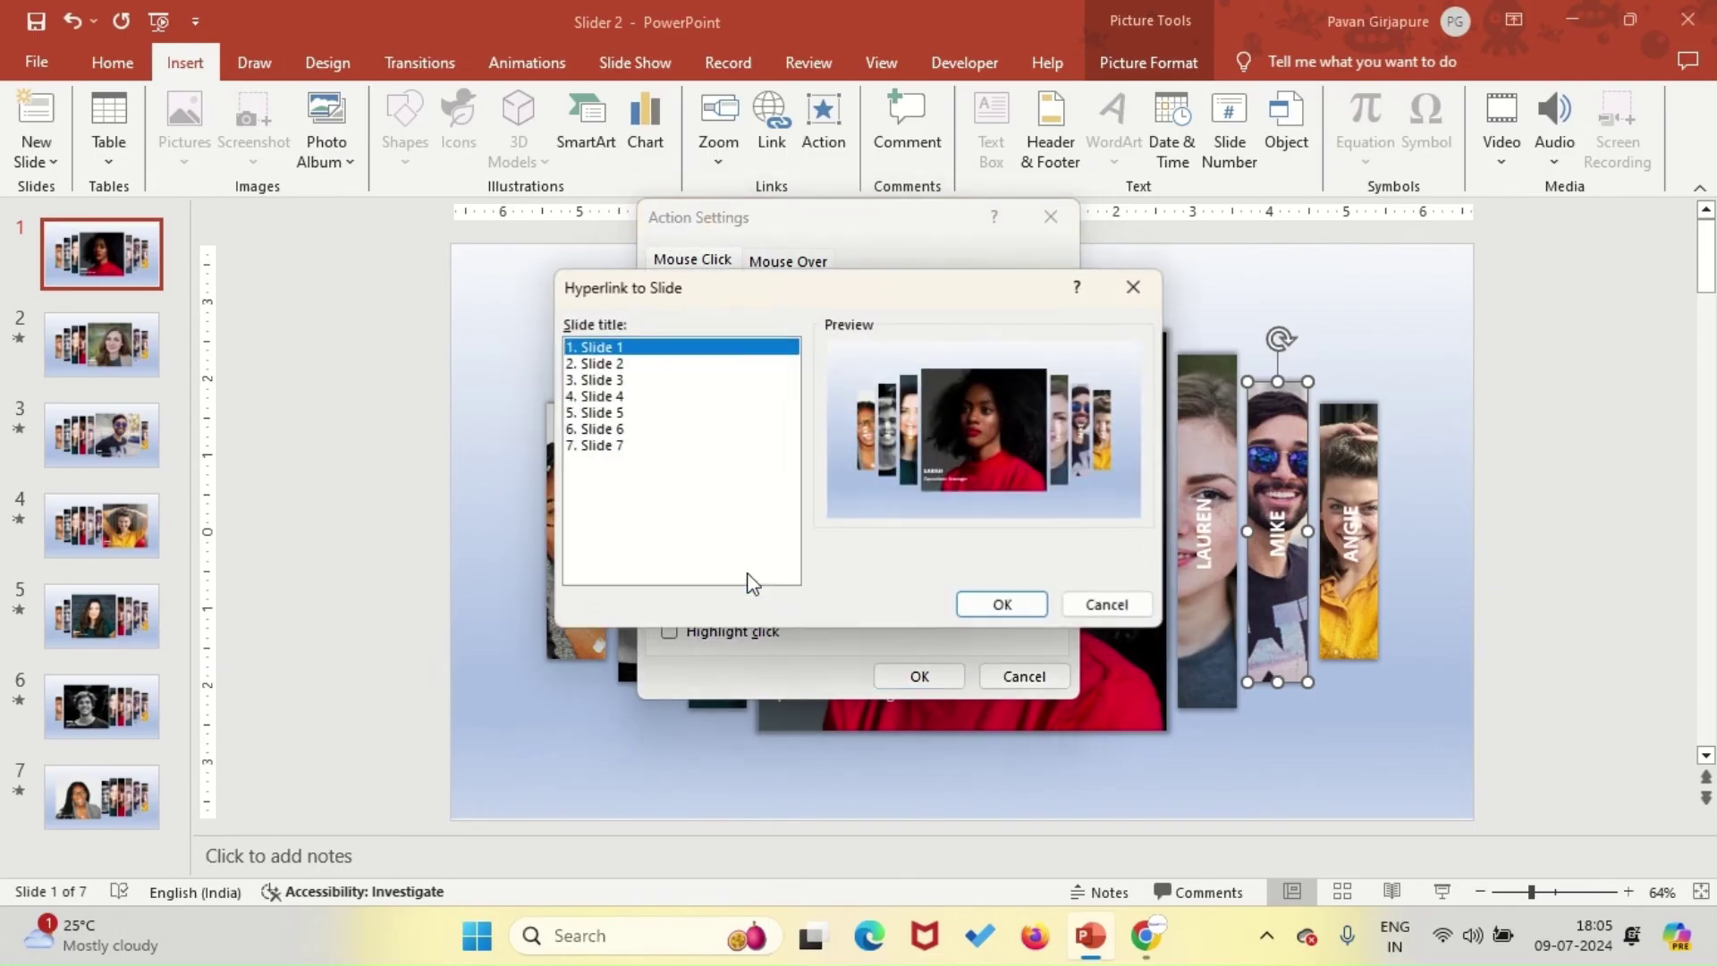
pyautogui.click(604, 383)
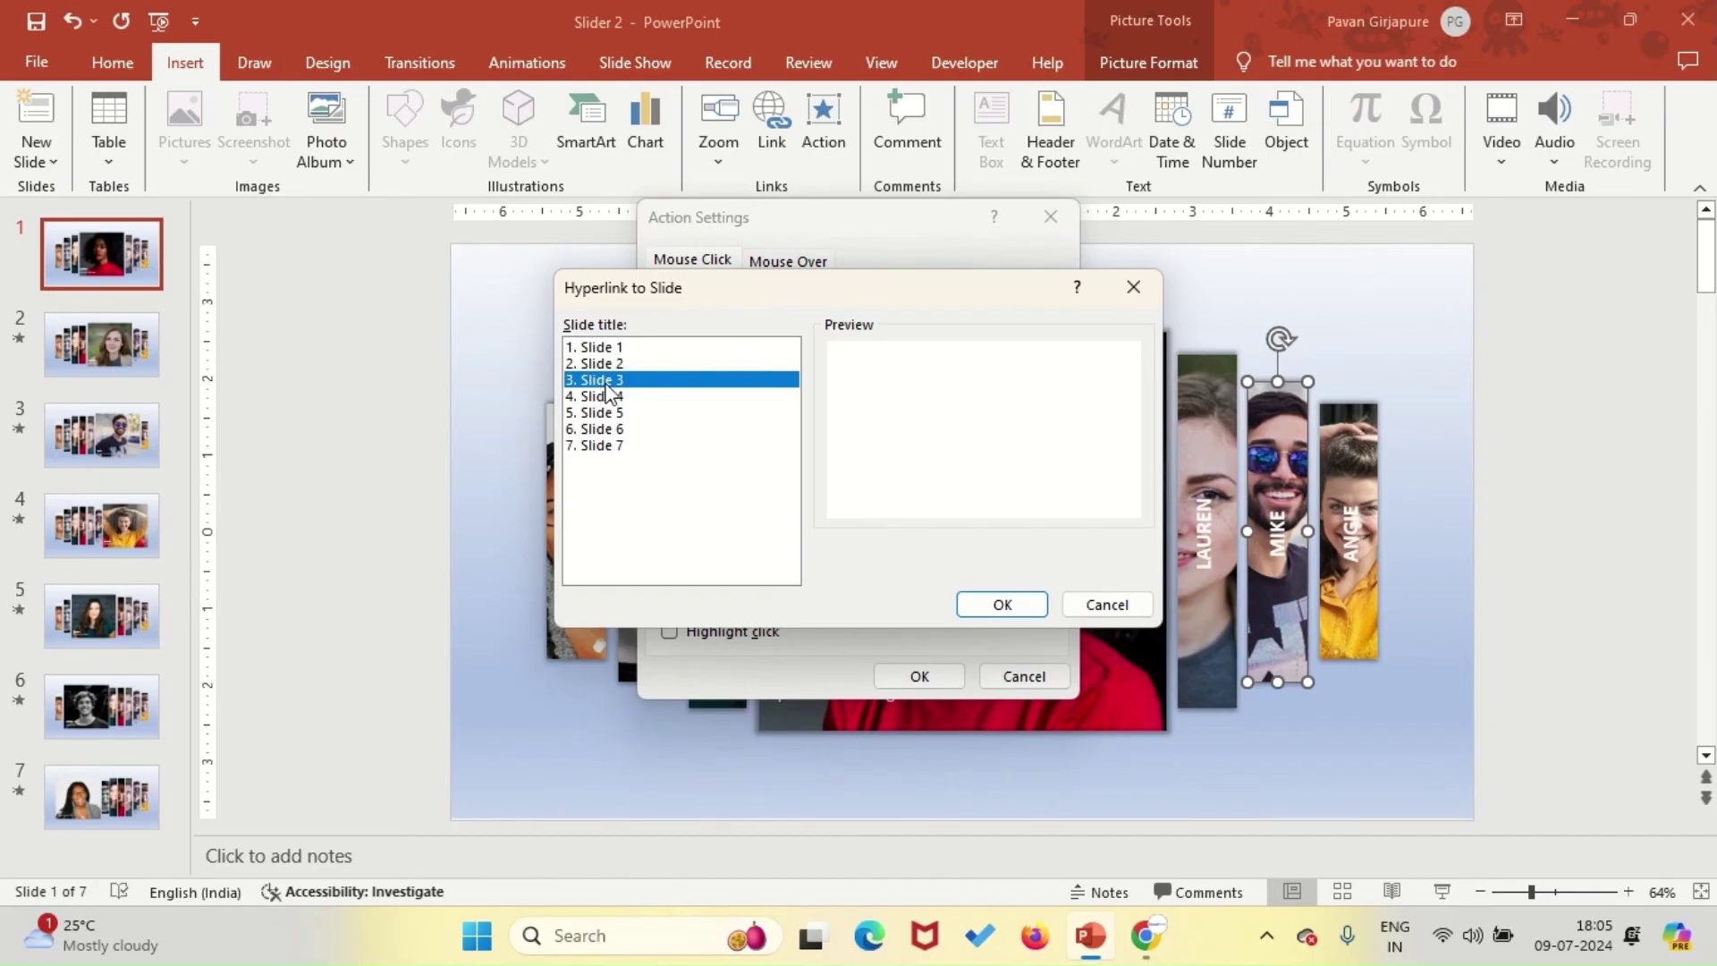
pyautogui.click(987, 605)
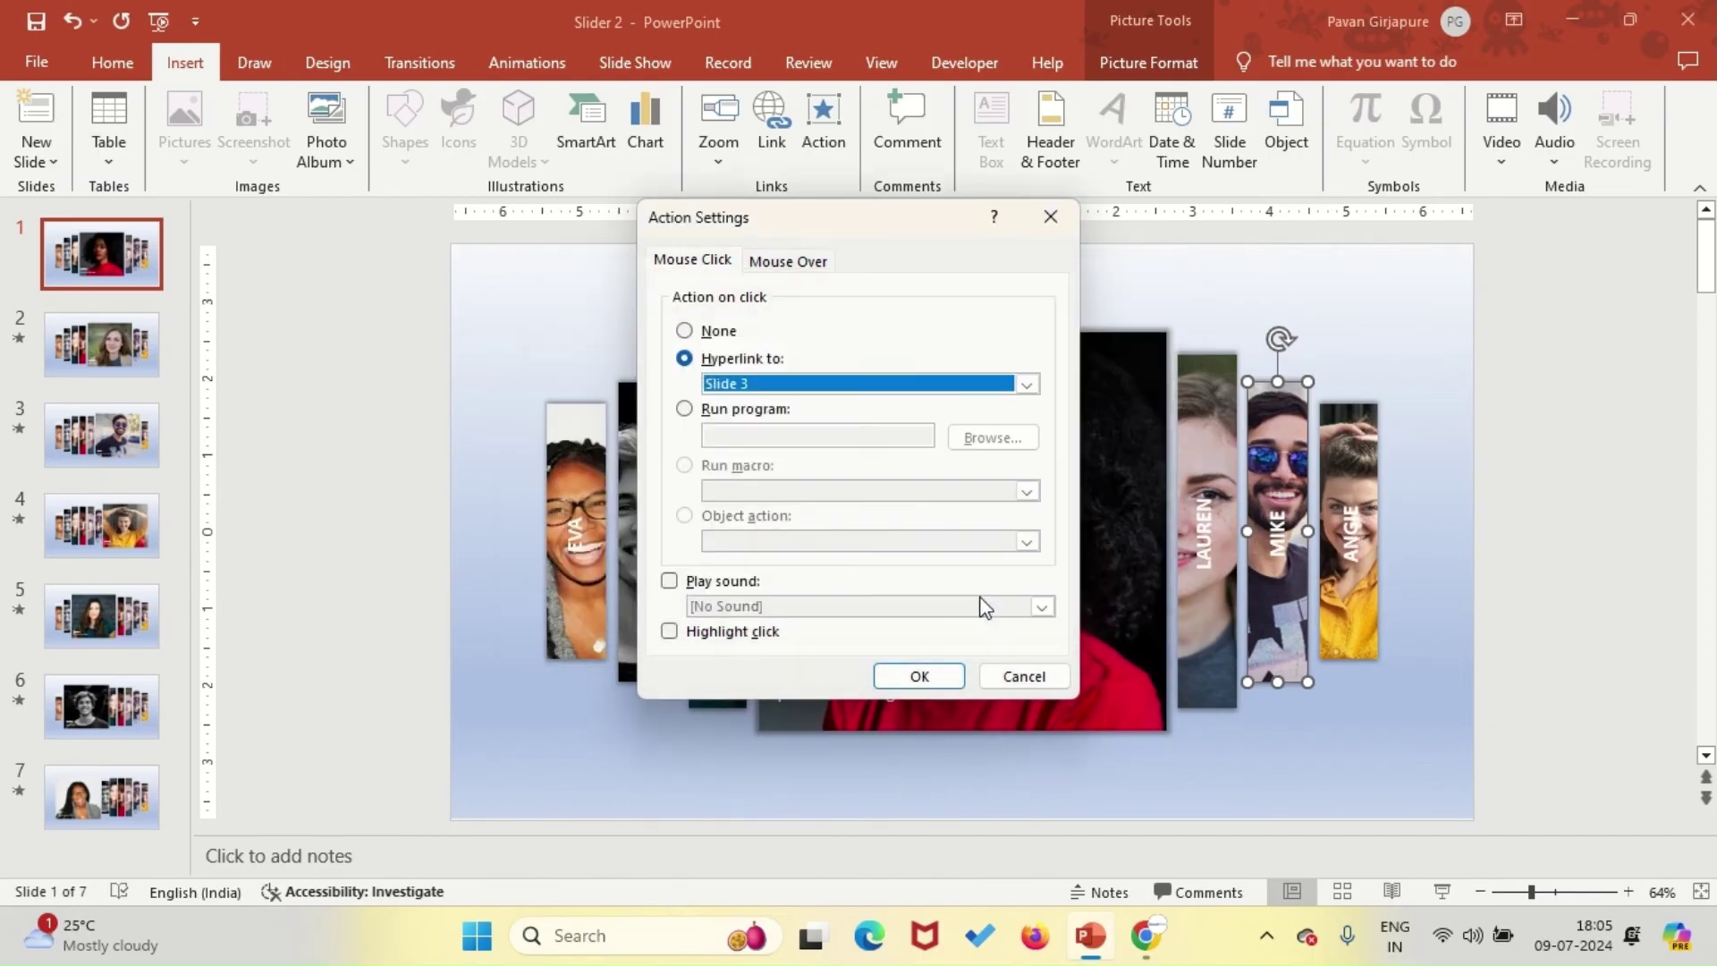
pyautogui.click(930, 674)
# Hyperlink the ANGIE strip to slide 4.
pyautogui.click(1343, 410)
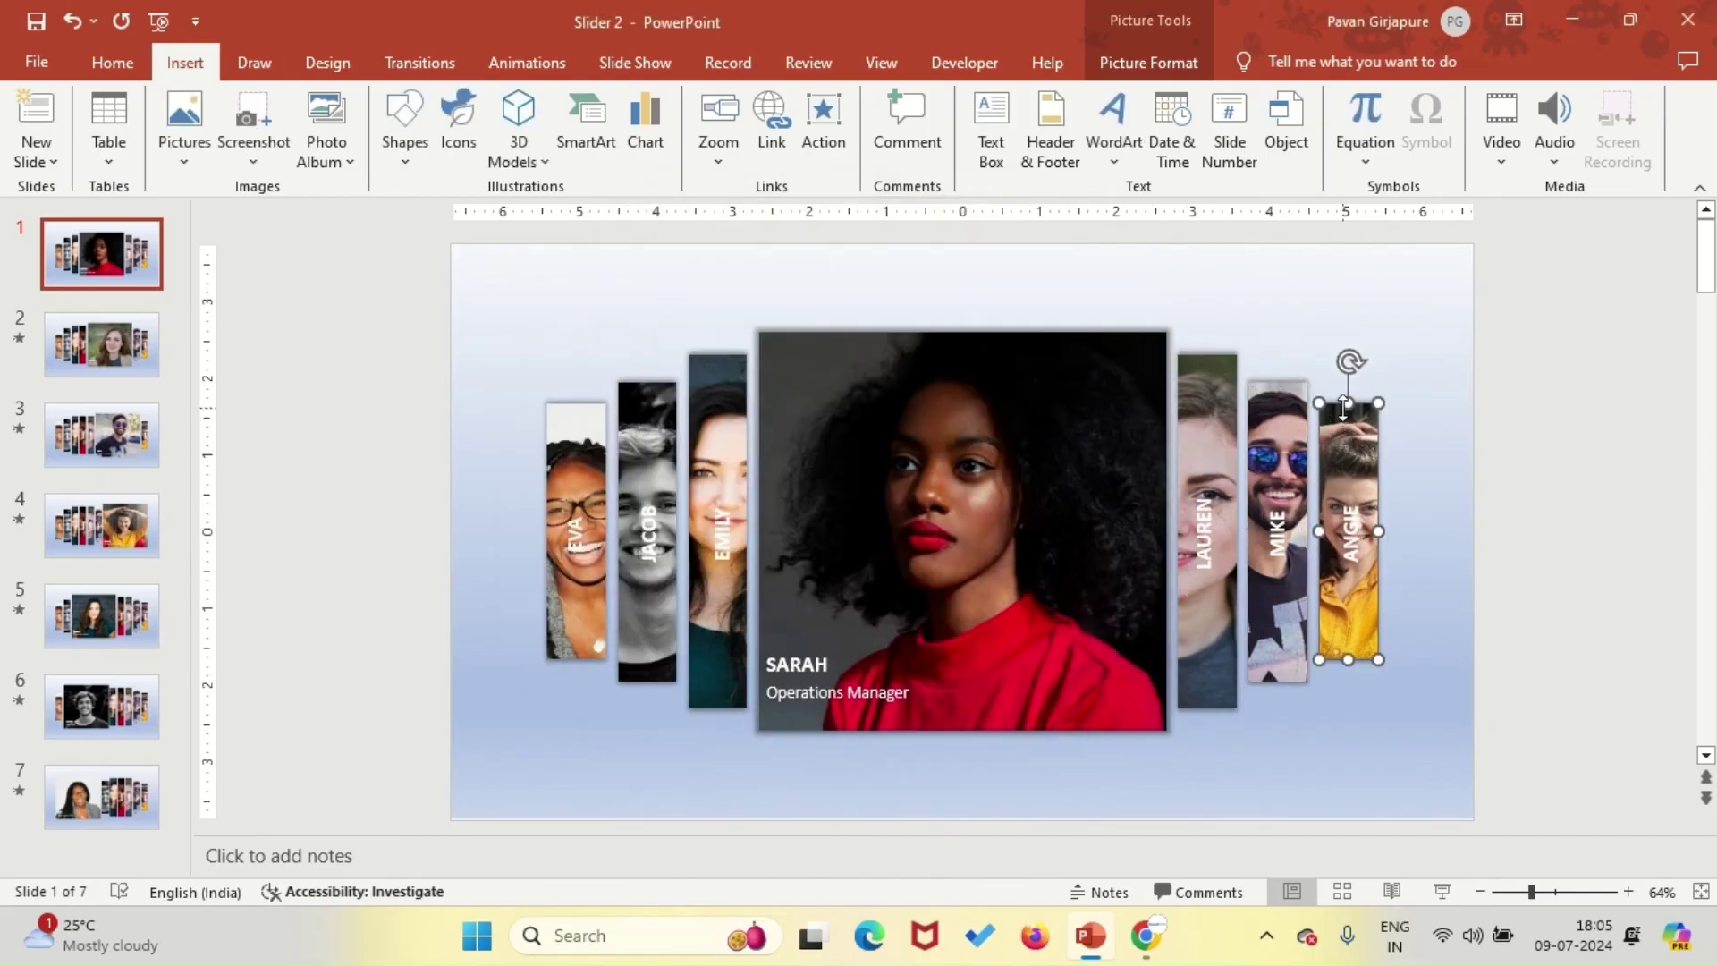
pyautogui.click(819, 135)
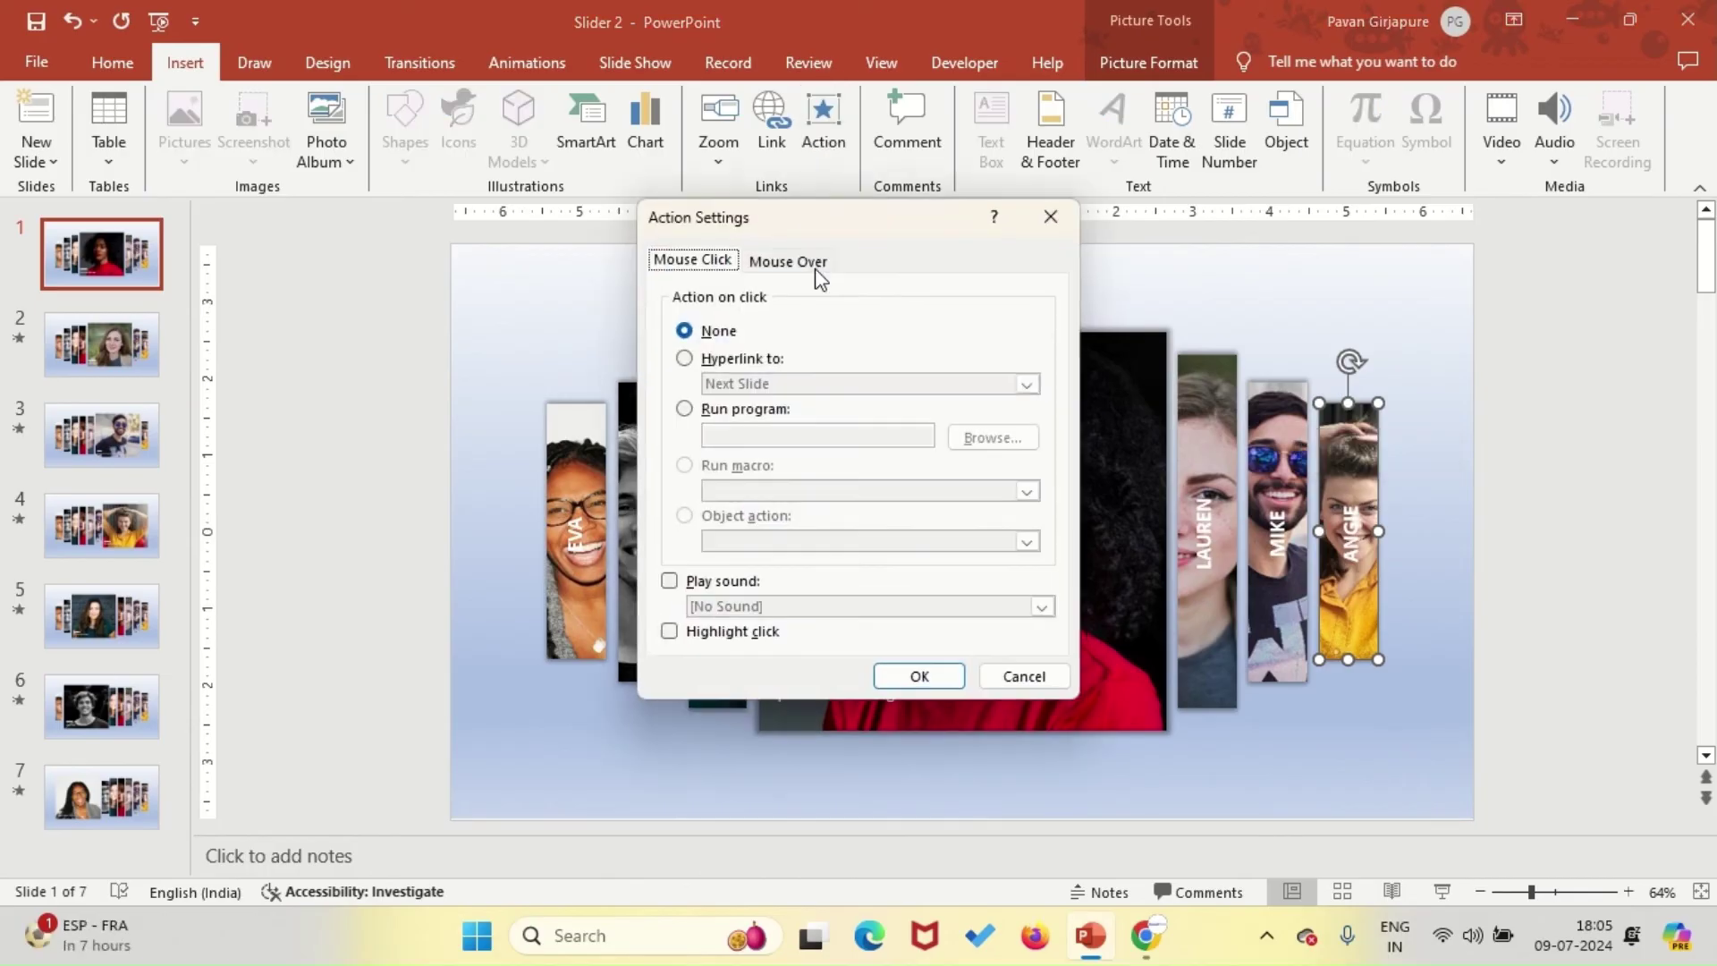
pyautogui.click(751, 358)
pyautogui.click(755, 383)
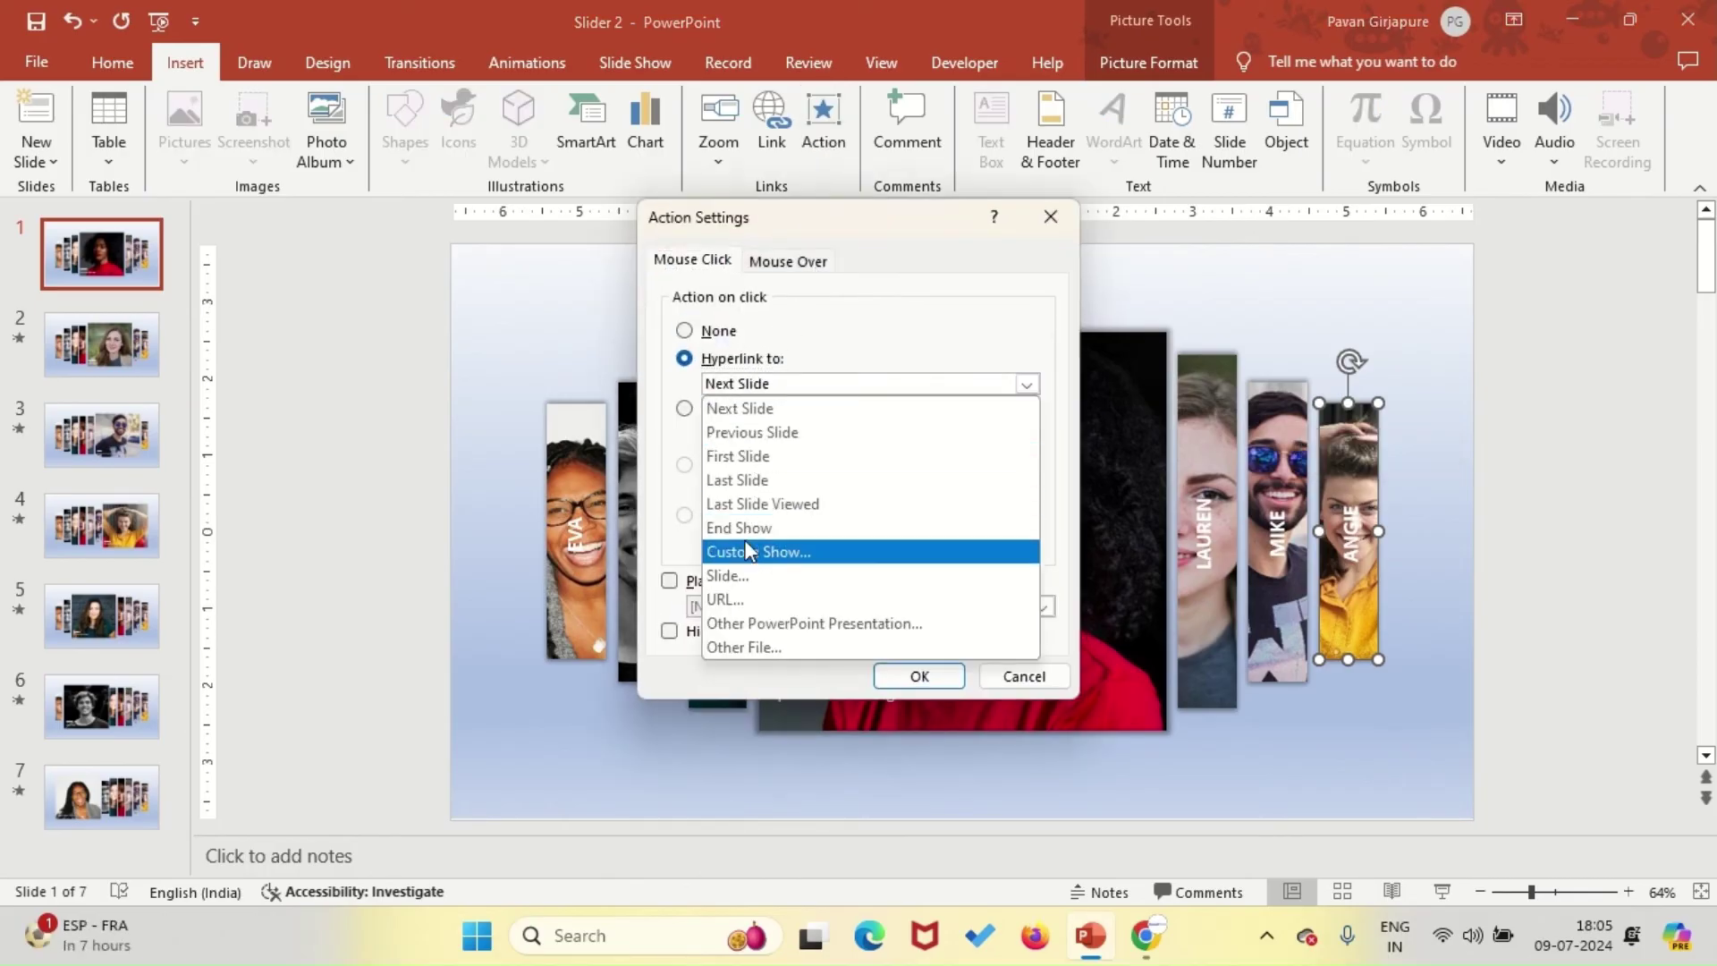
pyautogui.click(741, 572)
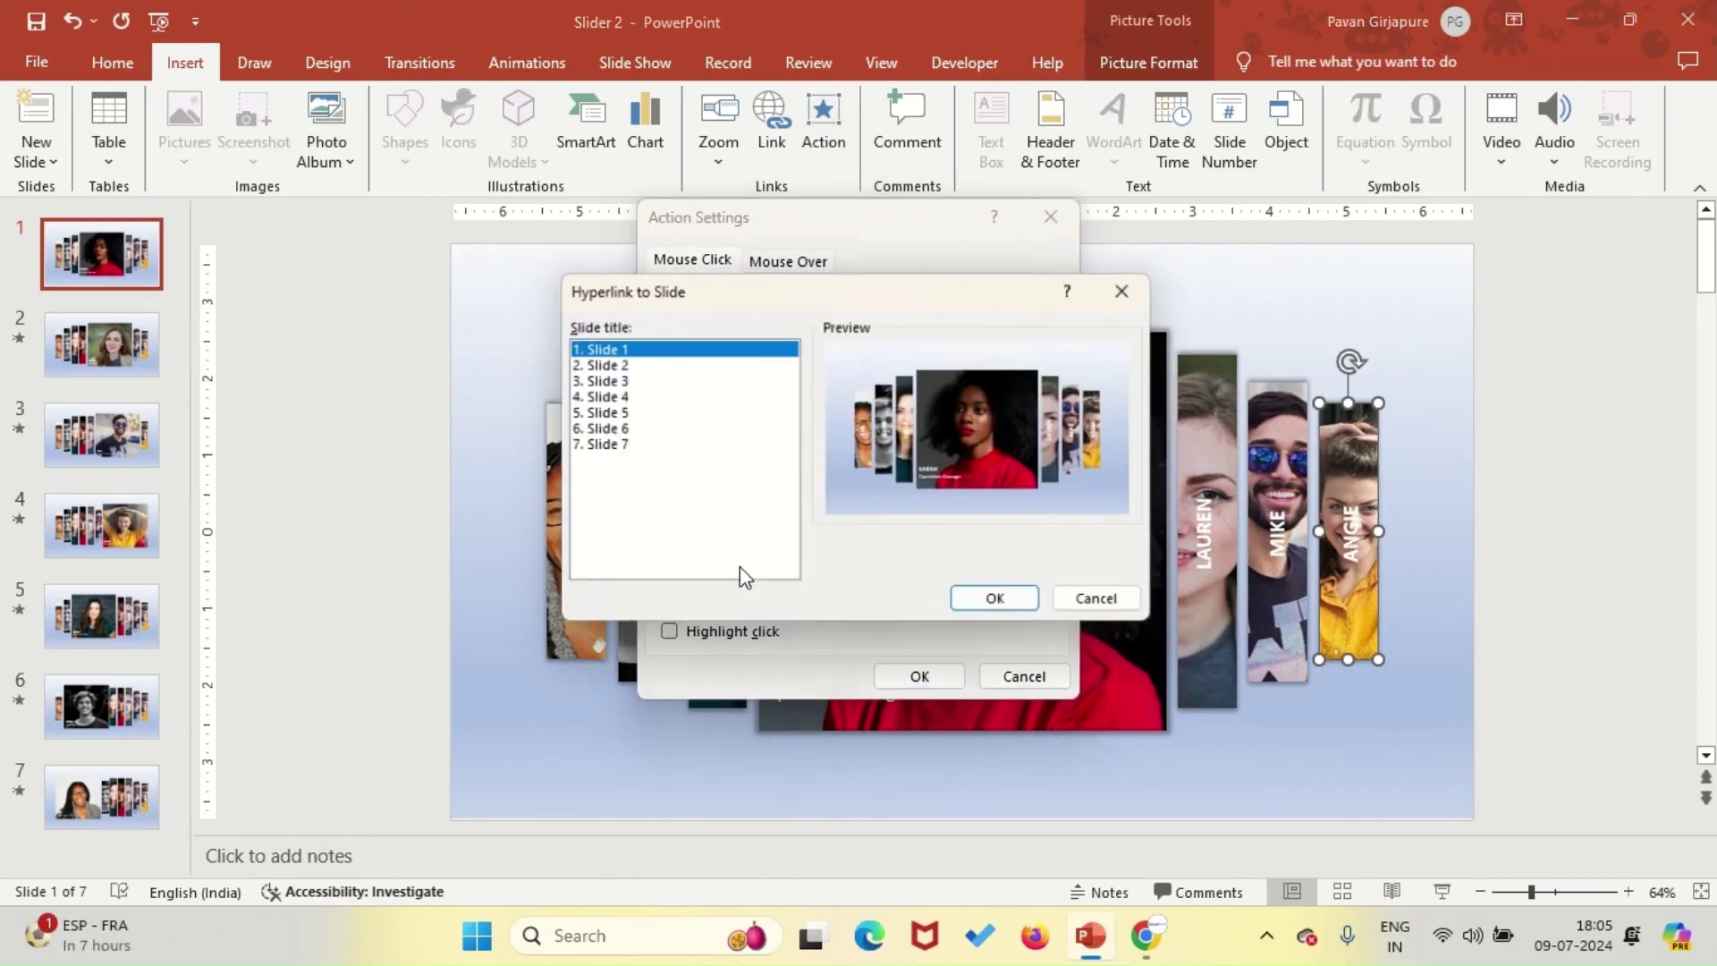
pyautogui.click(614, 399)
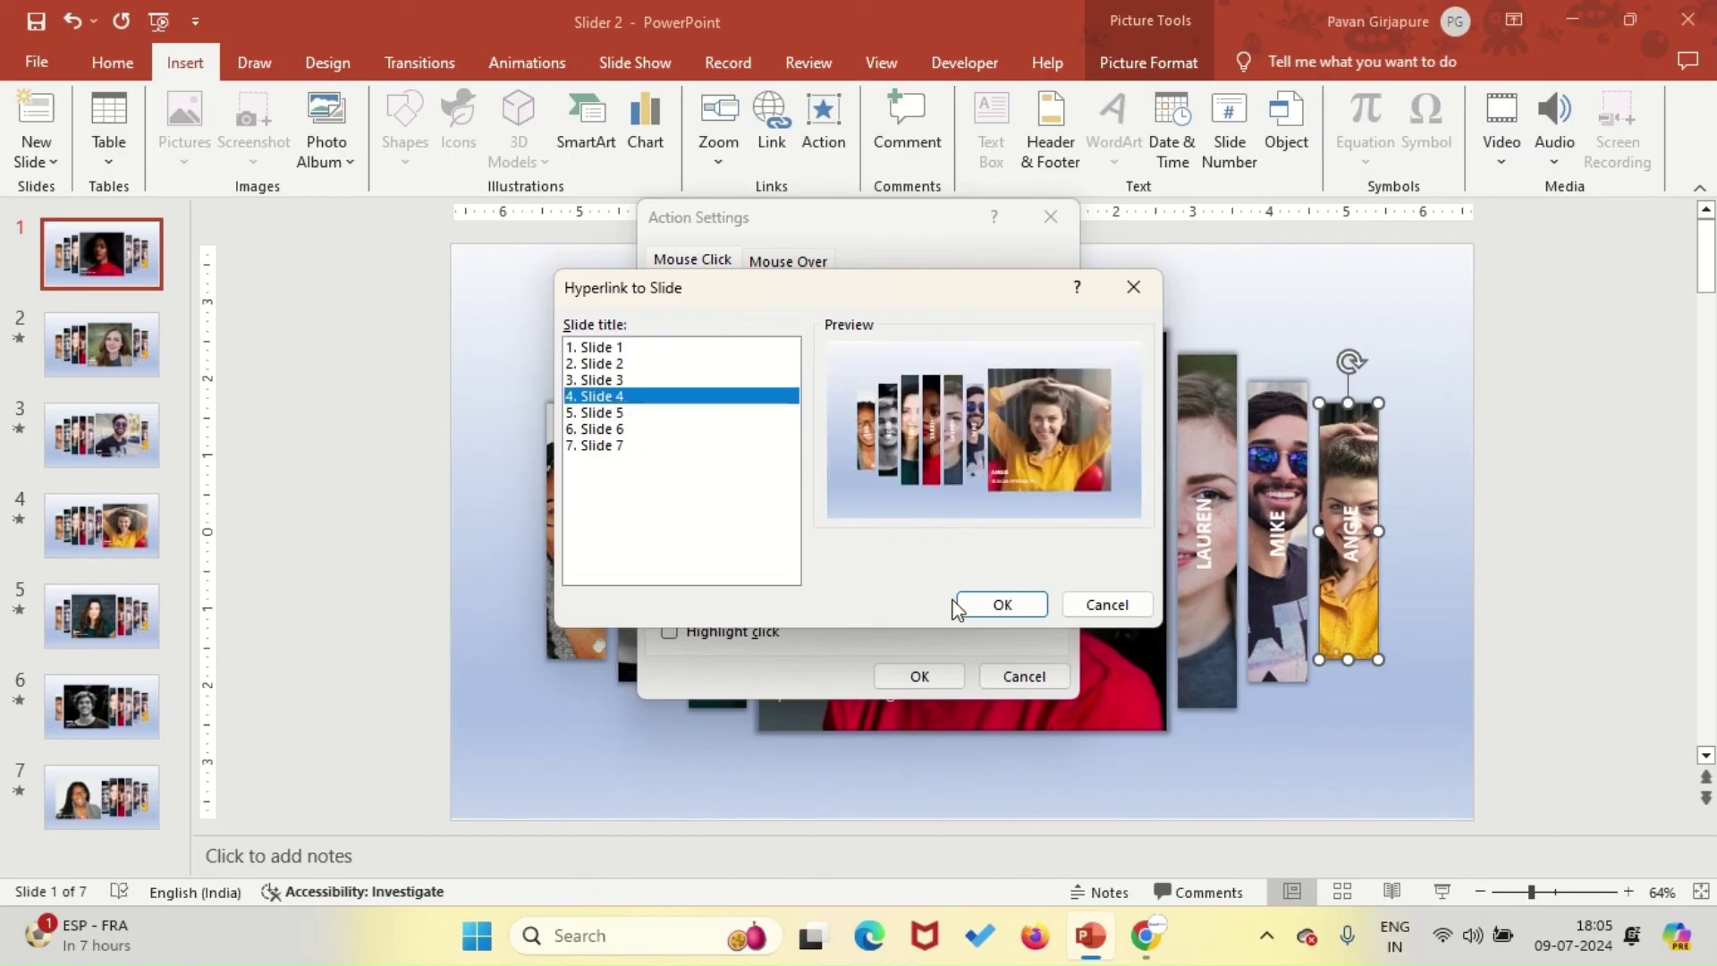
pyautogui.click(980, 598)
pyautogui.click(912, 673)
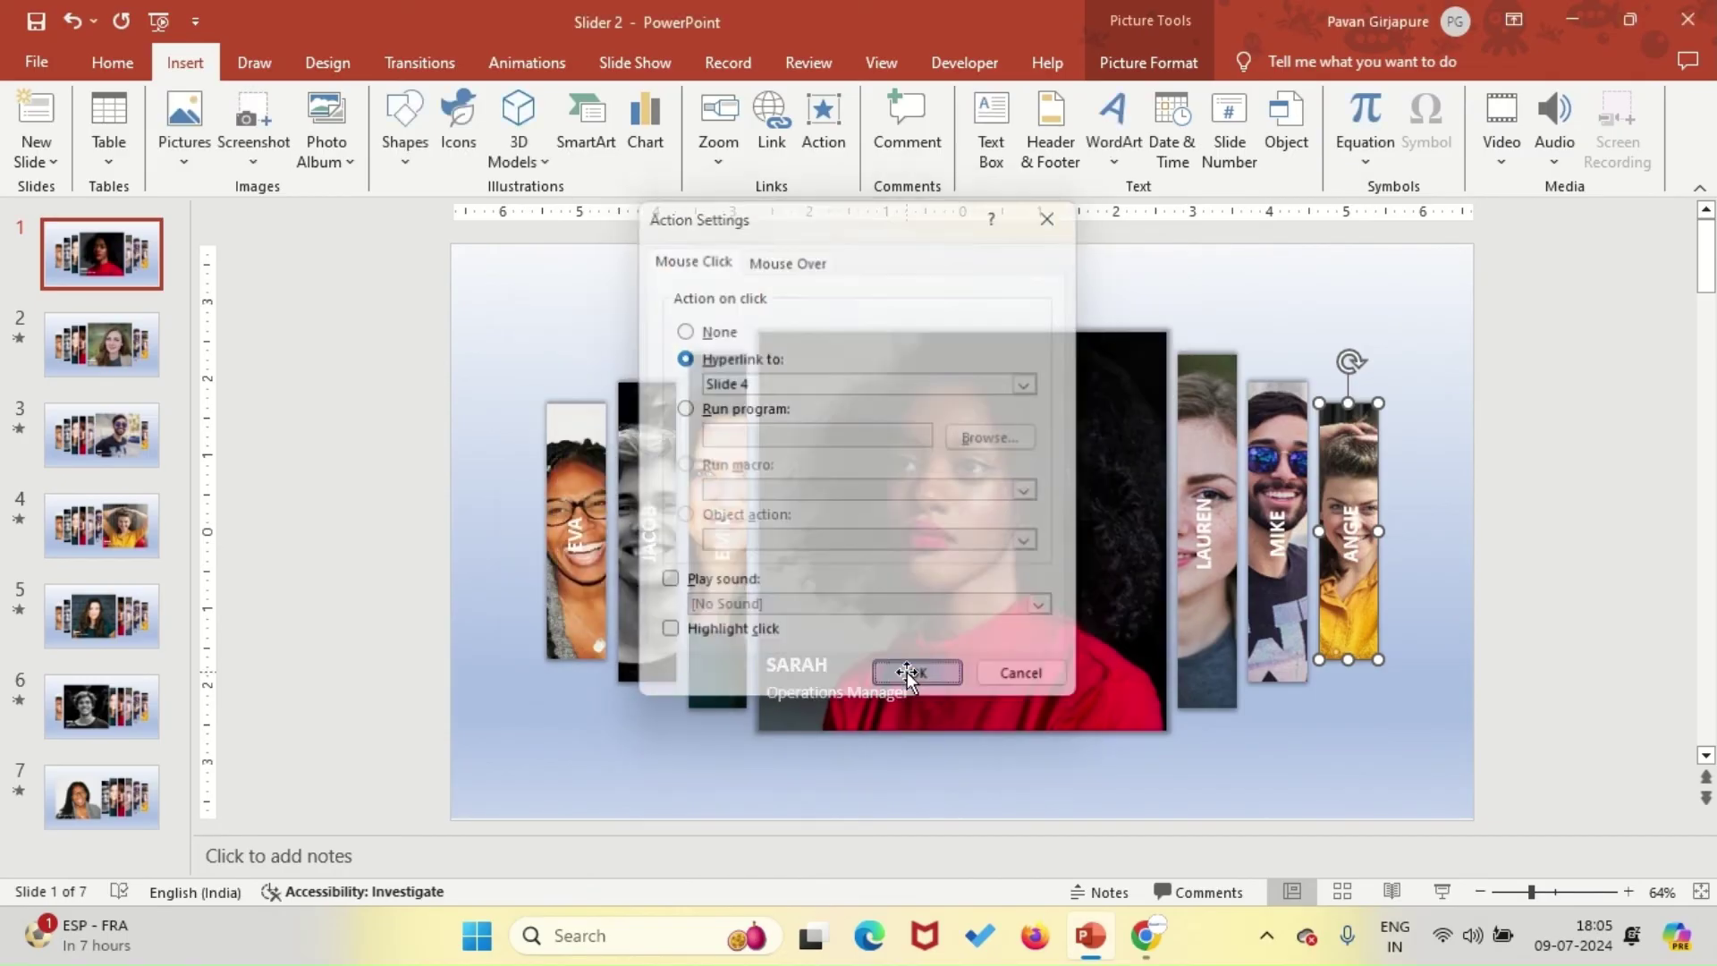
# Hyperlink the EMILY strip to slide 5.
pyautogui.click(717, 367)
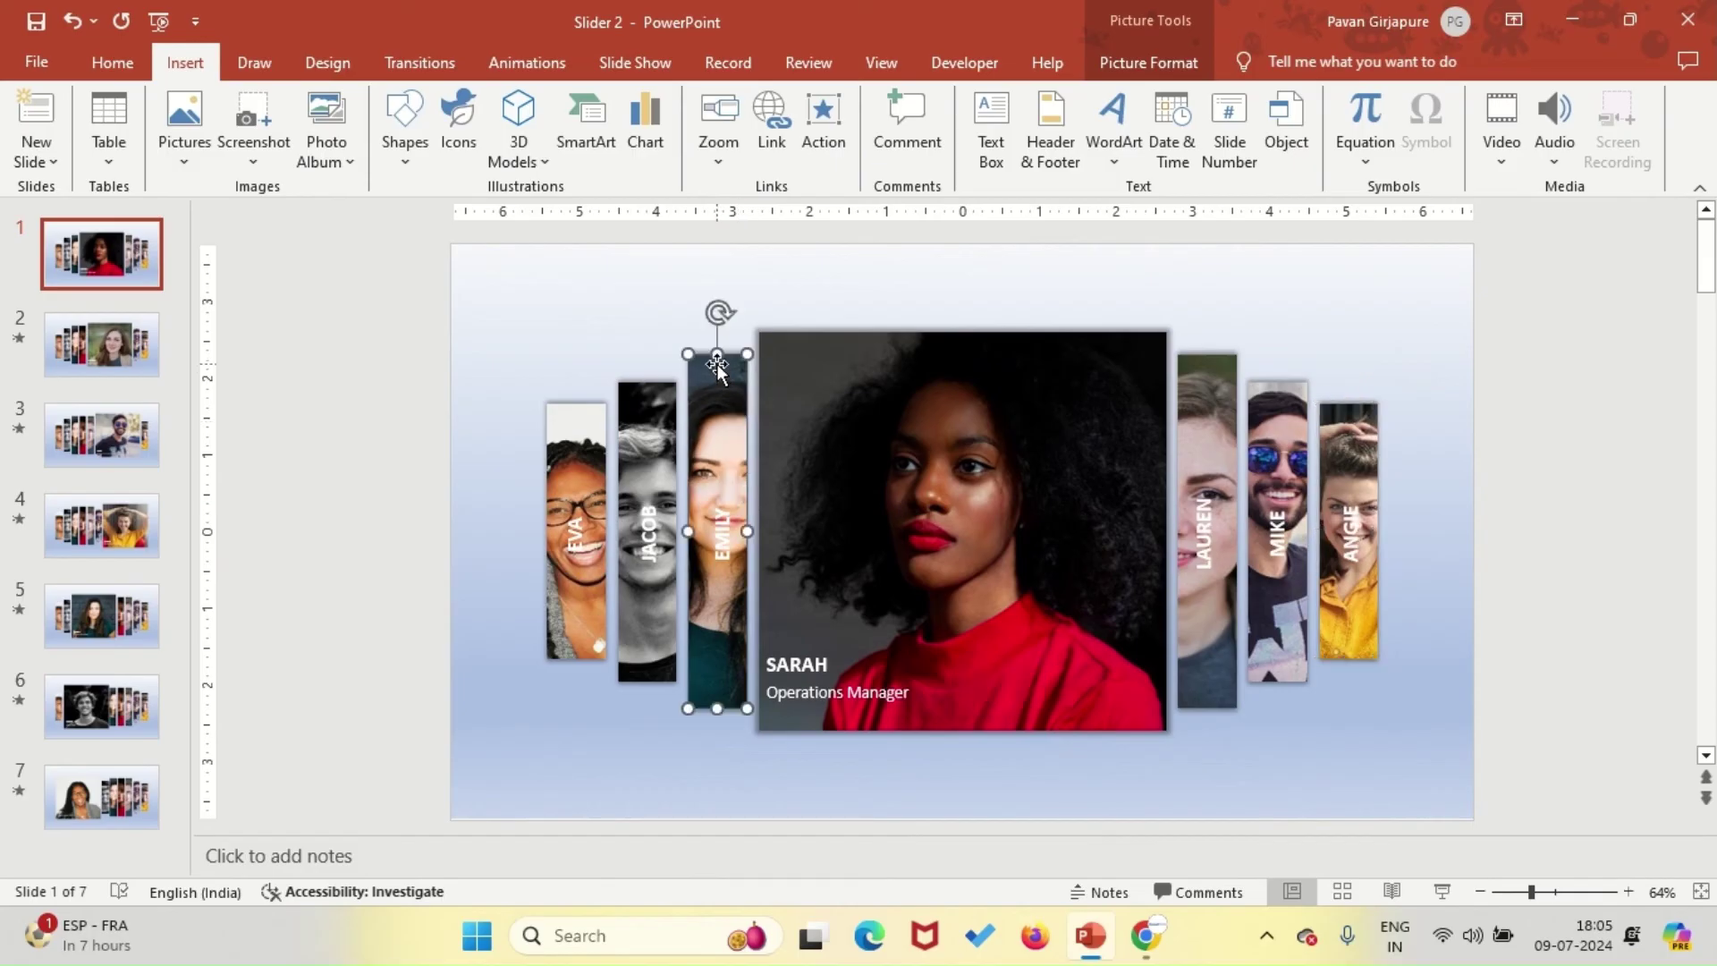
pyautogui.click(824, 130)
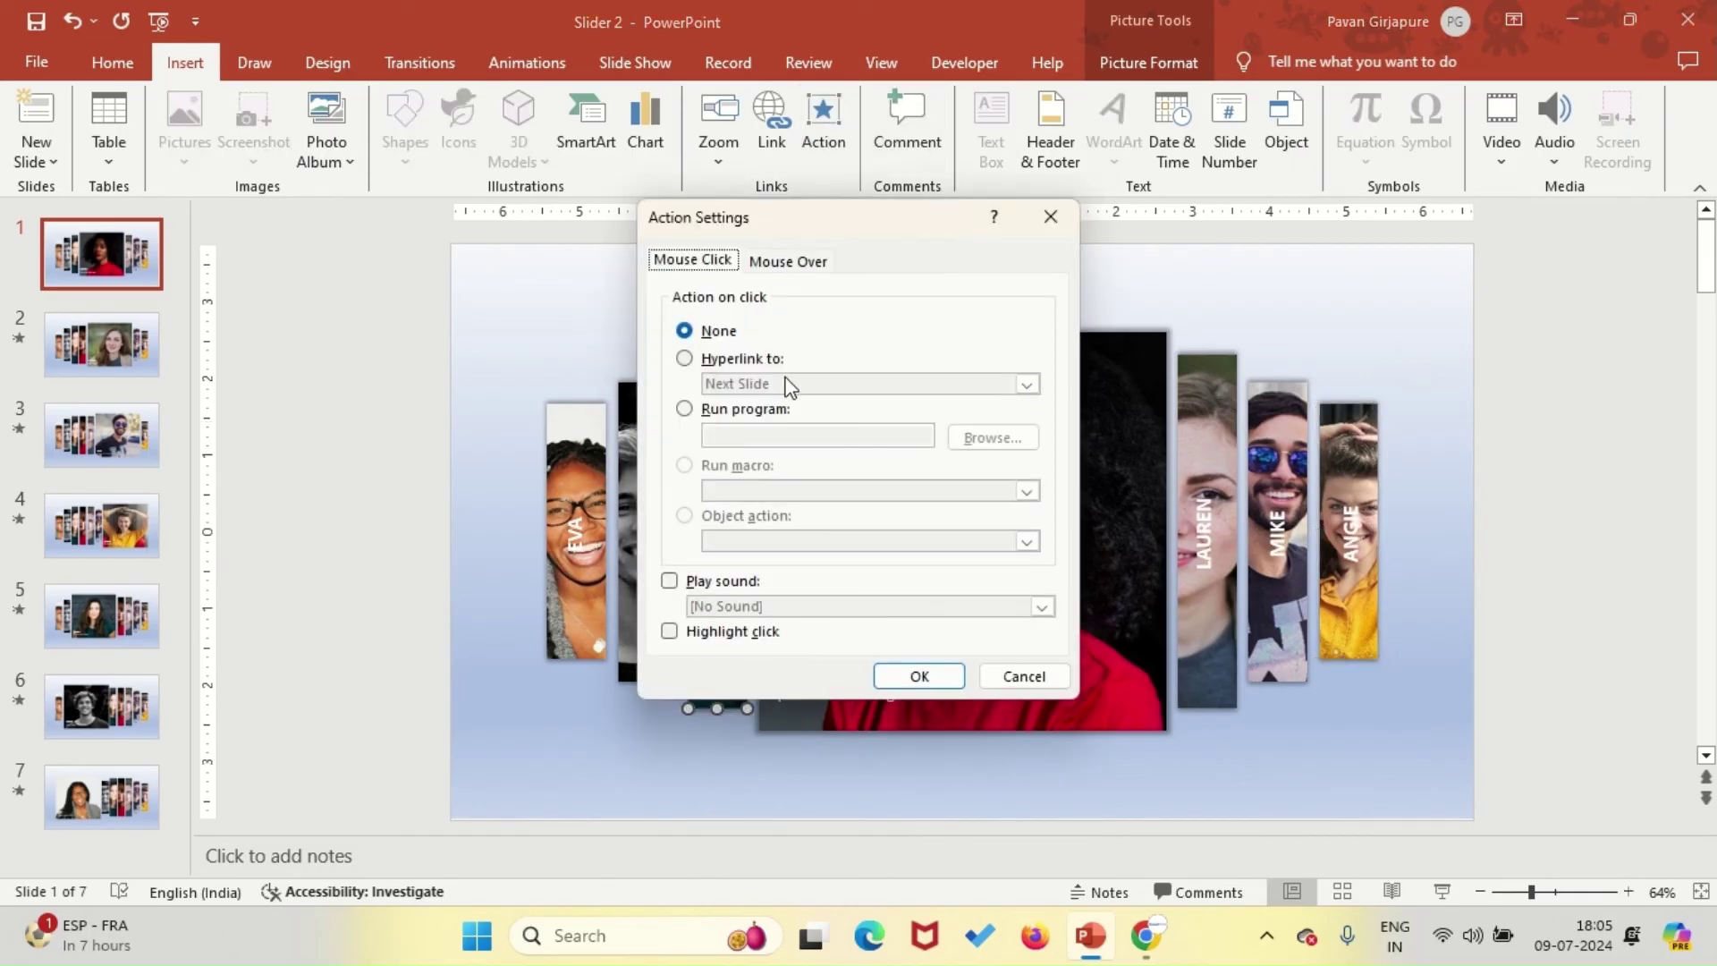
pyautogui.click(764, 358)
pyautogui.click(1026, 384)
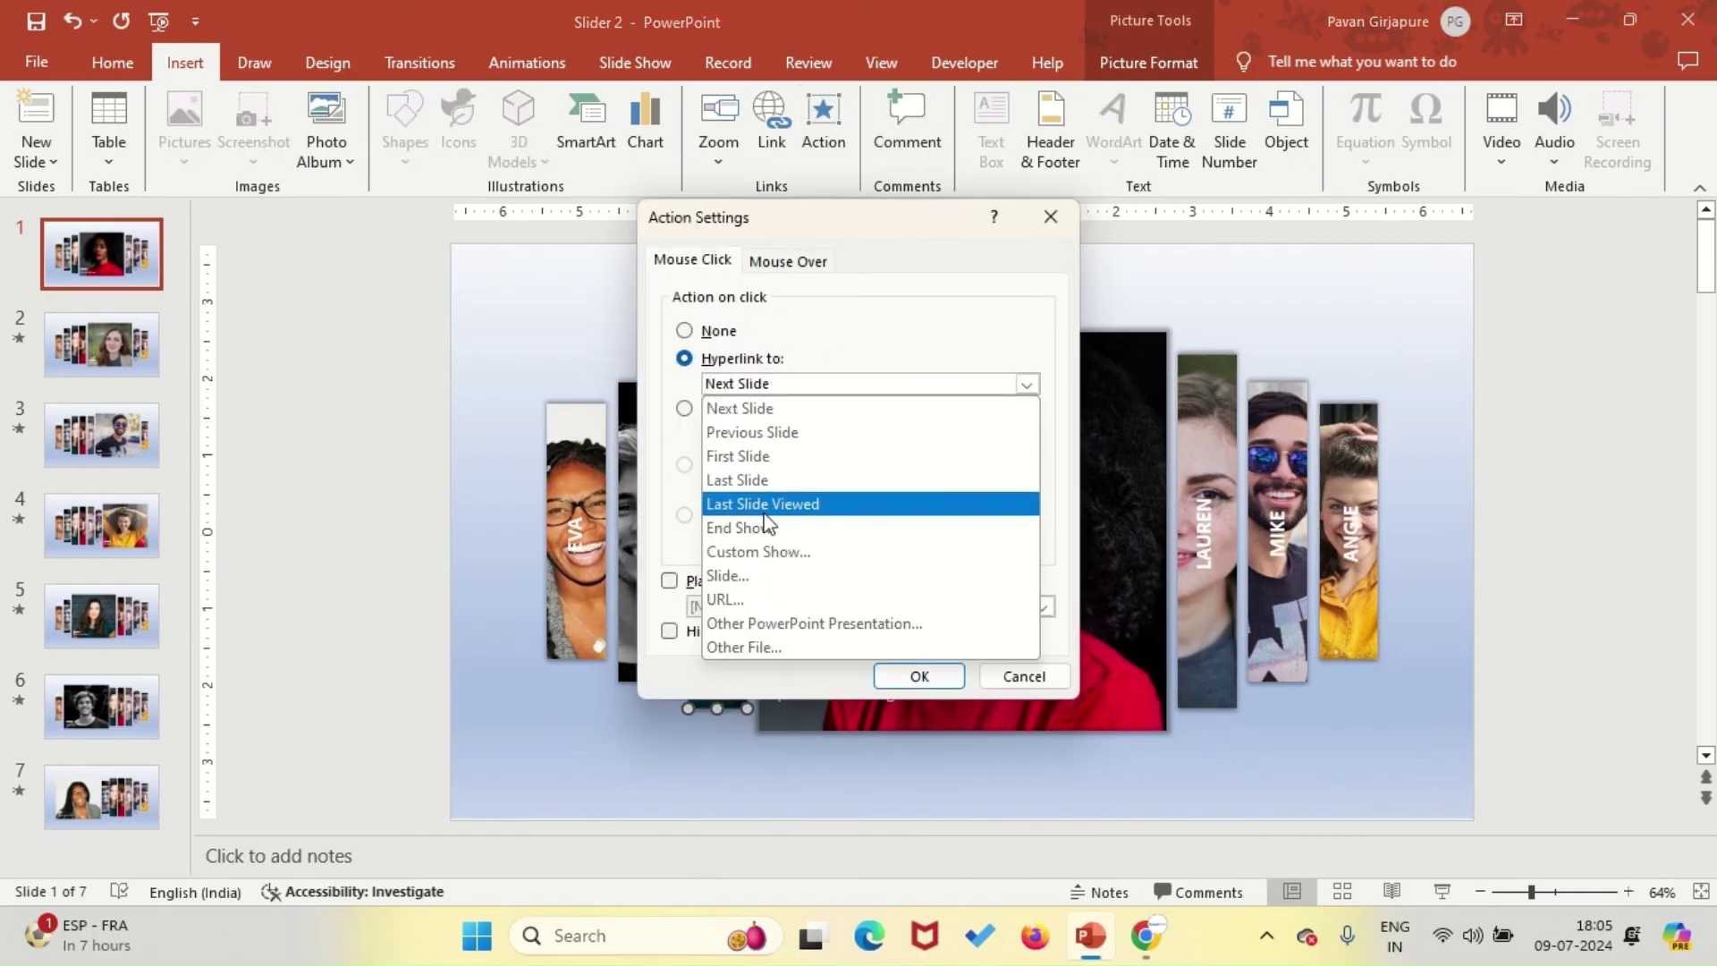
pyautogui.click(733, 574)
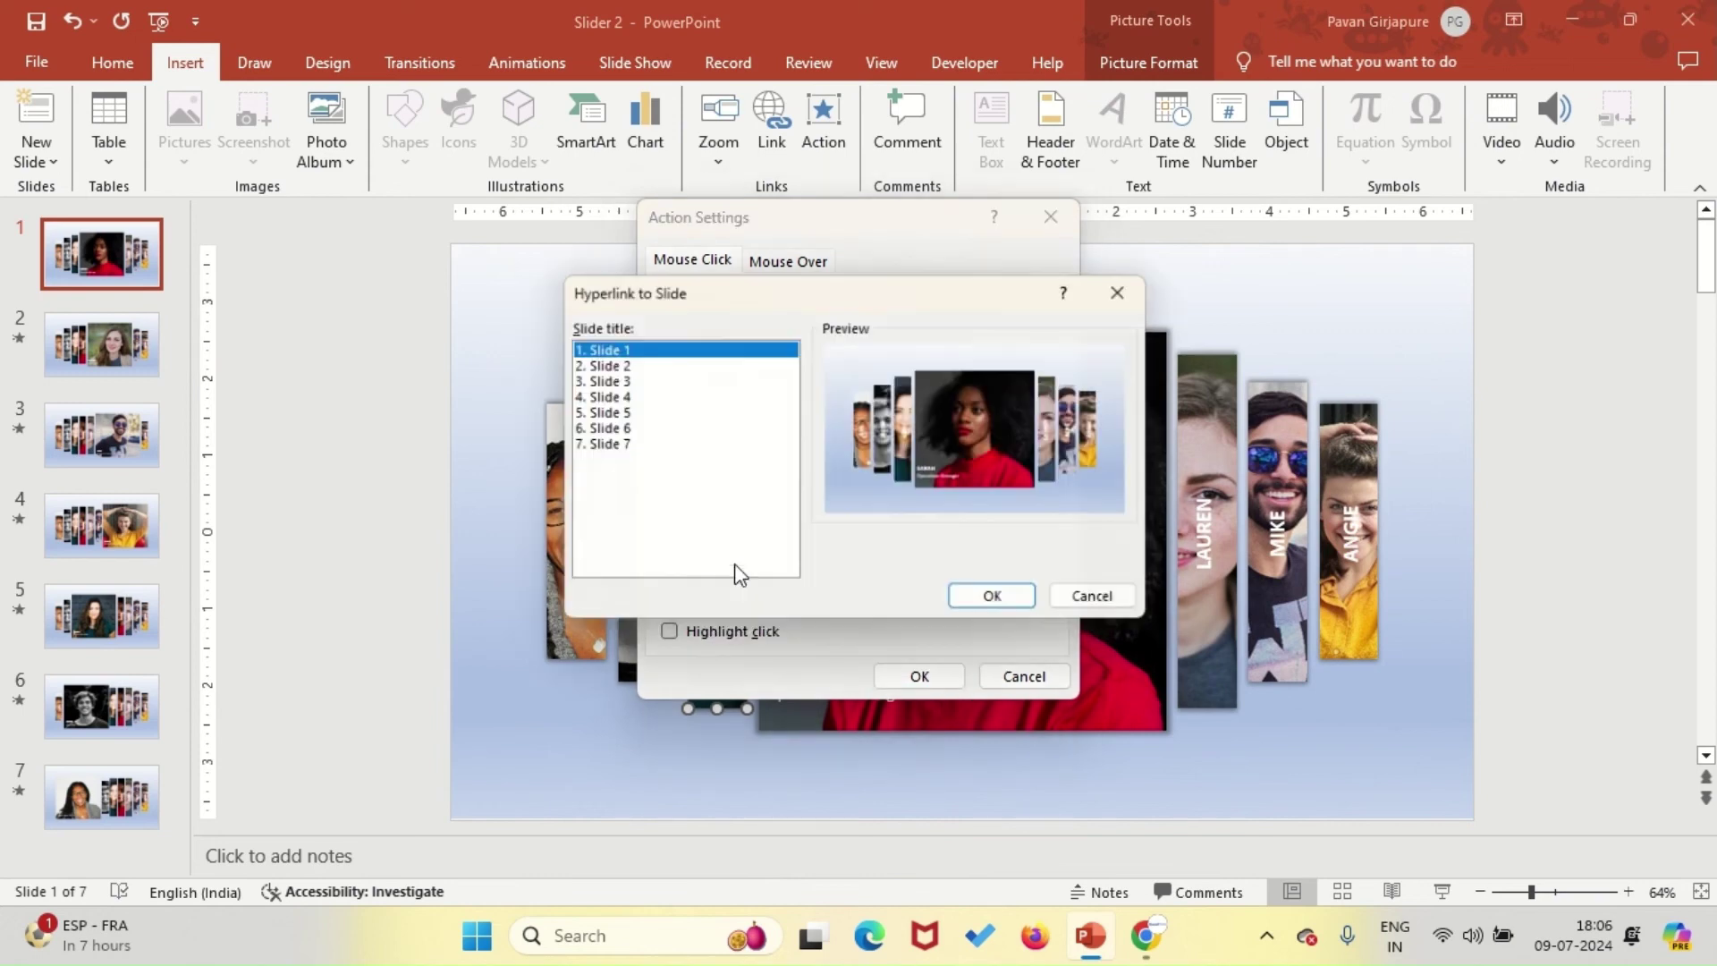
pyautogui.click(617, 414)
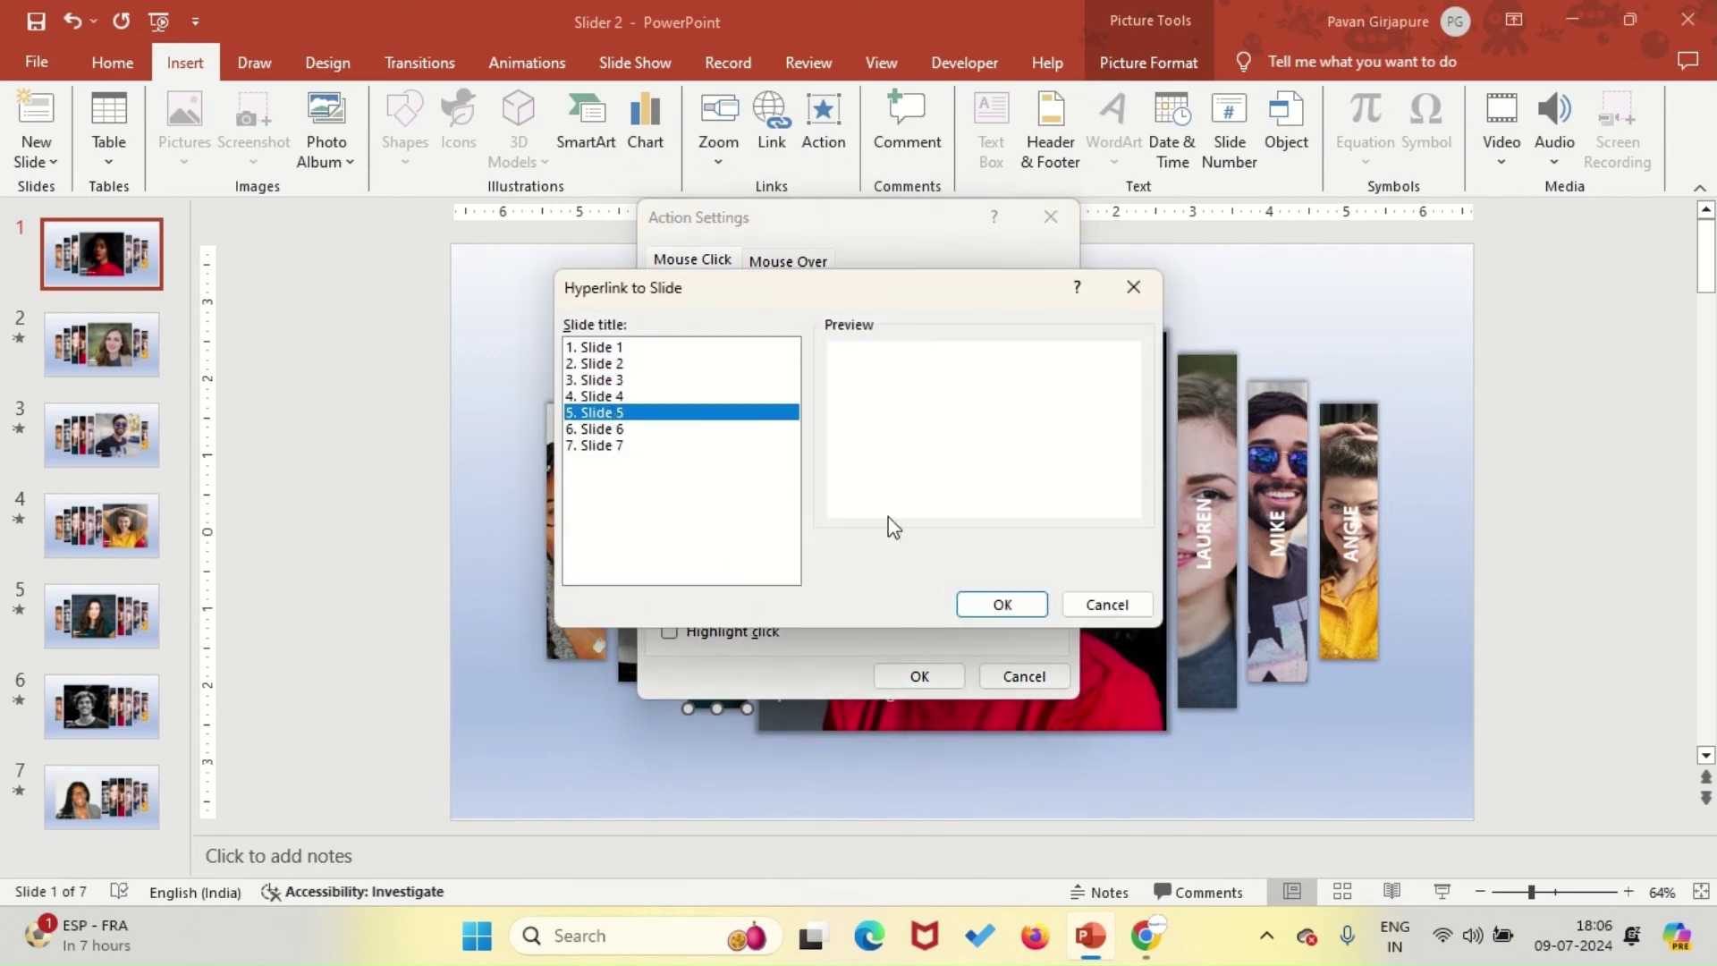
pyautogui.click(983, 601)
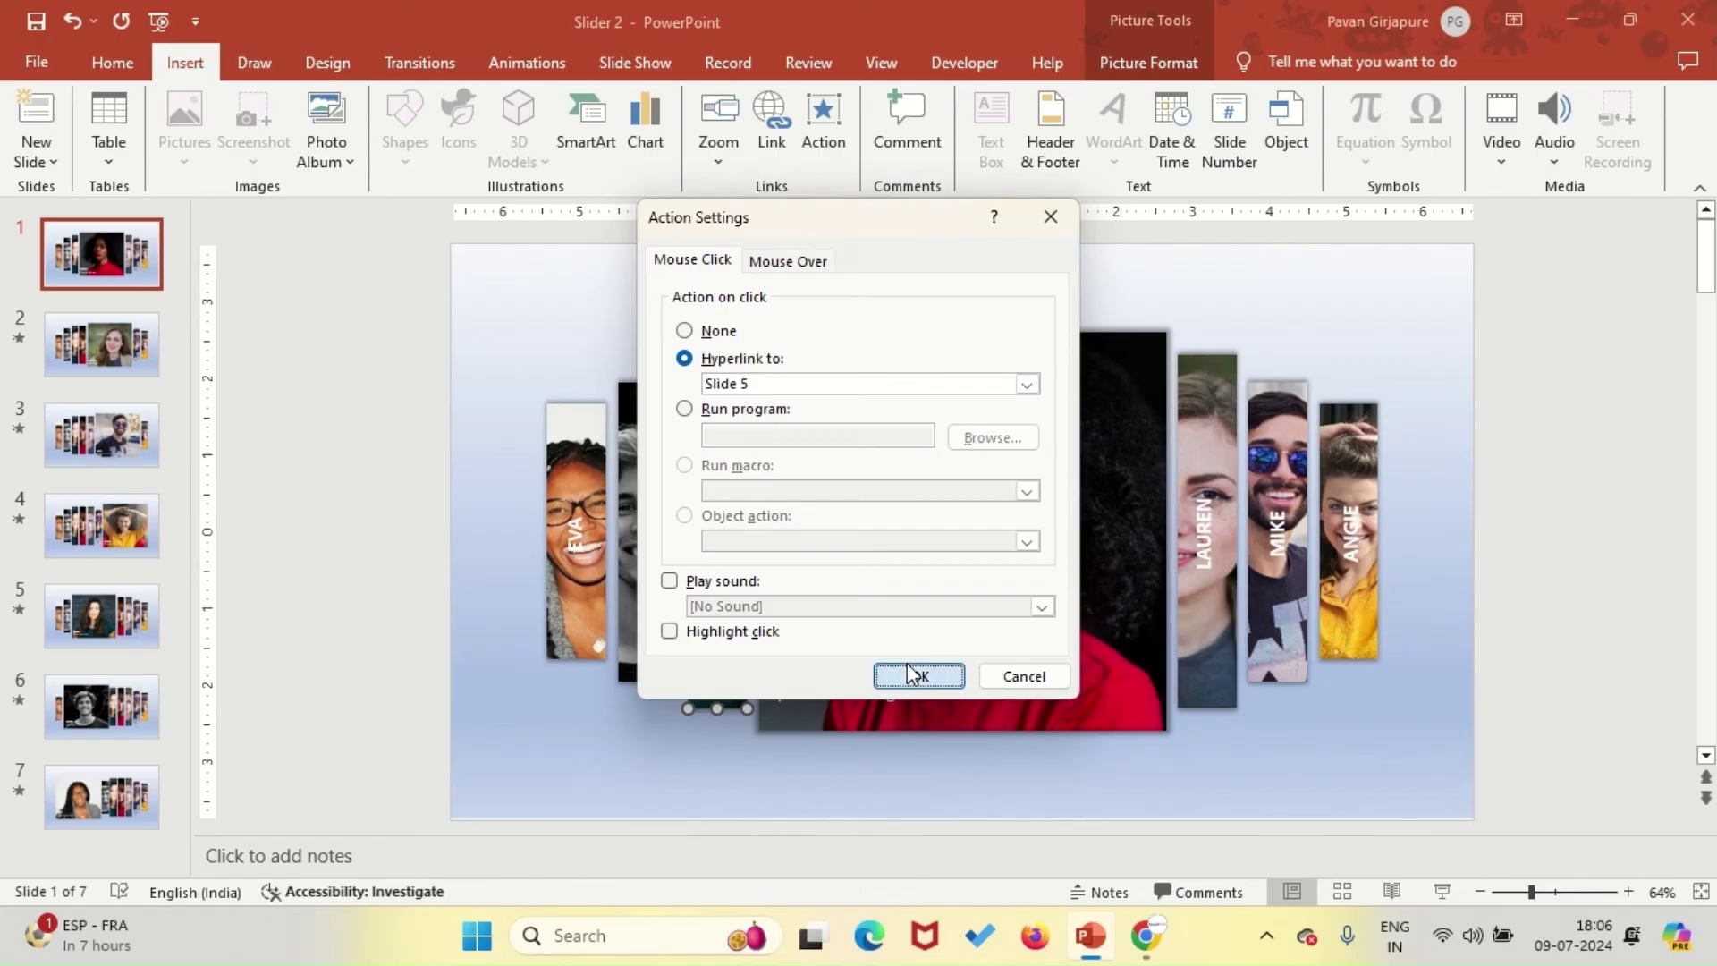
pyautogui.click(908, 674)
# Hyperlink the JACOB strip to slide 6.
pyautogui.click(643, 398)
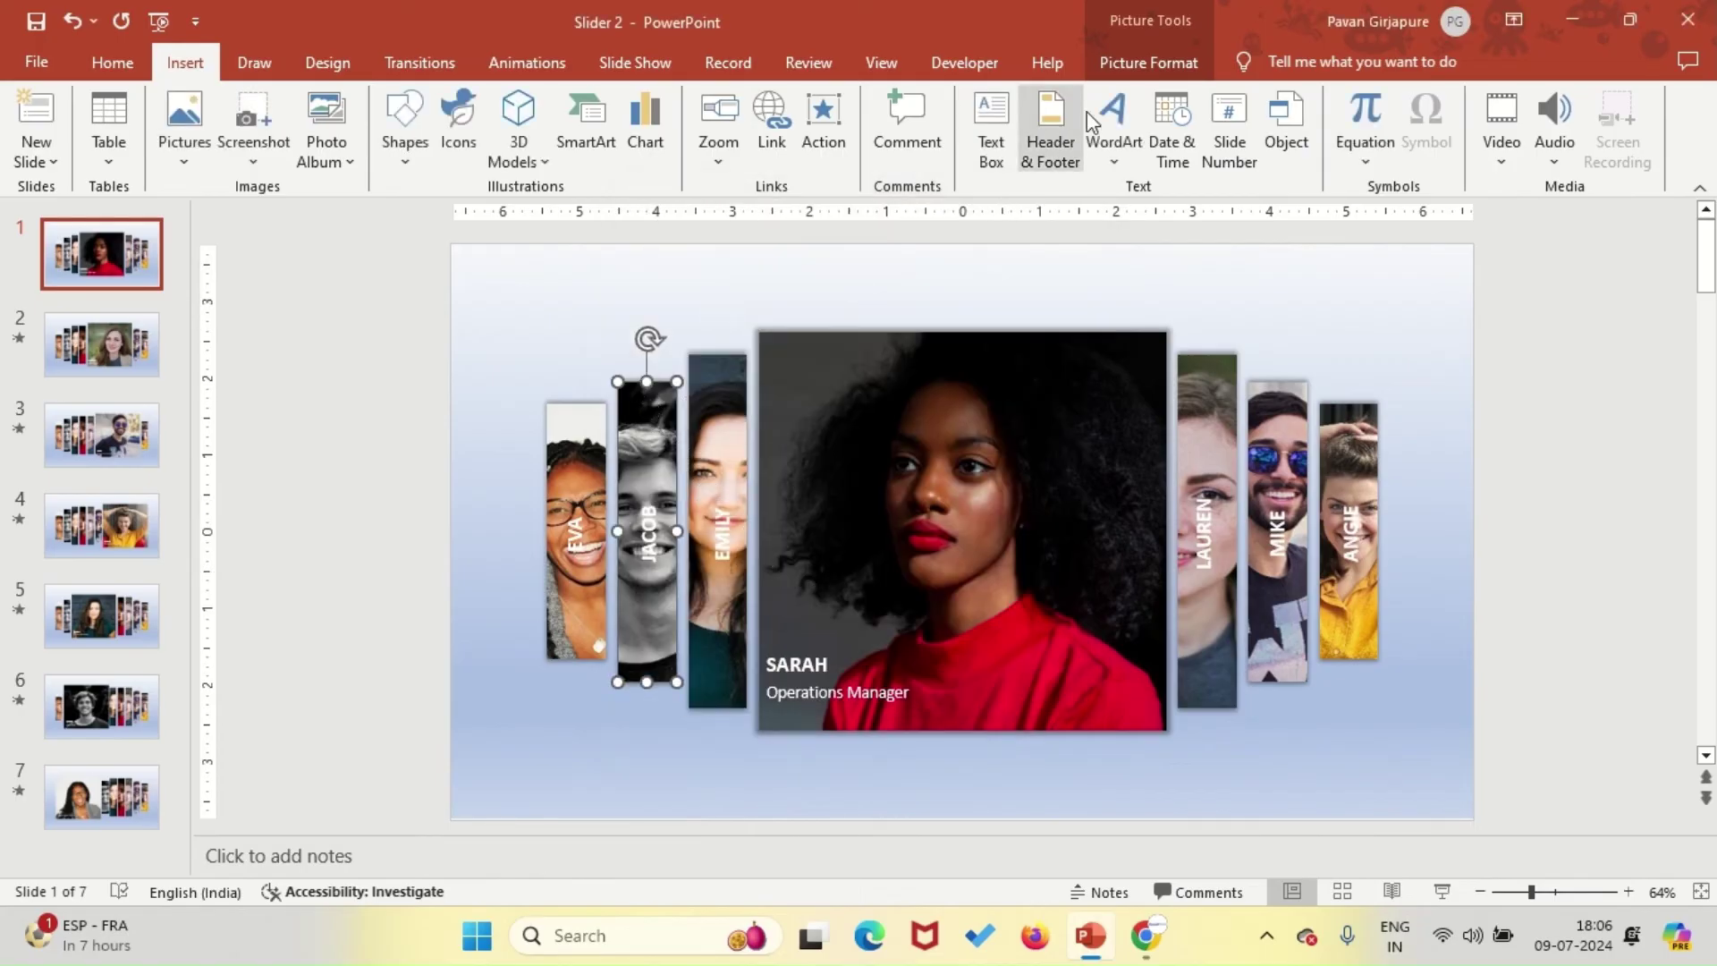
pyautogui.click(823, 118)
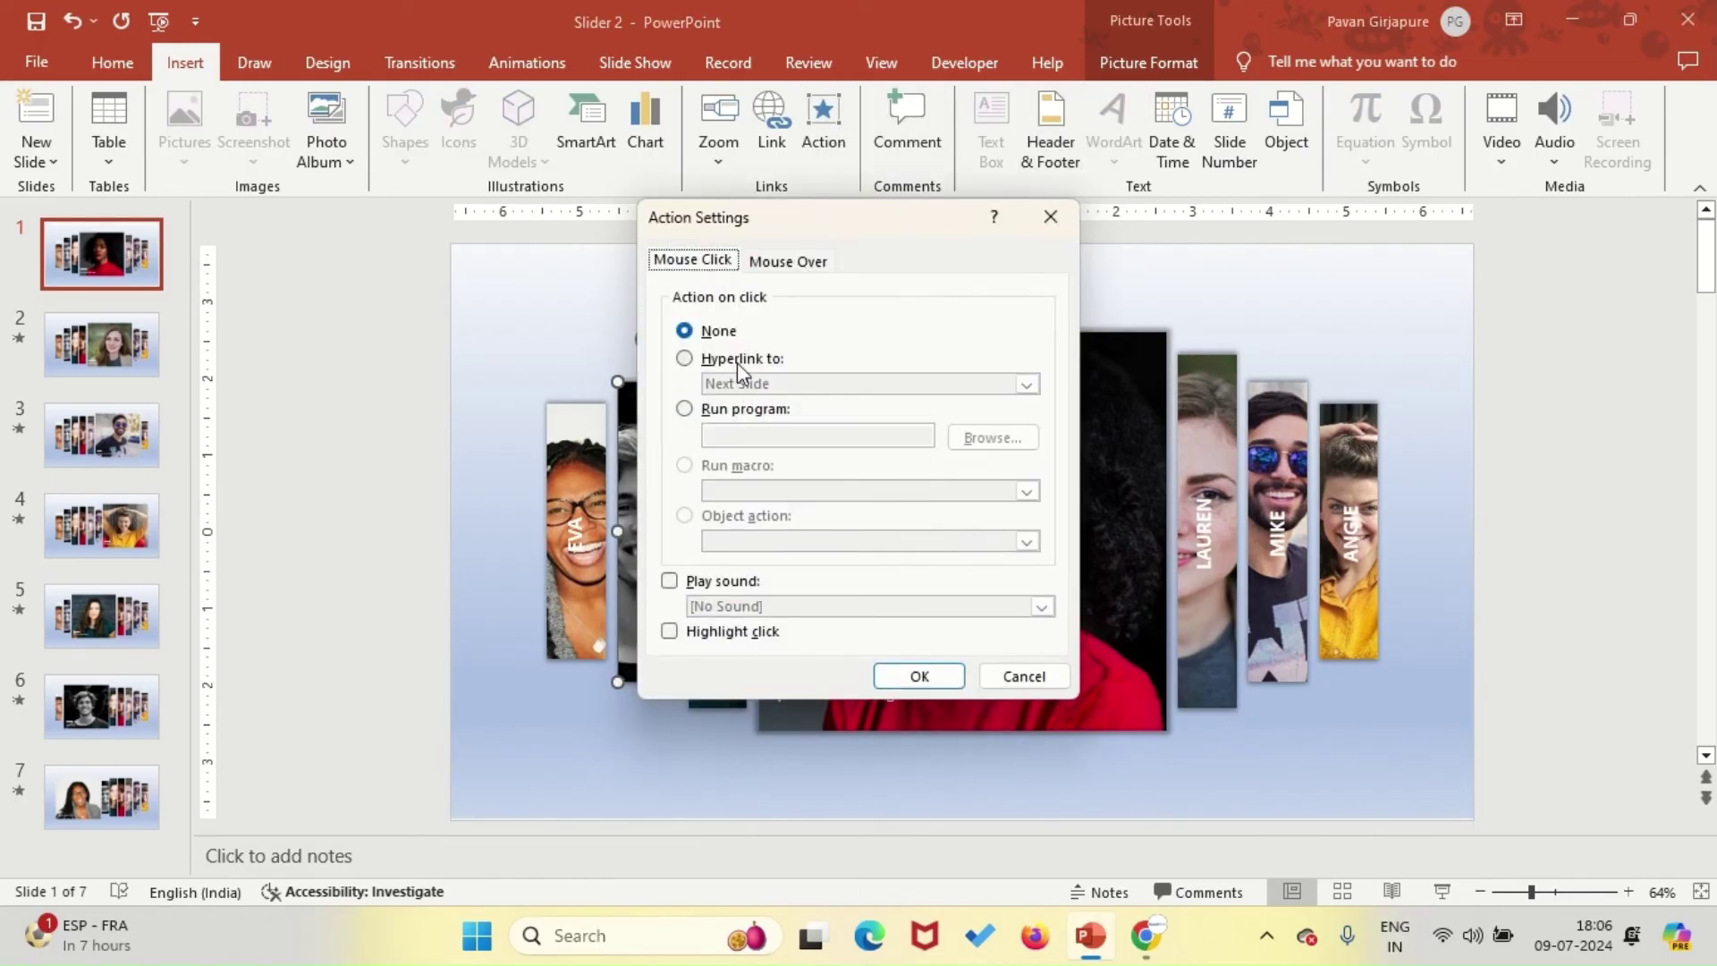
pyautogui.click(737, 362)
pyautogui.click(749, 388)
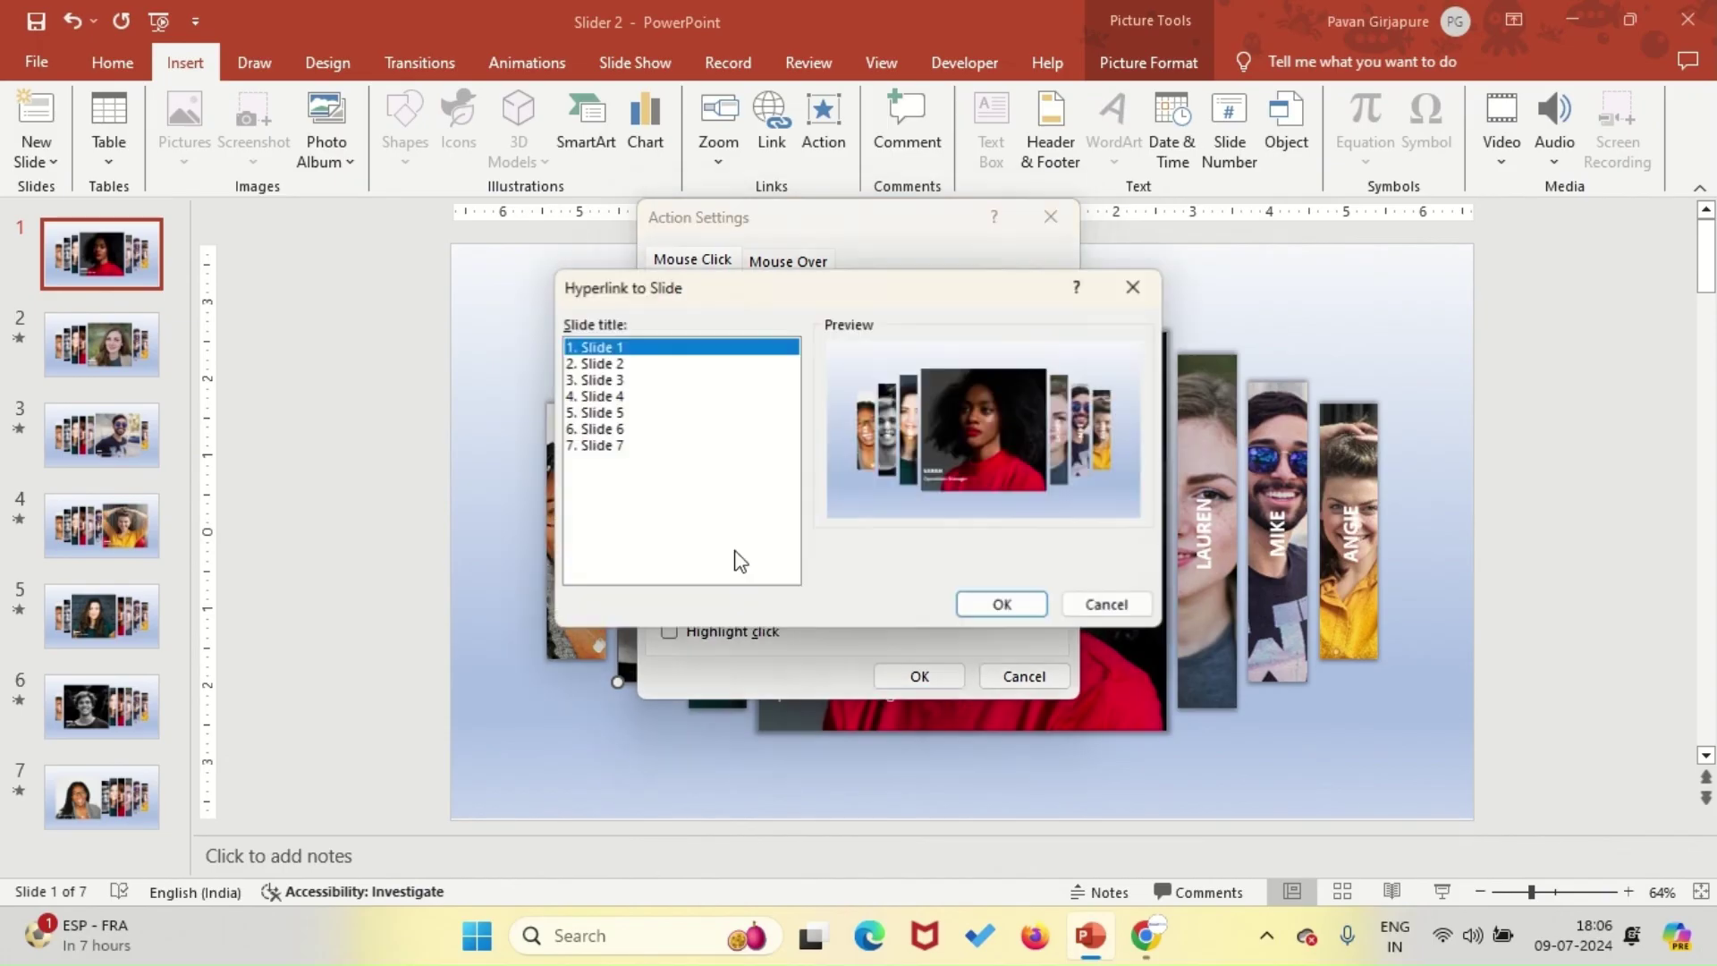
pyautogui.click(617, 429)
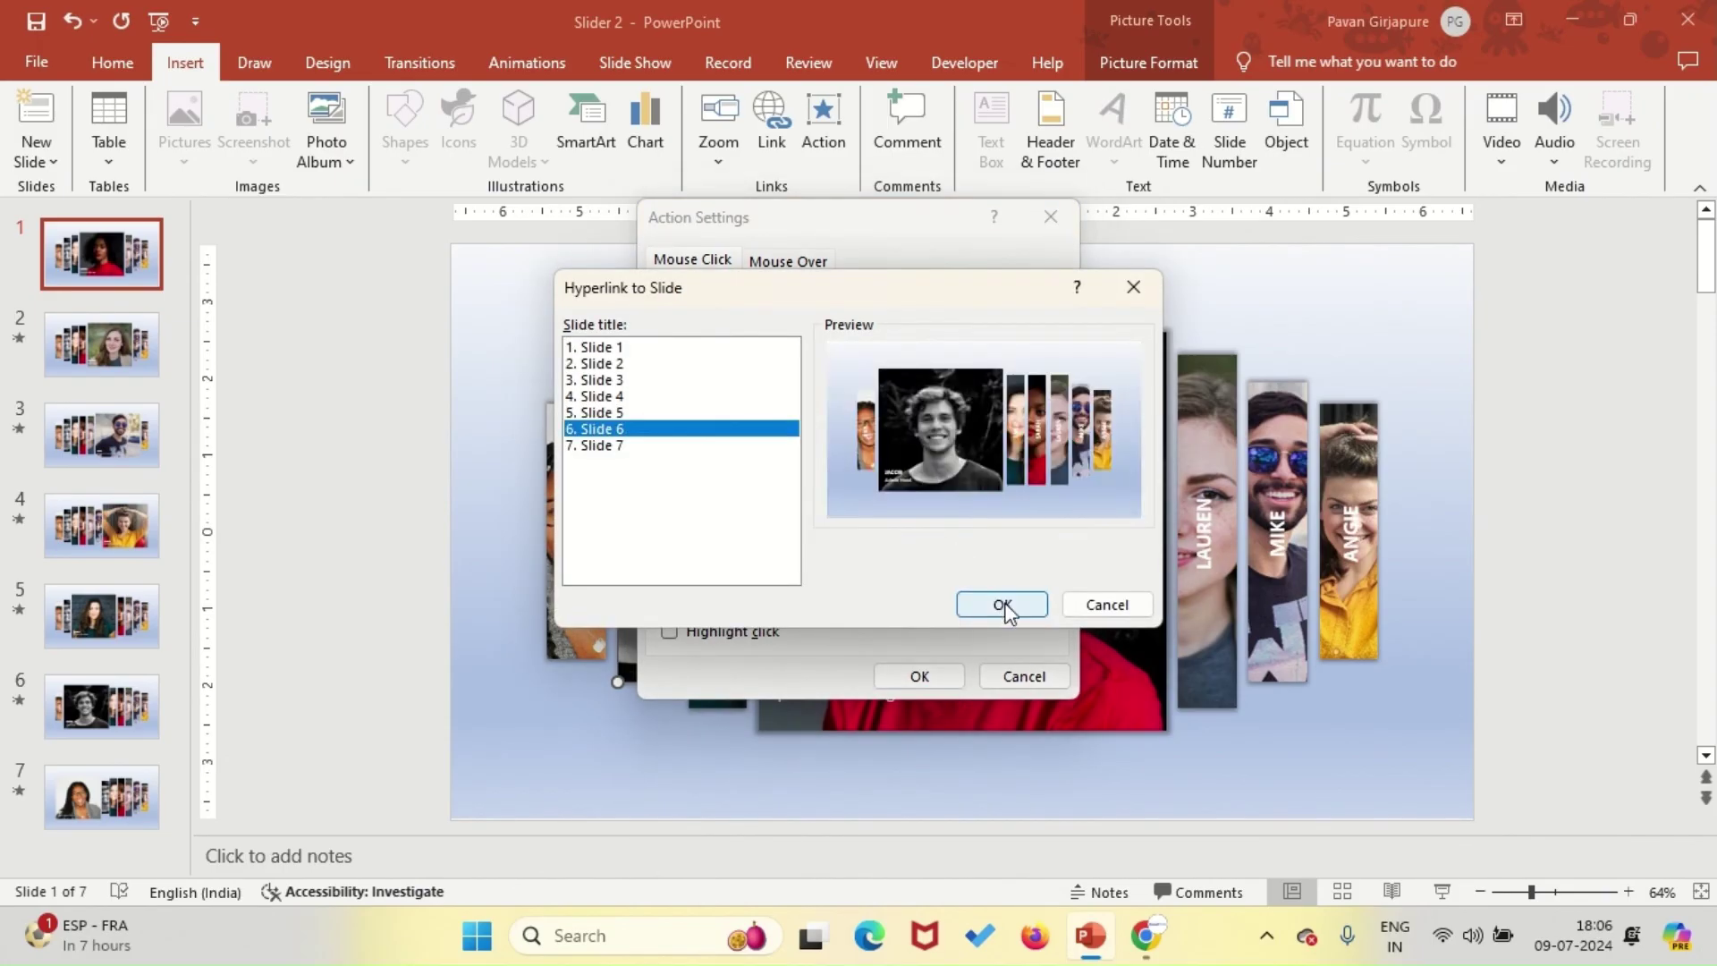
pyautogui.click(1002, 605)
pyautogui.click(918, 677)
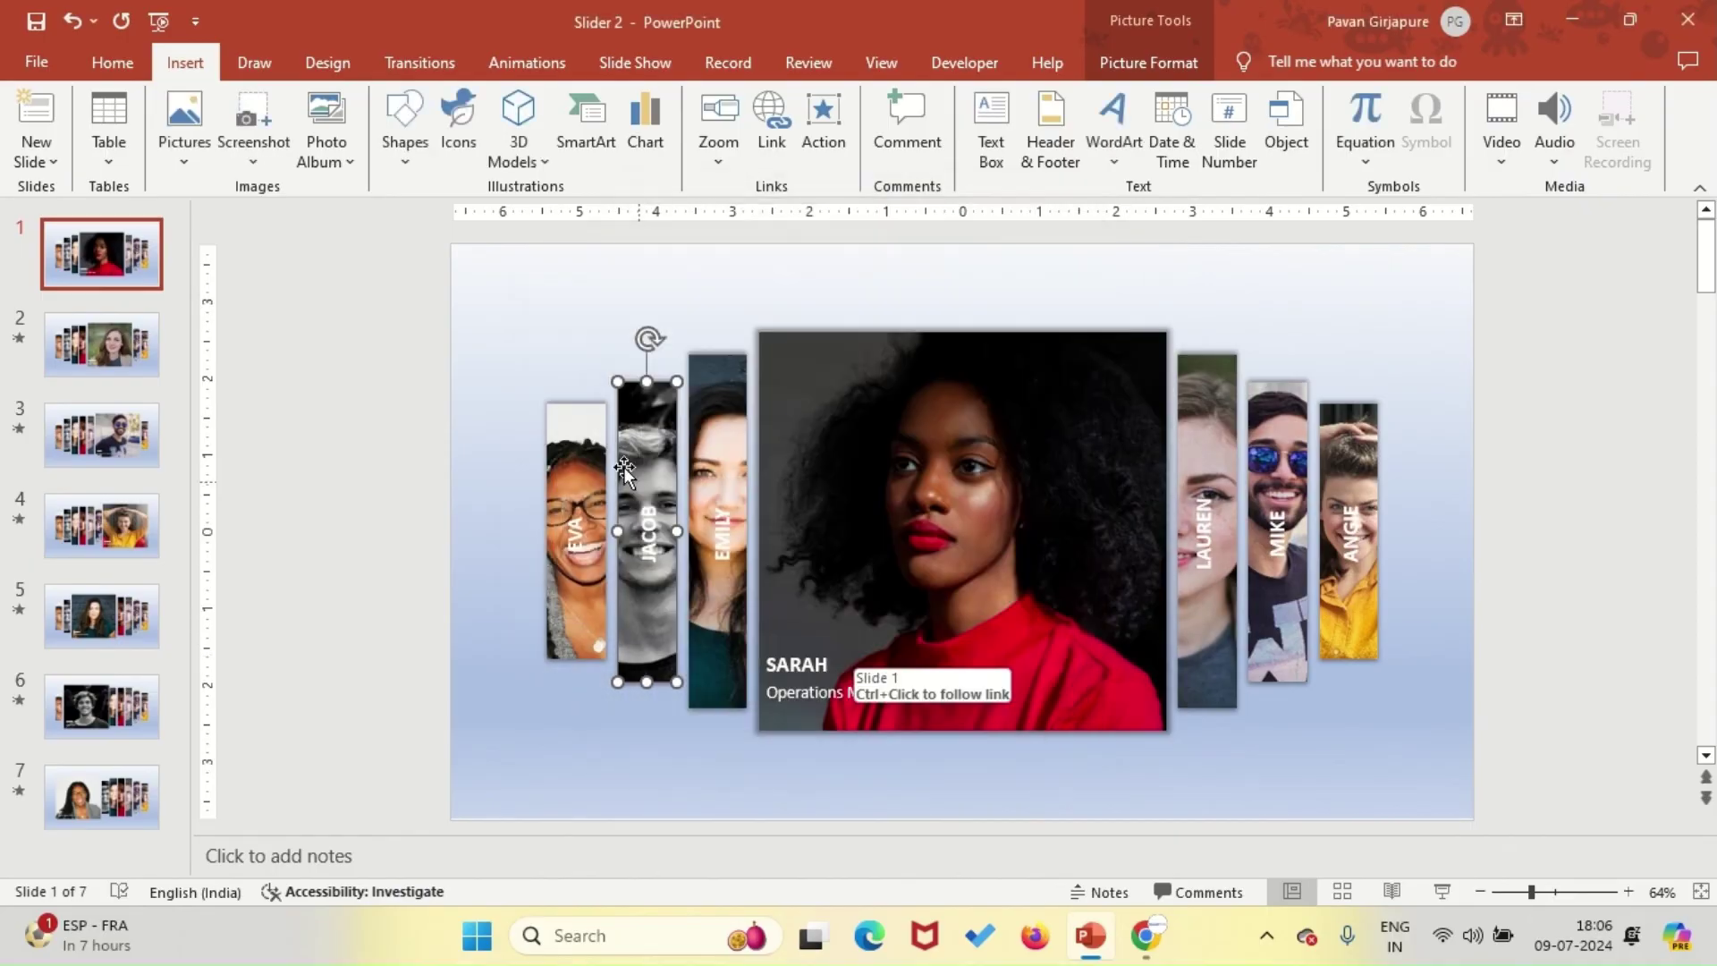
# Hyperlink the EVA strip to slide 7, then move to slide 2.
pyautogui.click(576, 413)
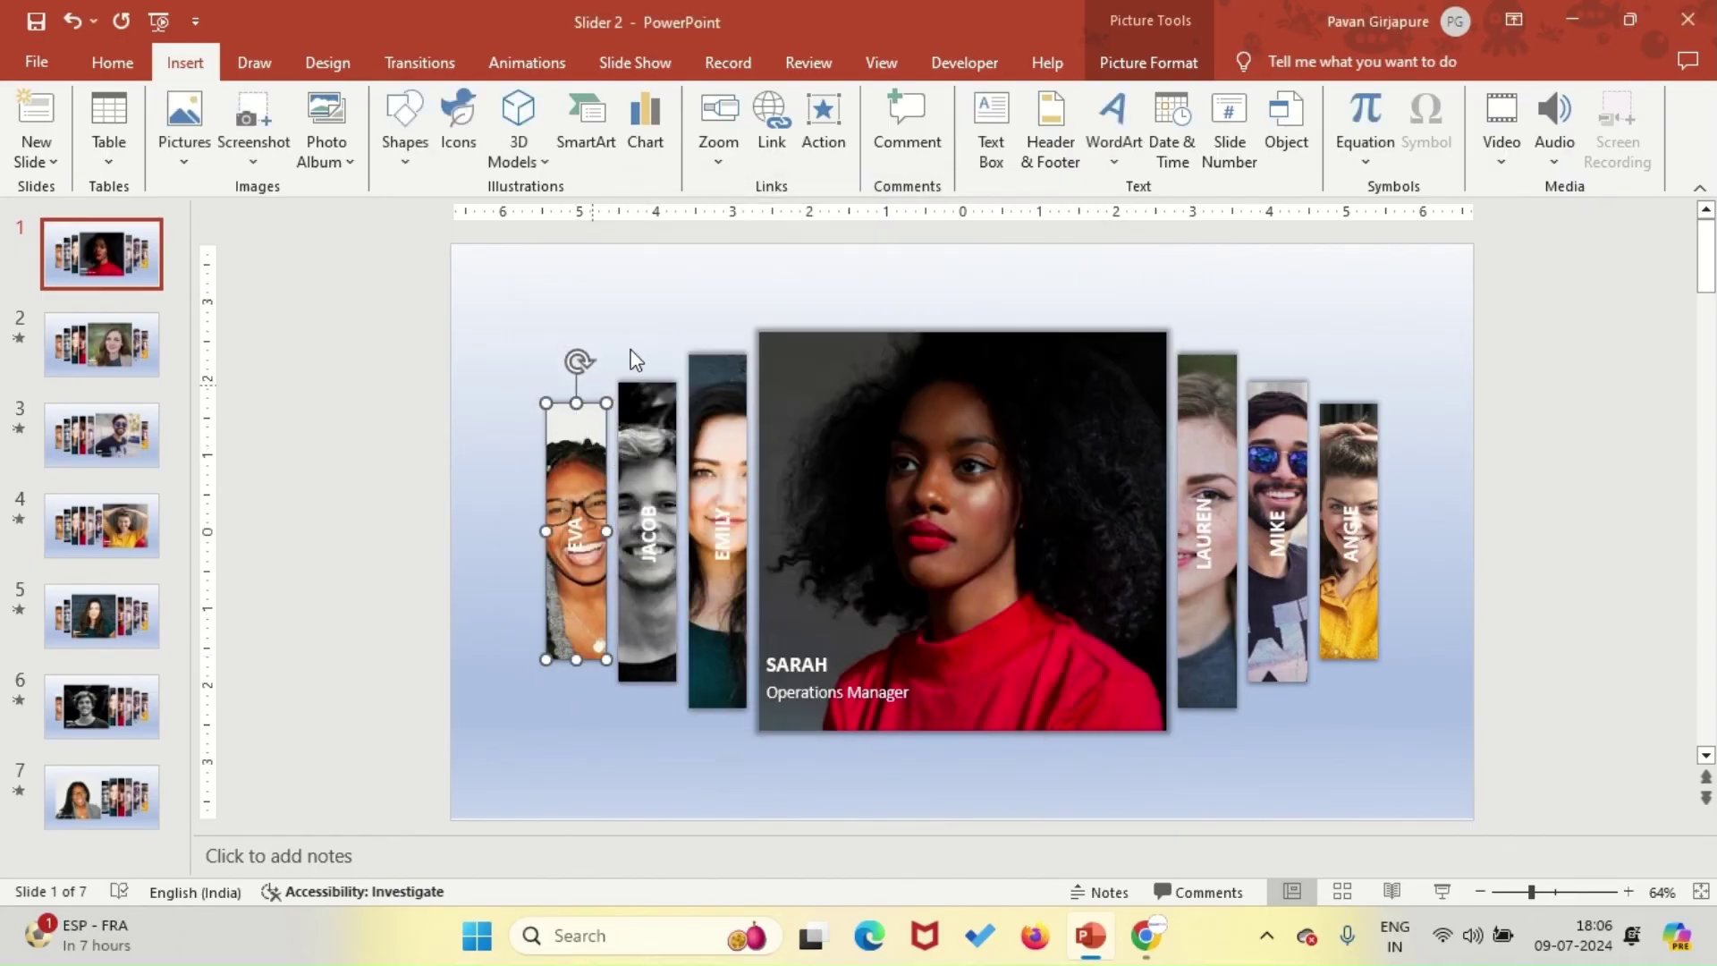
pyautogui.click(823, 120)
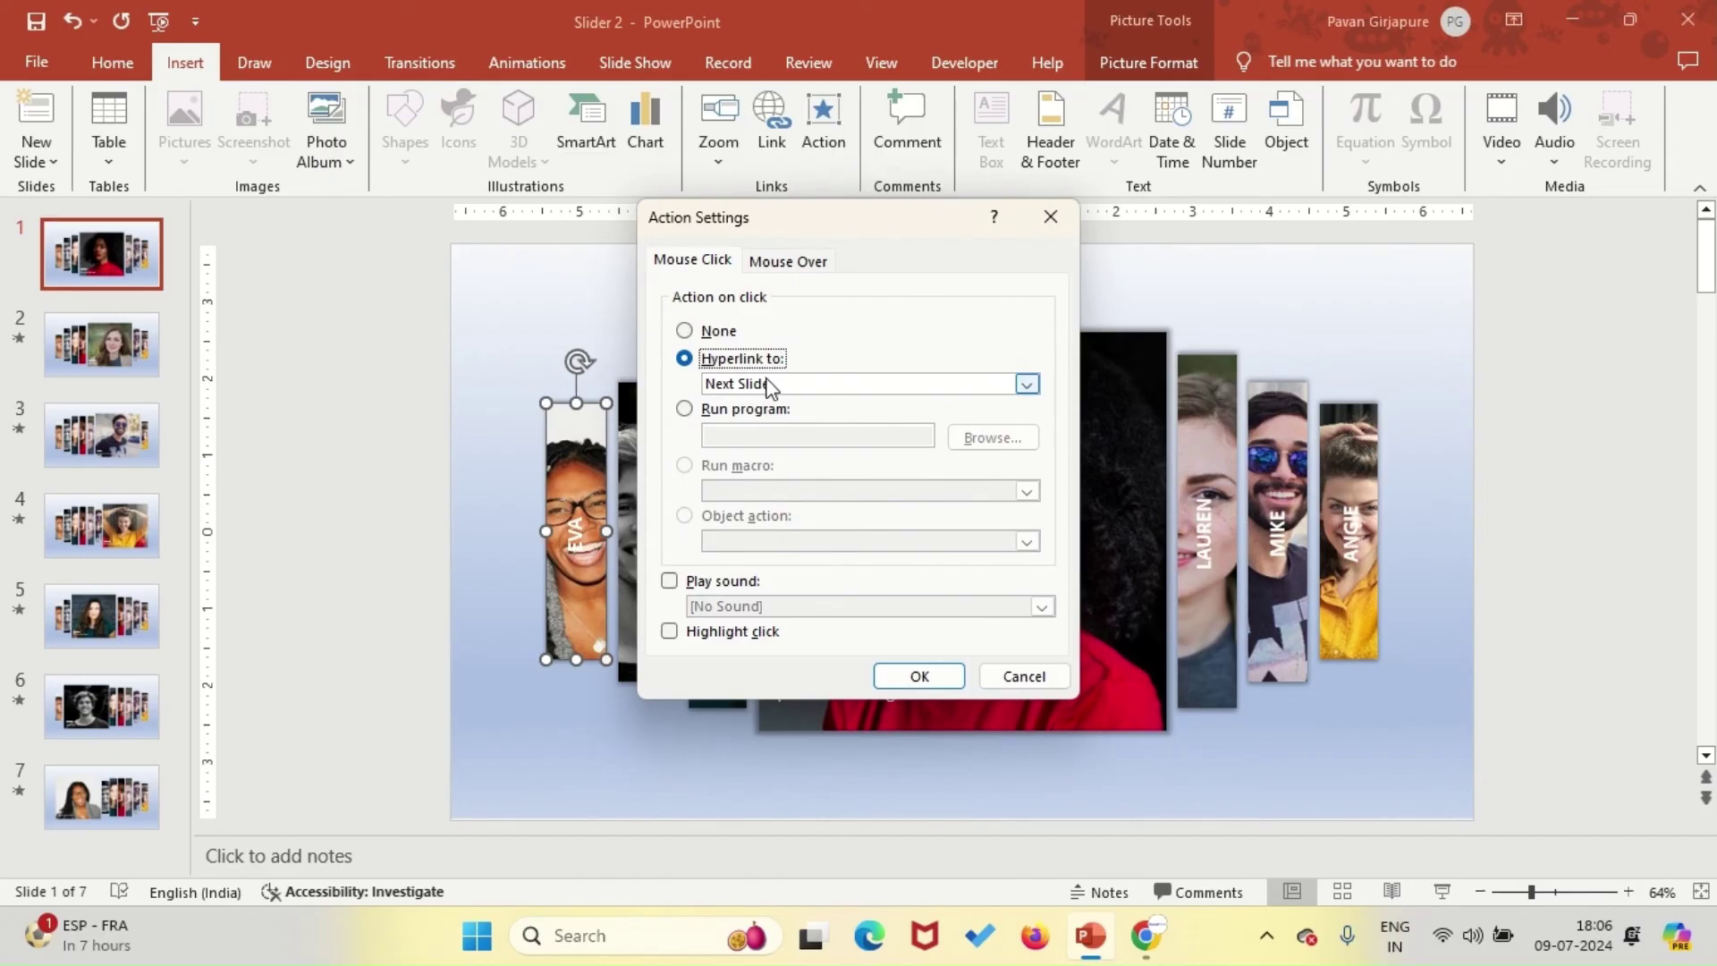
pyautogui.click(768, 385)
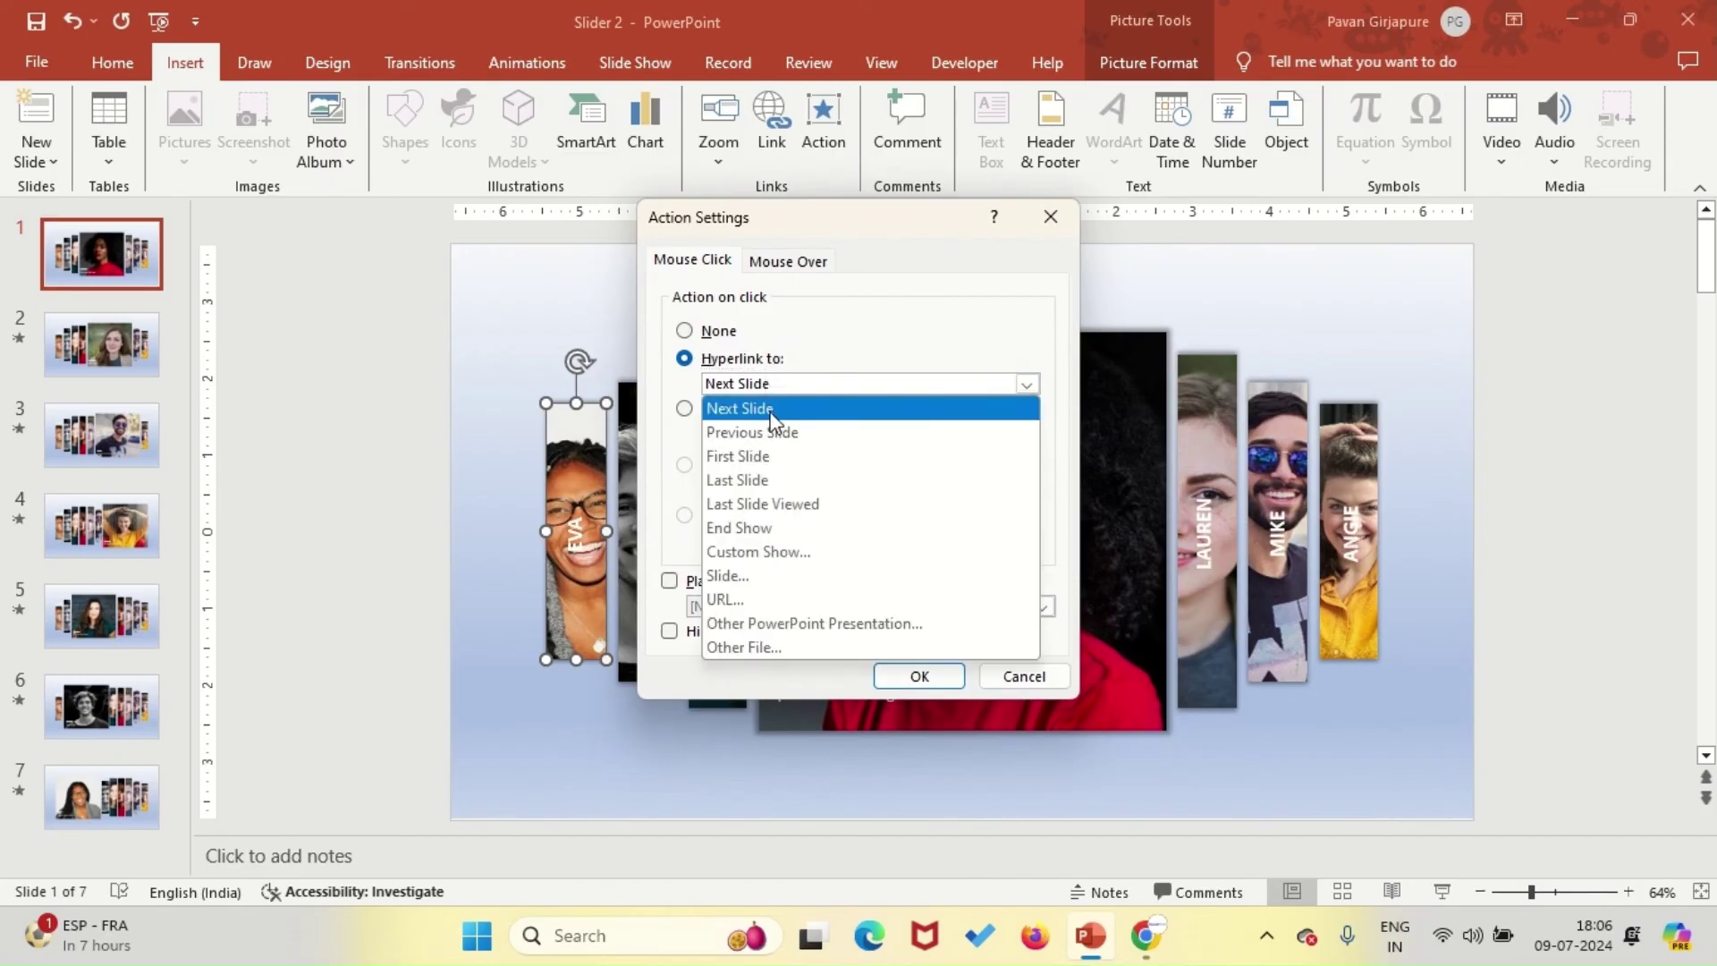
pyautogui.click(731, 577)
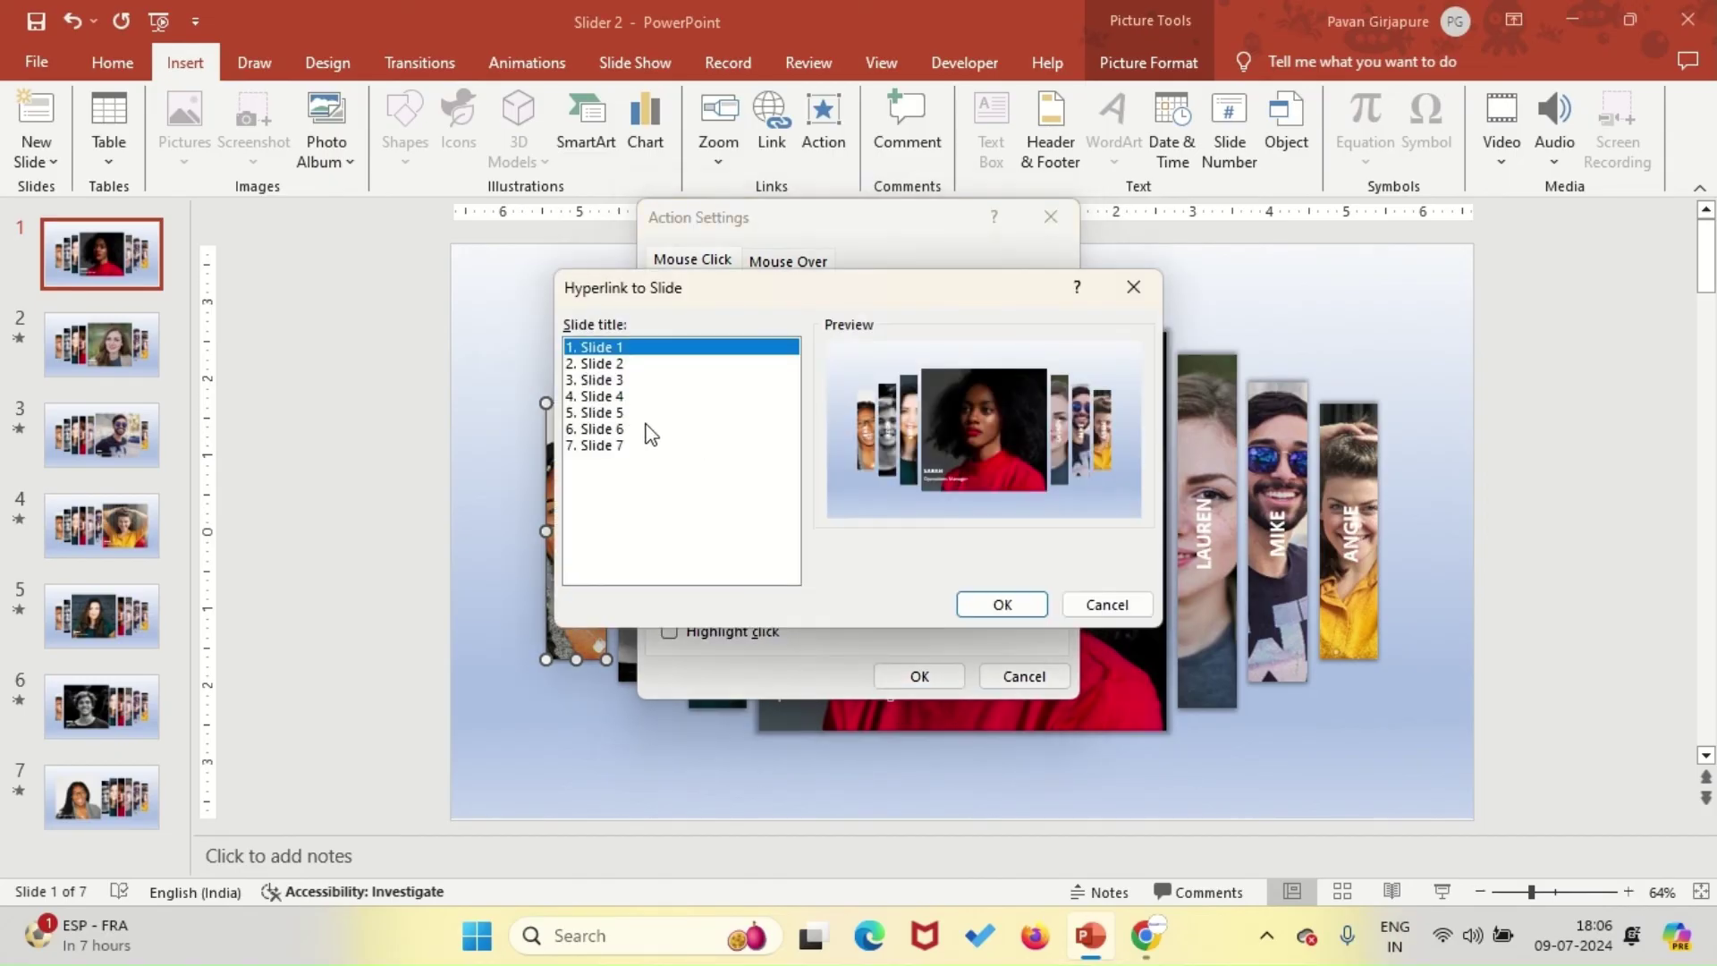
pyautogui.click(597, 445)
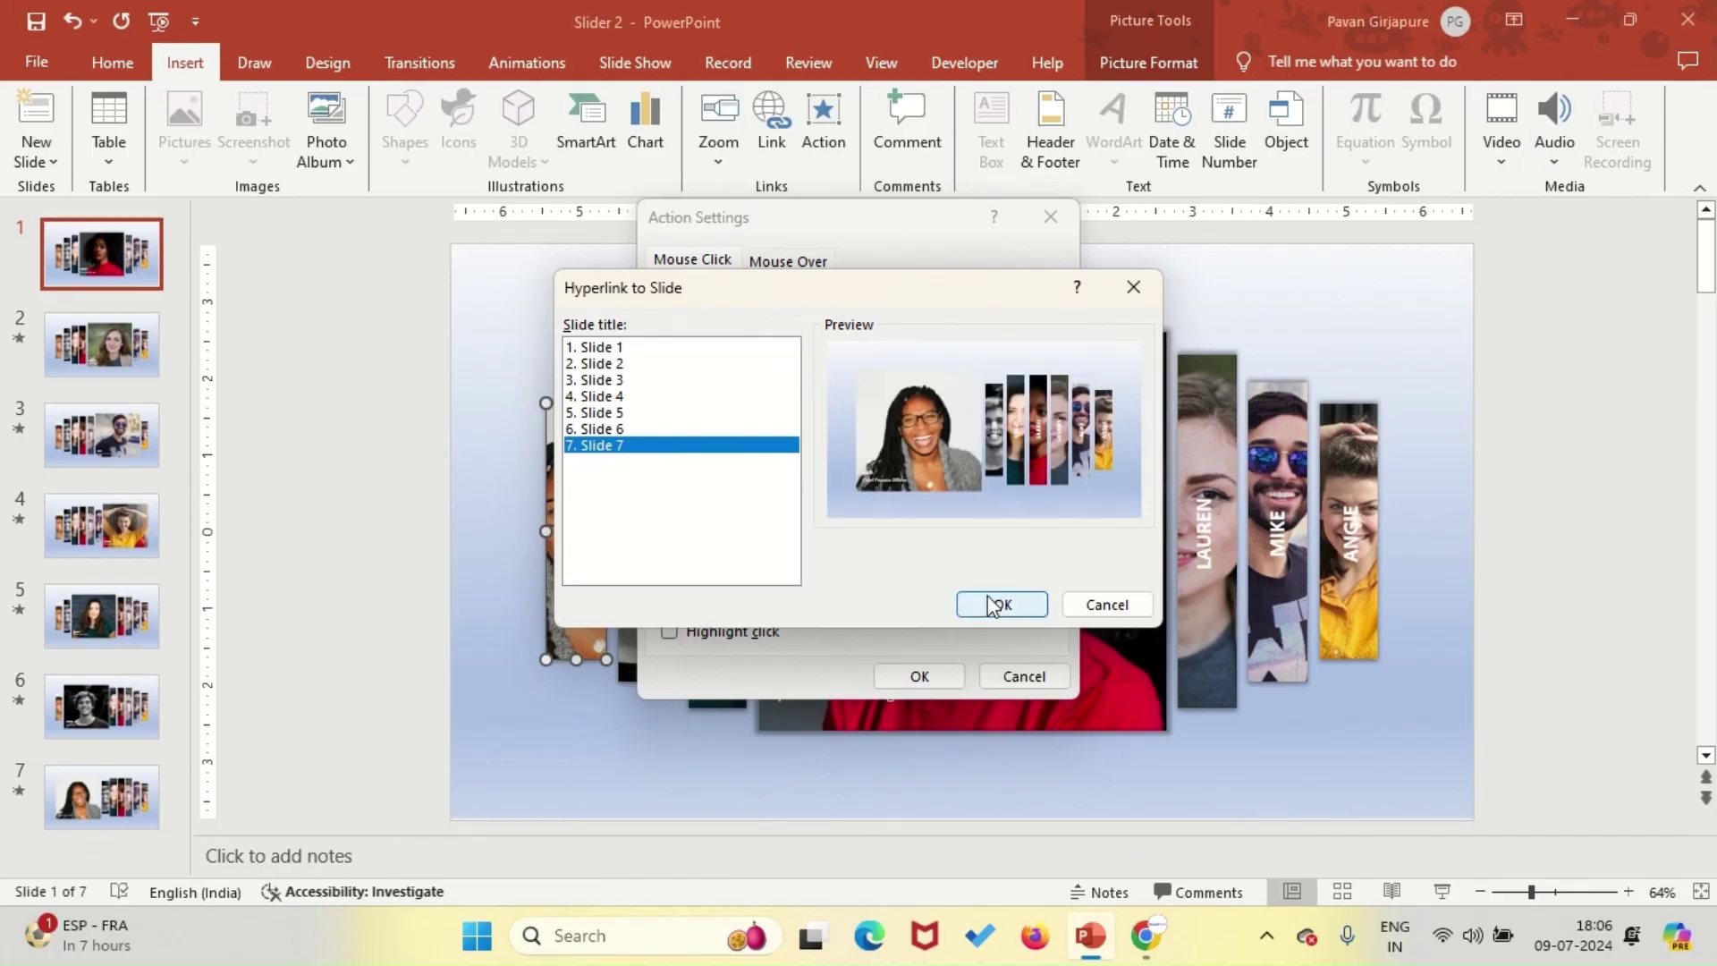
pyautogui.click(992, 603)
pyautogui.click(921, 677)
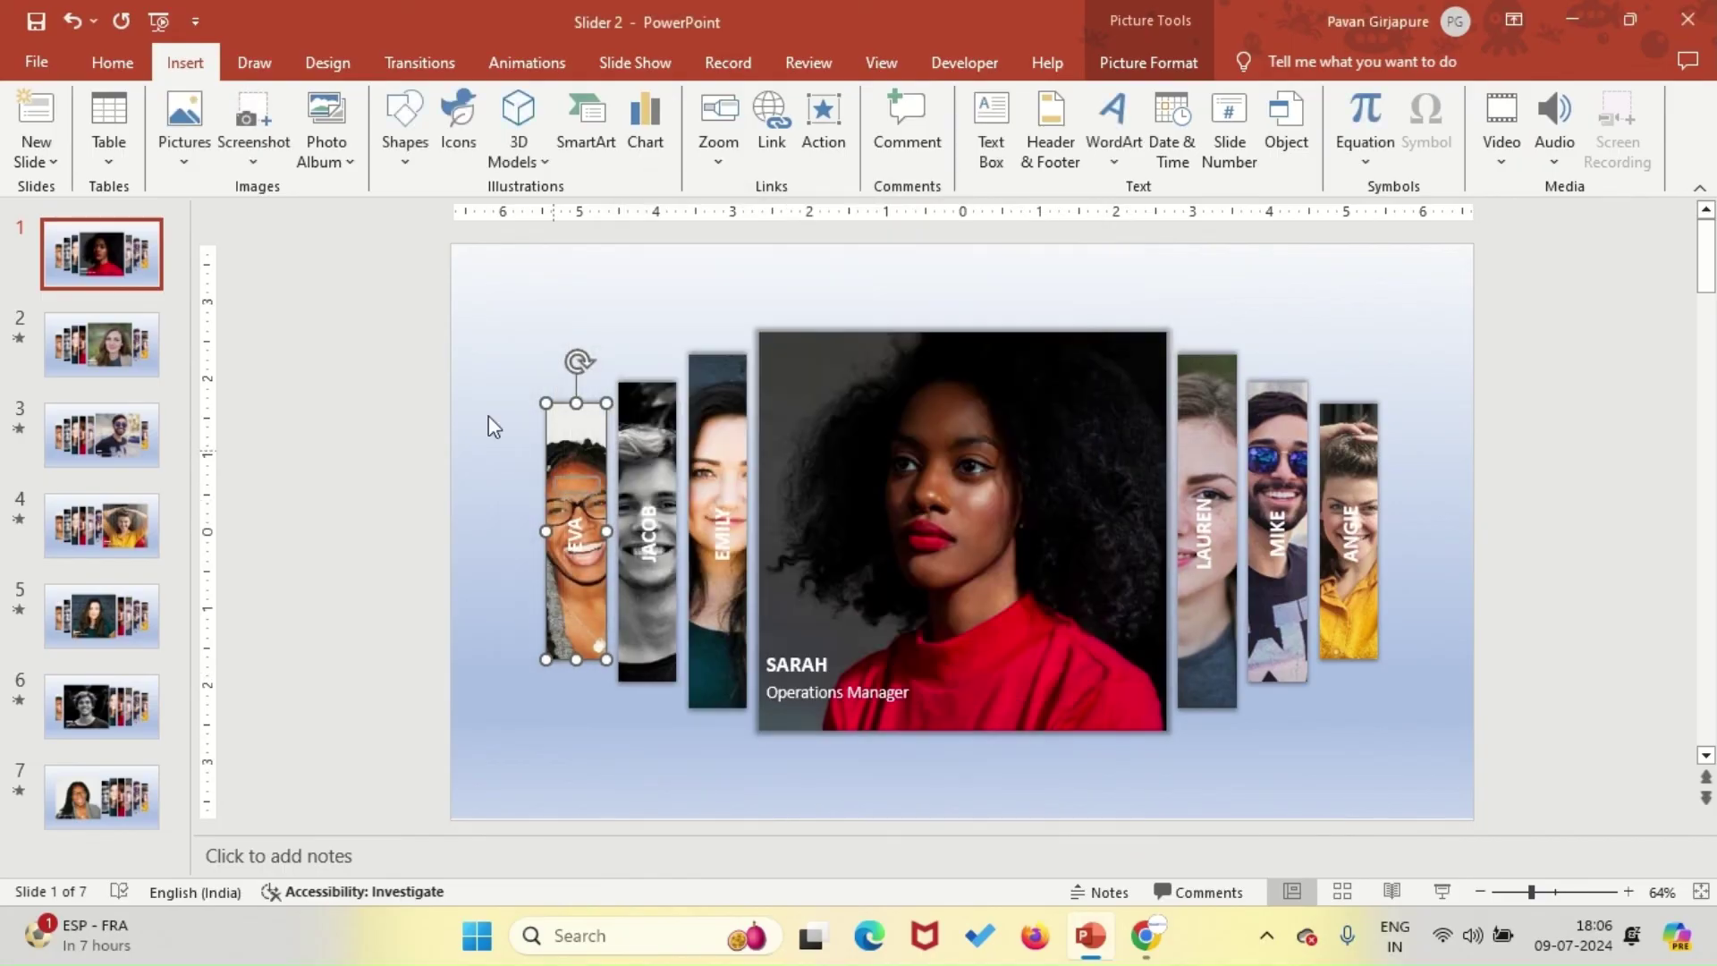
pyautogui.click(427, 385)
pyautogui.click(150, 348)
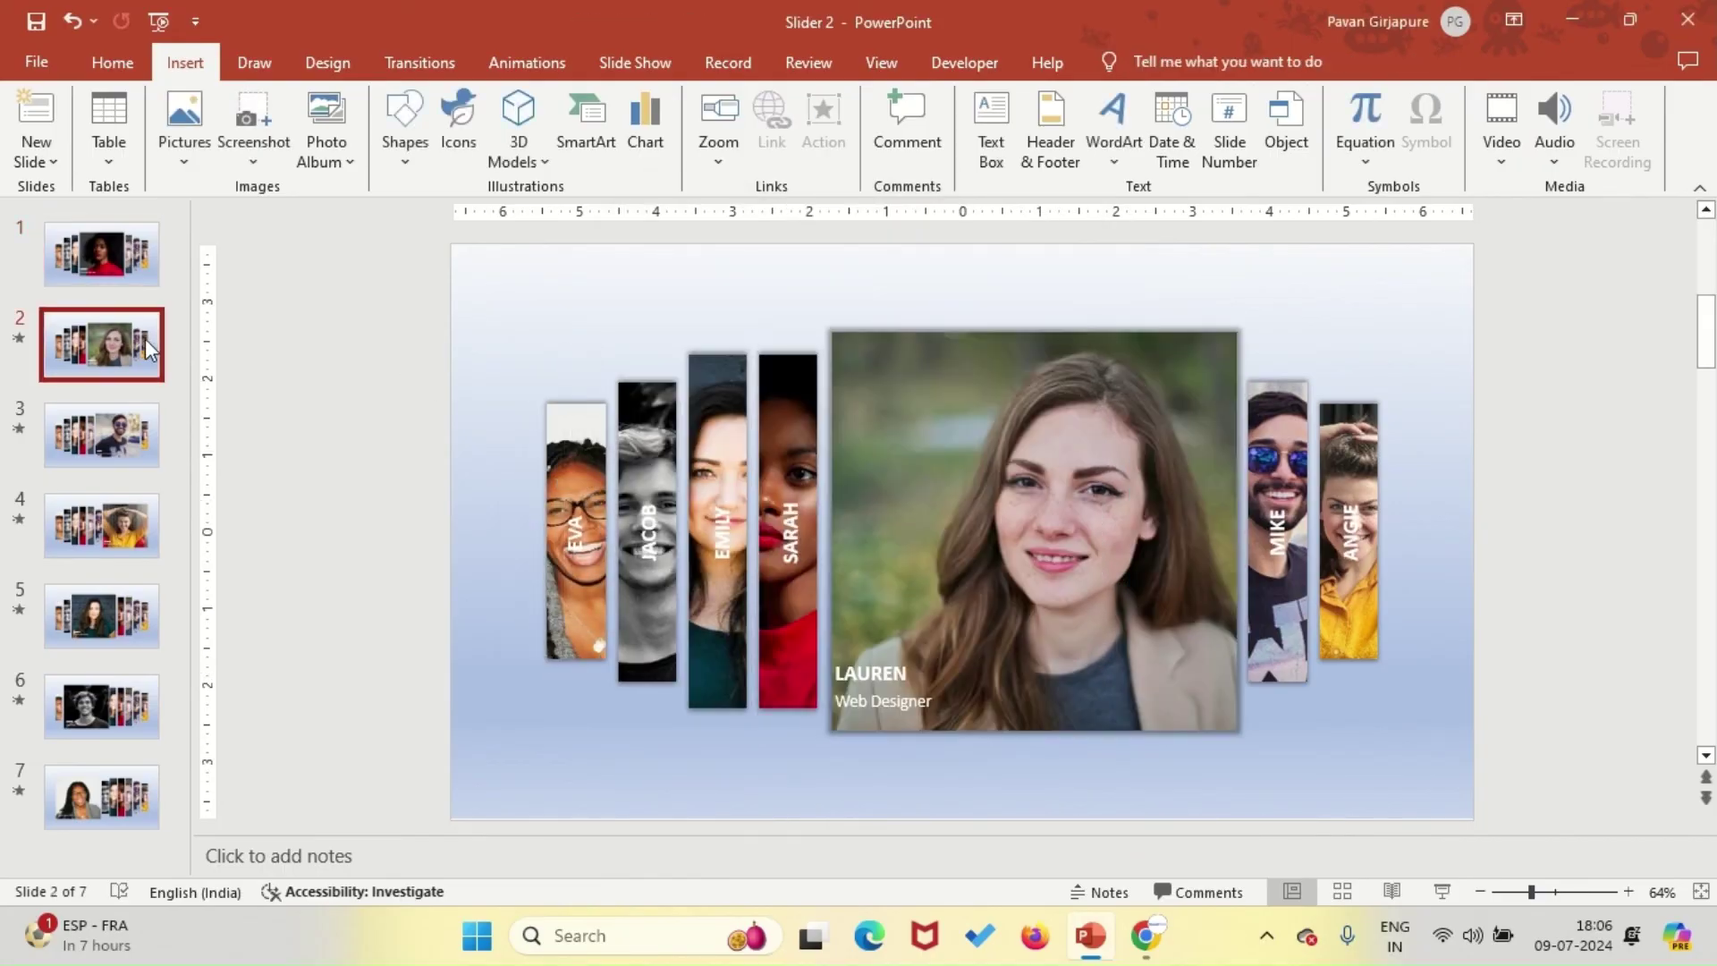
# Hyperlink slide 2's LAUREN picture to slide 2.
pyautogui.click(867, 347)
pyautogui.click(823, 125)
pyautogui.click(715, 358)
pyautogui.click(751, 387)
pyautogui.click(735, 449)
pyautogui.click(595, 363)
pyautogui.click(1003, 604)
# Hyperlink the MIKE strip to slide 3.
pyautogui.click(919, 677)
pyautogui.click(1279, 465)
pyautogui.click(823, 125)
pyautogui.click(742, 358)
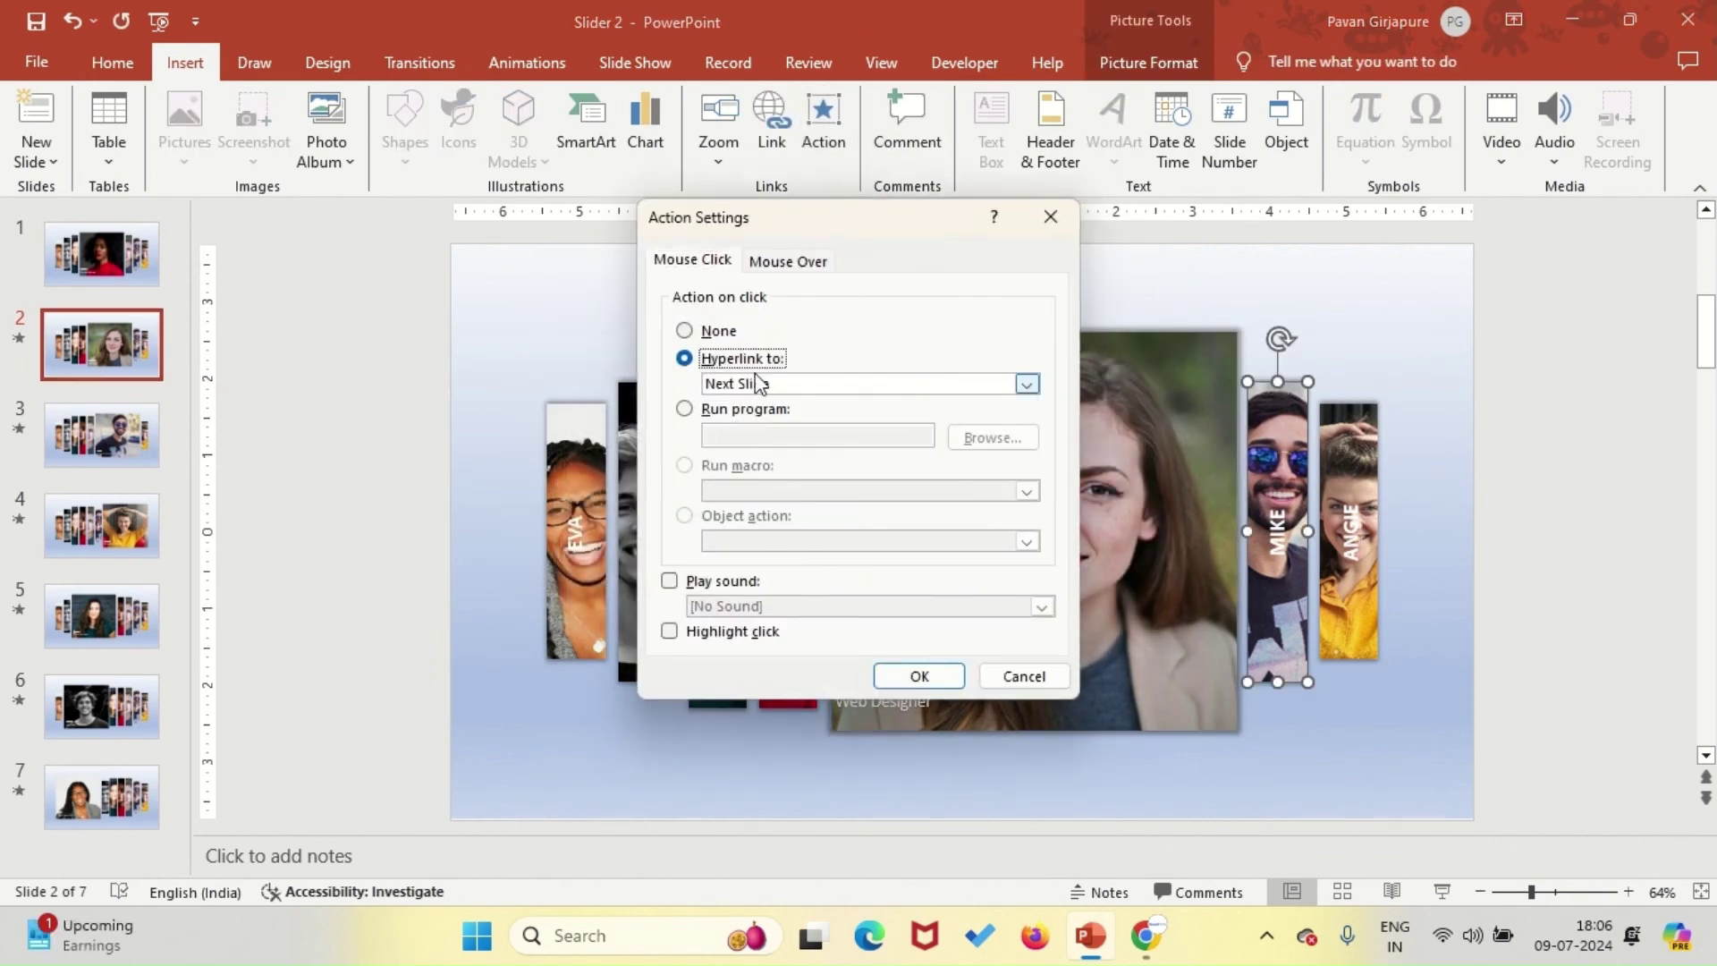
pyautogui.click(758, 382)
pyautogui.click(735, 449)
pyautogui.click(594, 378)
pyautogui.click(998, 602)
# Hyperlink the ANGIE strip to slide 4.
pyautogui.click(919, 676)
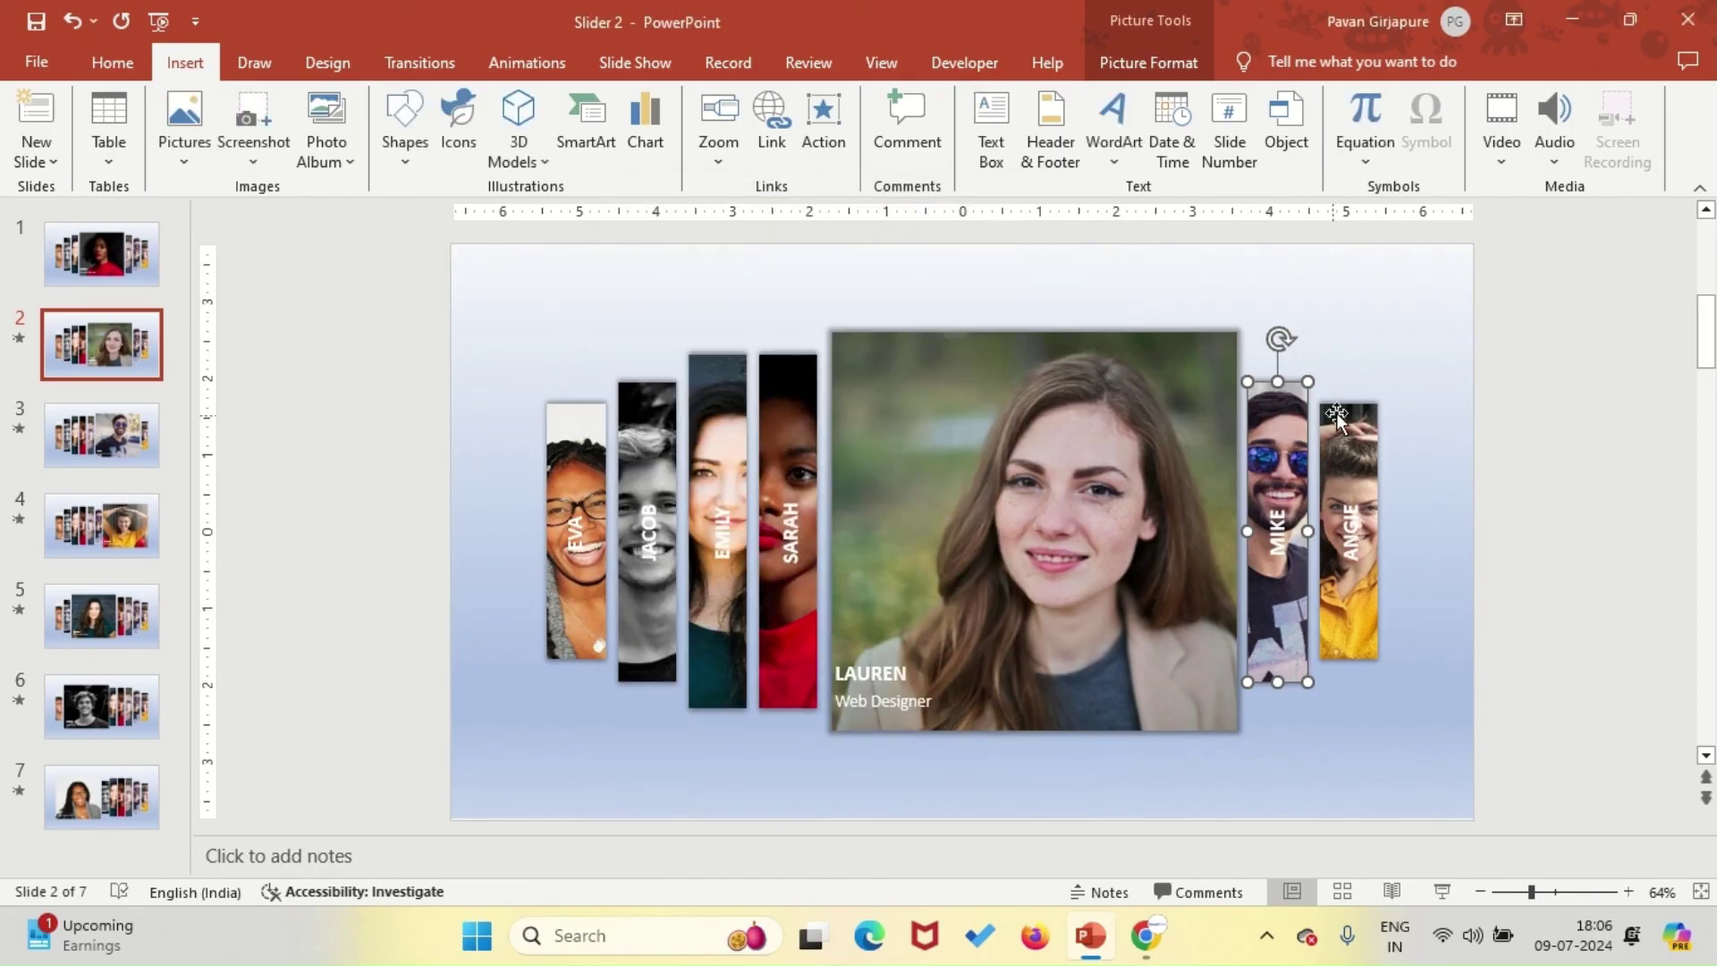
pyautogui.click(1336, 417)
pyautogui.click(823, 125)
pyautogui.click(716, 353)
pyautogui.click(758, 383)
pyautogui.click(729, 573)
pyautogui.click(594, 379)
pyautogui.click(595, 395)
# Hyperlink the SARAH strip to slide 1.
pyautogui.click(1002, 605)
pyautogui.click(919, 676)
pyautogui.click(787, 465)
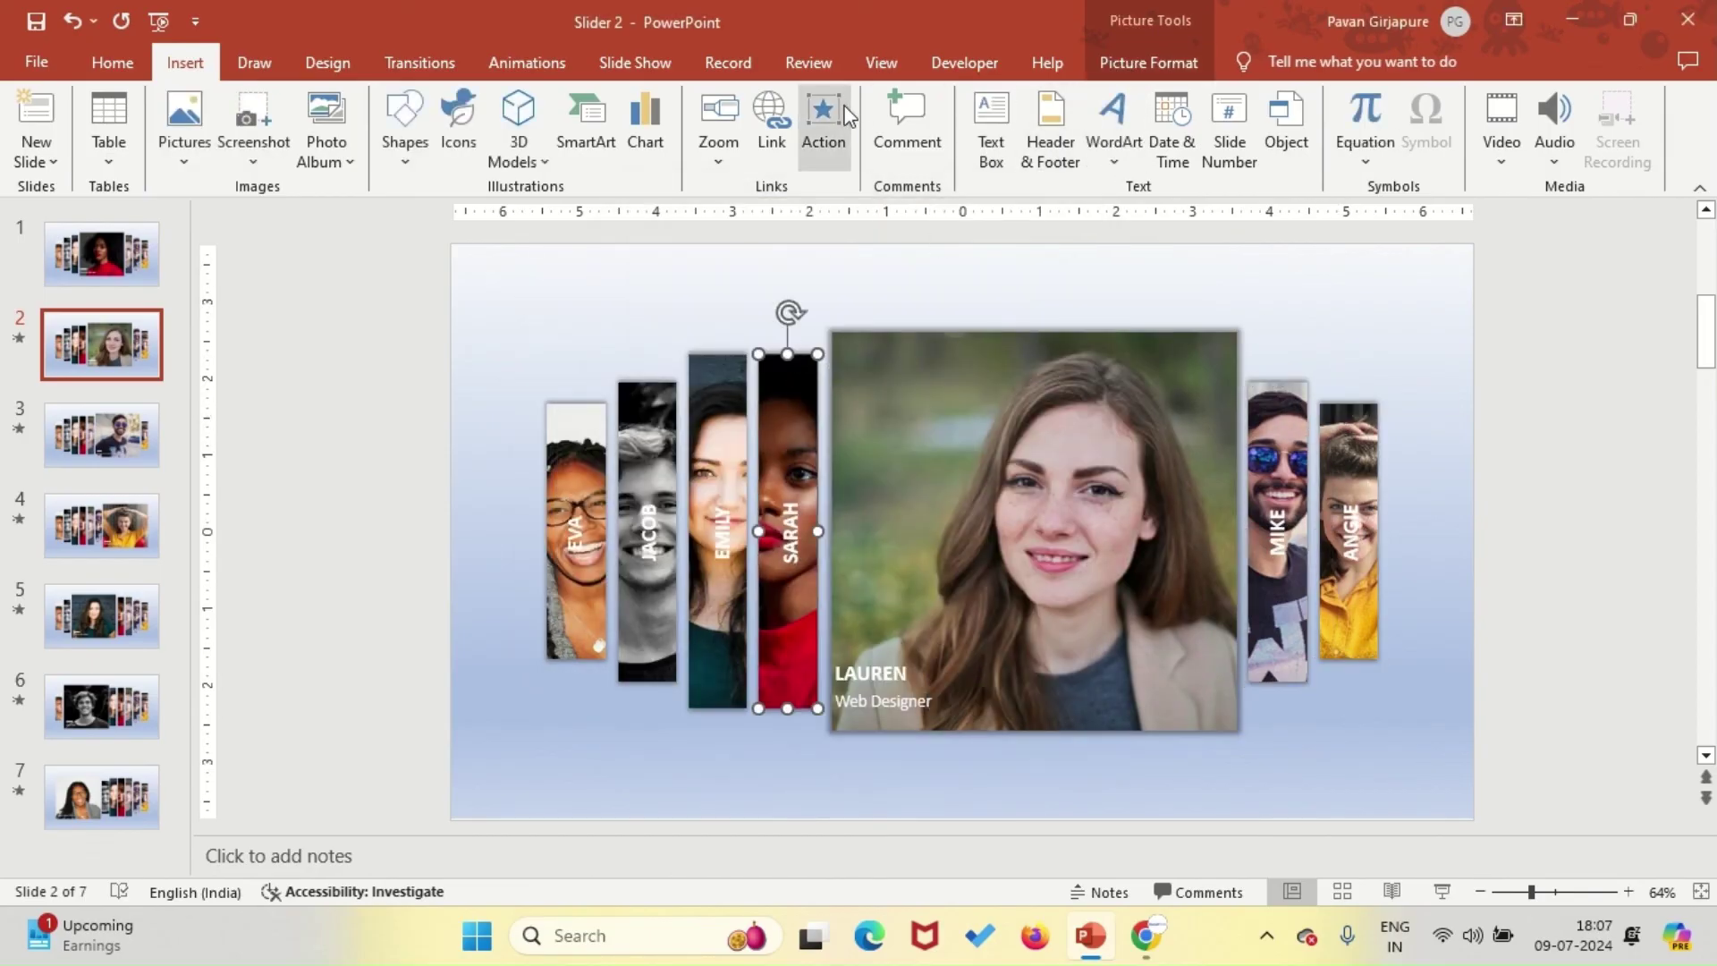
pyautogui.click(822, 125)
pyautogui.click(680, 353)
pyautogui.click(758, 380)
pyautogui.click(729, 581)
pyautogui.click(998, 601)
# Hyperlink the EMILY strip to slide 5.
pyautogui.click(920, 676)
pyautogui.click(717, 447)
pyautogui.click(823, 125)
pyautogui.click(716, 353)
pyautogui.click(759, 383)
pyautogui.click(729, 572)
pyautogui.click(595, 412)
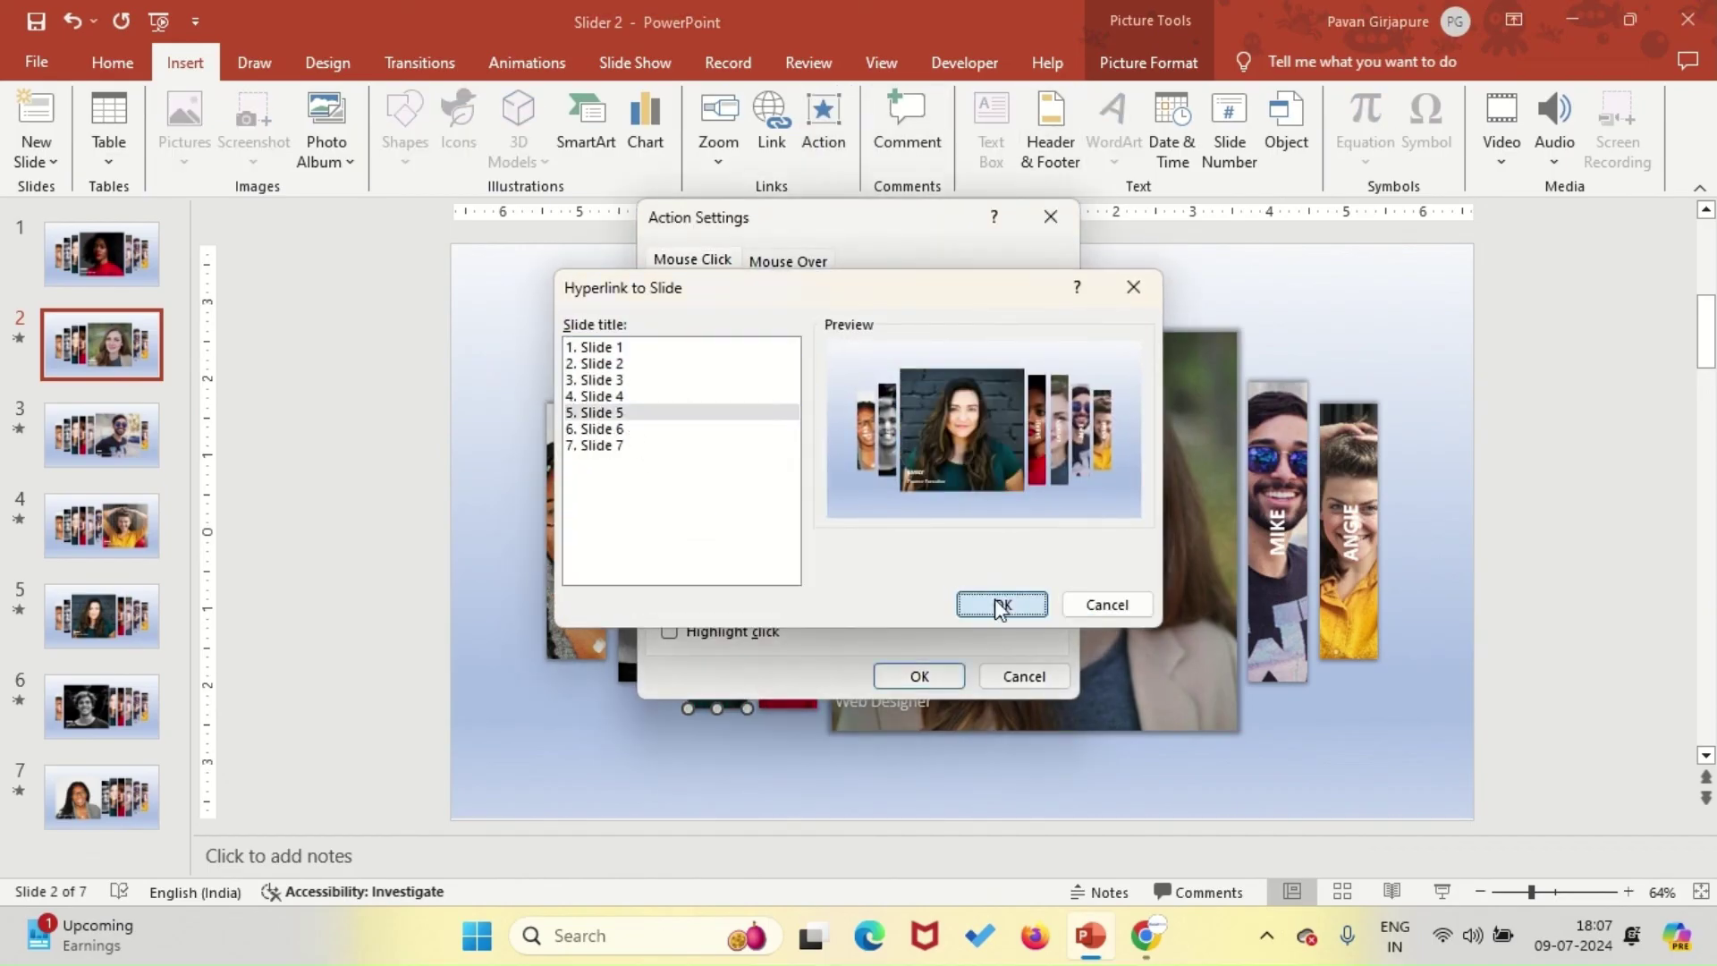
pyautogui.click(1002, 605)
# Hyperlink the JACOB strip to JACOB's slide.
pyautogui.click(919, 676)
pyautogui.click(648, 528)
pyautogui.click(823, 125)
pyautogui.click(684, 358)
pyautogui.click(1027, 382)
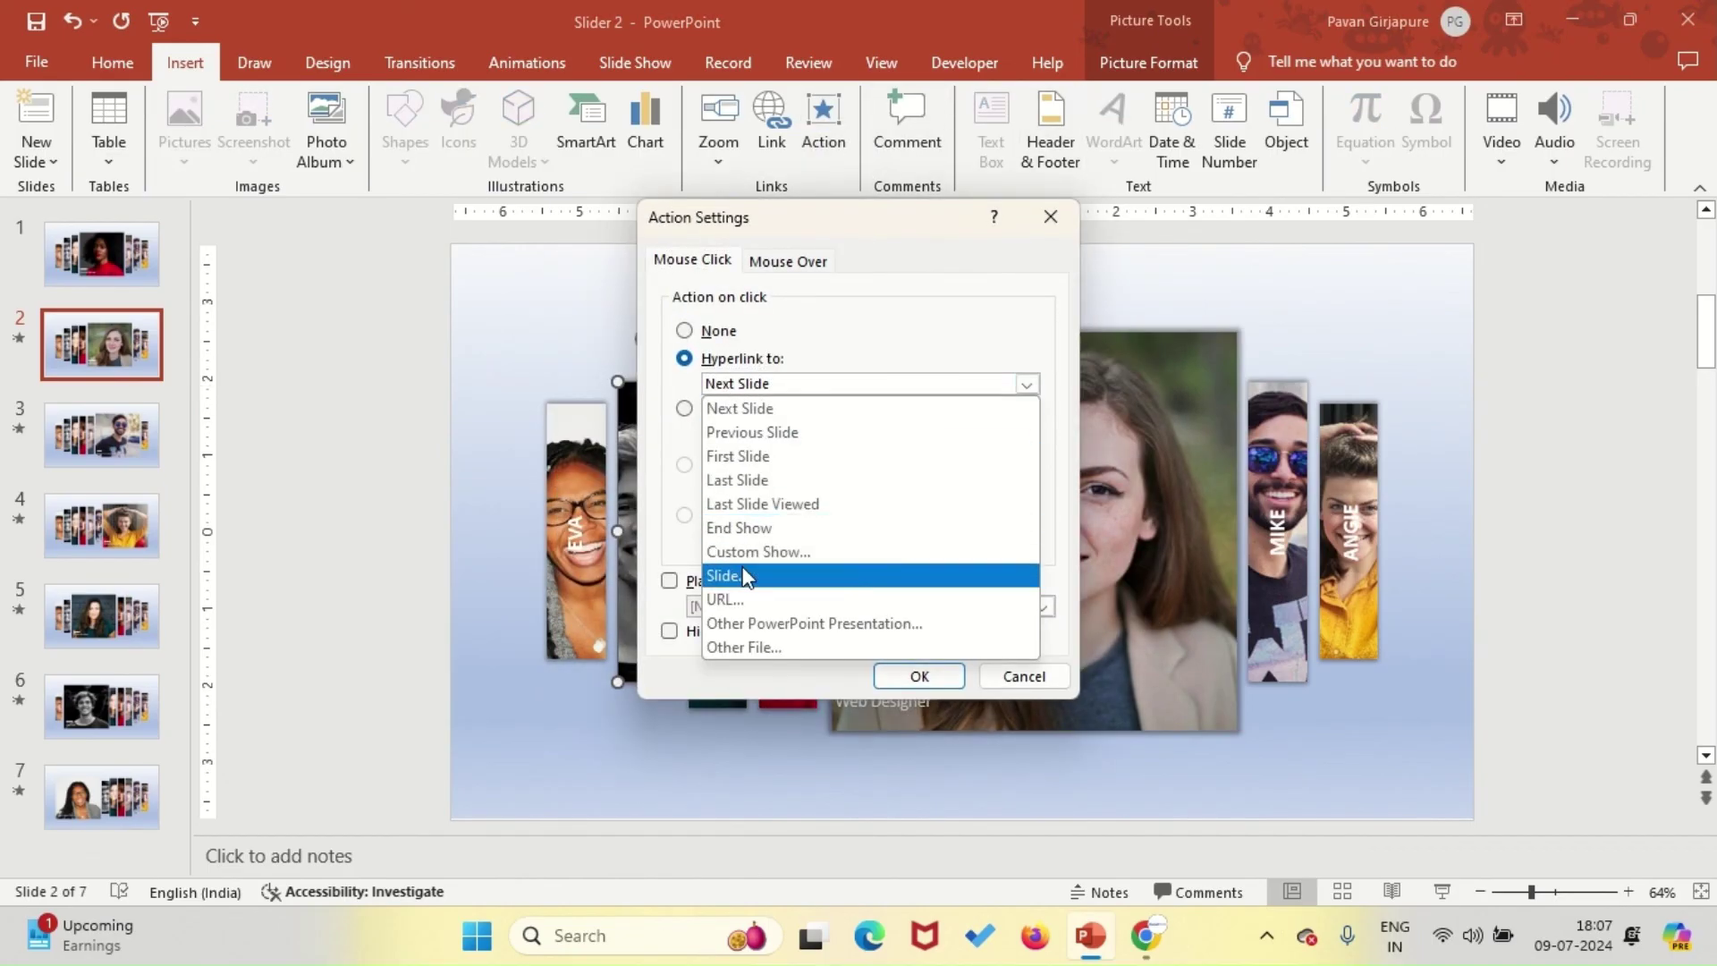
pyautogui.click(729, 574)
pyautogui.click(617, 429)
pyautogui.click(997, 602)
# Hyperlink the EVA strip to EVA's slide.
pyautogui.click(919, 676)
pyautogui.click(554, 420)
pyautogui.click(823, 125)
pyautogui.click(684, 358)
pyautogui.click(1026, 383)
pyautogui.click(728, 575)
pyautogui.click(996, 601)
pyautogui.click(919, 676)
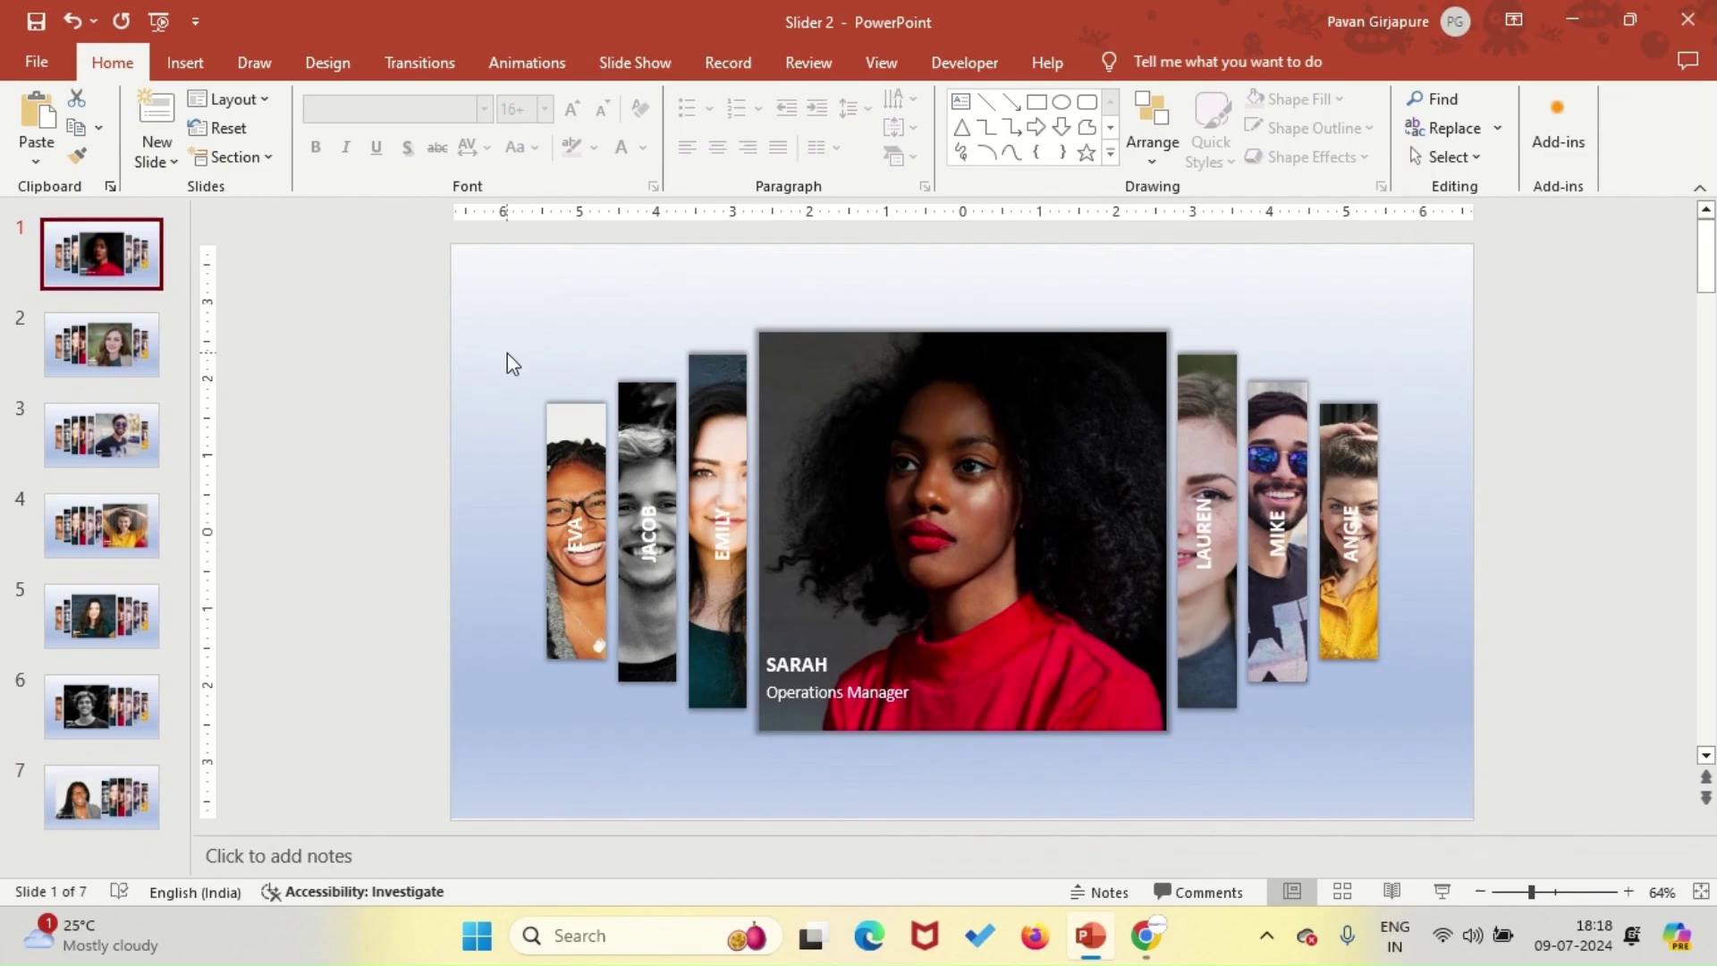
# Select all seven slides with Ctrl+A and apply the Morph transition to them.
pyautogui.click(126, 264)
pyautogui.hotkey('ctrl', 'a')
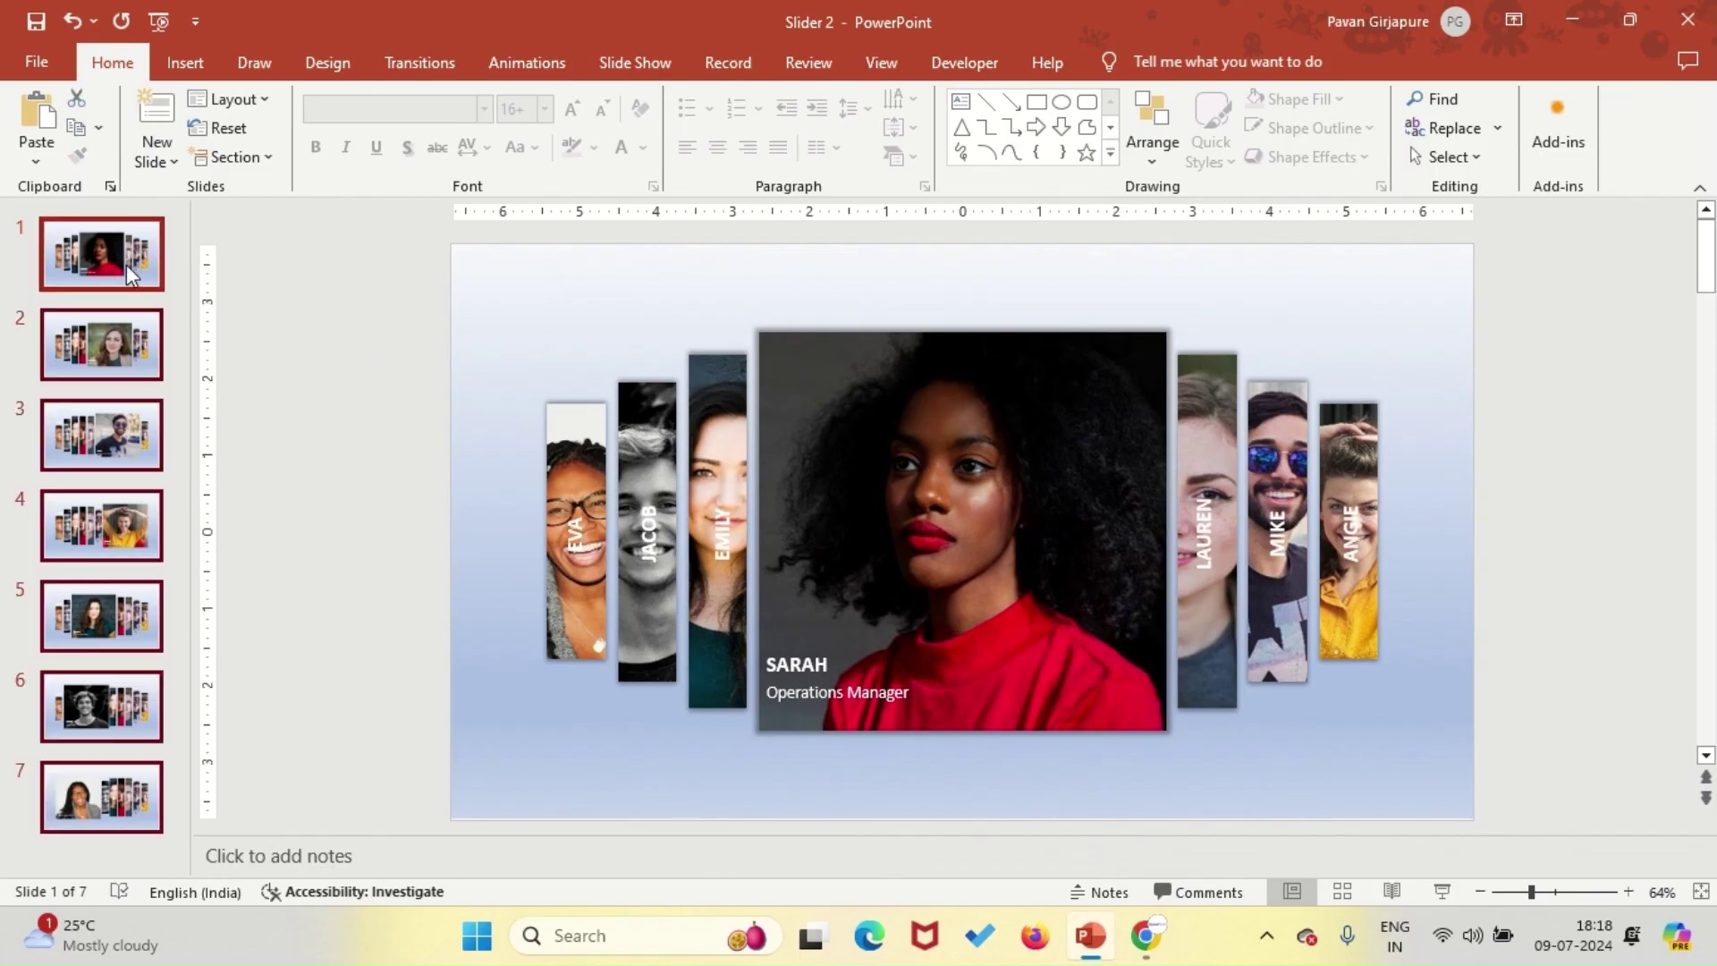
pyautogui.click(452, 76)
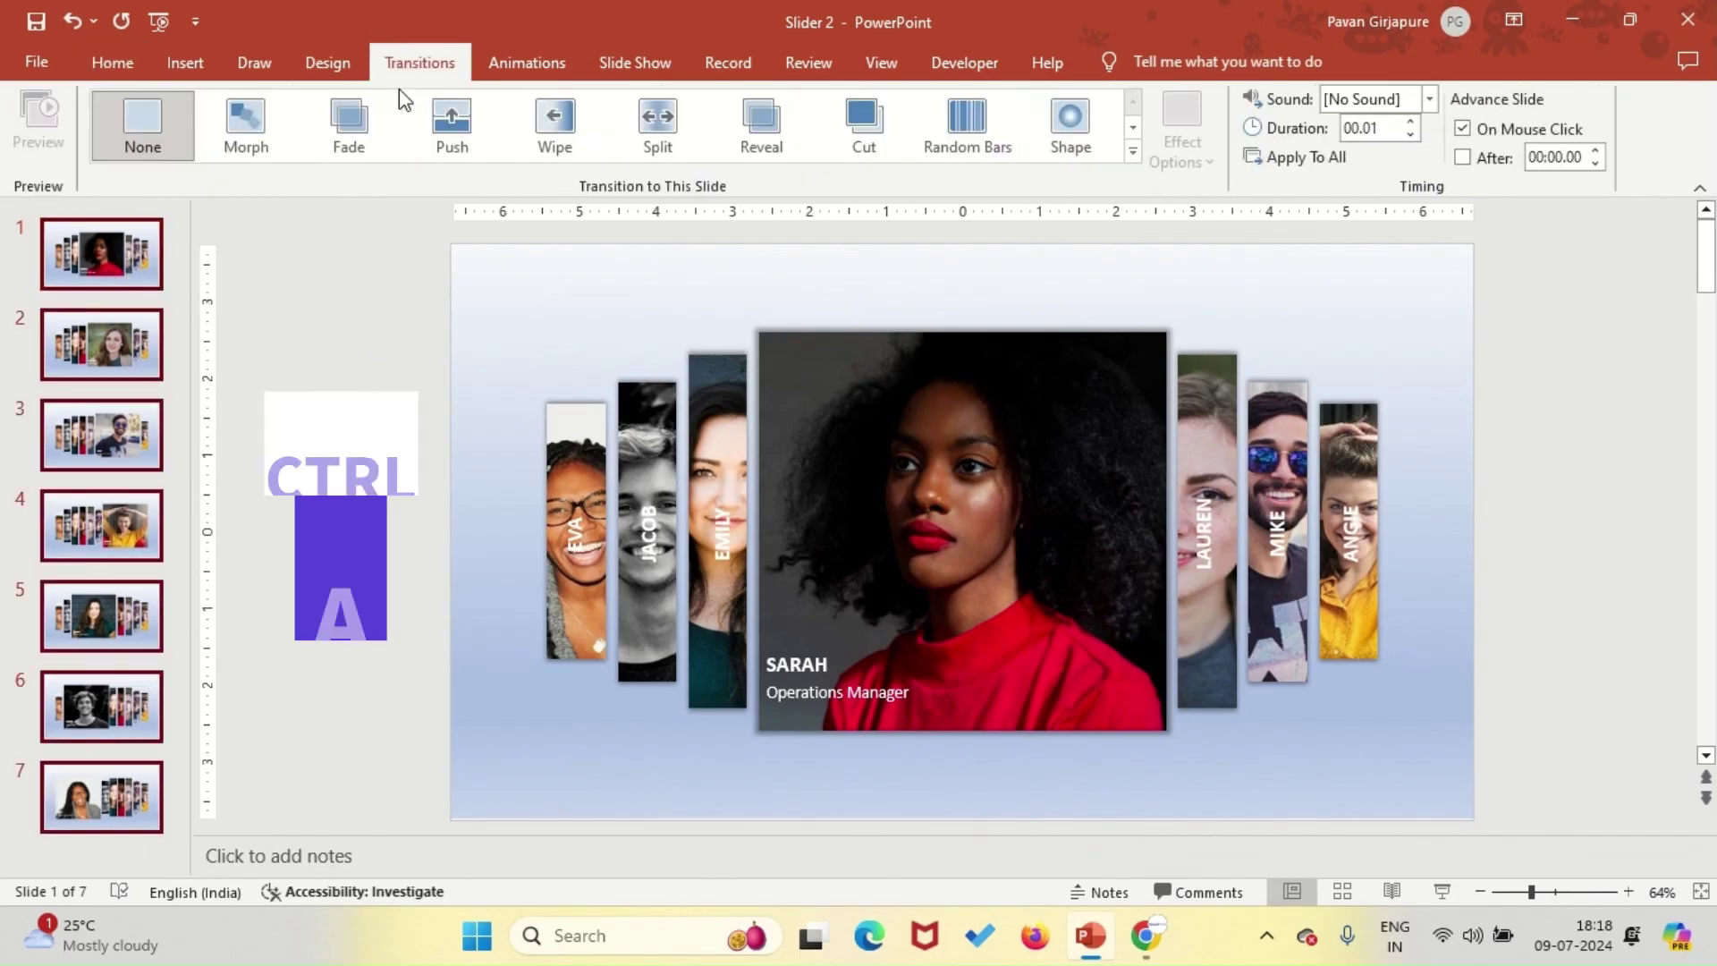
pyautogui.click(270, 116)
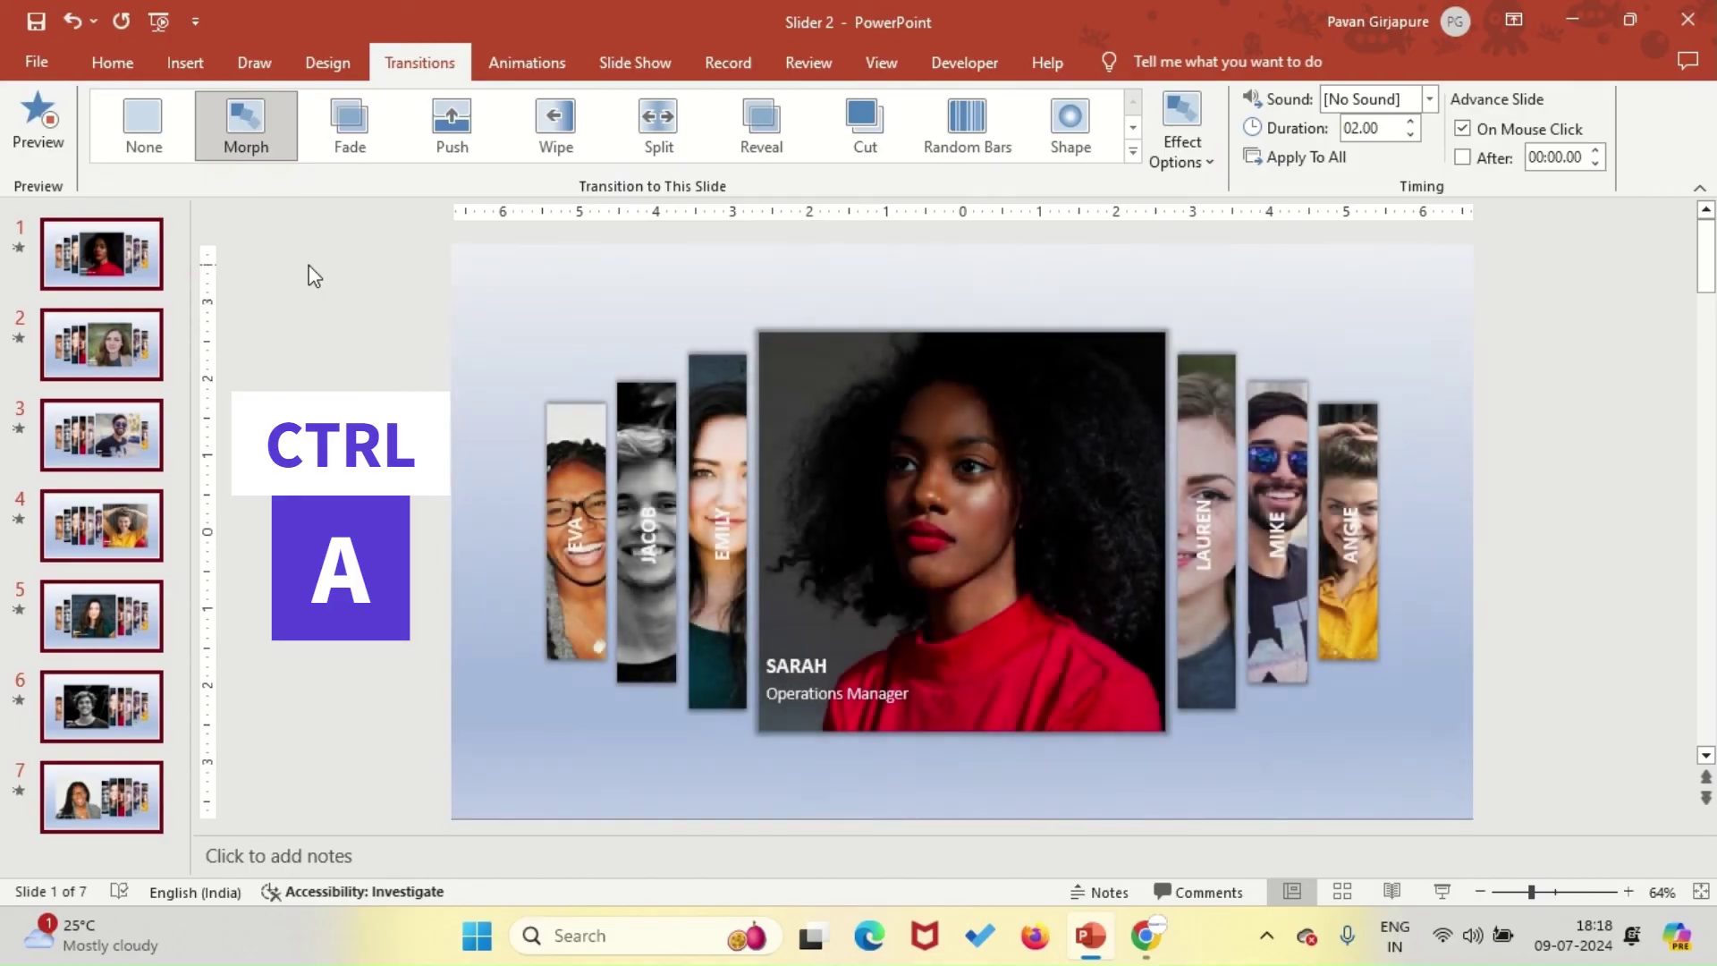
pyautogui.click(302, 307)
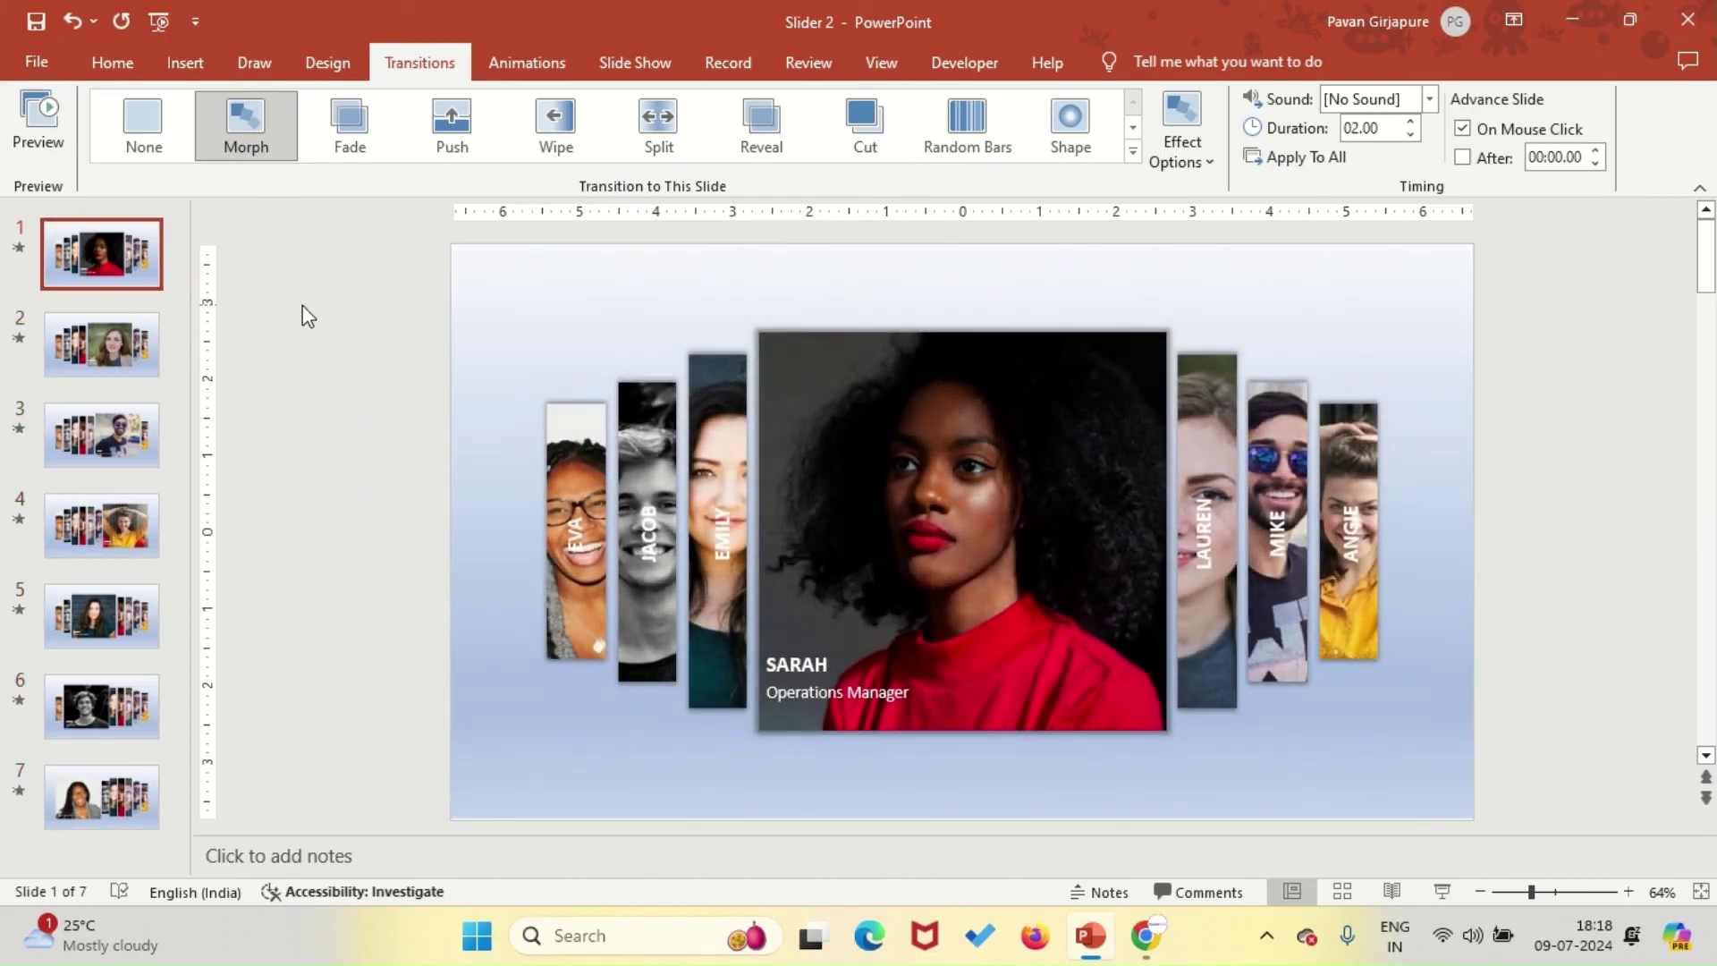